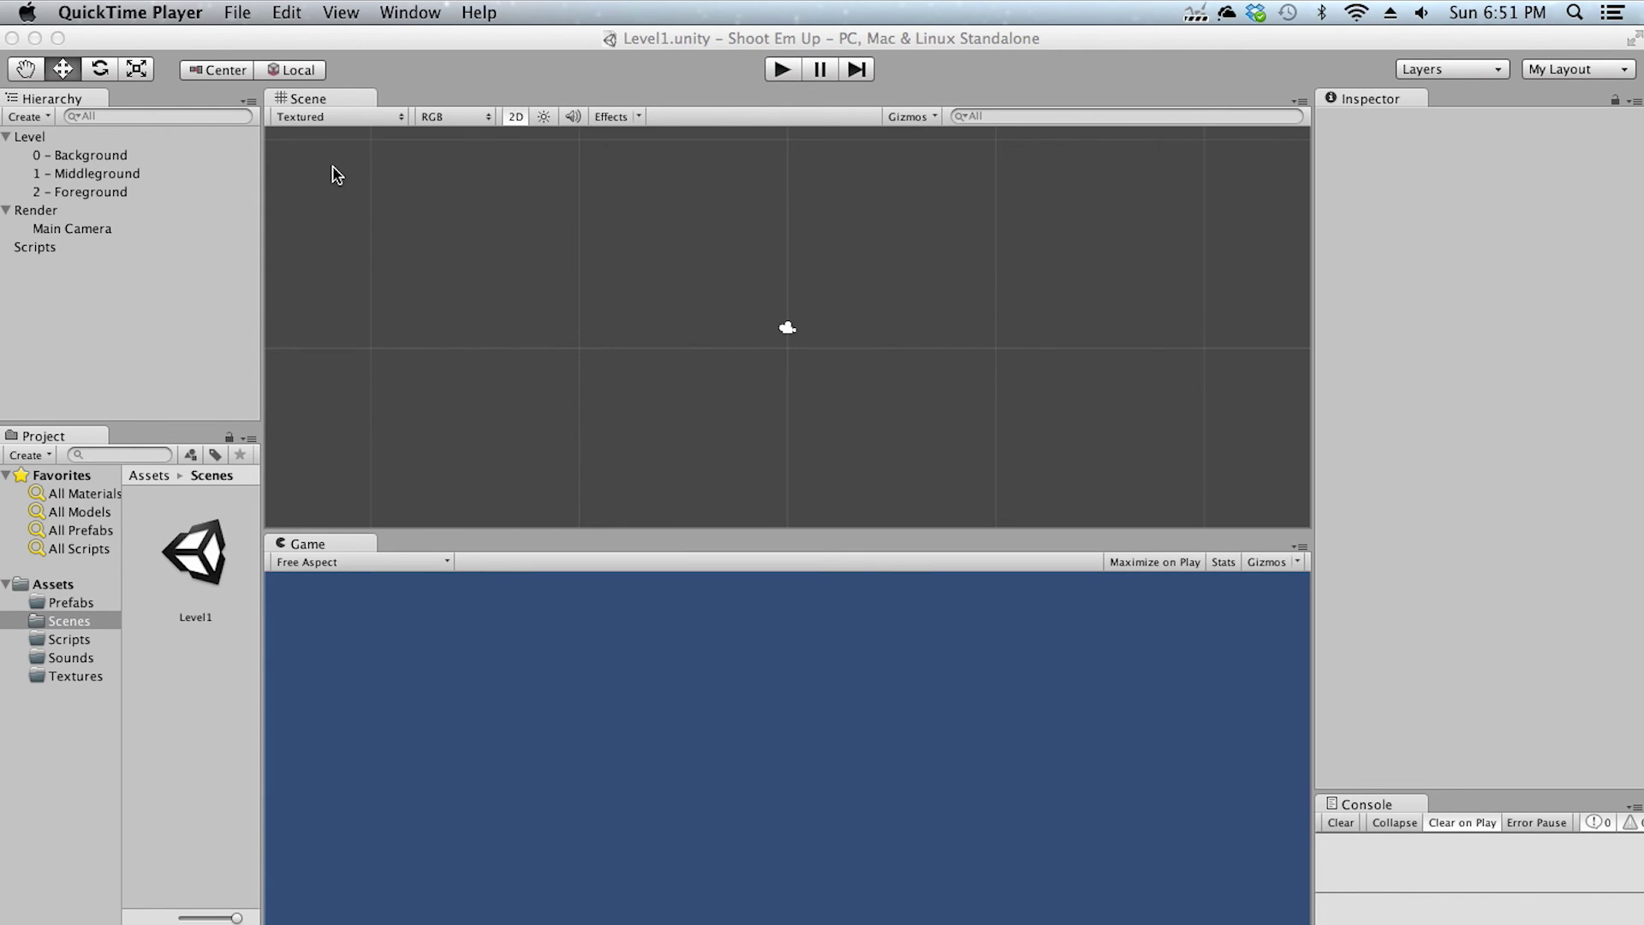
Import background.png from the desktop into the project's Textures folder and show that folder's contents
{"action": "left_click", "coordinate": [197, 561]}
{"action": "left_click", "coordinate": [197, 561]}
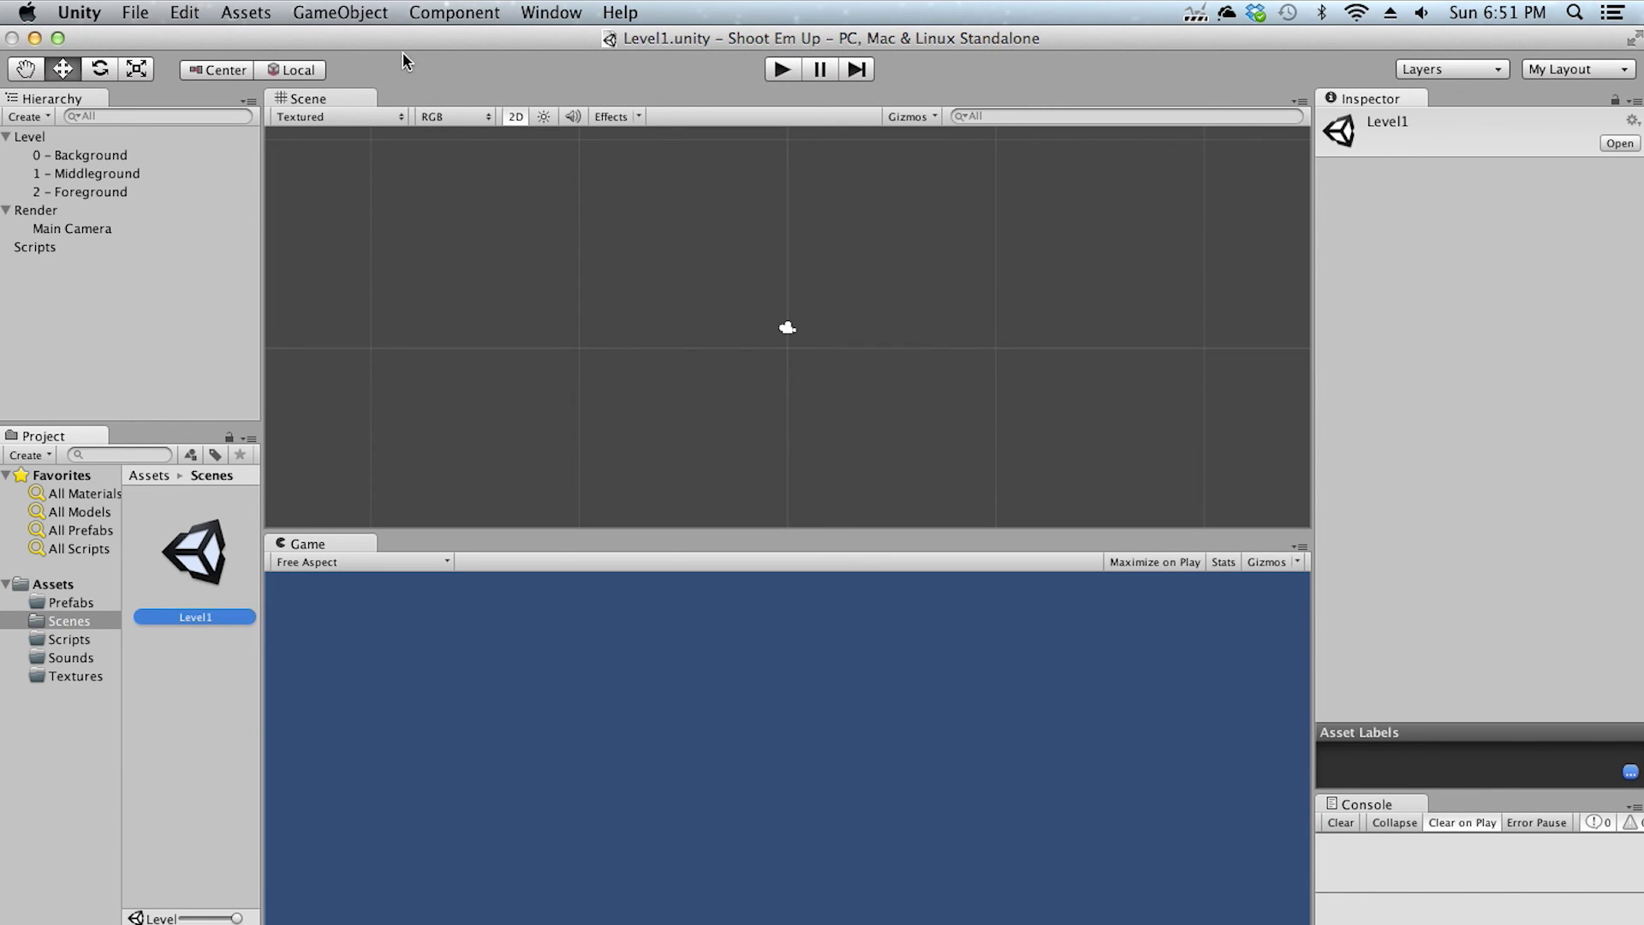
{"action": "left_click_drag", "start_coordinate": [388, 43], "coordinate": [541, 45]}
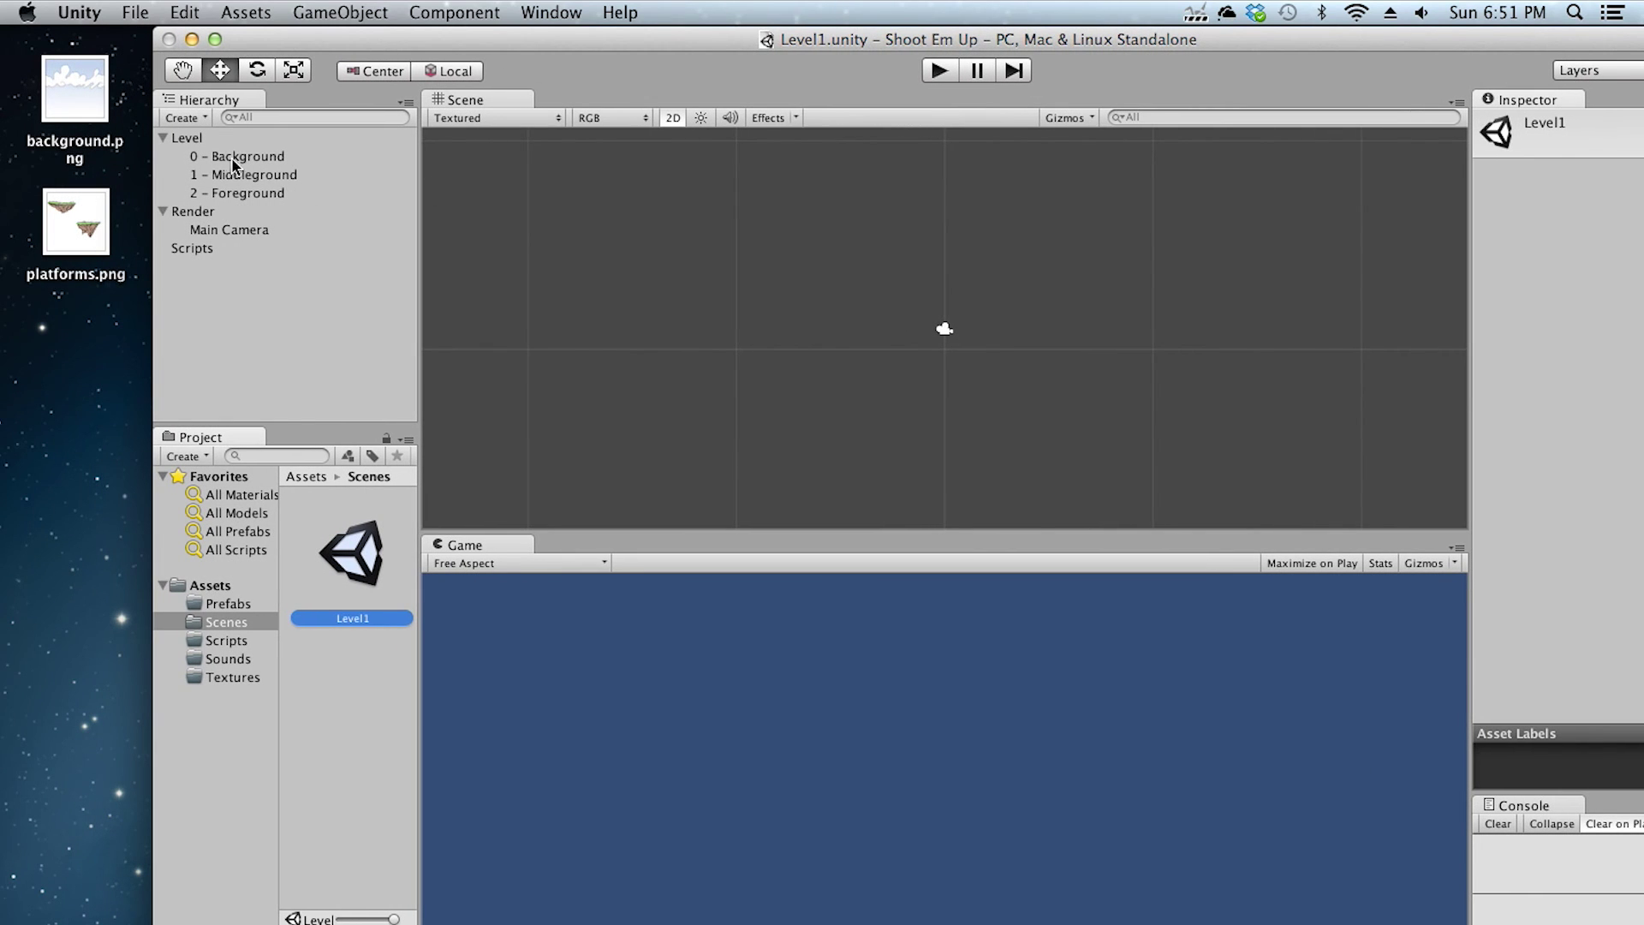
{"action": "left_click", "coordinate": [84, 94]}
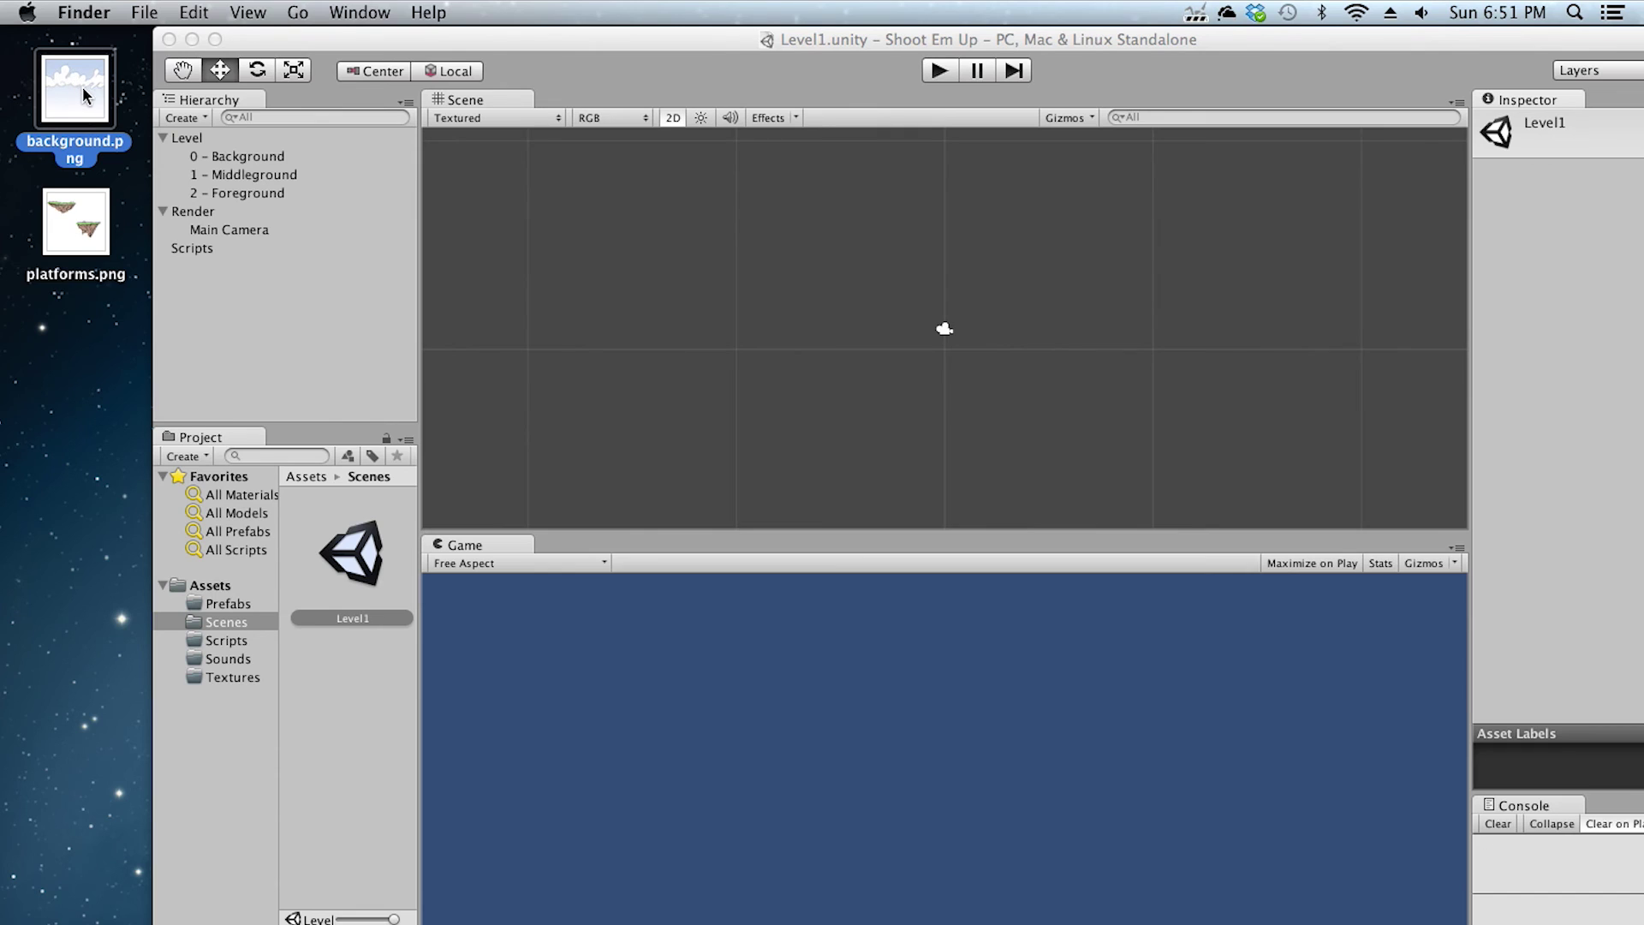
{"action": "left_click_drag", "start_coordinate": [73, 93], "coordinate": [225, 676]}
{"action": "left_click", "coordinate": [216, 678]}
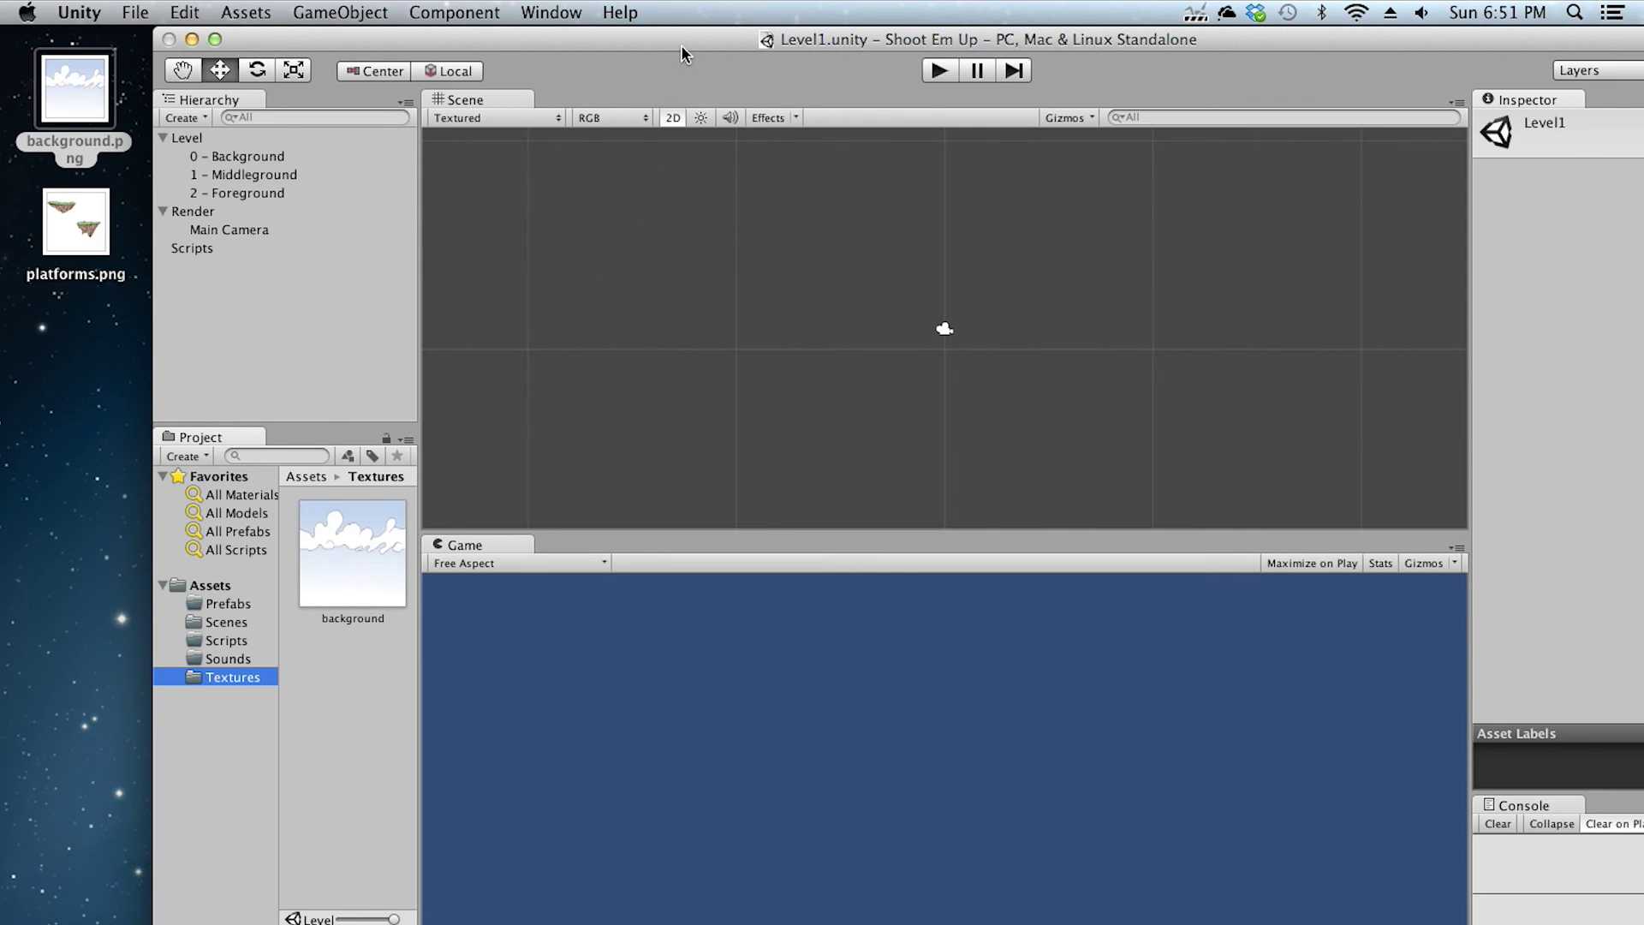
{"action": "double_click", "coordinate": [677, 44]}
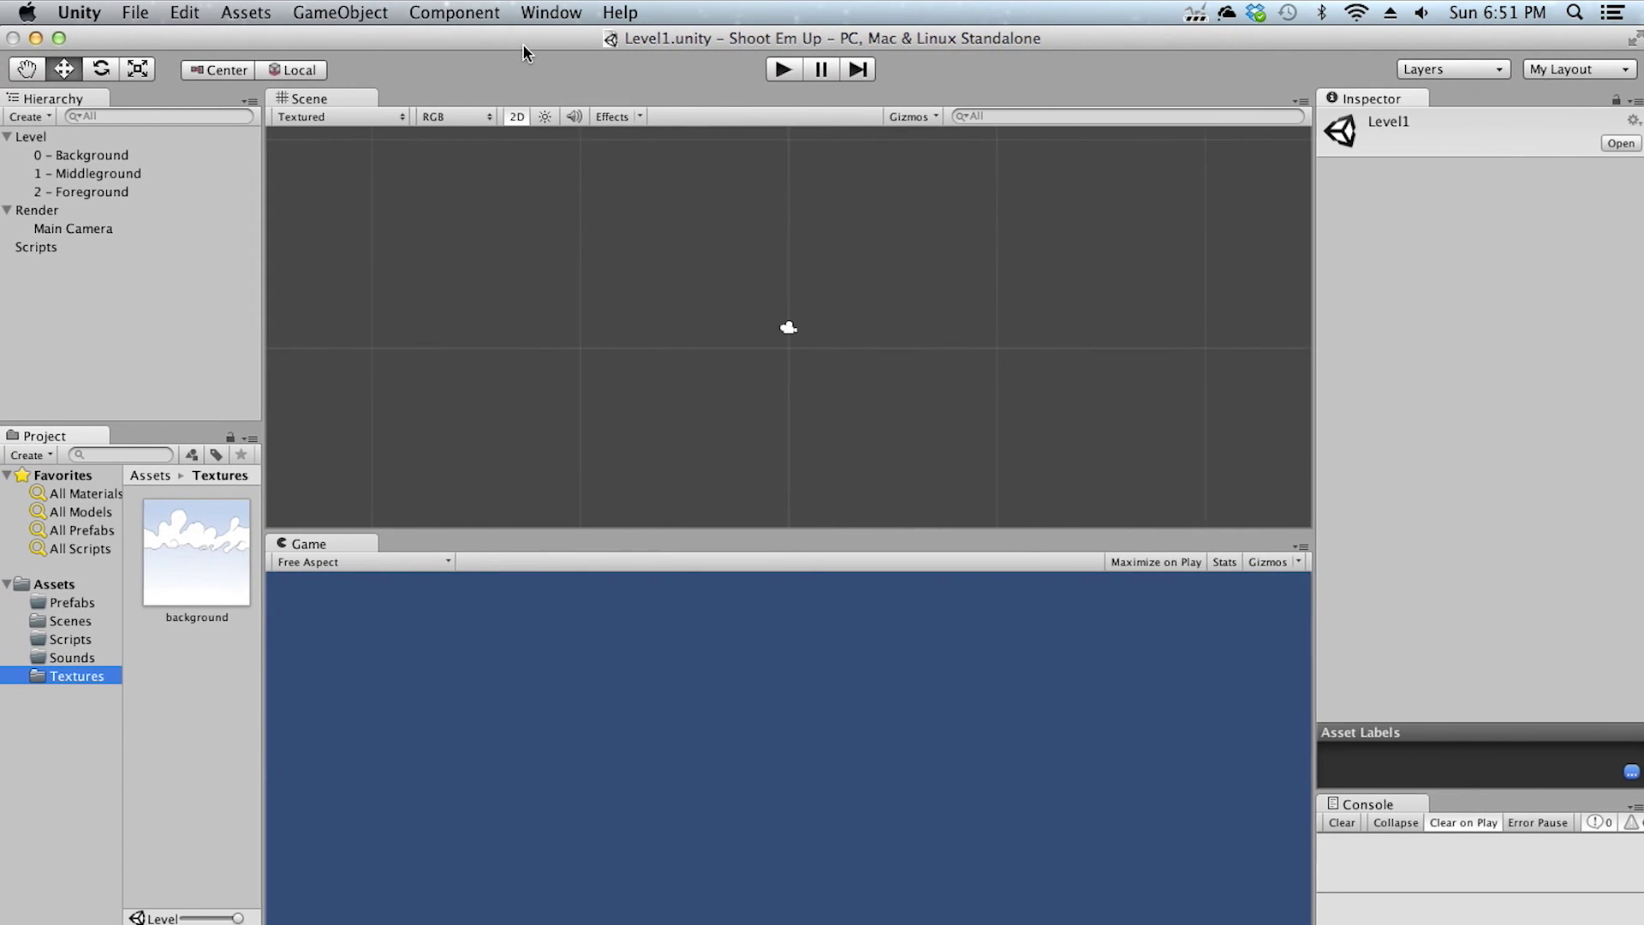
{"action": "left_click", "coordinate": [63, 38]}
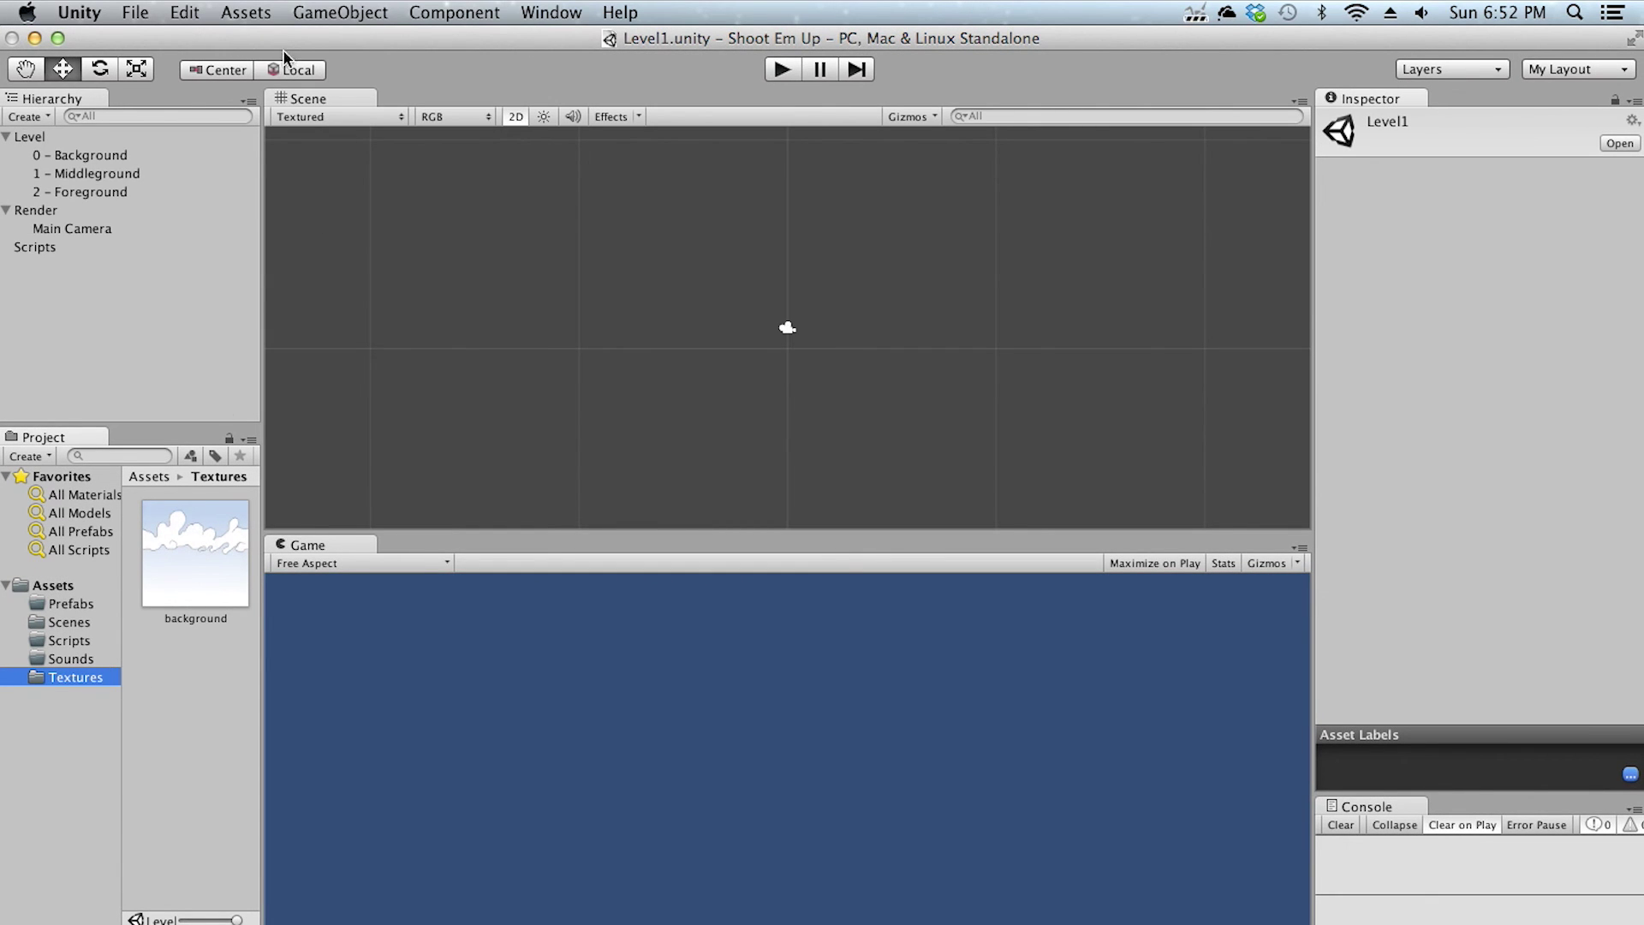
{"action": "left_click", "coordinate": [254, 15]}
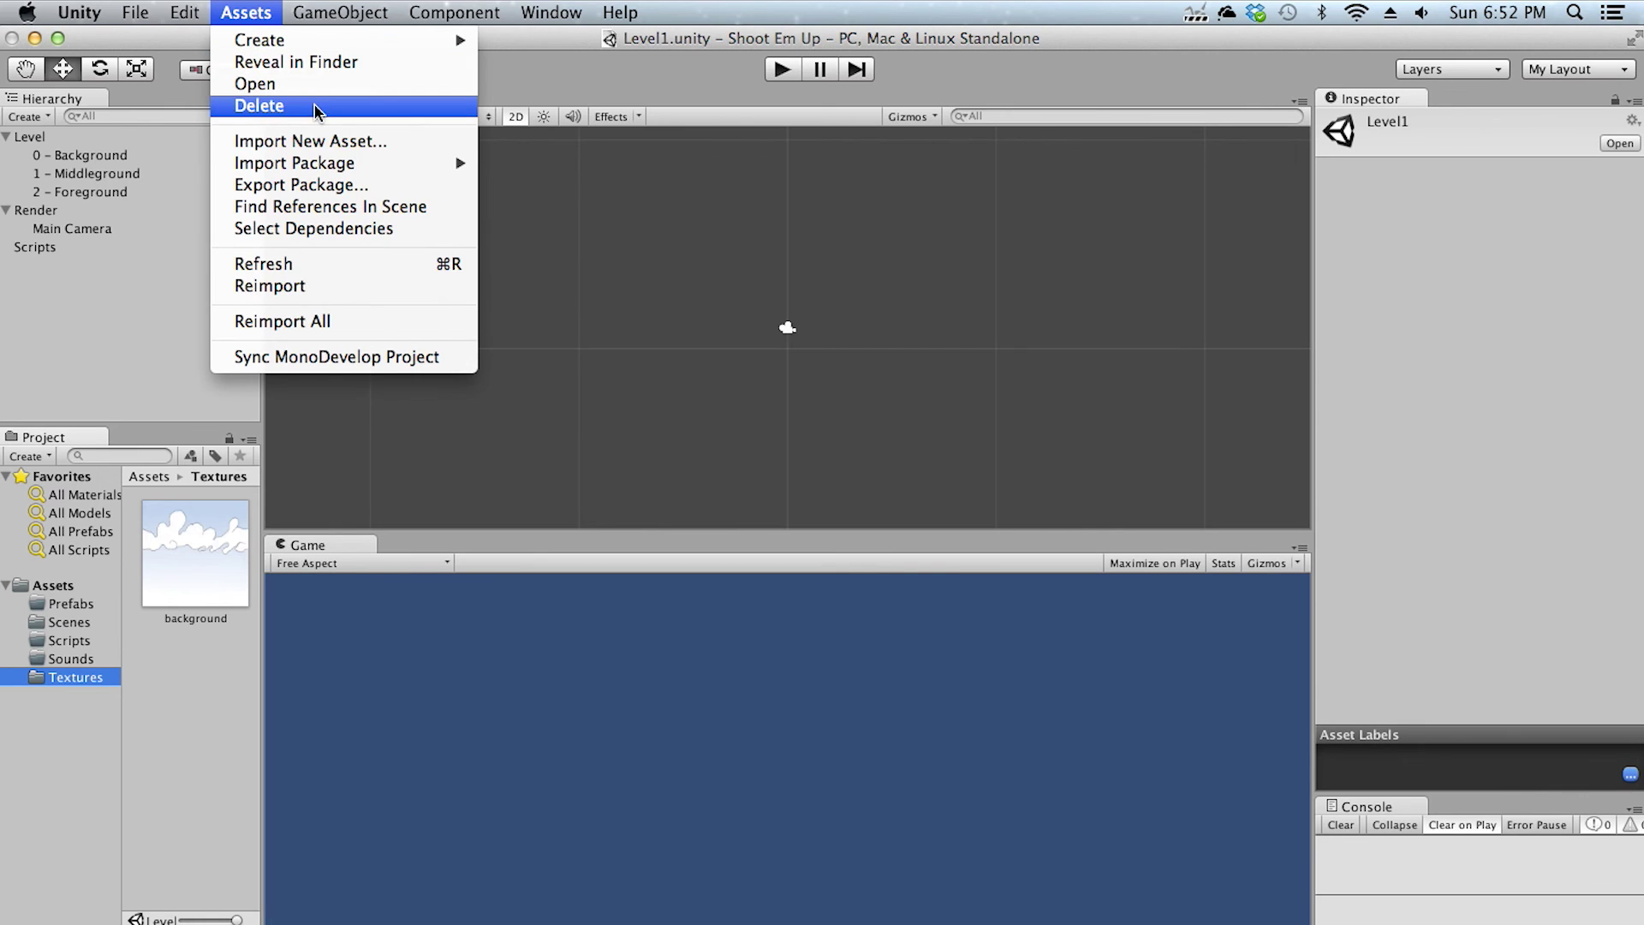
{"action": "left_click", "coordinate": [302, 142]}
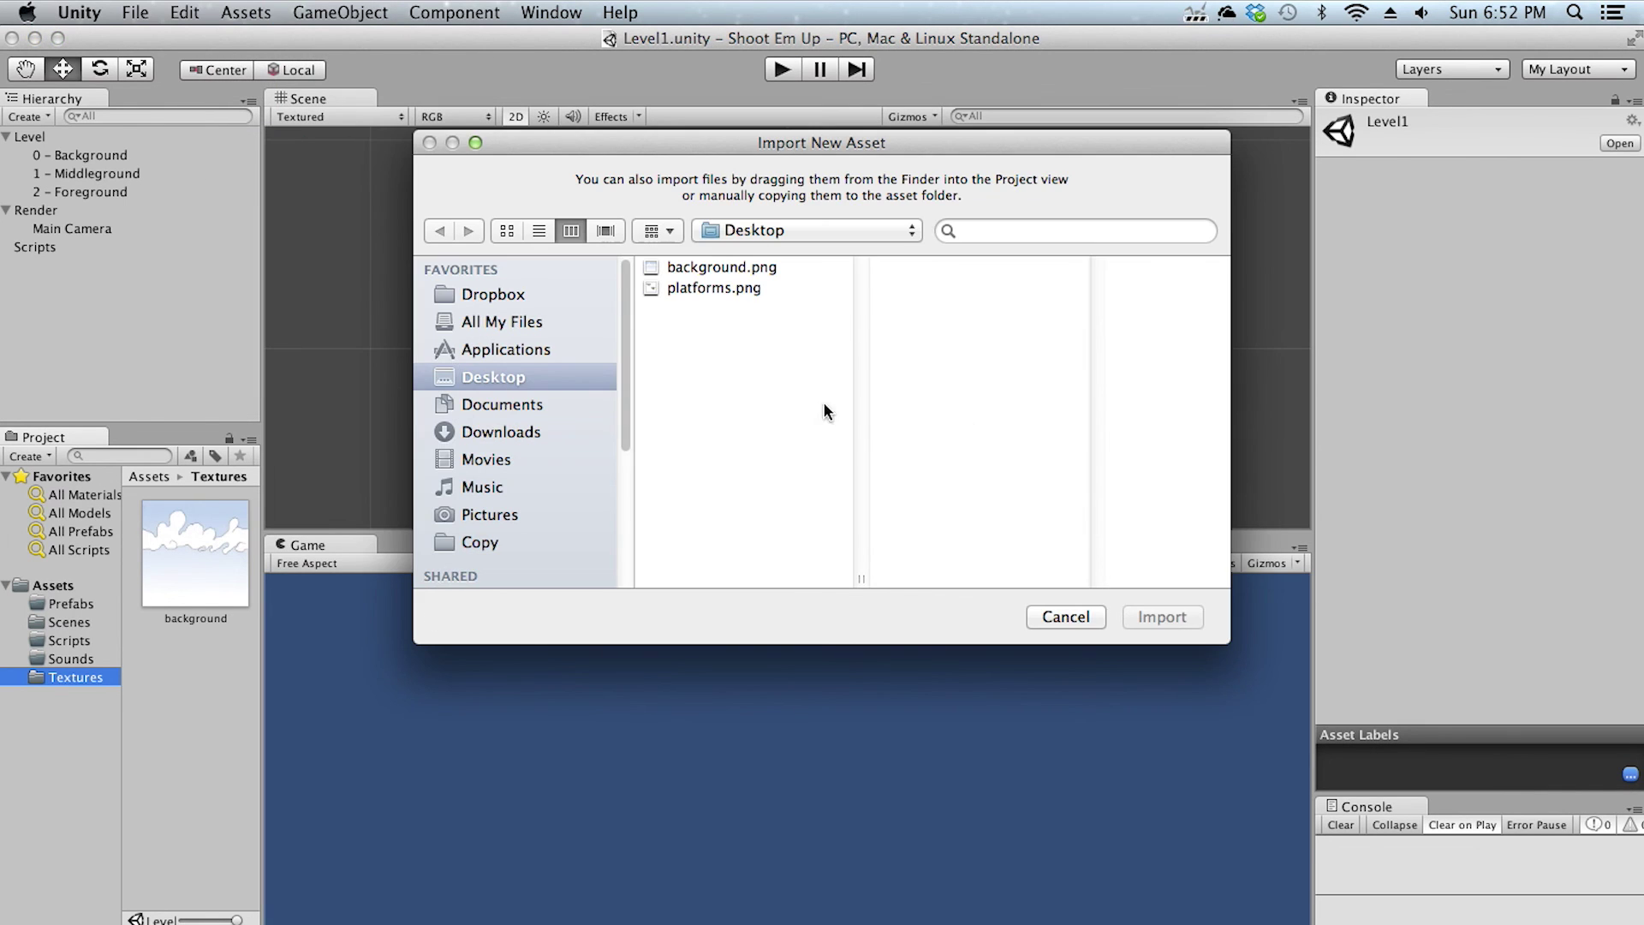
{"action": "left_click", "coordinate": [700, 267]}
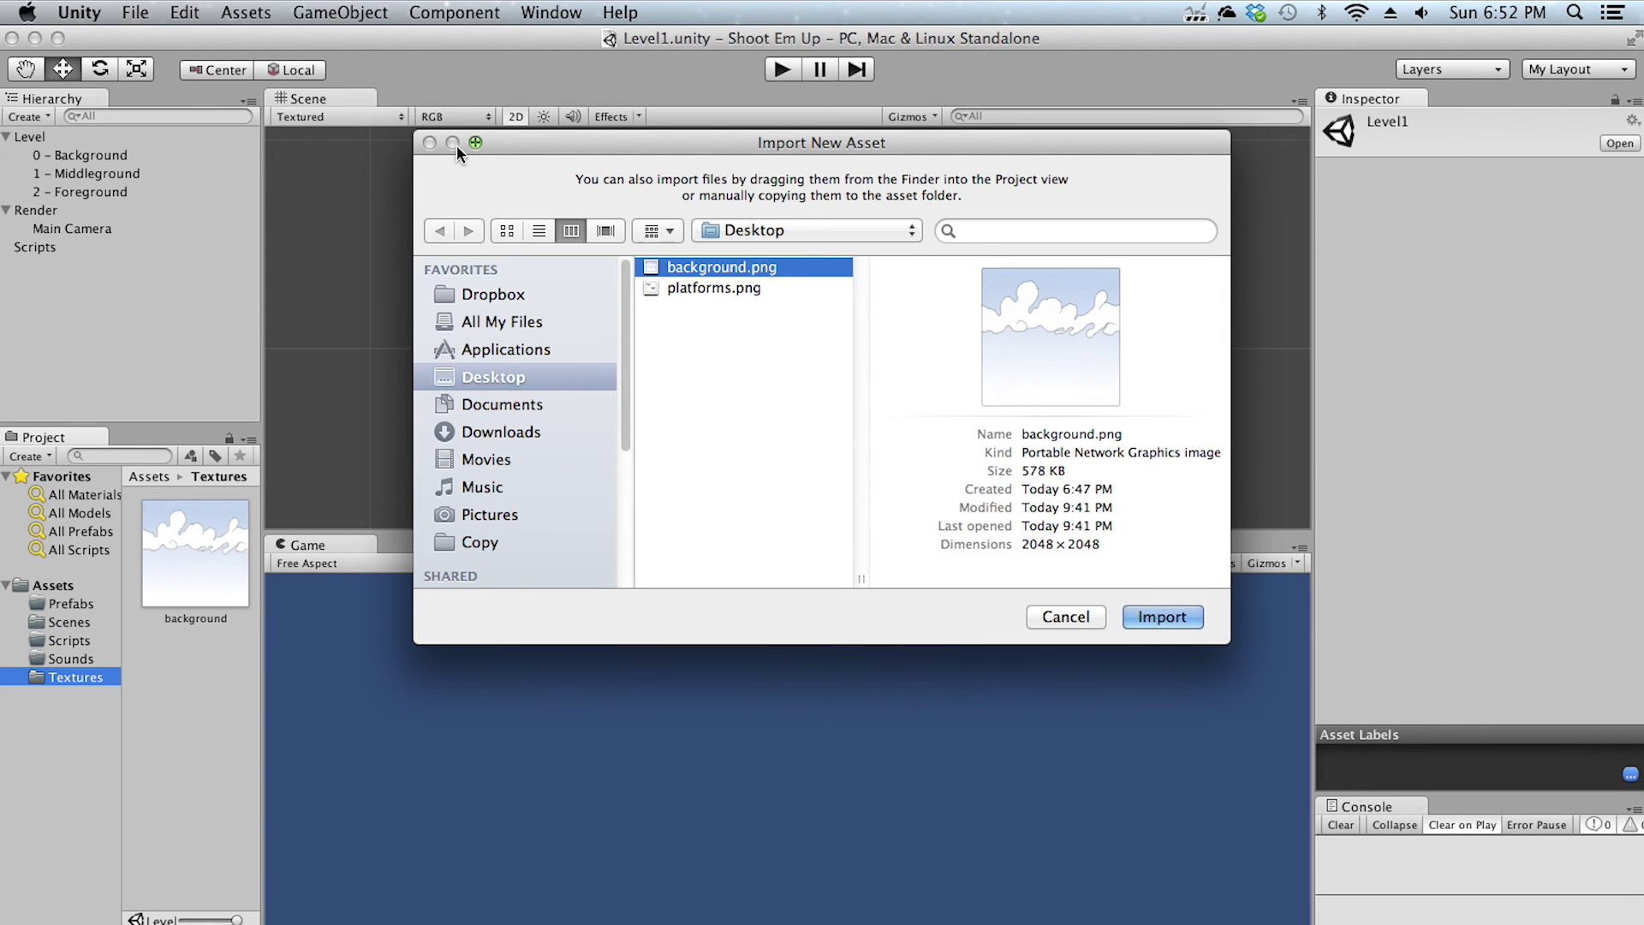
{"action": "left_click", "coordinate": [1059, 619]}
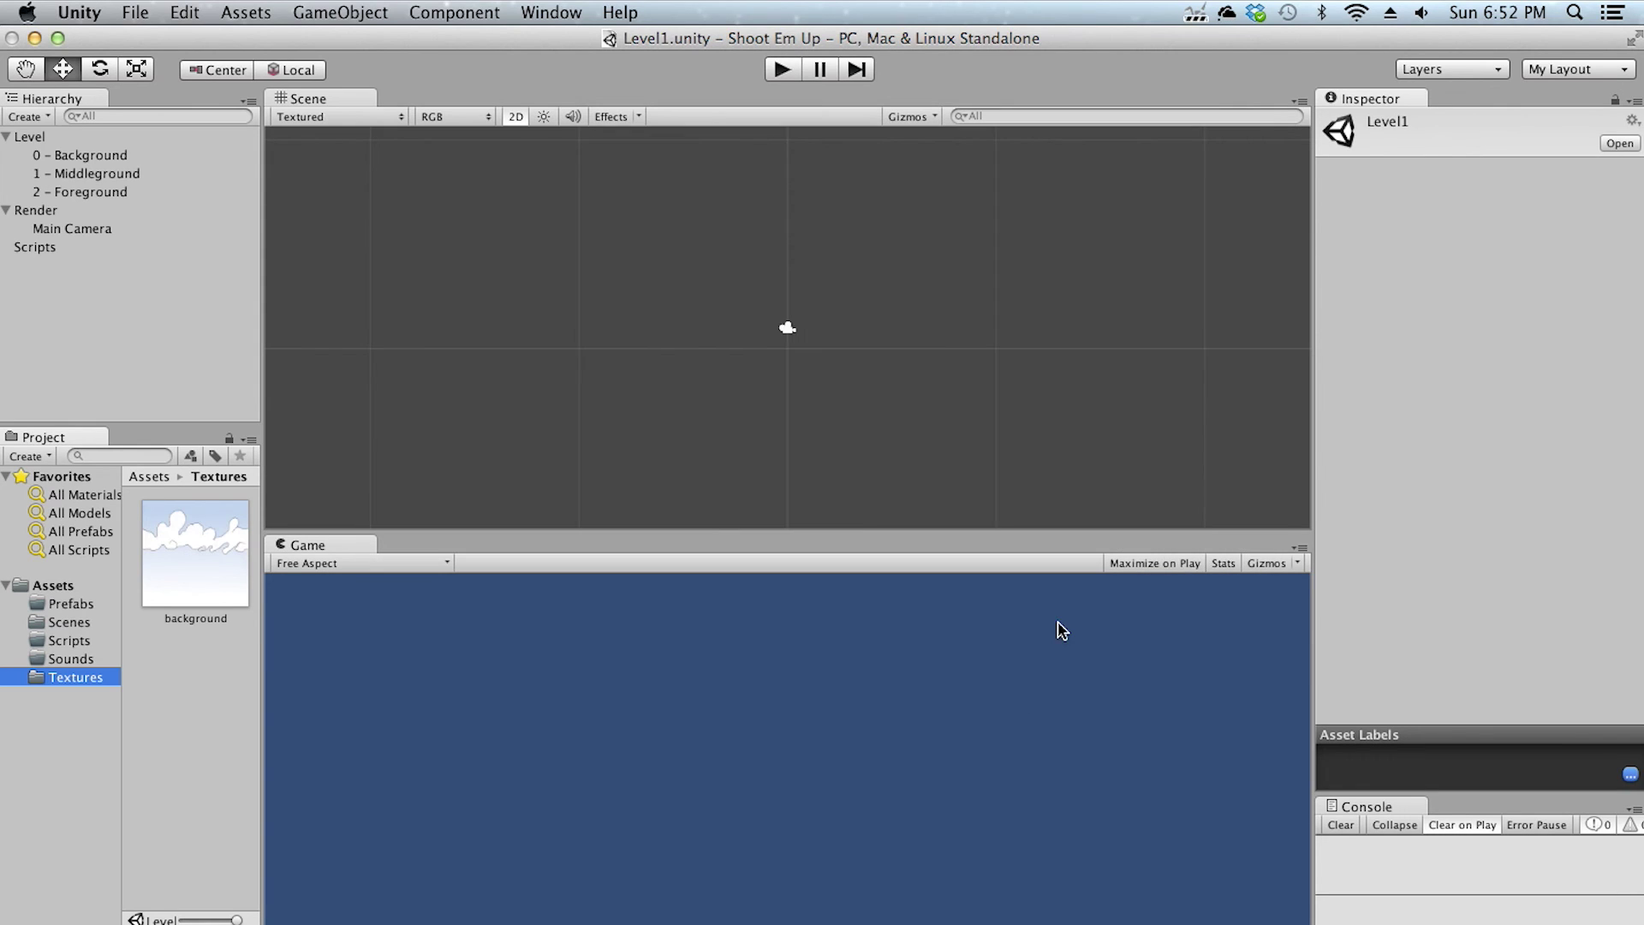
Set the background image's texture type to Sprite with Single sprite mode and apply the import settings
{"action": "left_click", "coordinate": [203, 555]}
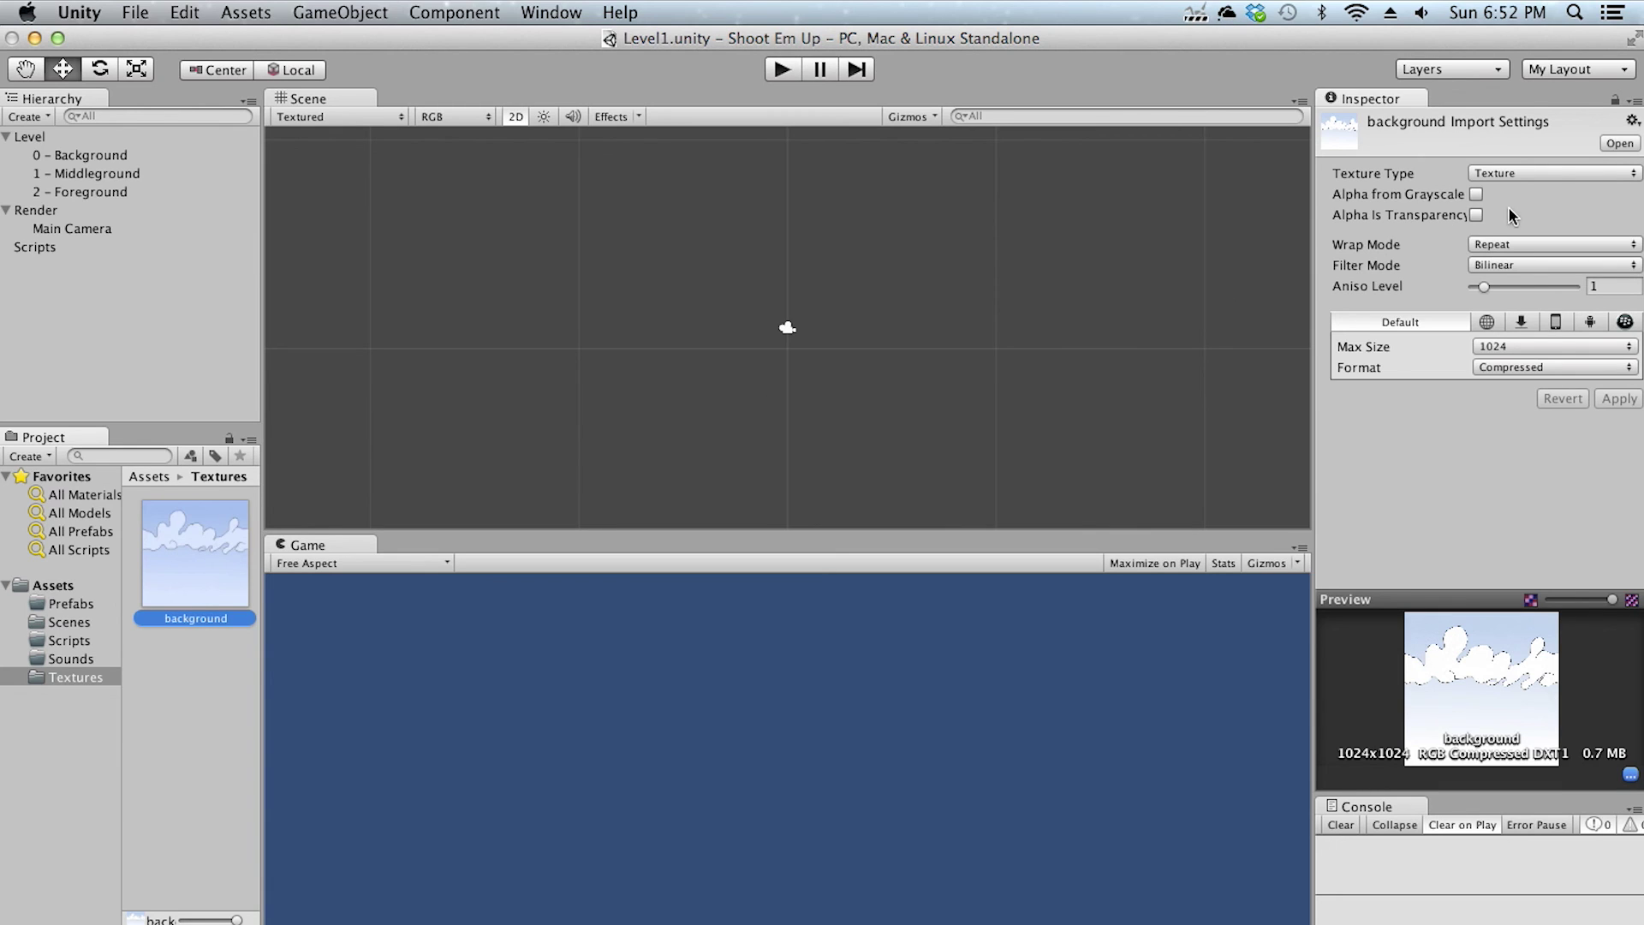
{"action": "left_click", "coordinate": [1560, 173]}
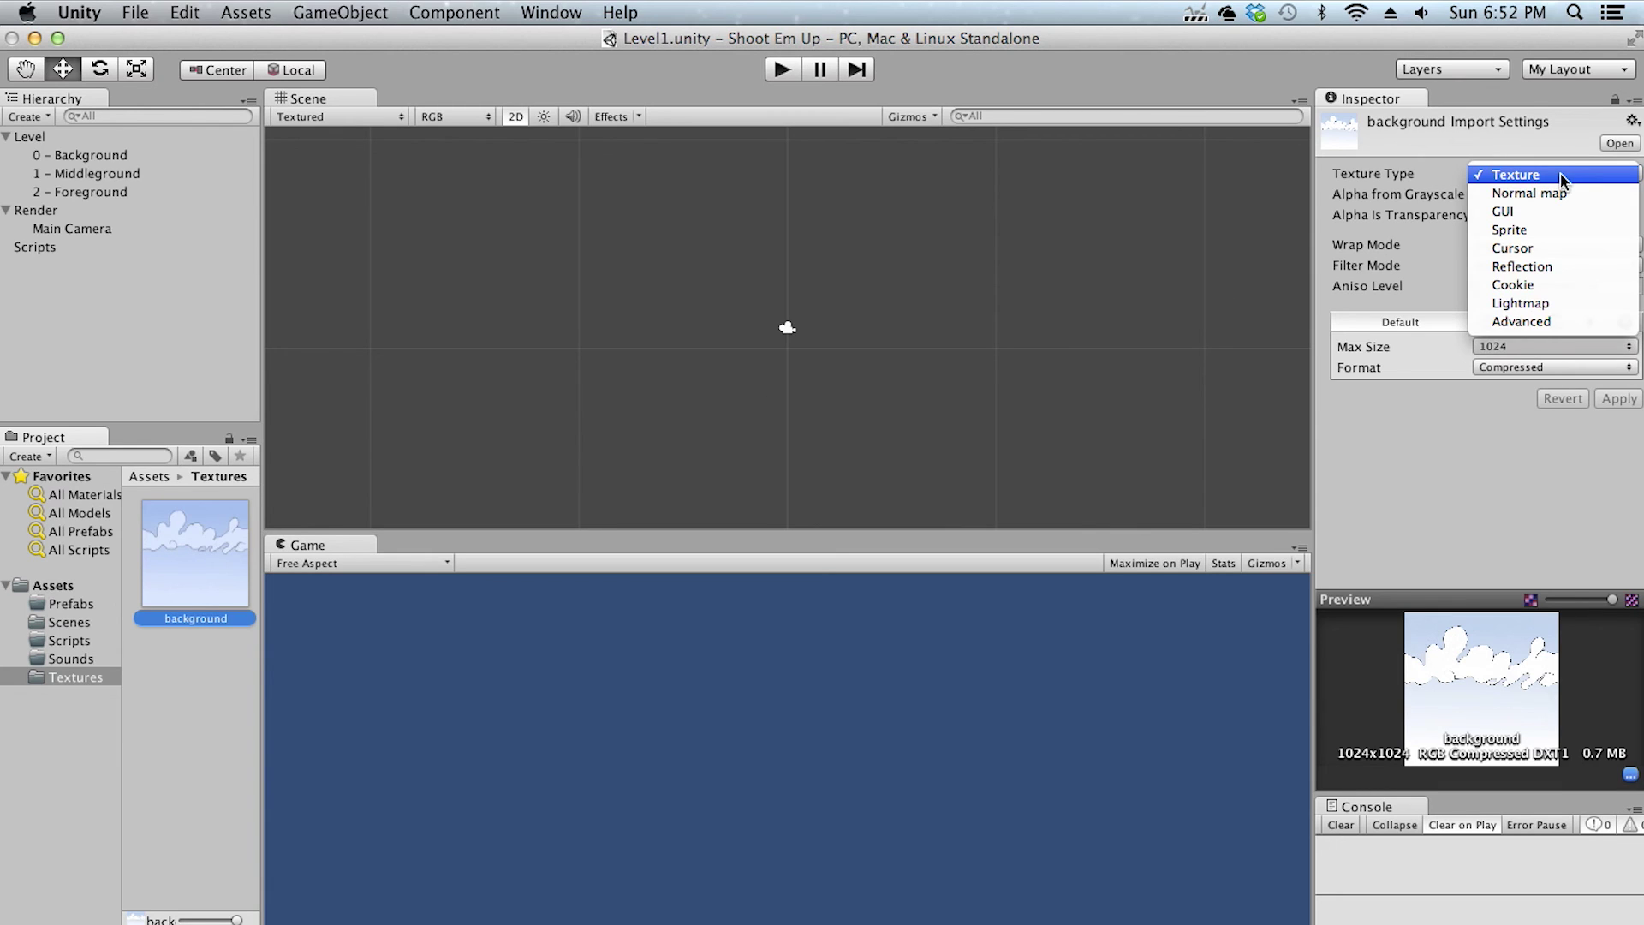
{"action": "left_click", "coordinate": [1486, 174]}
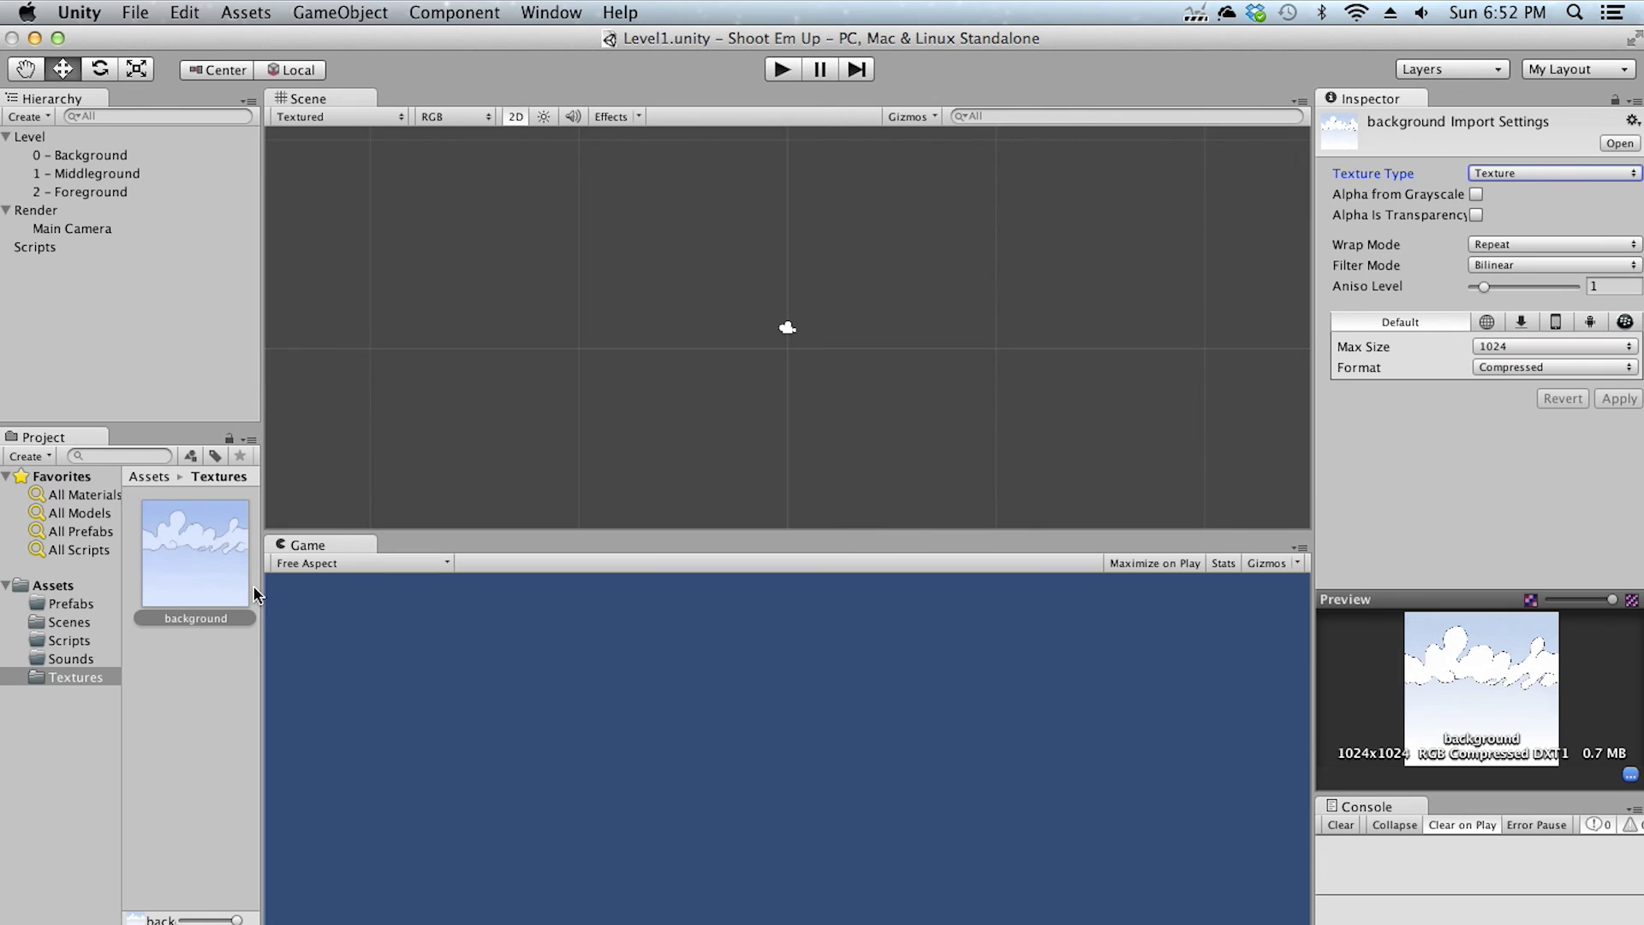
{"action": "left_click", "coordinate": [239, 554]}
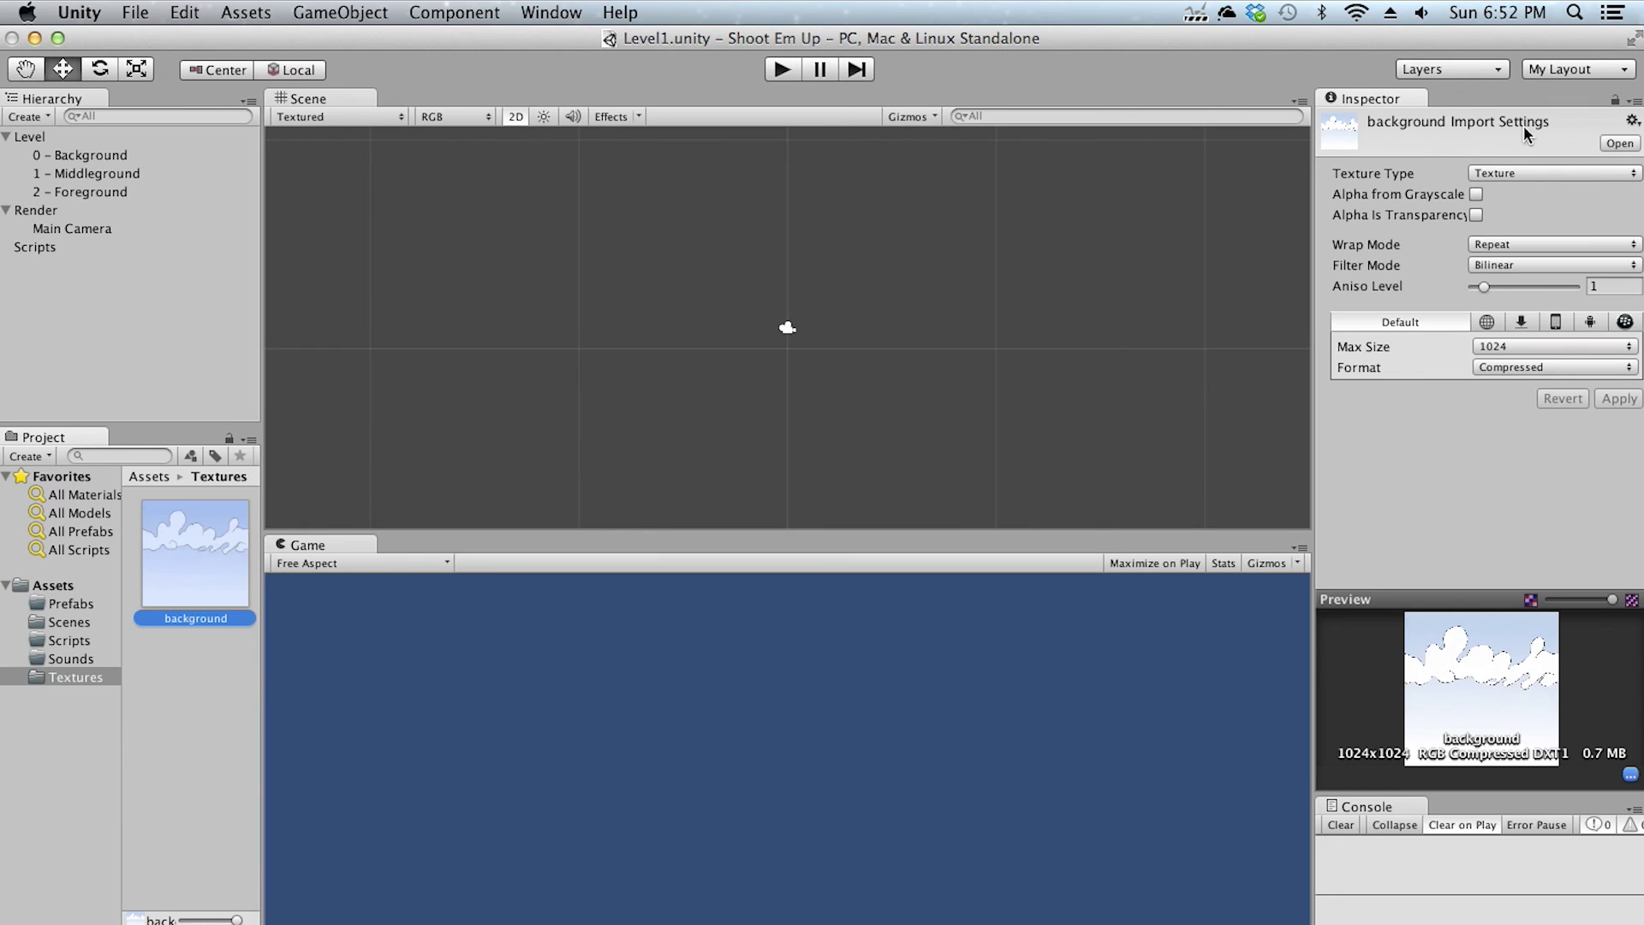
{"action": "left_click", "coordinate": [1571, 174]}
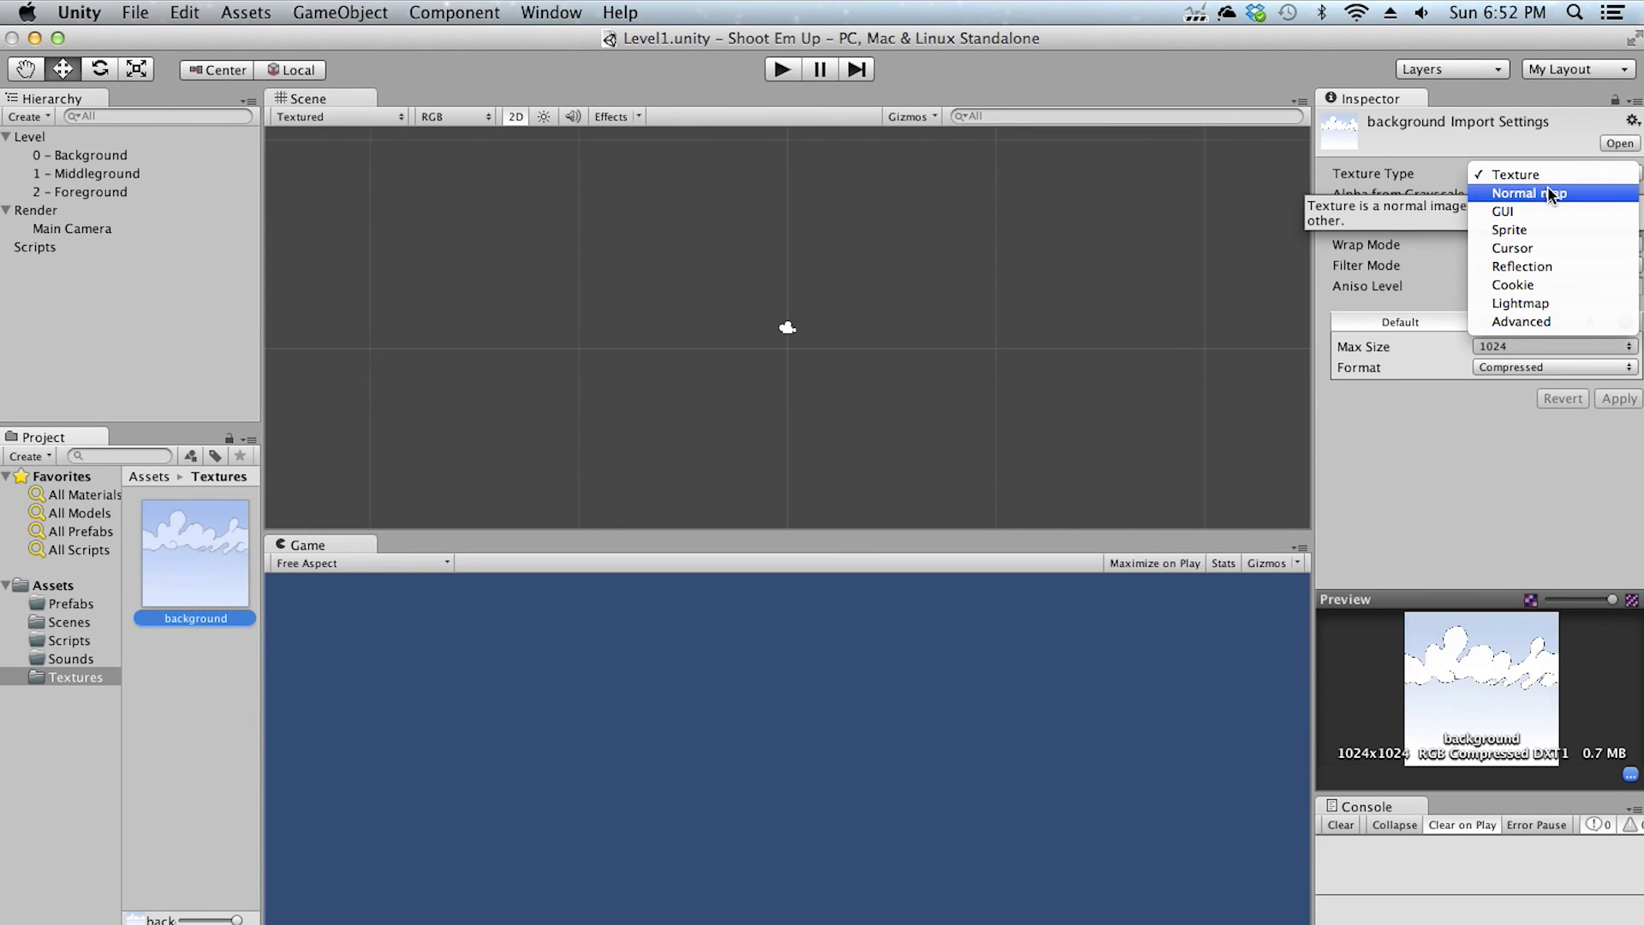
{"action": "left_click", "coordinate": [1518, 230]}
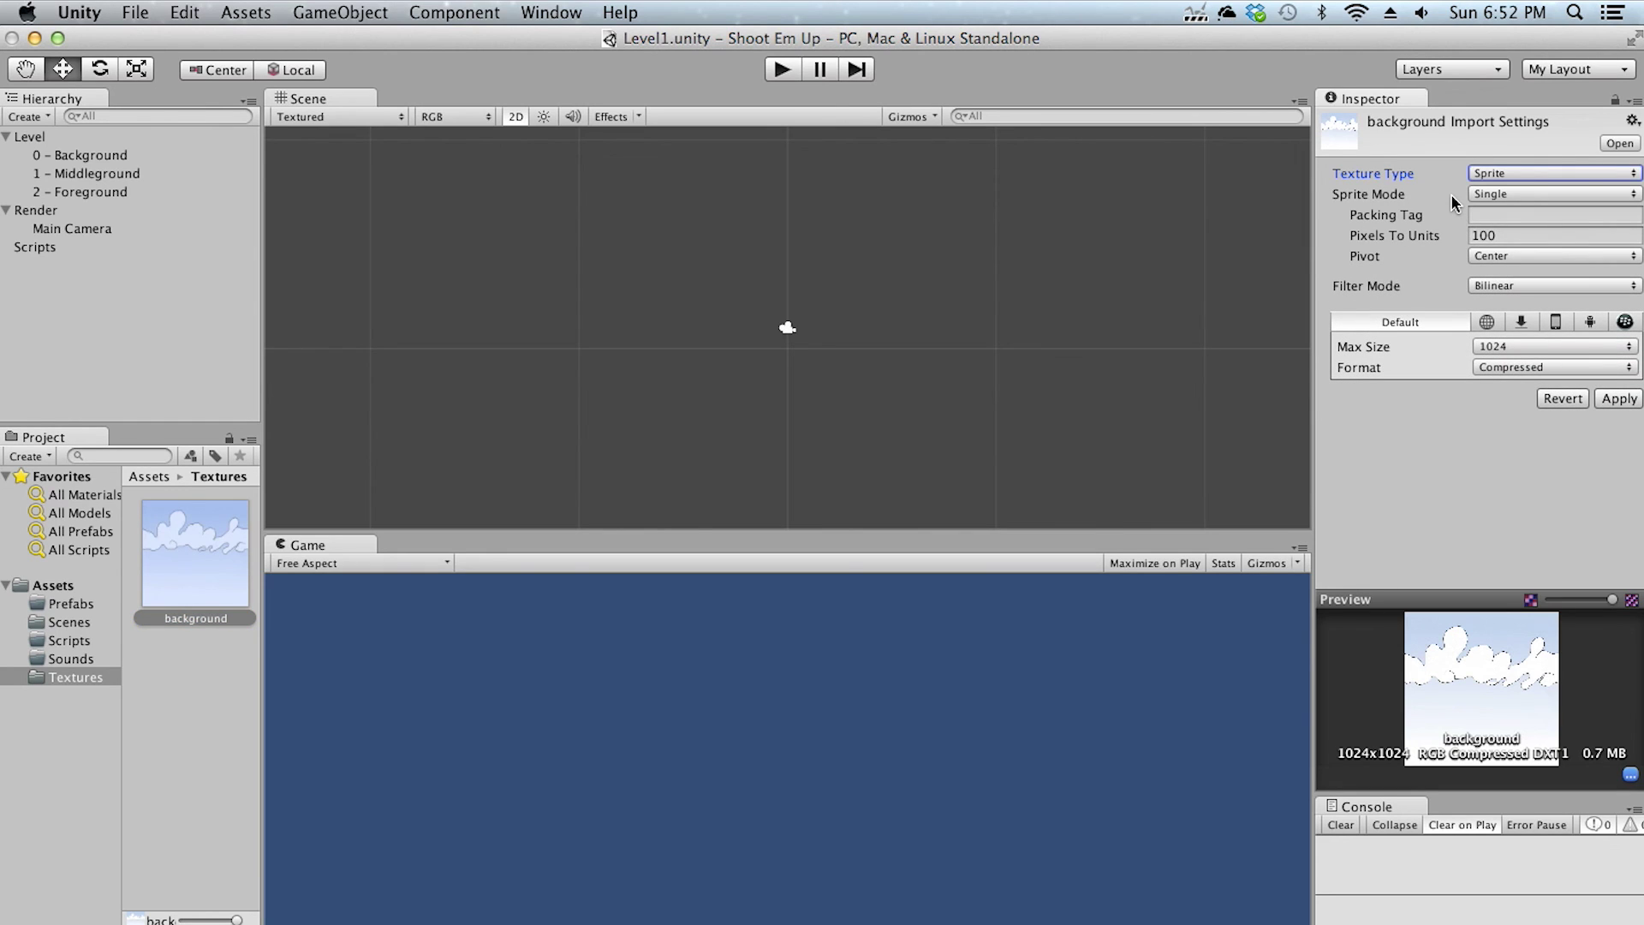
{"action": "left_click", "coordinate": [1499, 189]}
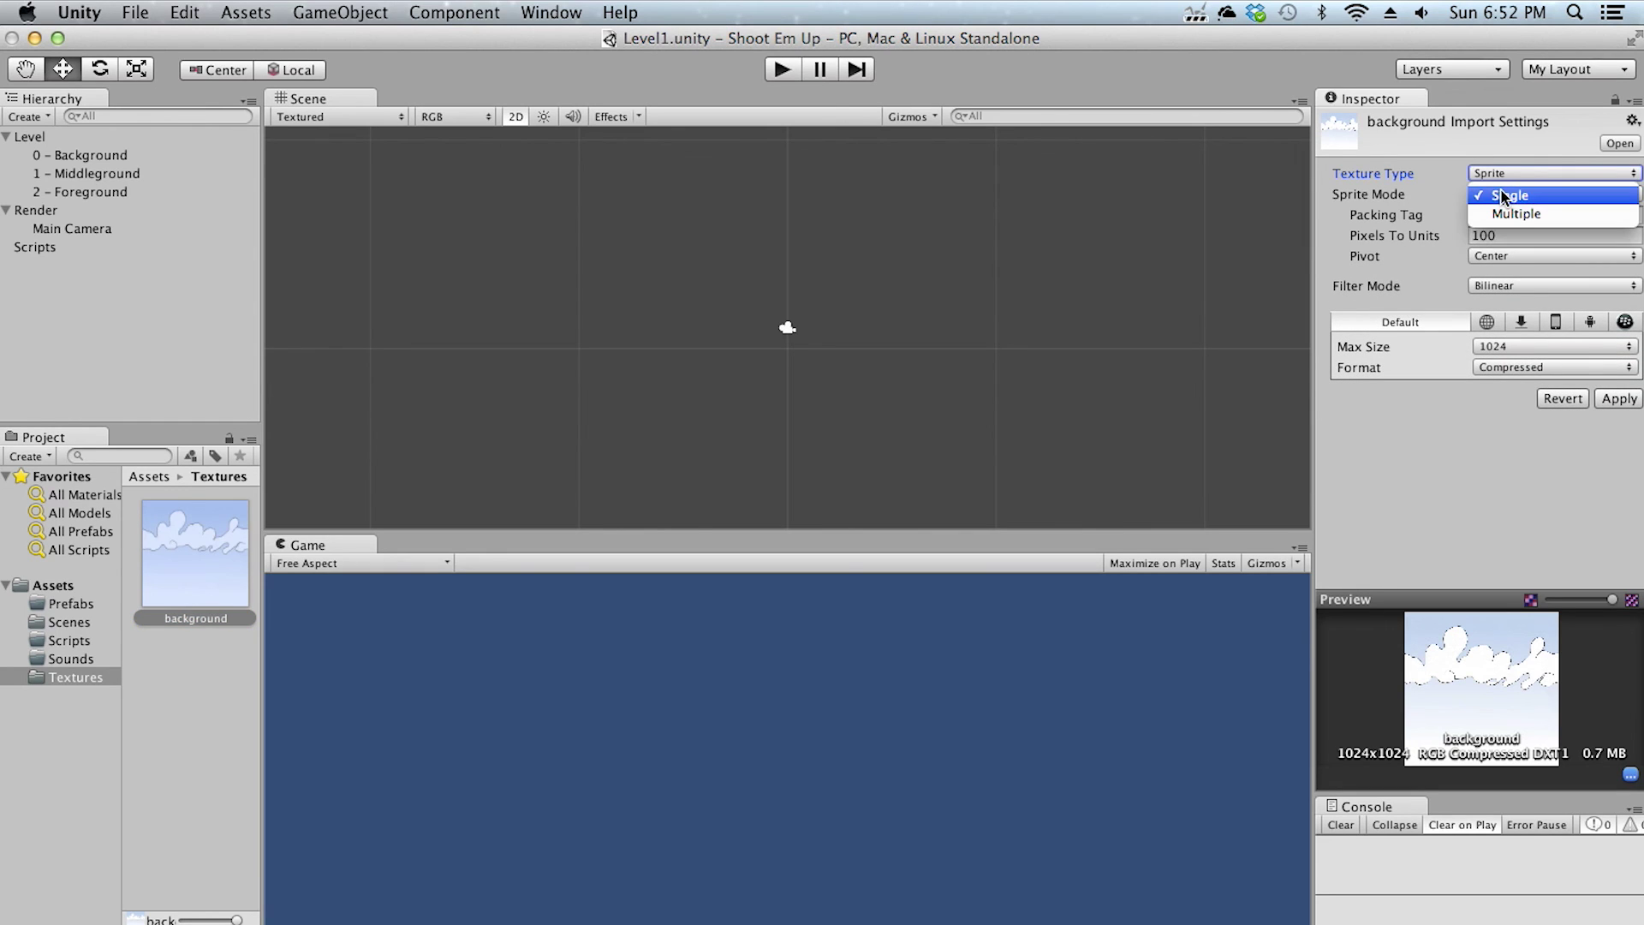
{"action": "left_click", "coordinate": [1474, 194]}
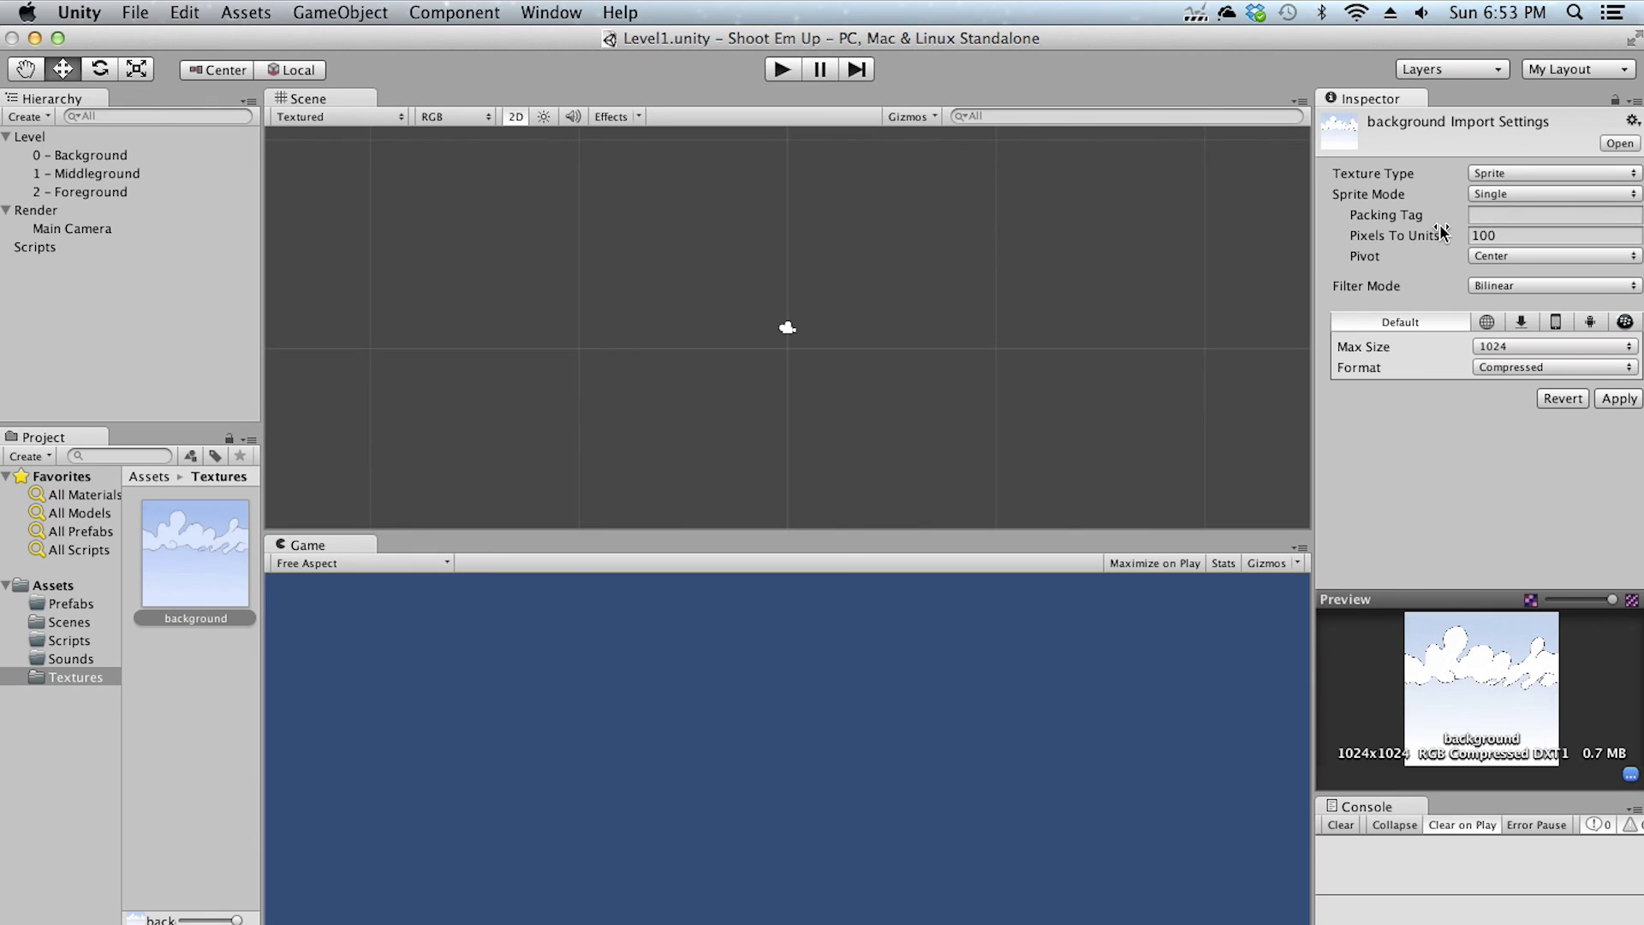
{"action": "left_click", "coordinate": [1621, 400]}
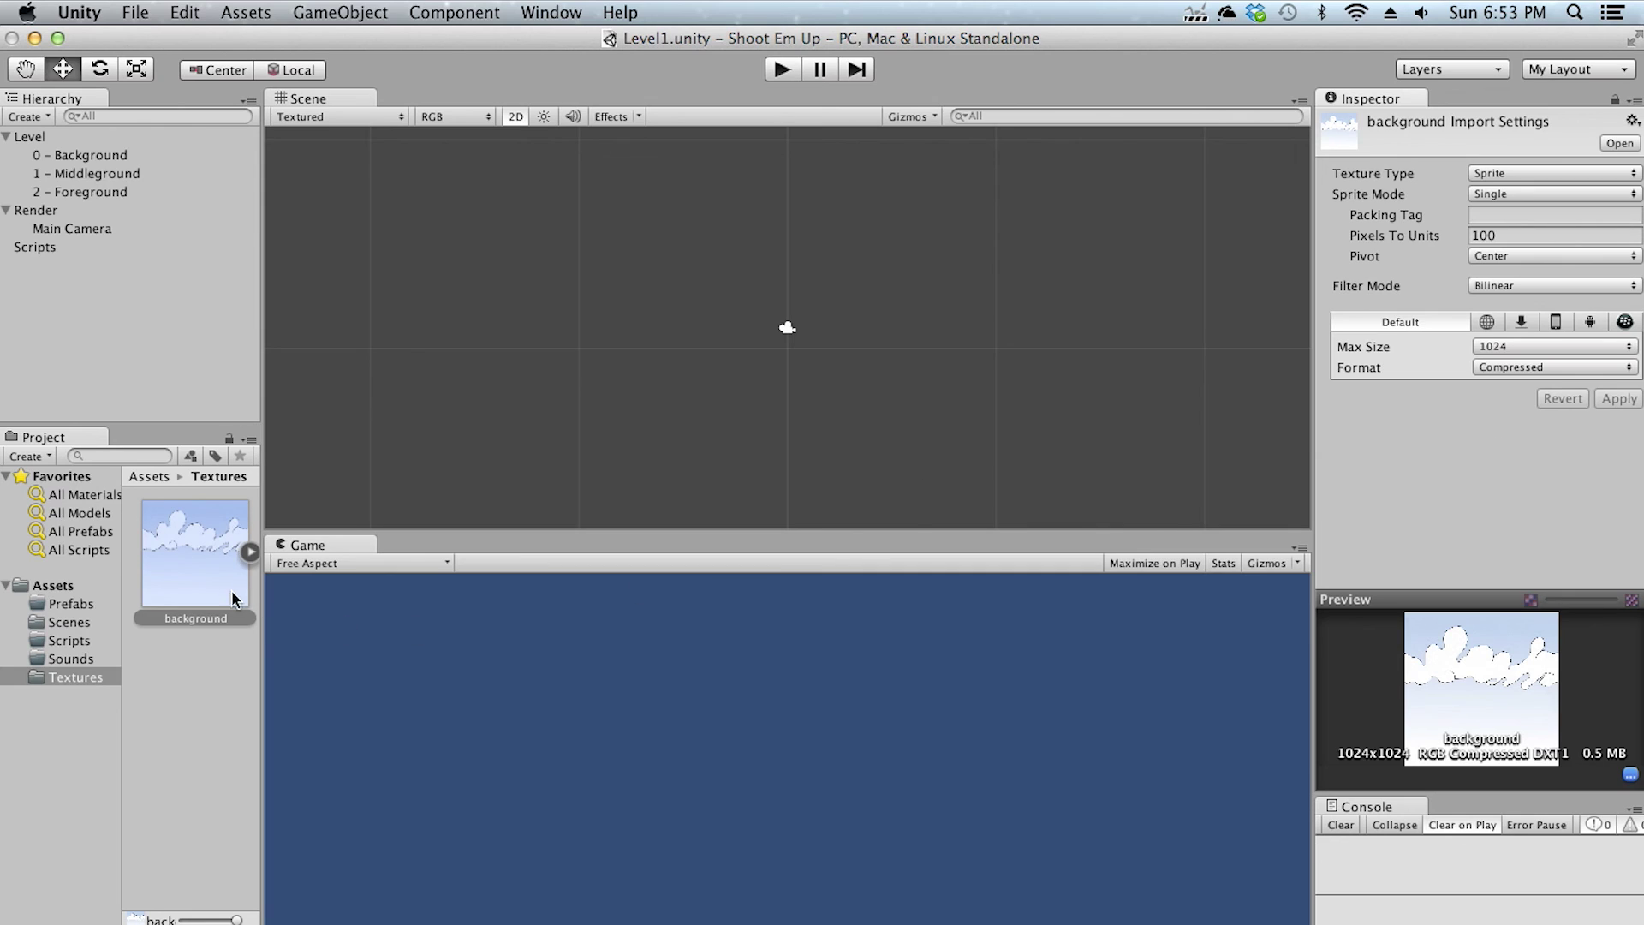
Expand the background texture asset and compare the texture's properties with those of the sprite inside it
{"action": "left_click", "coordinate": [249, 561]}
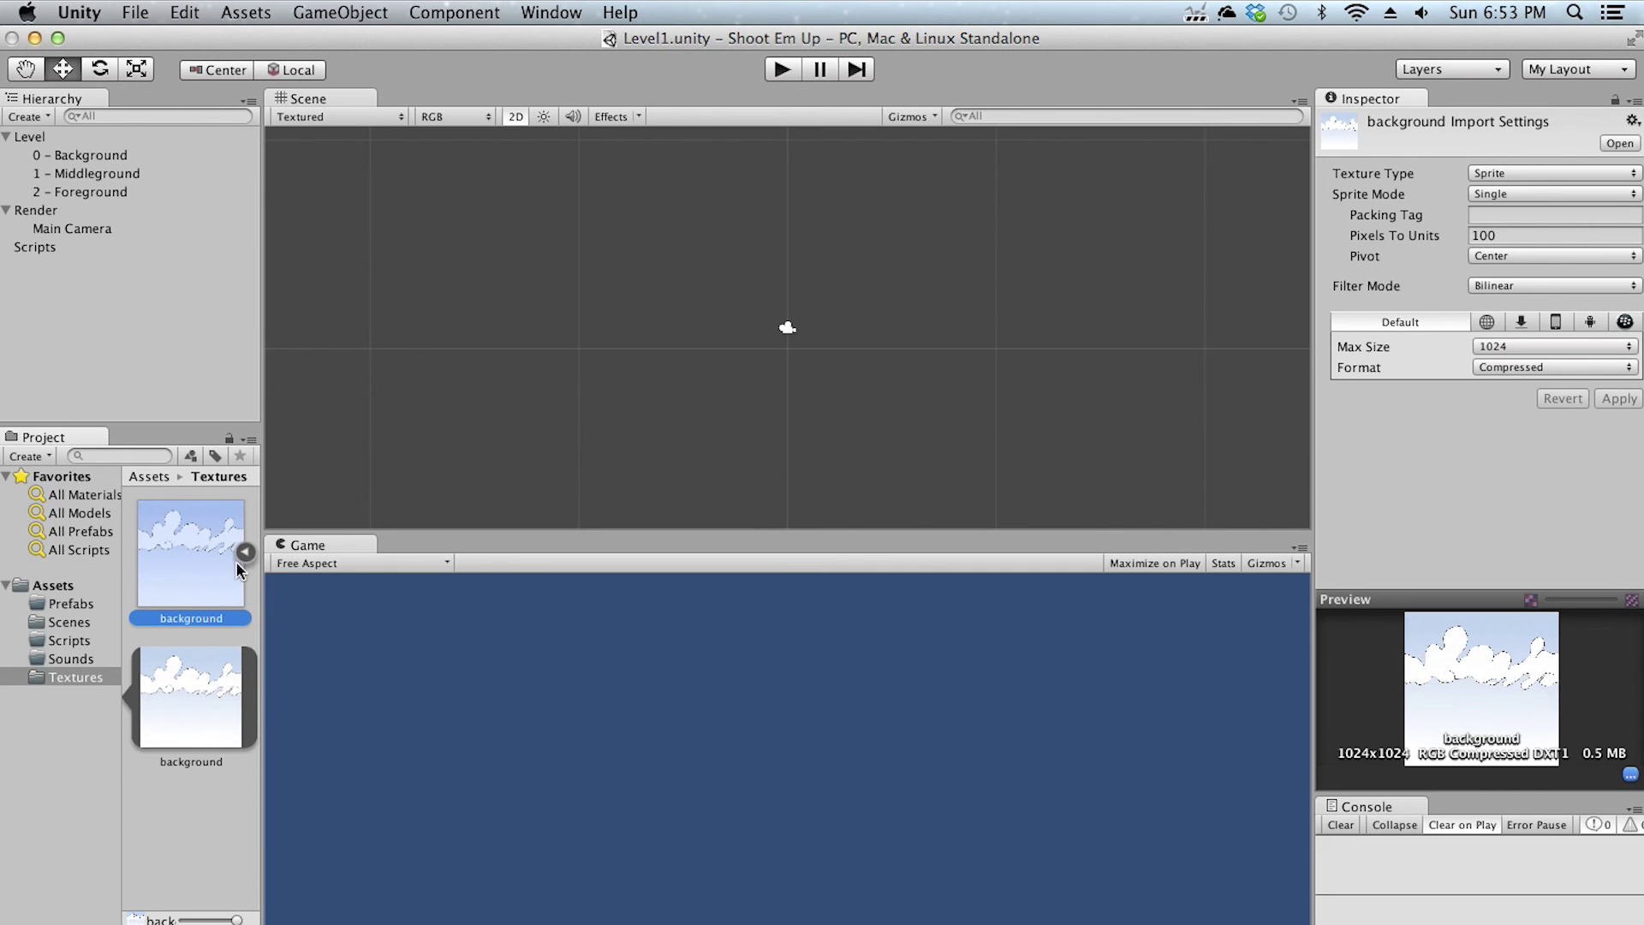
{"action": "left_click", "coordinate": [209, 676]}
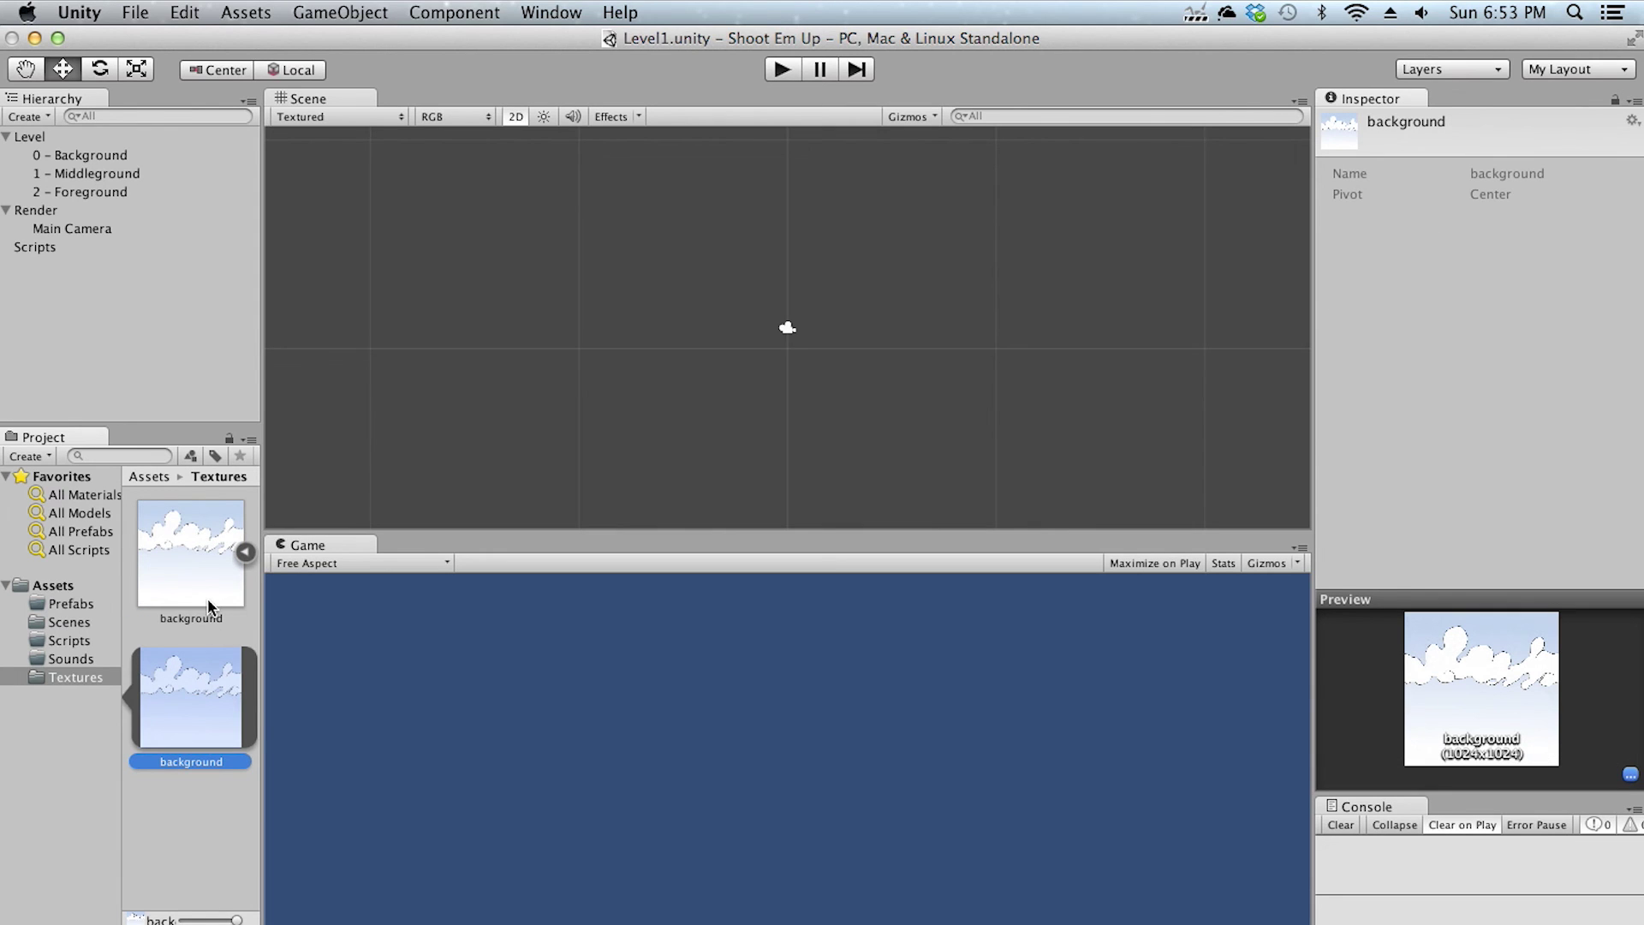
{"action": "left_click", "coordinate": [200, 573]}
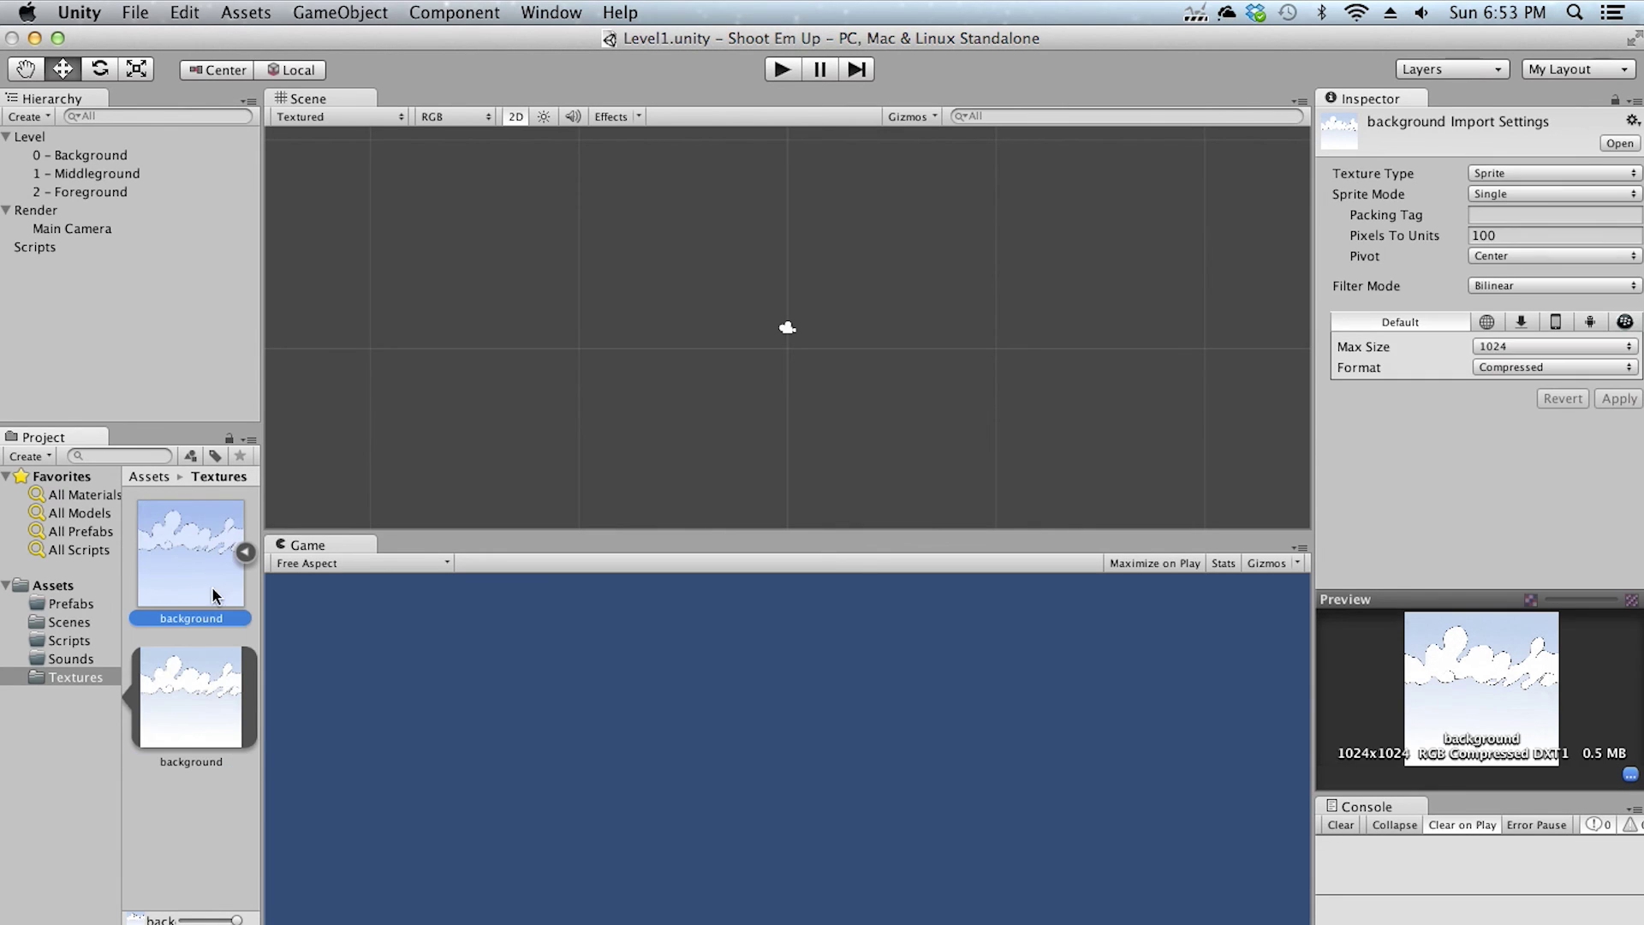
{"action": "left_click", "coordinate": [193, 698]}
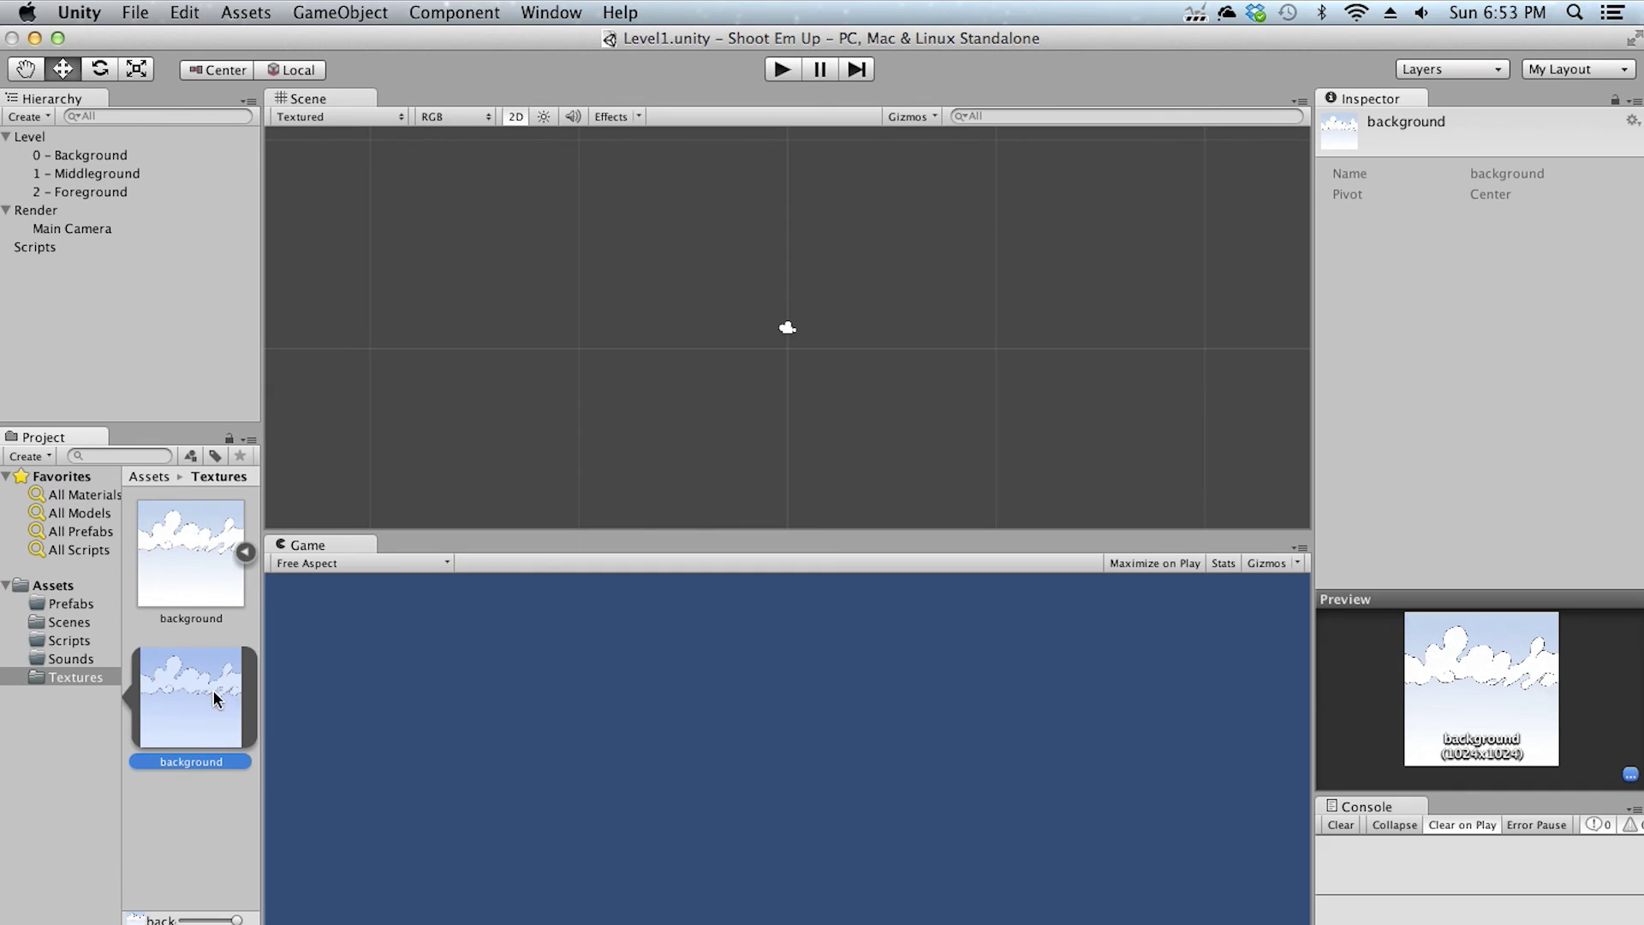
{"action": "left_click", "coordinate": [247, 554]}
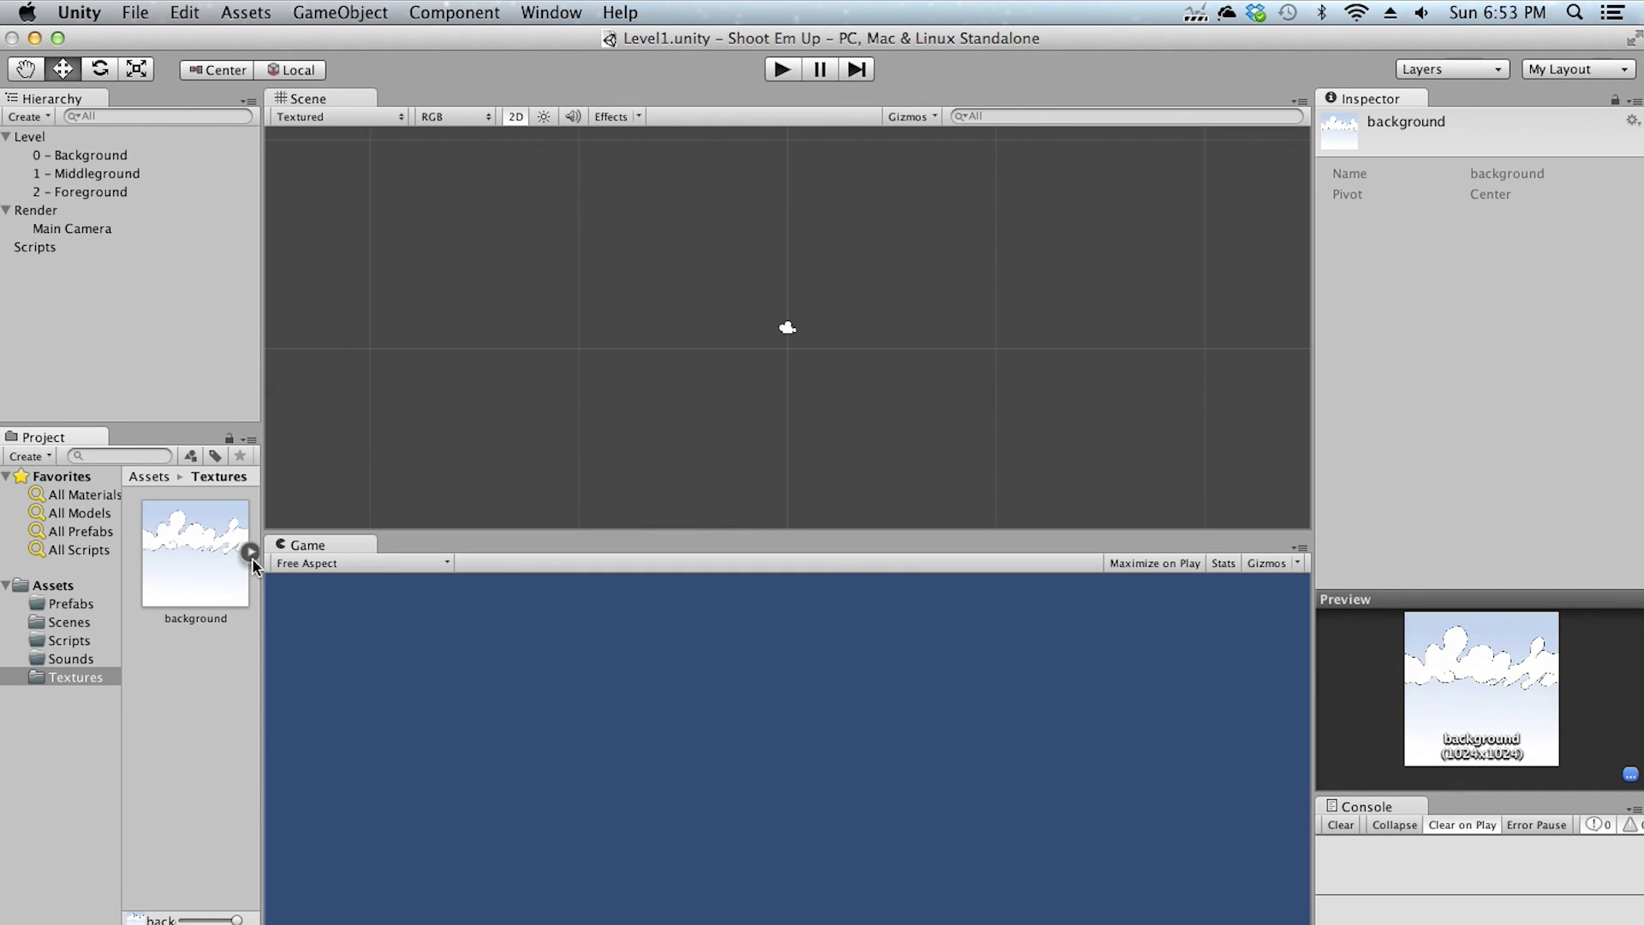
{"action": "left_click", "coordinate": [252, 559]}
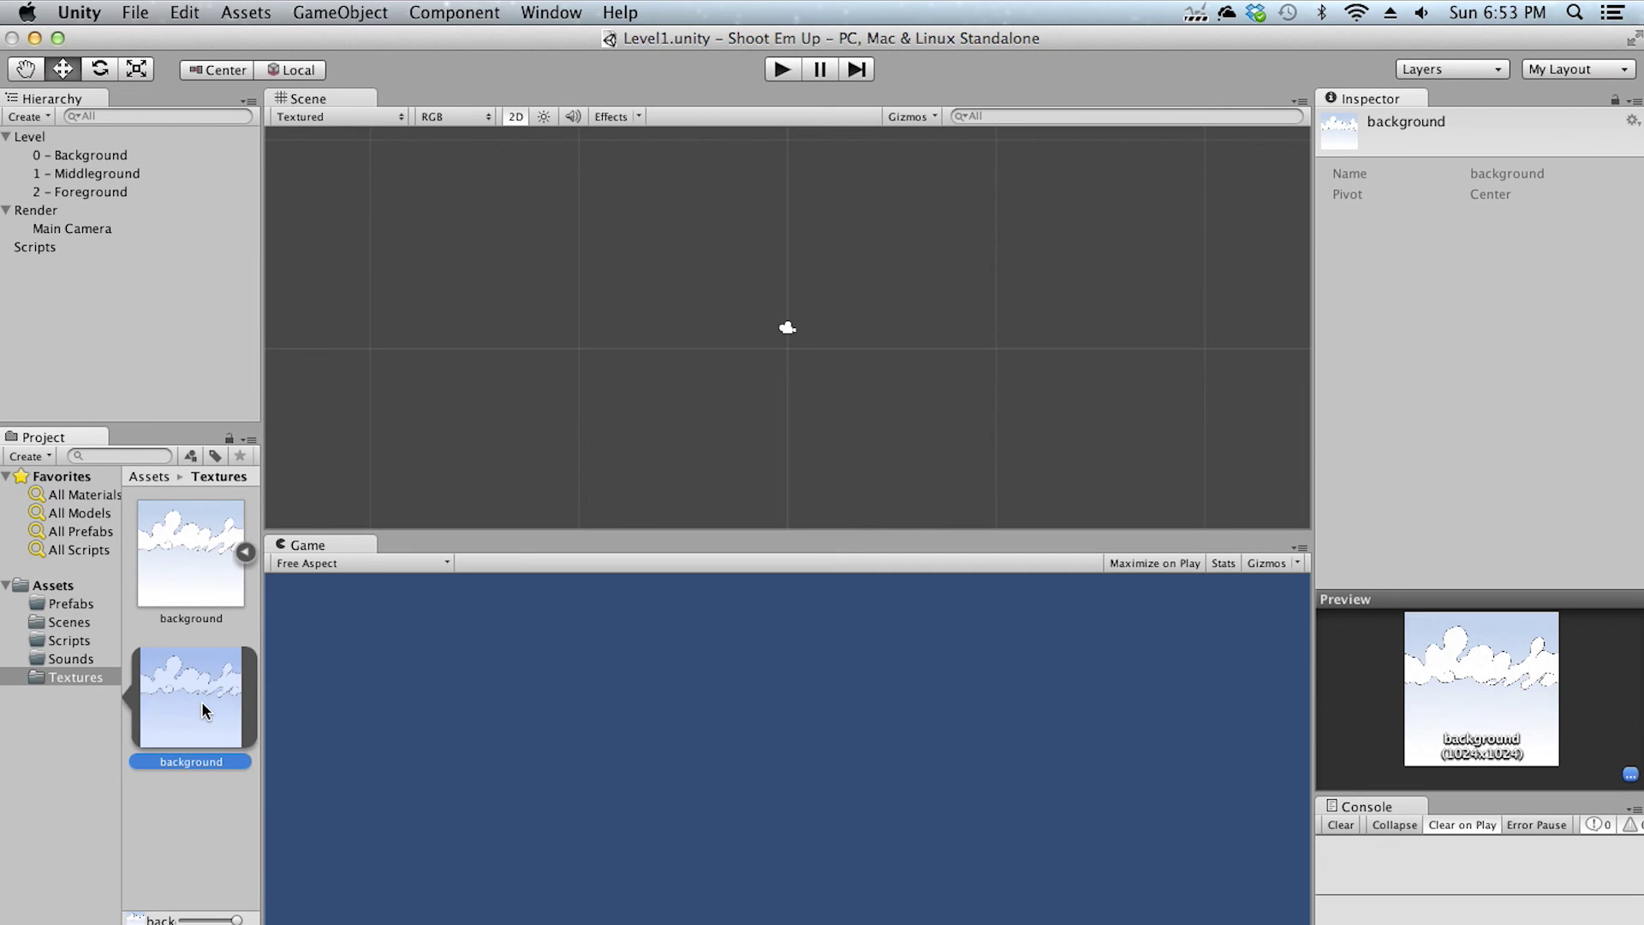
{"action": "left_click", "coordinate": [245, 555]}
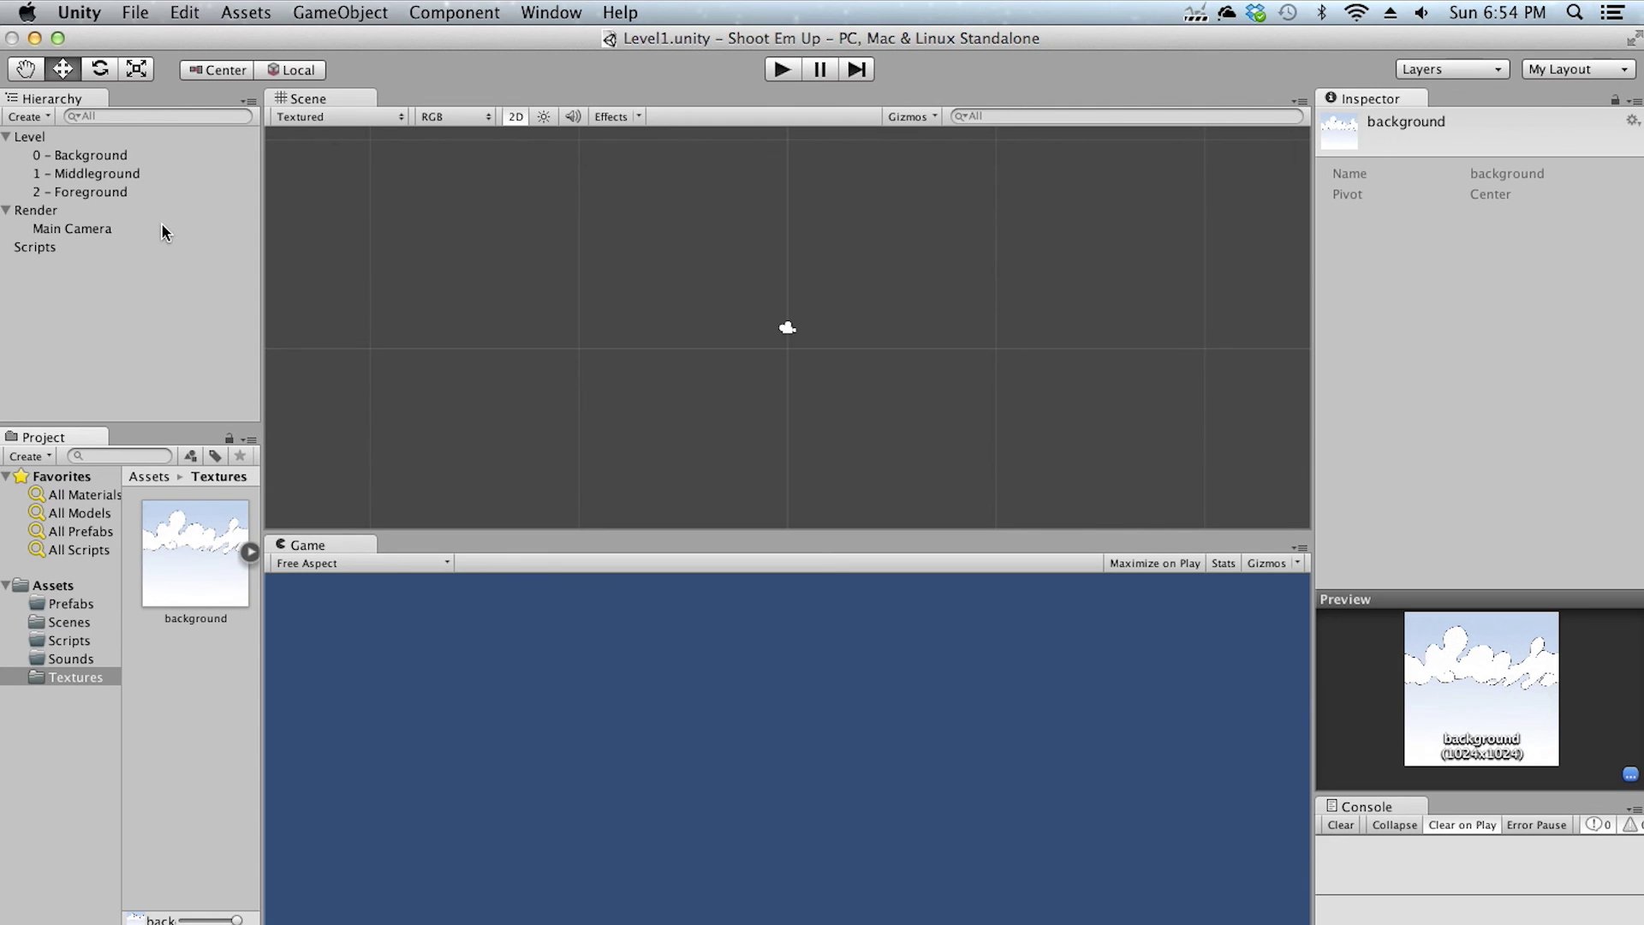
Create a Sprite game object that uses the background image and frame it fully in the scene
{"action": "left_click", "coordinate": [48, 117]}
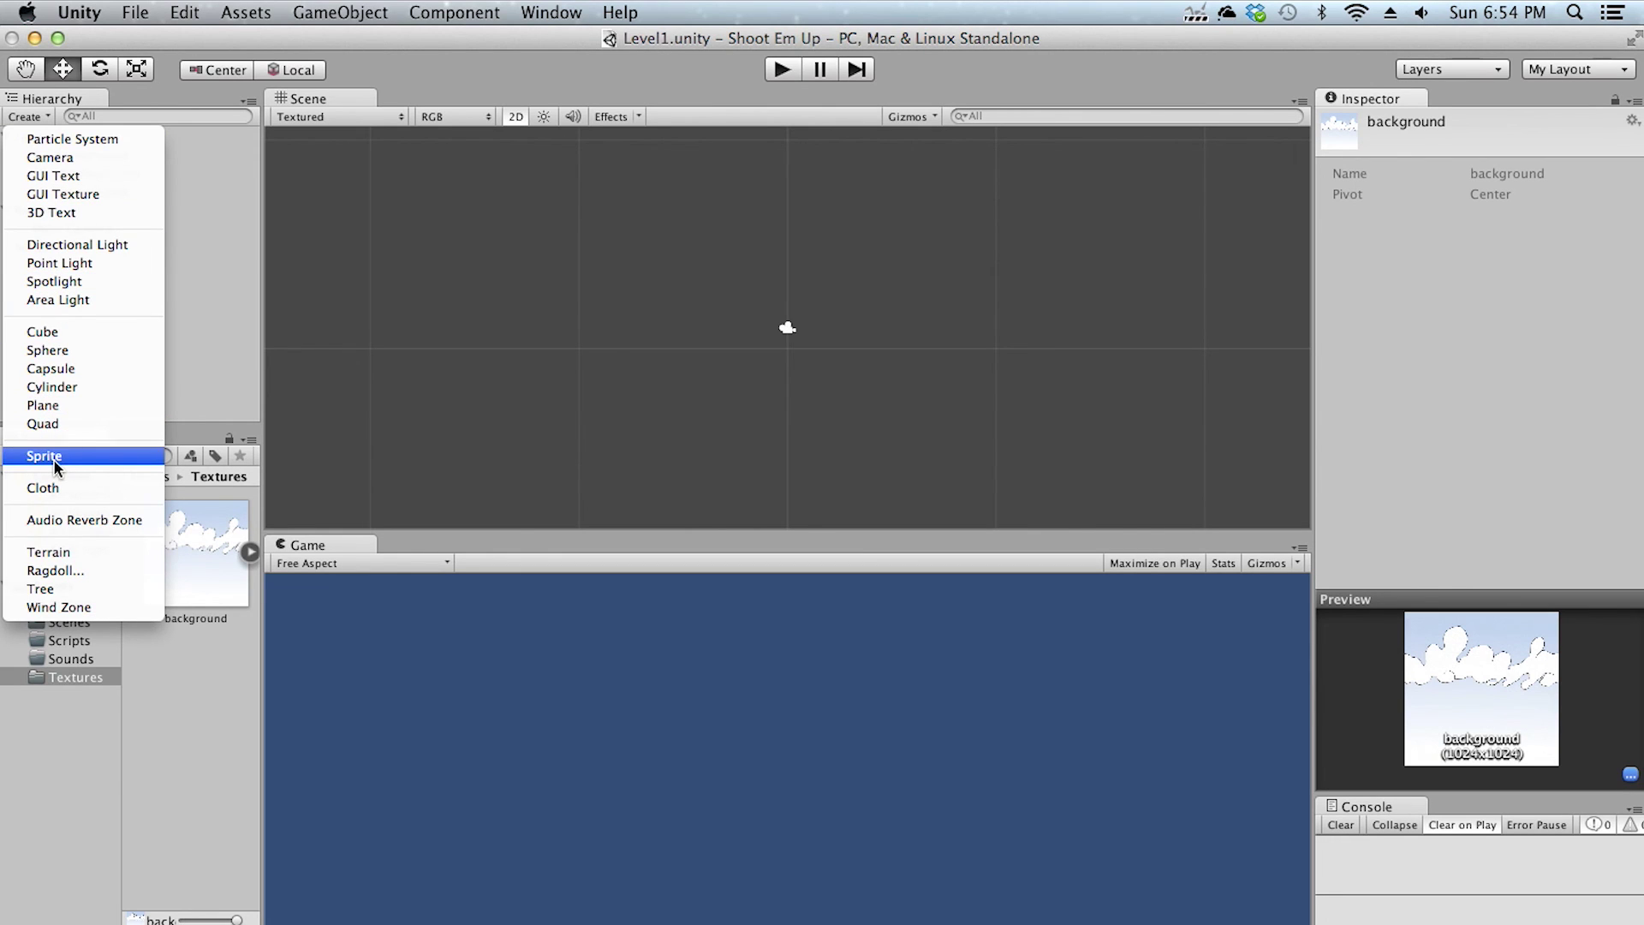
{"action": "left_click", "coordinate": [344, 13]}
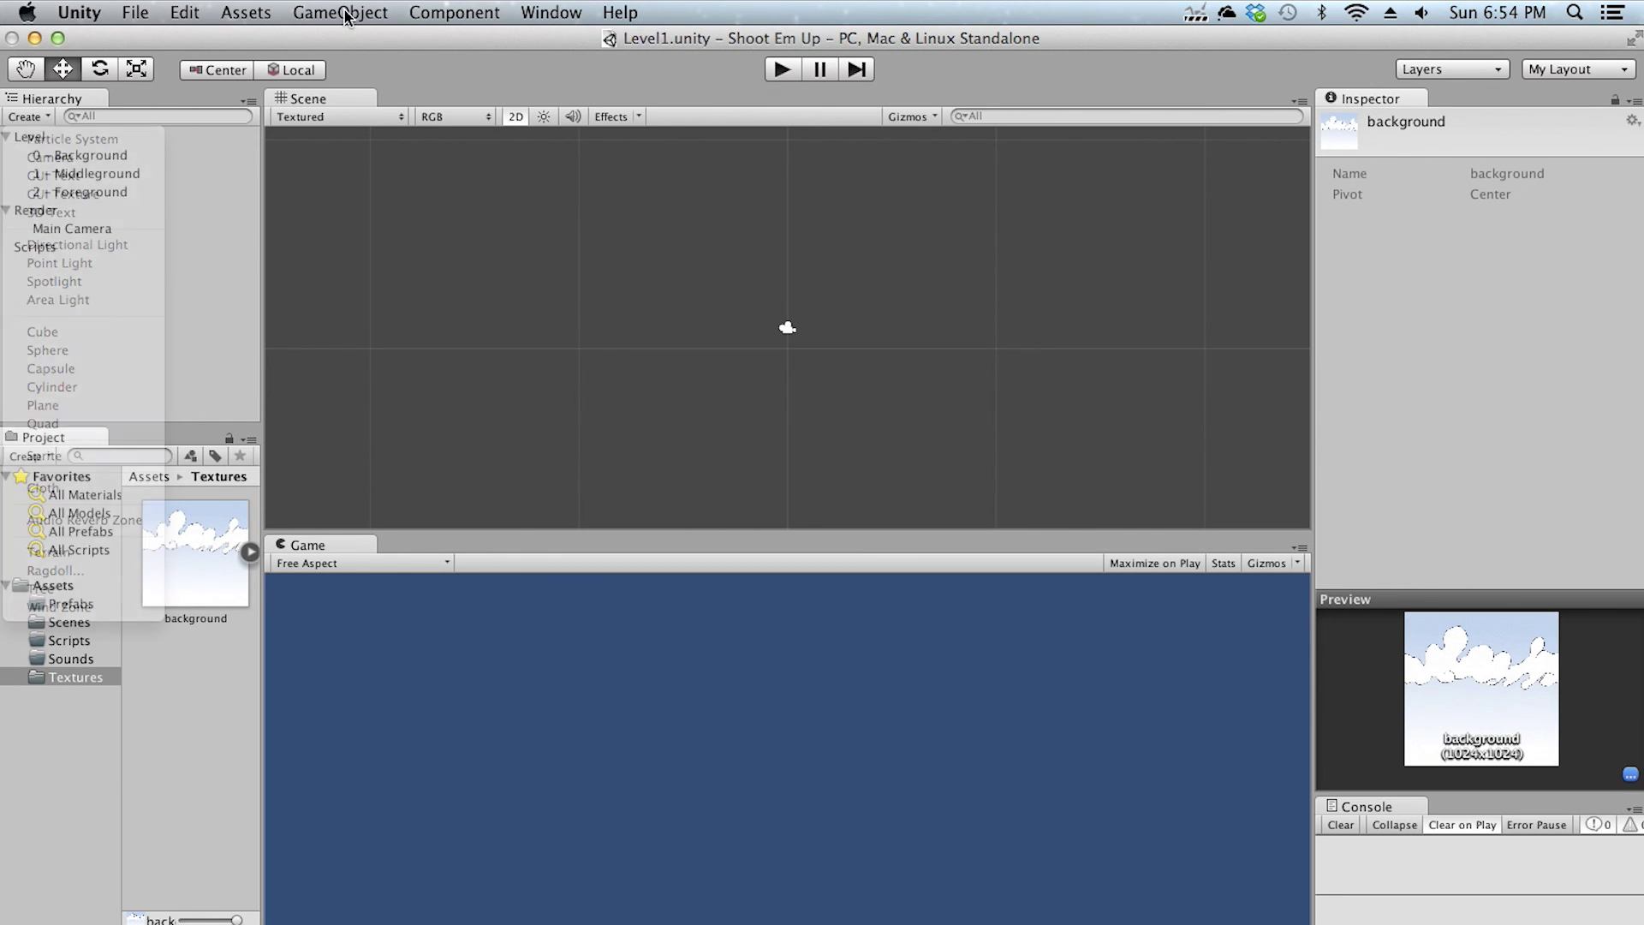
{"action": "mouse_move", "coordinate": [394, 60]}
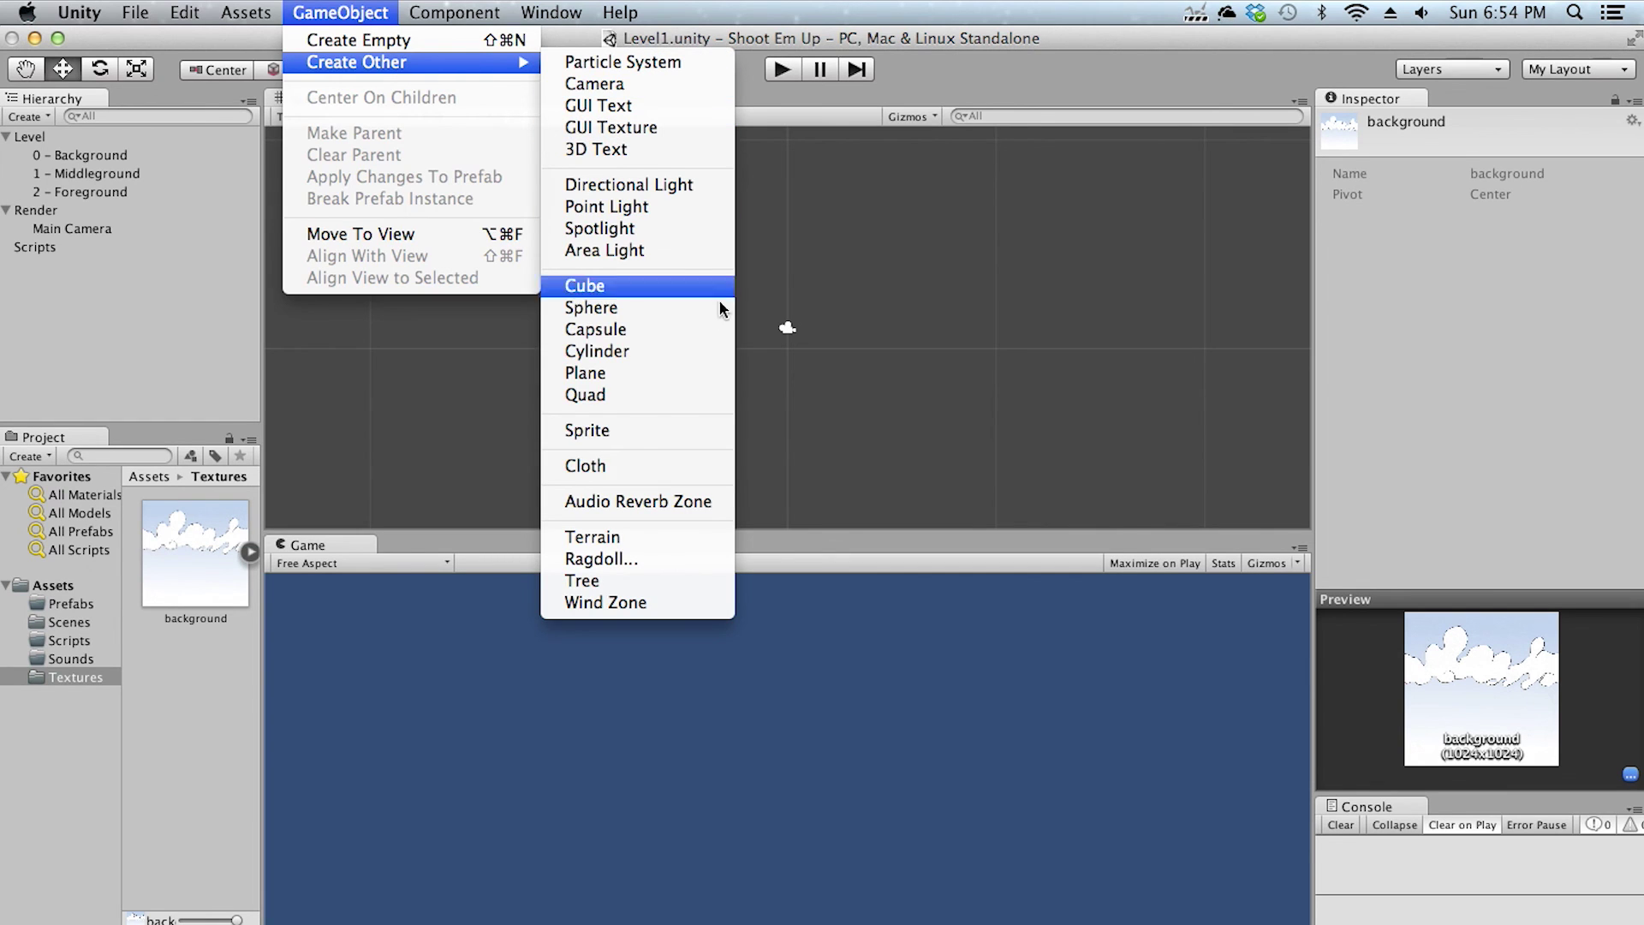
{"action": "left_click", "coordinate": [592, 432]}
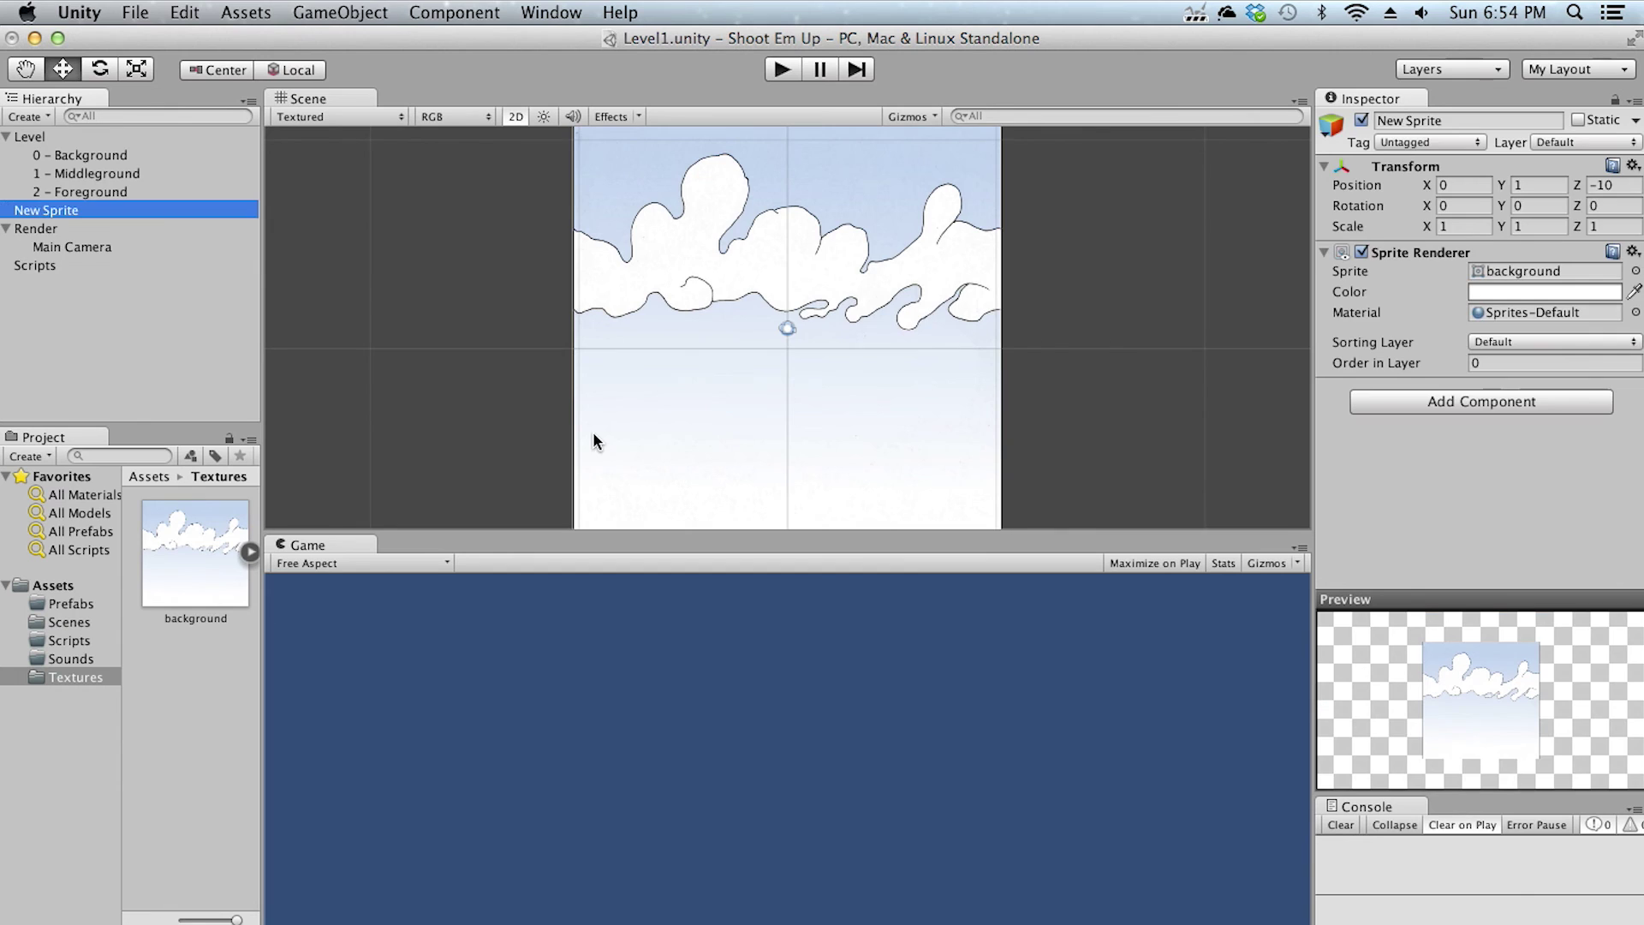
{"action": "key", "text": "f"}
{"action": "scroll", "coordinate": [577, 309], "scroll_direction": "down", "scroll_amount": 2}
{"action": "scroll", "coordinate": [576, 308], "scroll_direction": "up", "scroll_amount": 3}
{"action": "scroll", "coordinate": [577, 308], "scroll_direction": "down", "scroll_amount": 2}
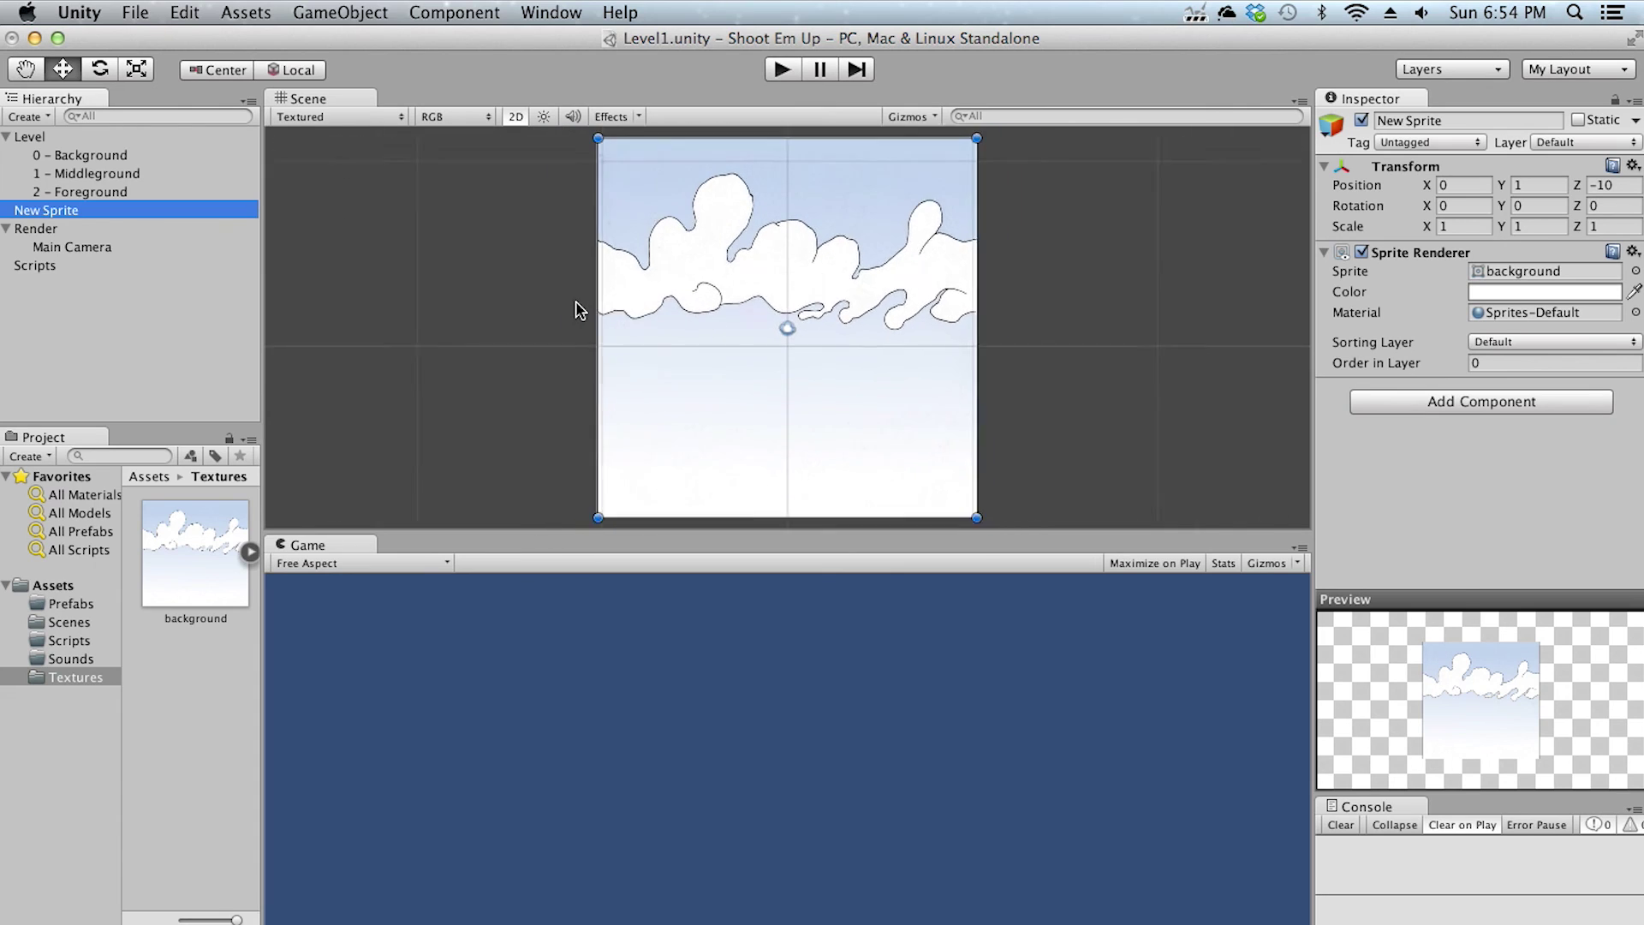
{"action": "scroll", "coordinate": [581, 310], "scroll_direction": "down", "scroll_amount": 1}
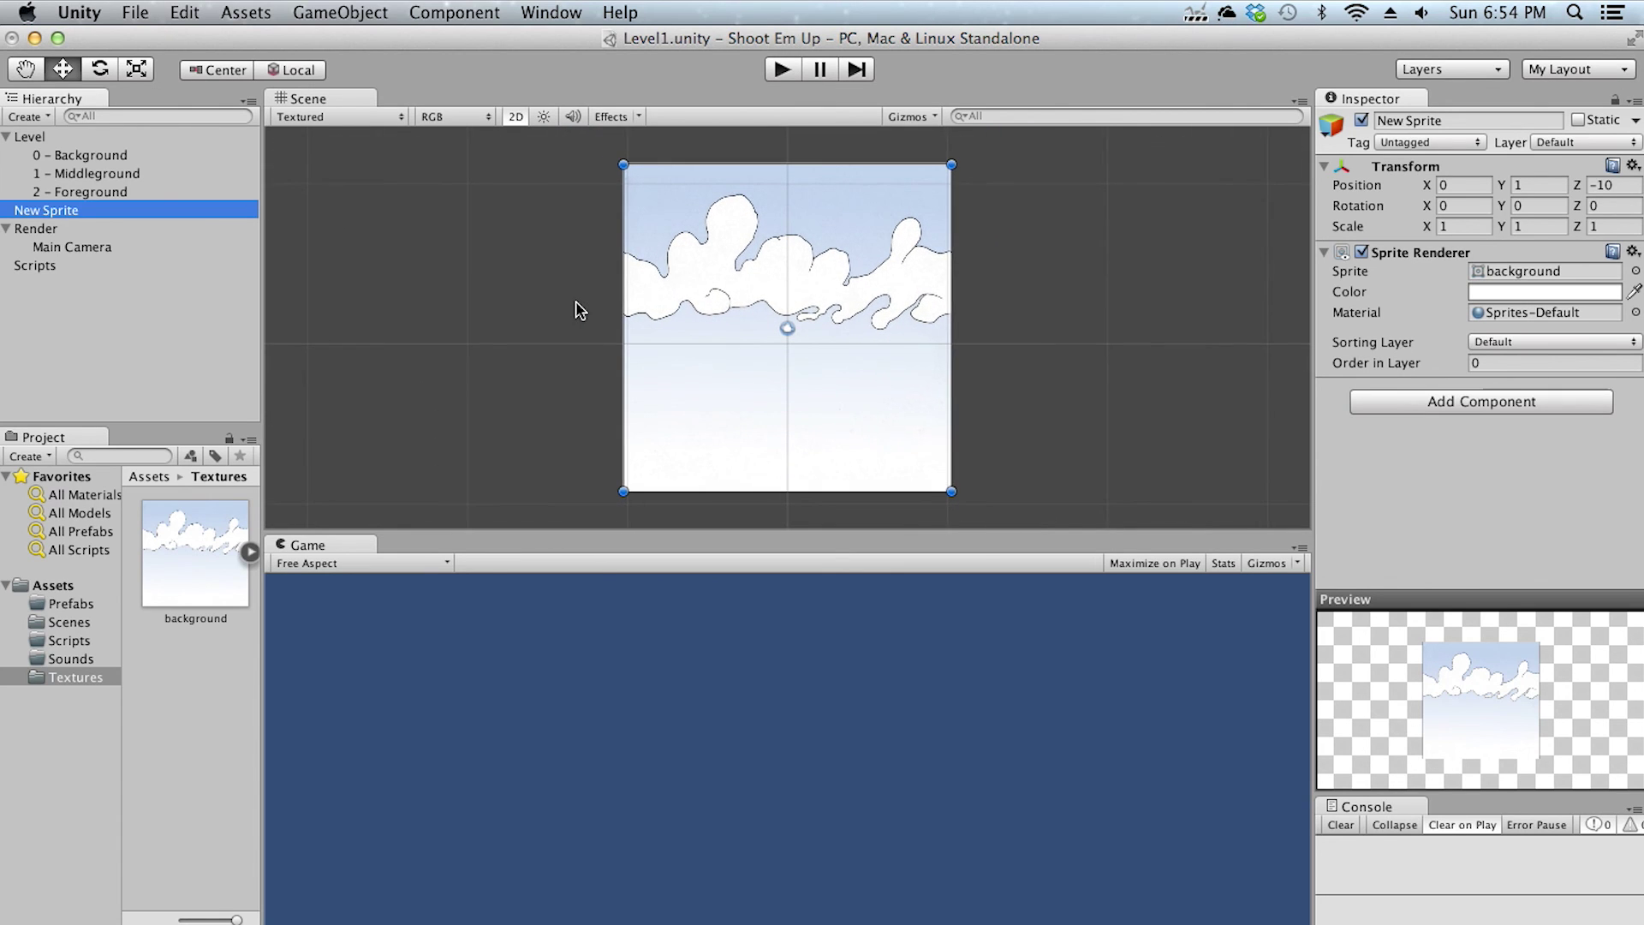
Rename the new sprite as Background and make it a child of the 0 - Background object
{"action": "right_click", "coordinate": [57, 212]}
{"action": "left_click", "coordinate": [103, 278]}
{"action": "type", "text": "Background"}
{"action": "key", "text": "Return"}
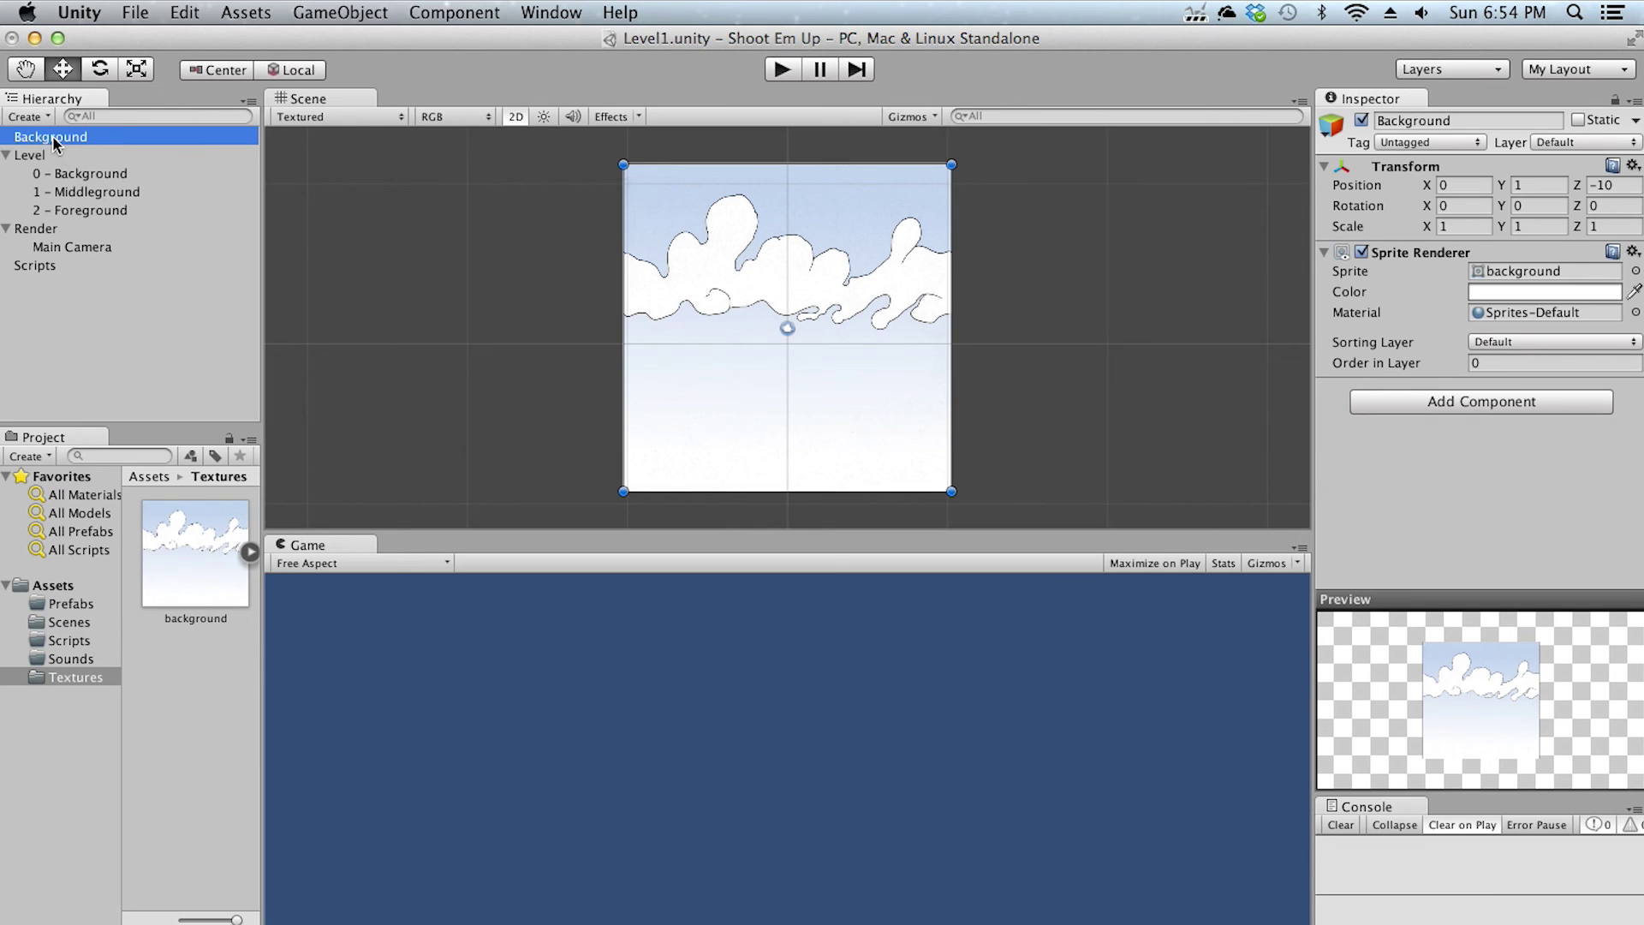
{"action": "left_click_drag", "start_coordinate": [53, 142], "coordinate": [95, 176]}
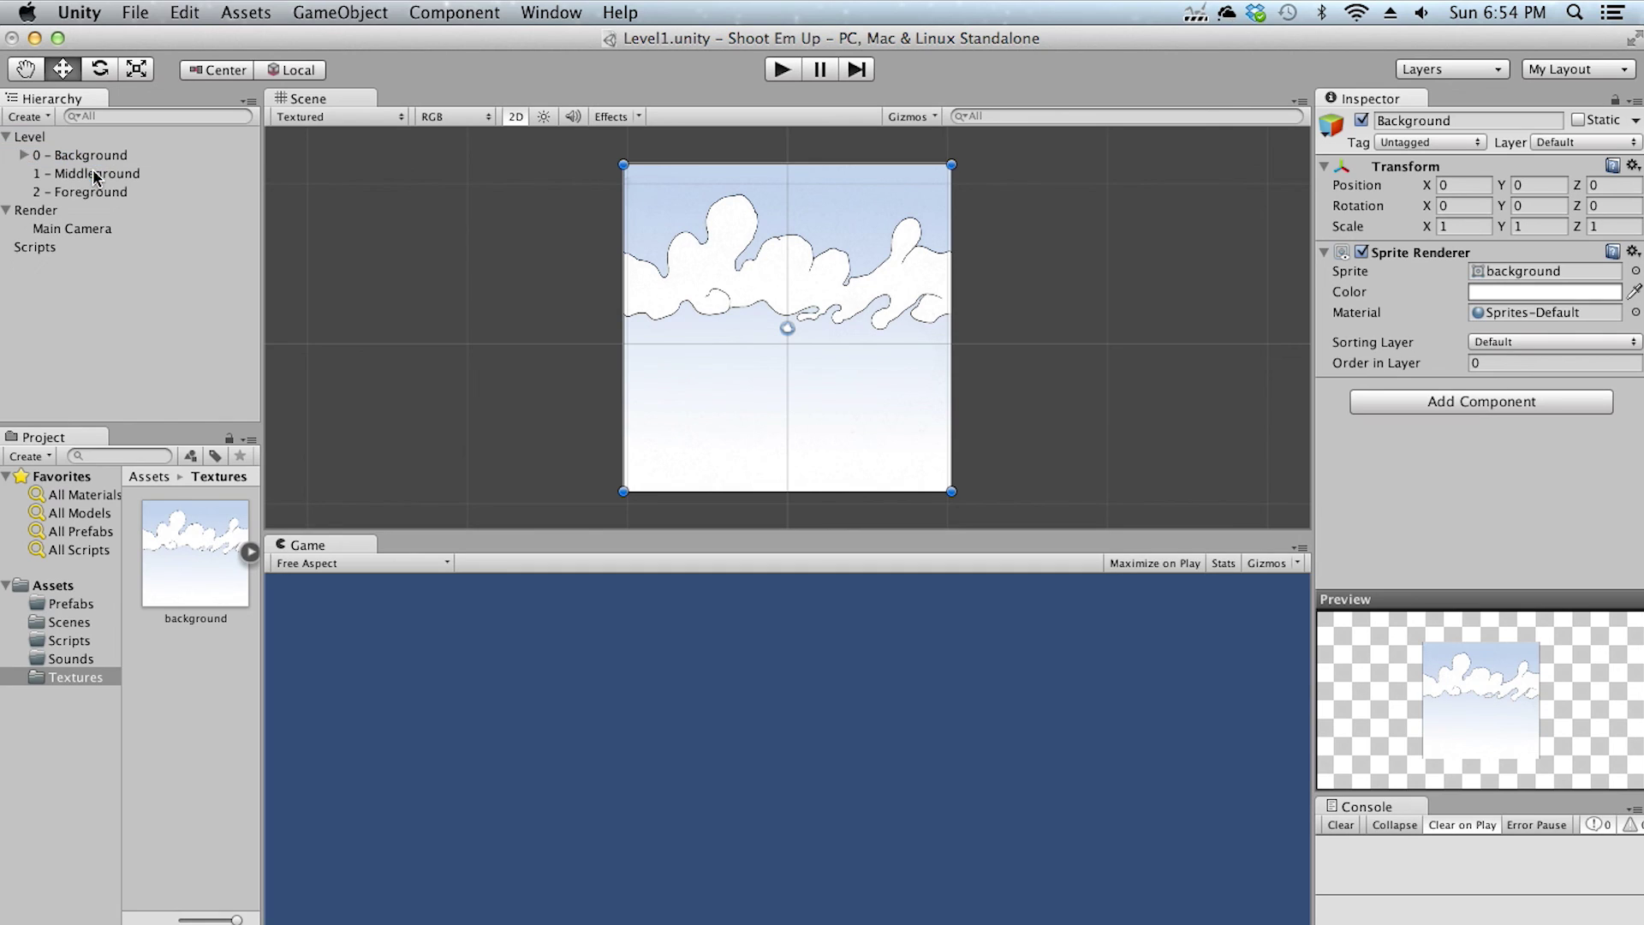
{"action": "left_click", "coordinate": [24, 155]}
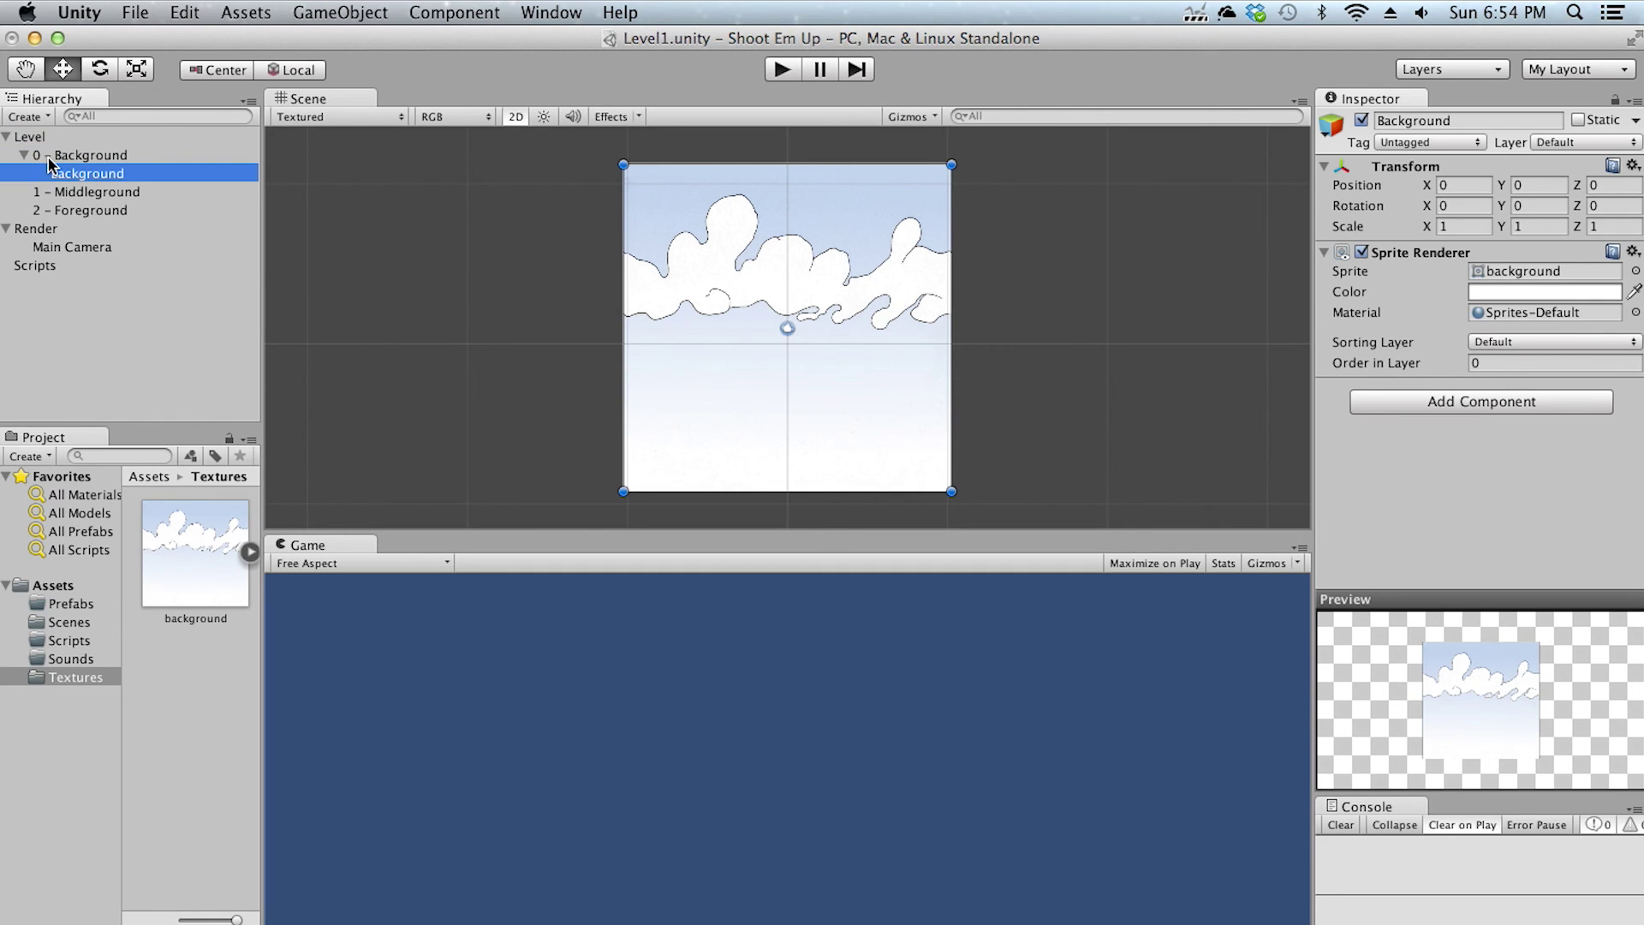
Compare the components of the 0 - Background parent object with those of its Background child sprite
{"action": "left_click", "coordinate": [104, 158]}
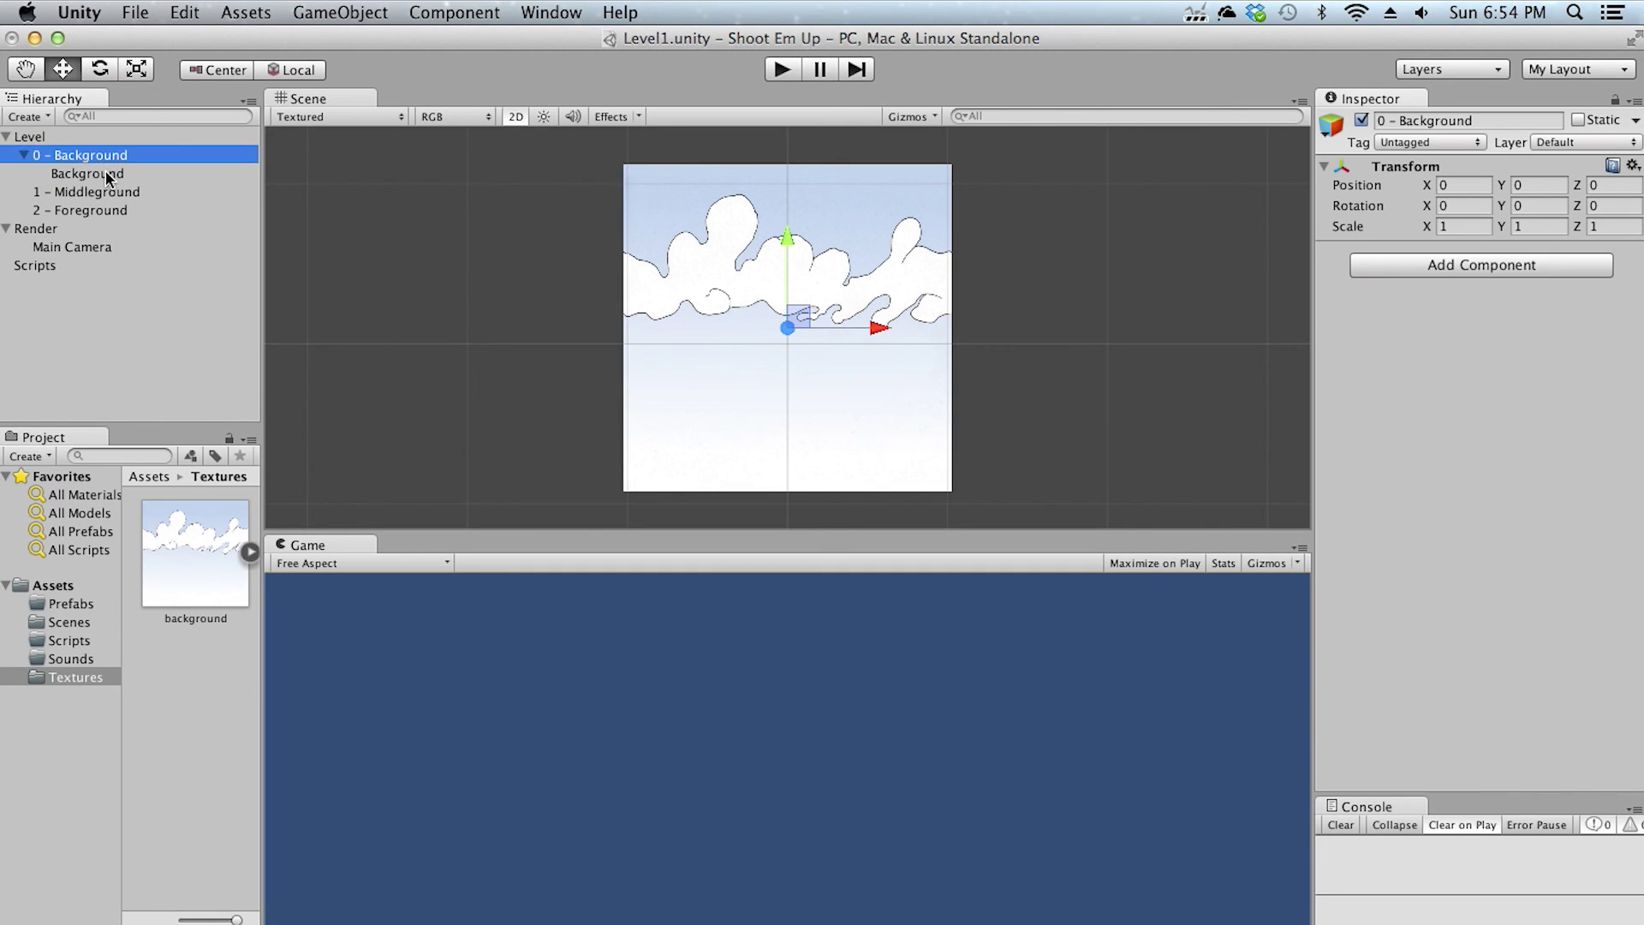
{"action": "left_click", "coordinate": [108, 177]}
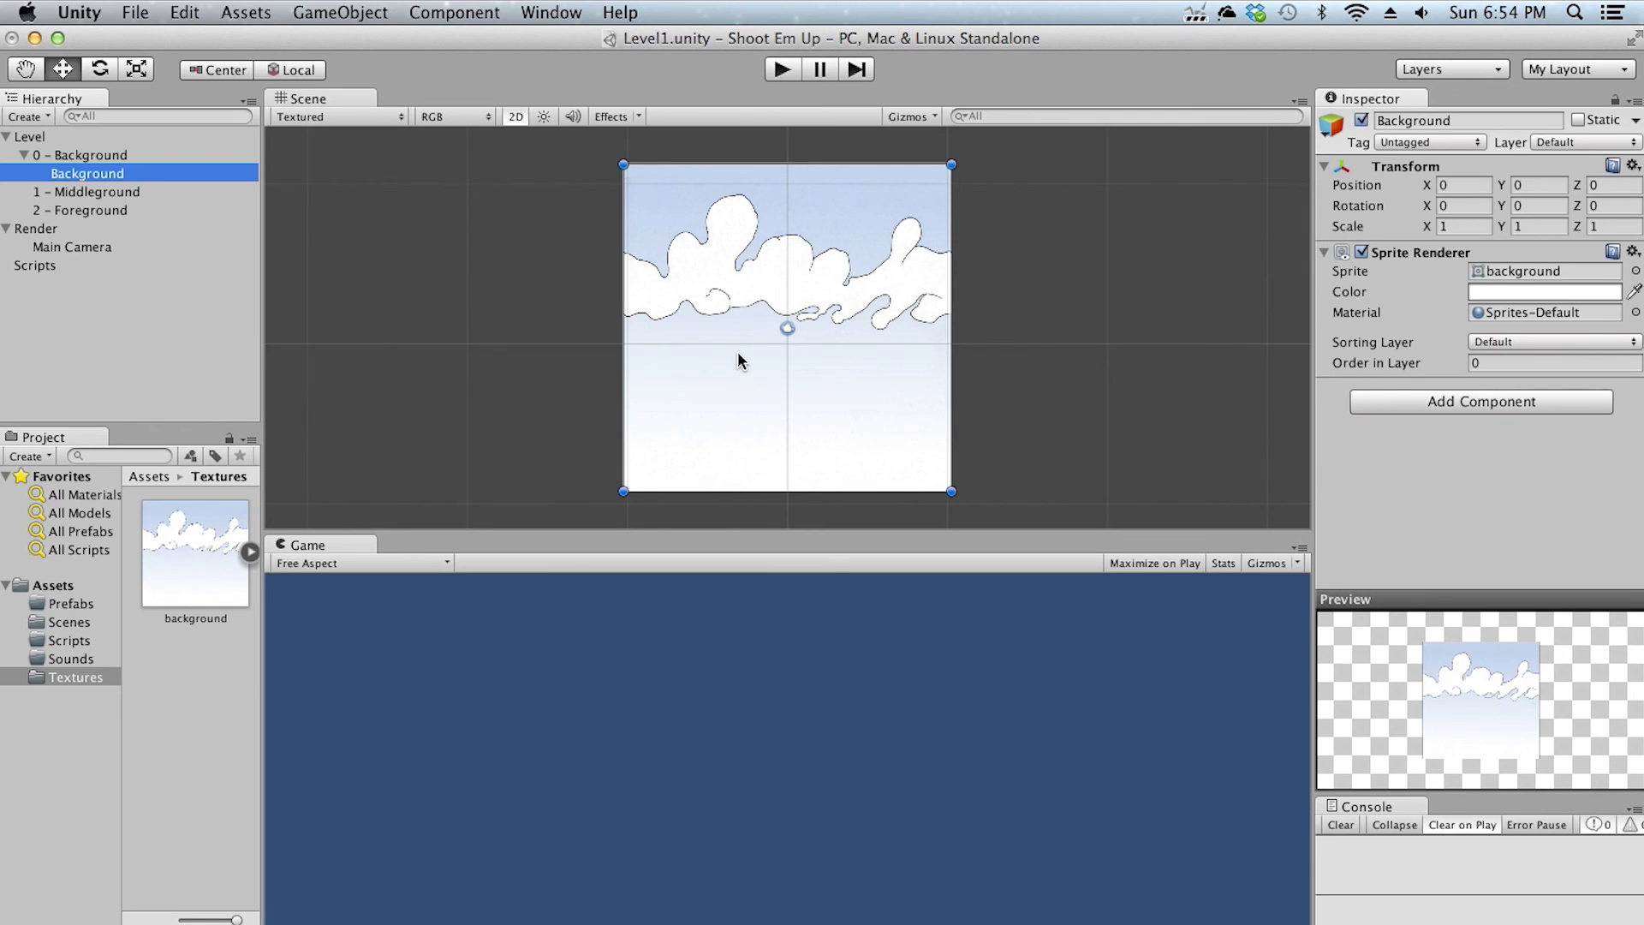
{"action": "left_click", "coordinate": [341, 12]}
{"action": "mouse_move", "coordinate": [369, 63]}
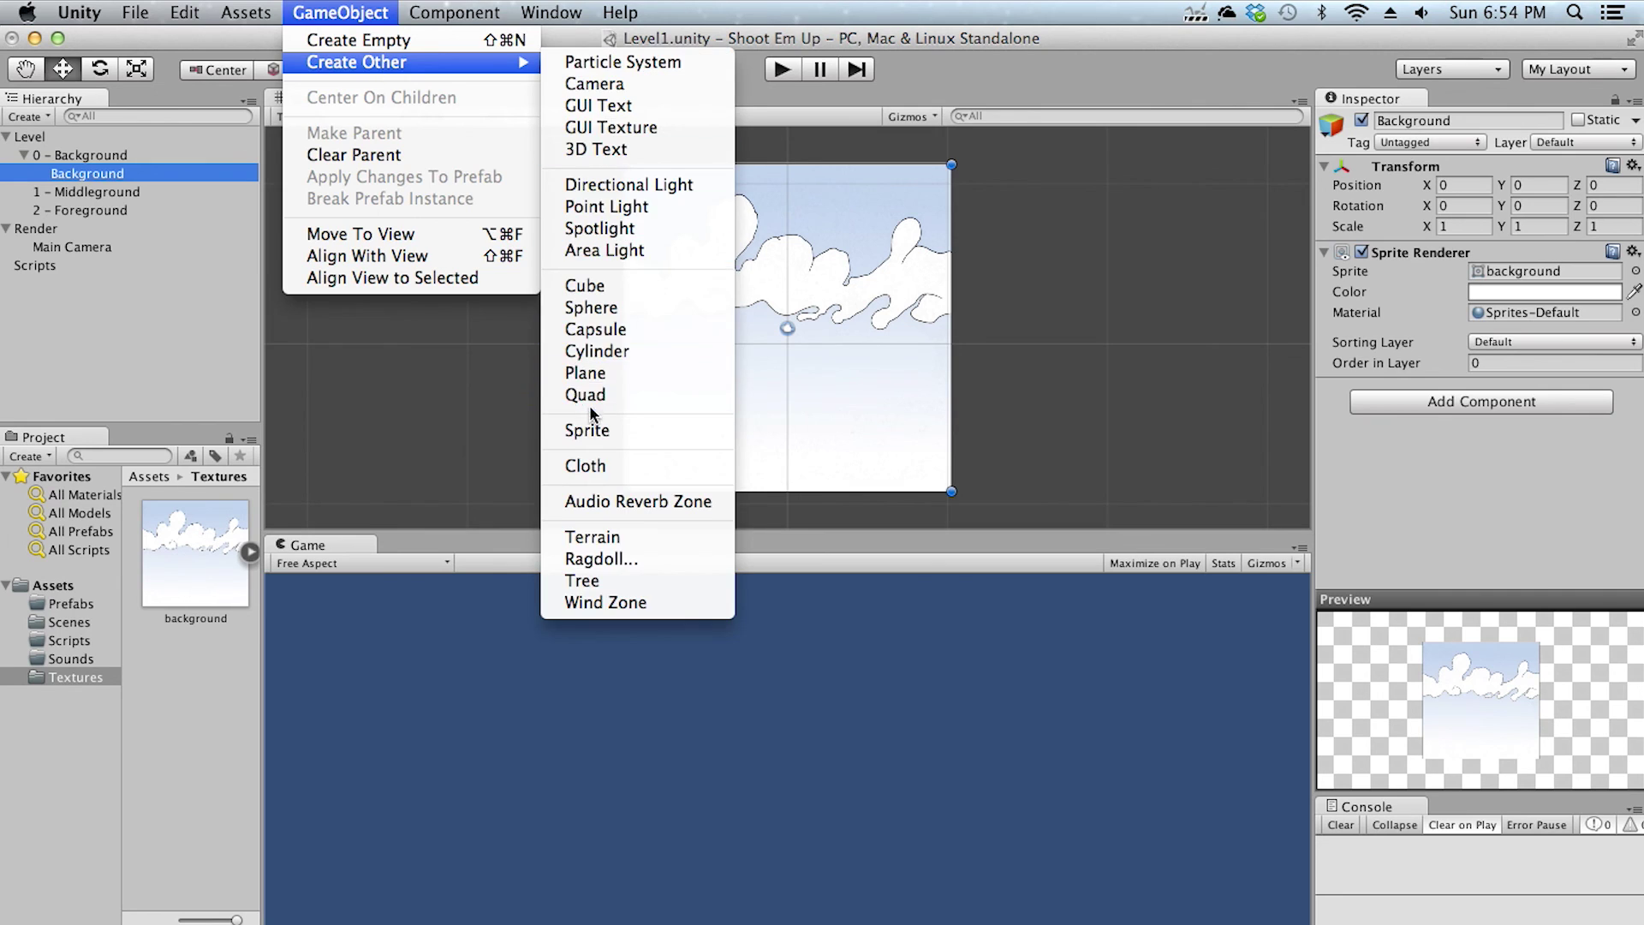
{"action": "left_click", "coordinate": [123, 353]}
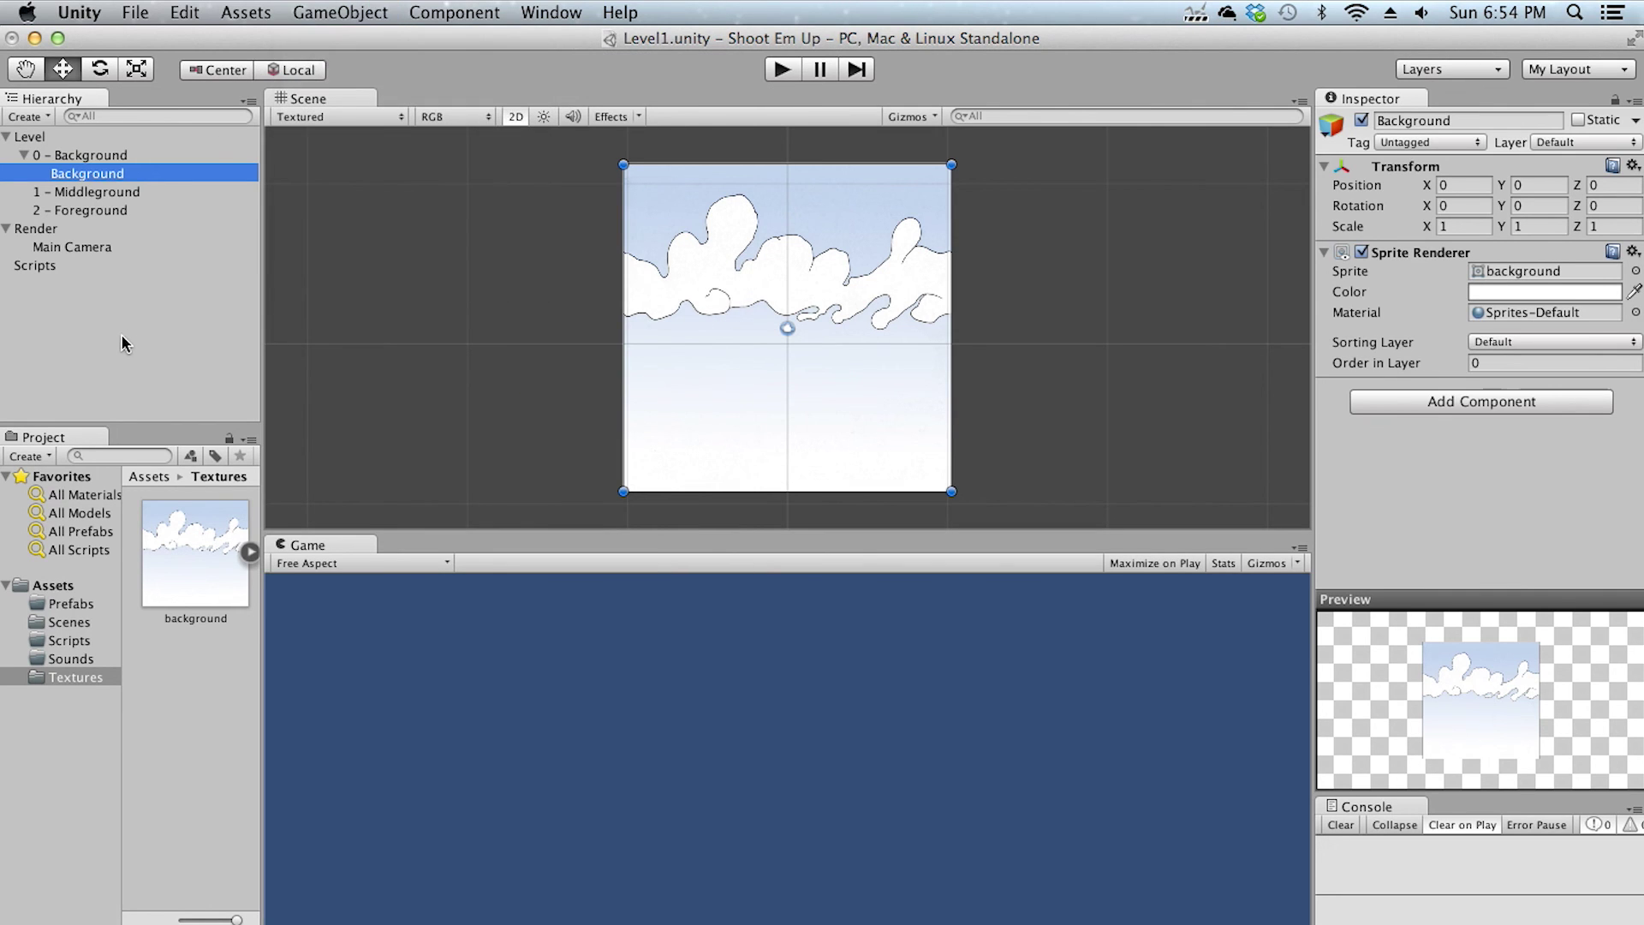
{"action": "left_click", "coordinate": [91, 157]}
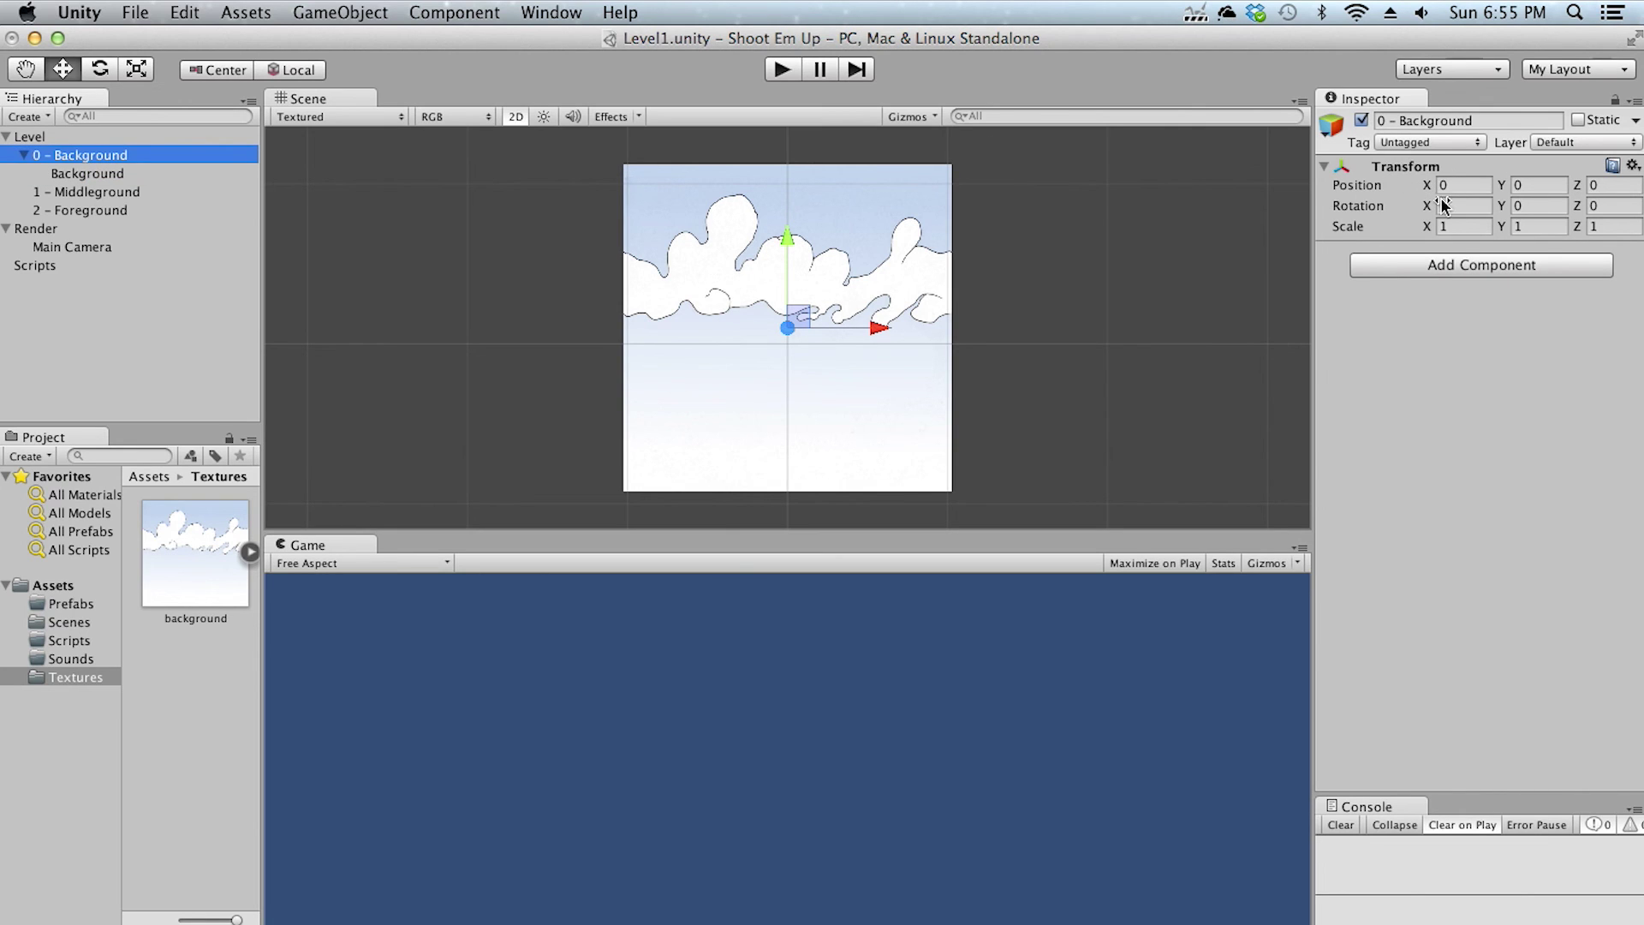
{"action": "left_click", "coordinate": [86, 174]}
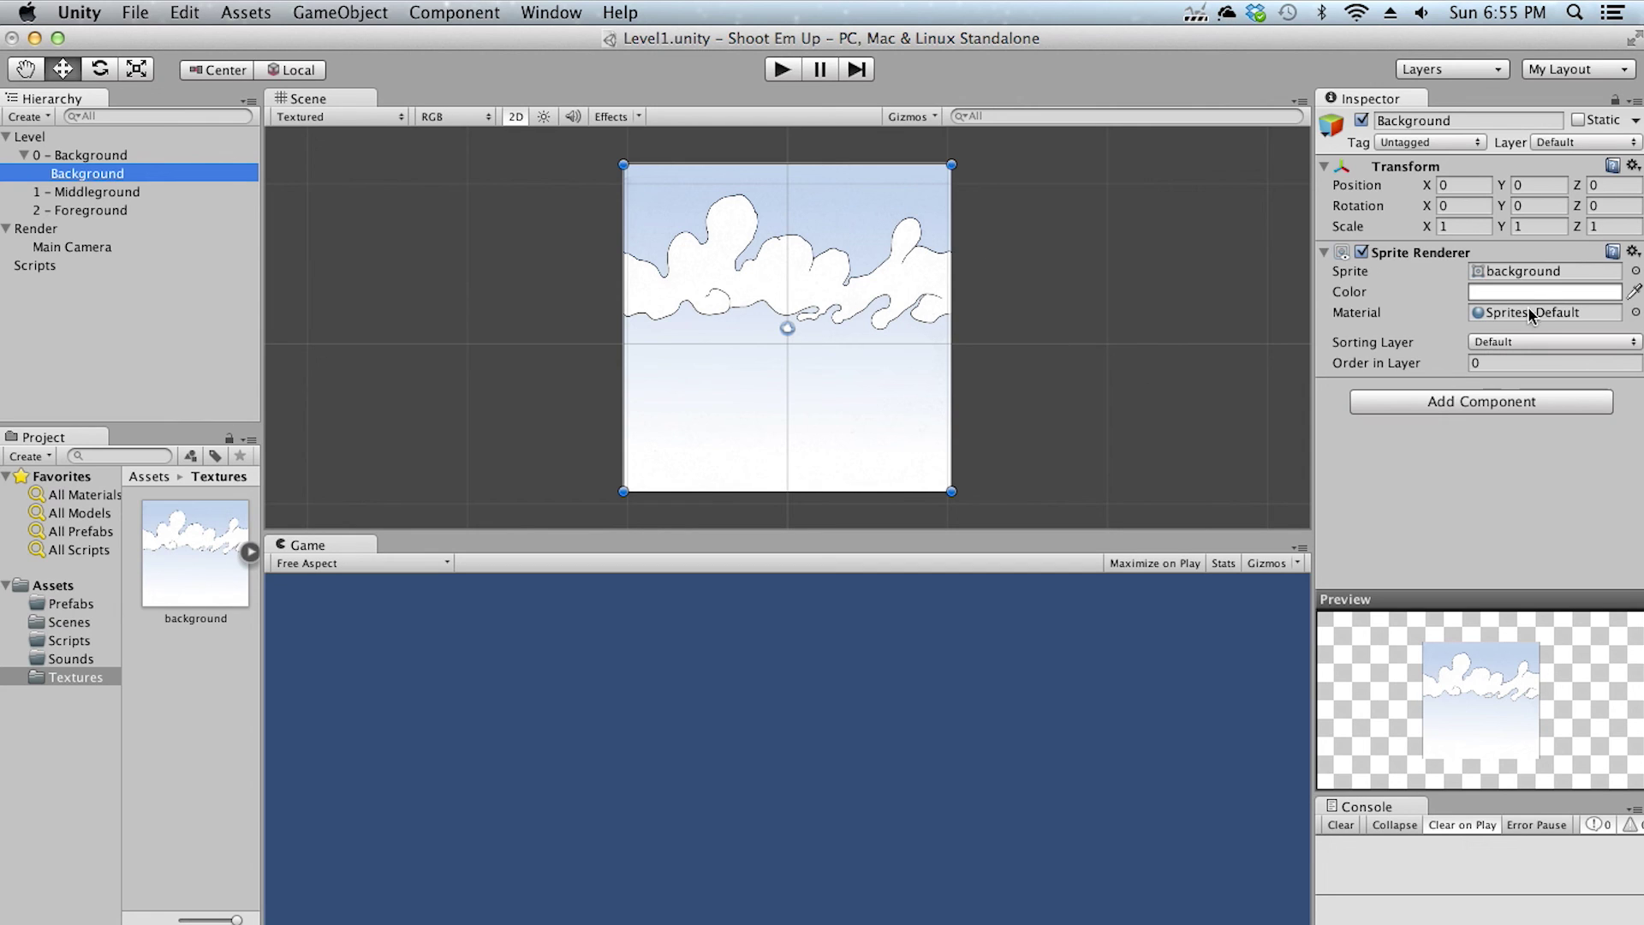
Reassign the background sprite asset to the Background object's Sprite Renderer and check the renderer's material
{"action": "left_click", "coordinate": [1521, 270]}
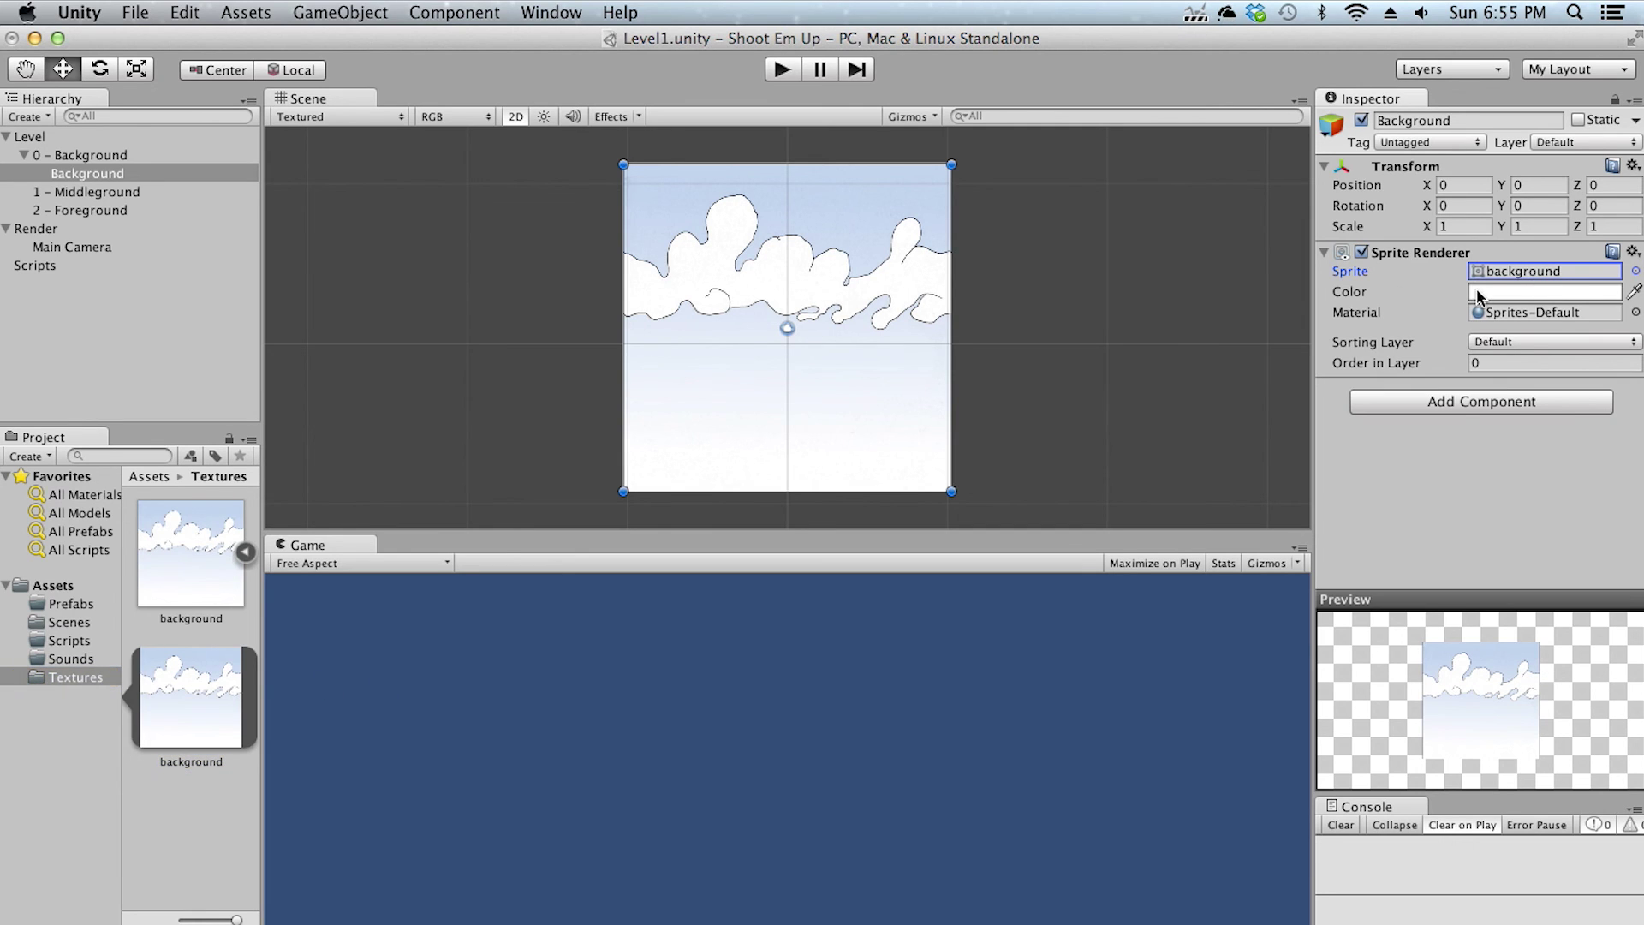
{"action": "left_click", "coordinate": [1564, 272]}
{"action": "left_click_drag", "start_coordinate": [180, 723], "coordinate": [1497, 272]}
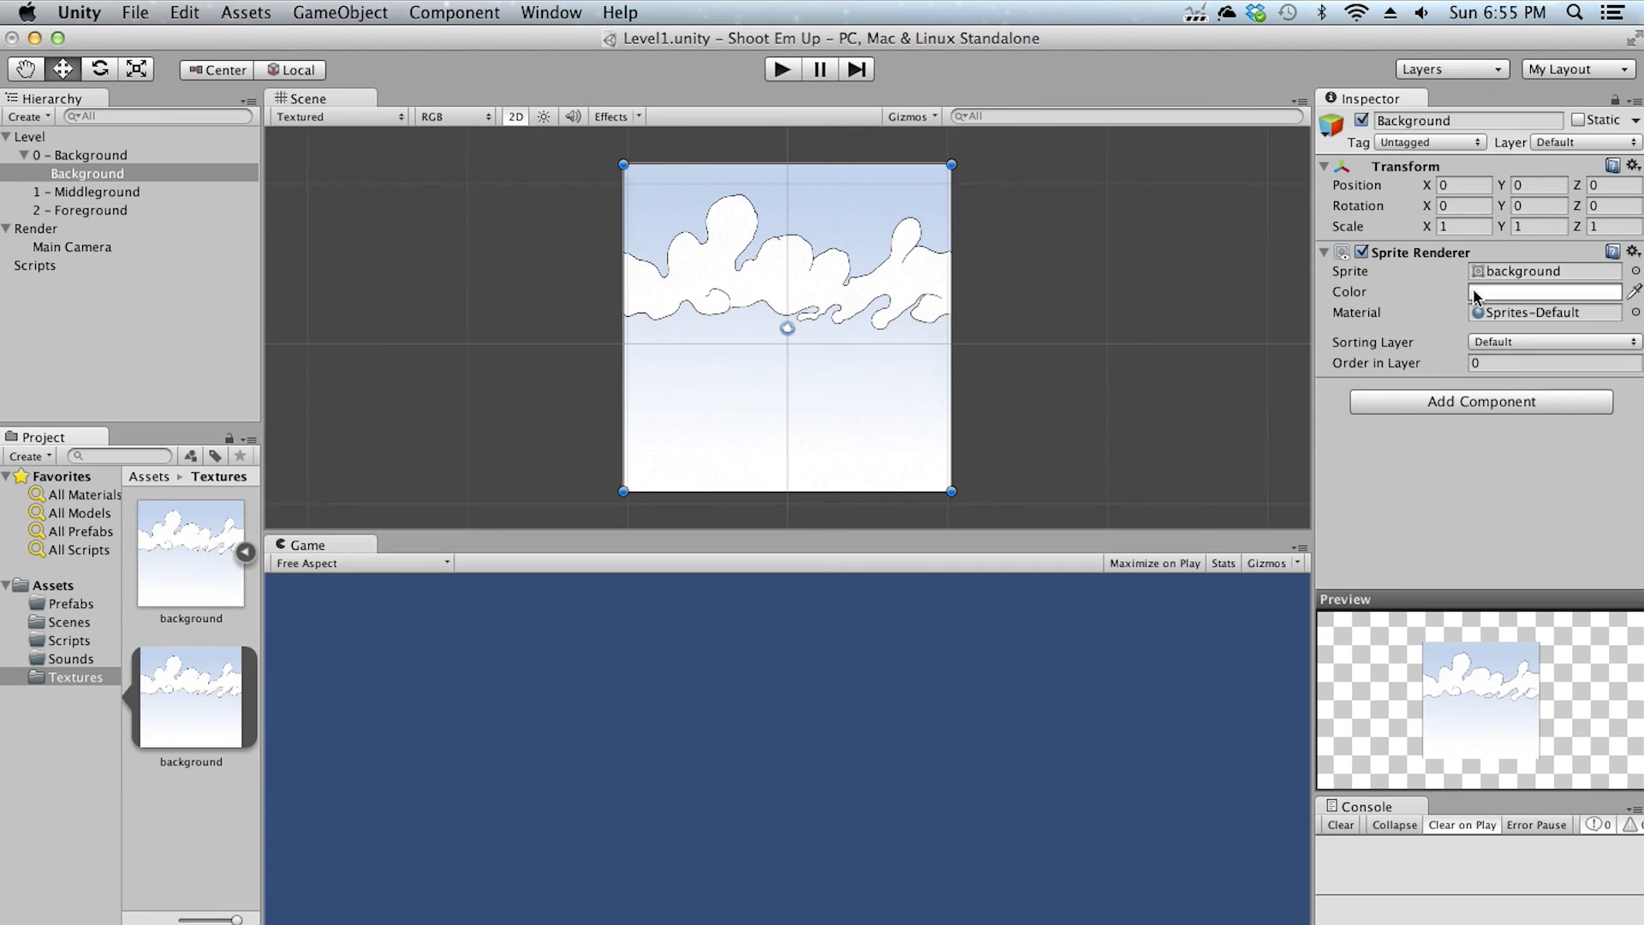
{"action": "left_click", "coordinate": [1521, 314]}
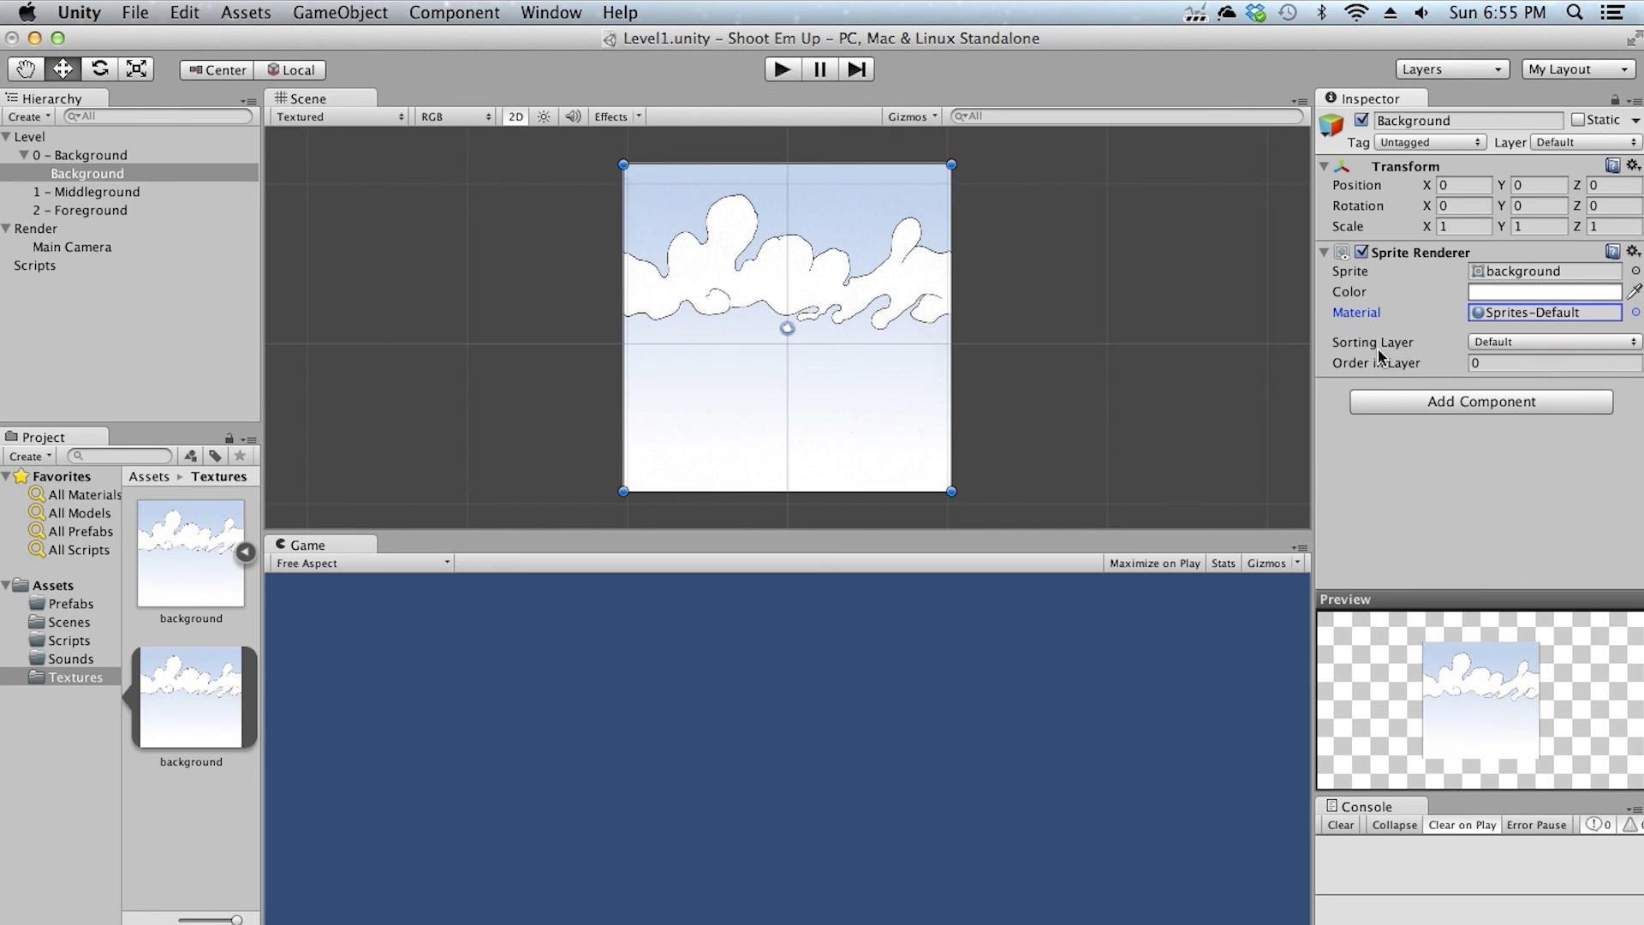
Duplicate the Background sprite inside the 0 - Background object
{"action": "left_click", "coordinate": [92, 192]}
{"action": "left_click", "coordinate": [86, 175]}
{"action": "scroll", "coordinate": [698, 332], "scroll_direction": "down", "scroll_amount": 5}
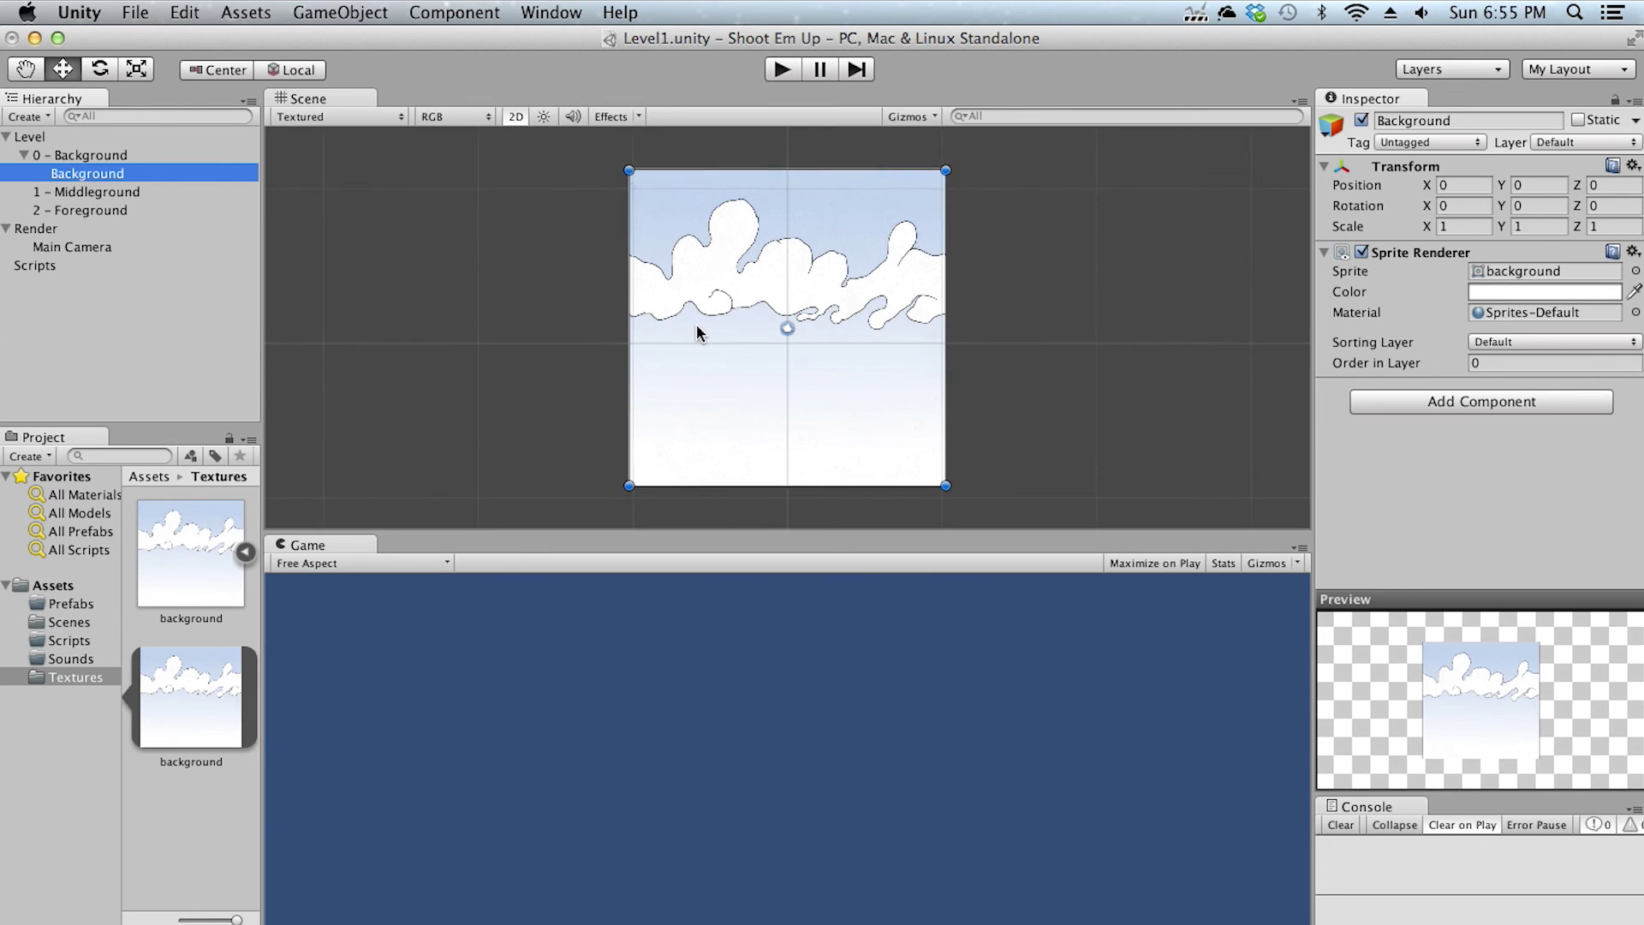
{"action": "scroll", "coordinate": [698, 333], "scroll_direction": "up", "scroll_amount": 1}
{"action": "left_click", "coordinate": [101, 157]}
{"action": "left_click", "coordinate": [103, 176]}
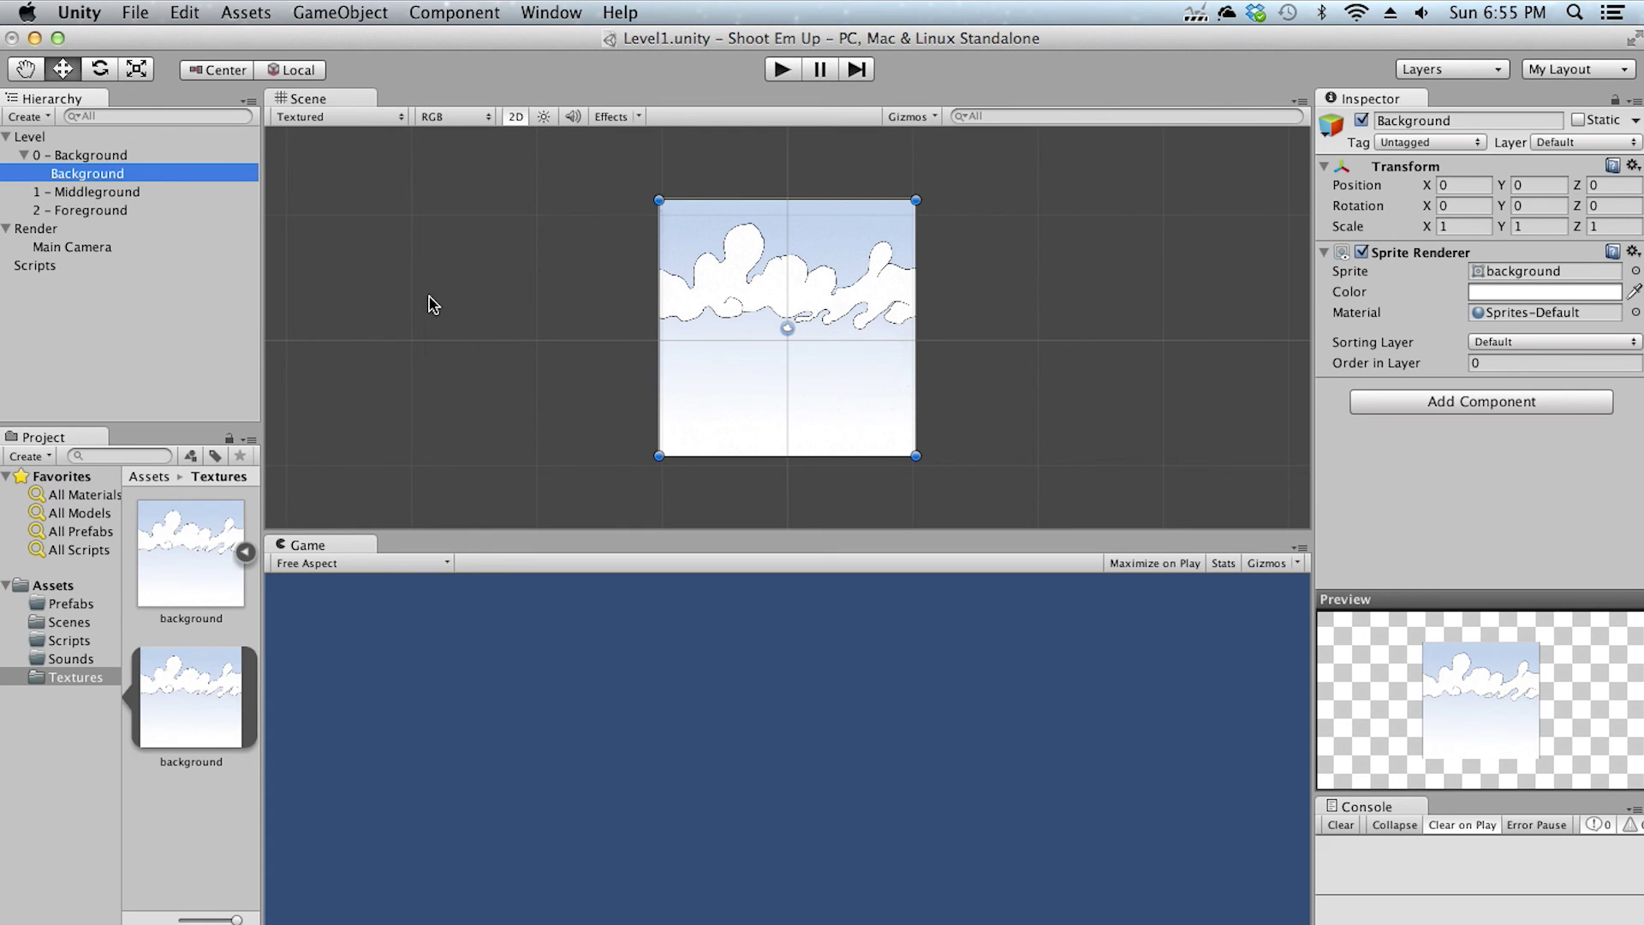
{"action": "right_click", "coordinate": [92, 176]}
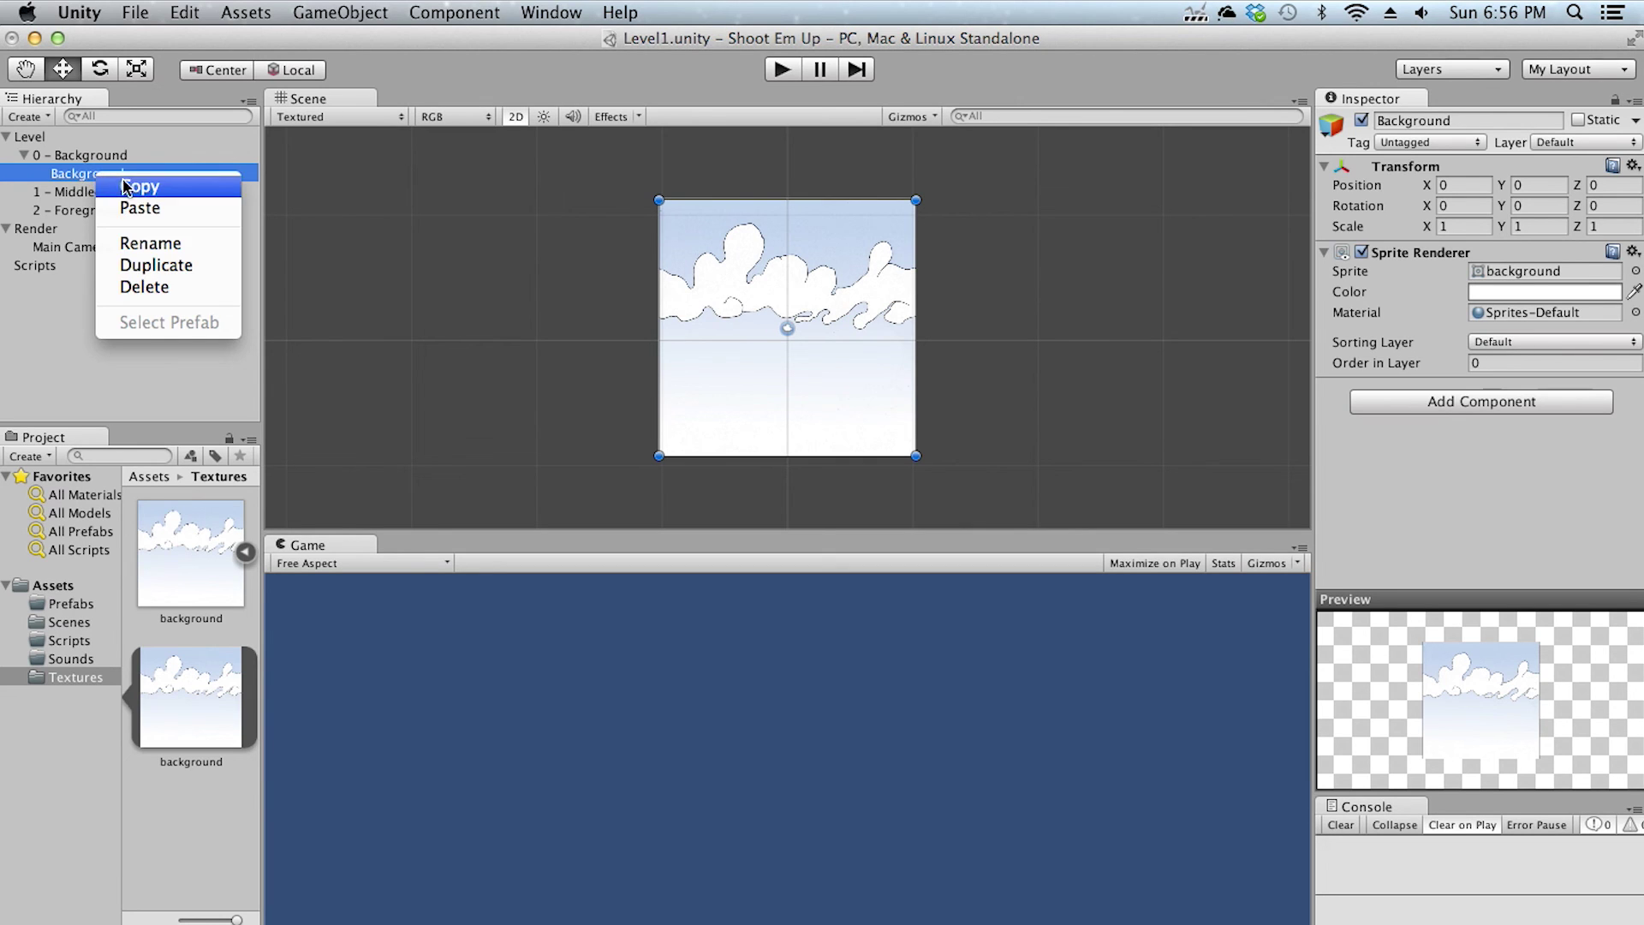
{"action": "left_click", "coordinate": [77, 184]}
{"action": "left_click", "coordinate": [77, 192]}
{"action": "left_click", "coordinate": [78, 176]}
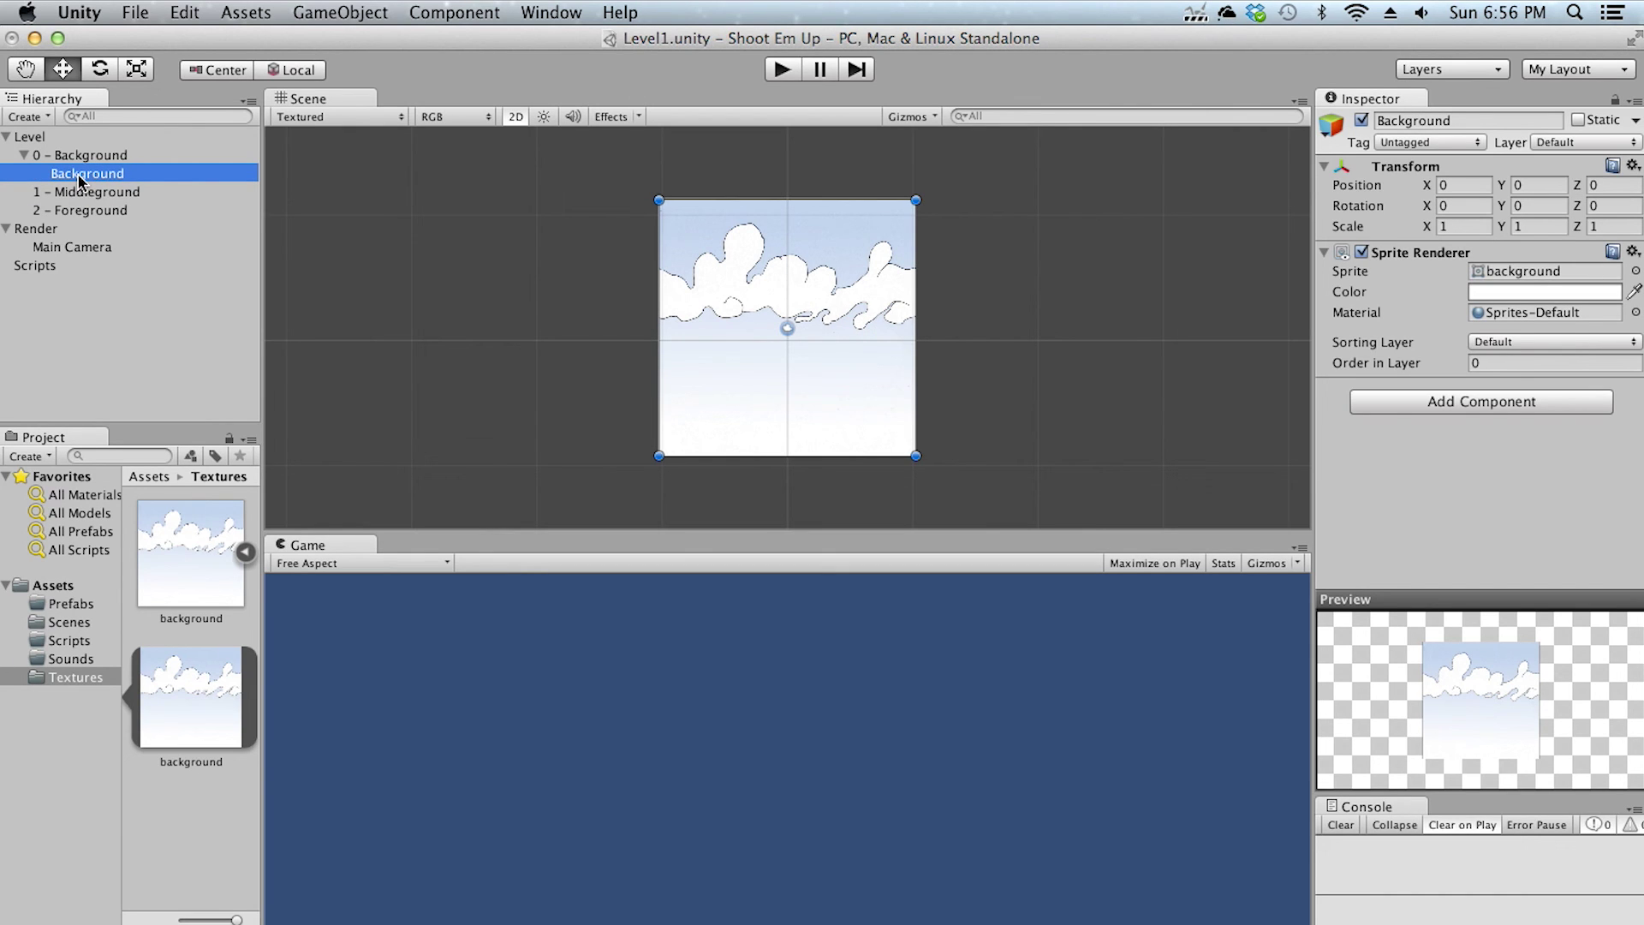
{"action": "key", "text": "super+d"}
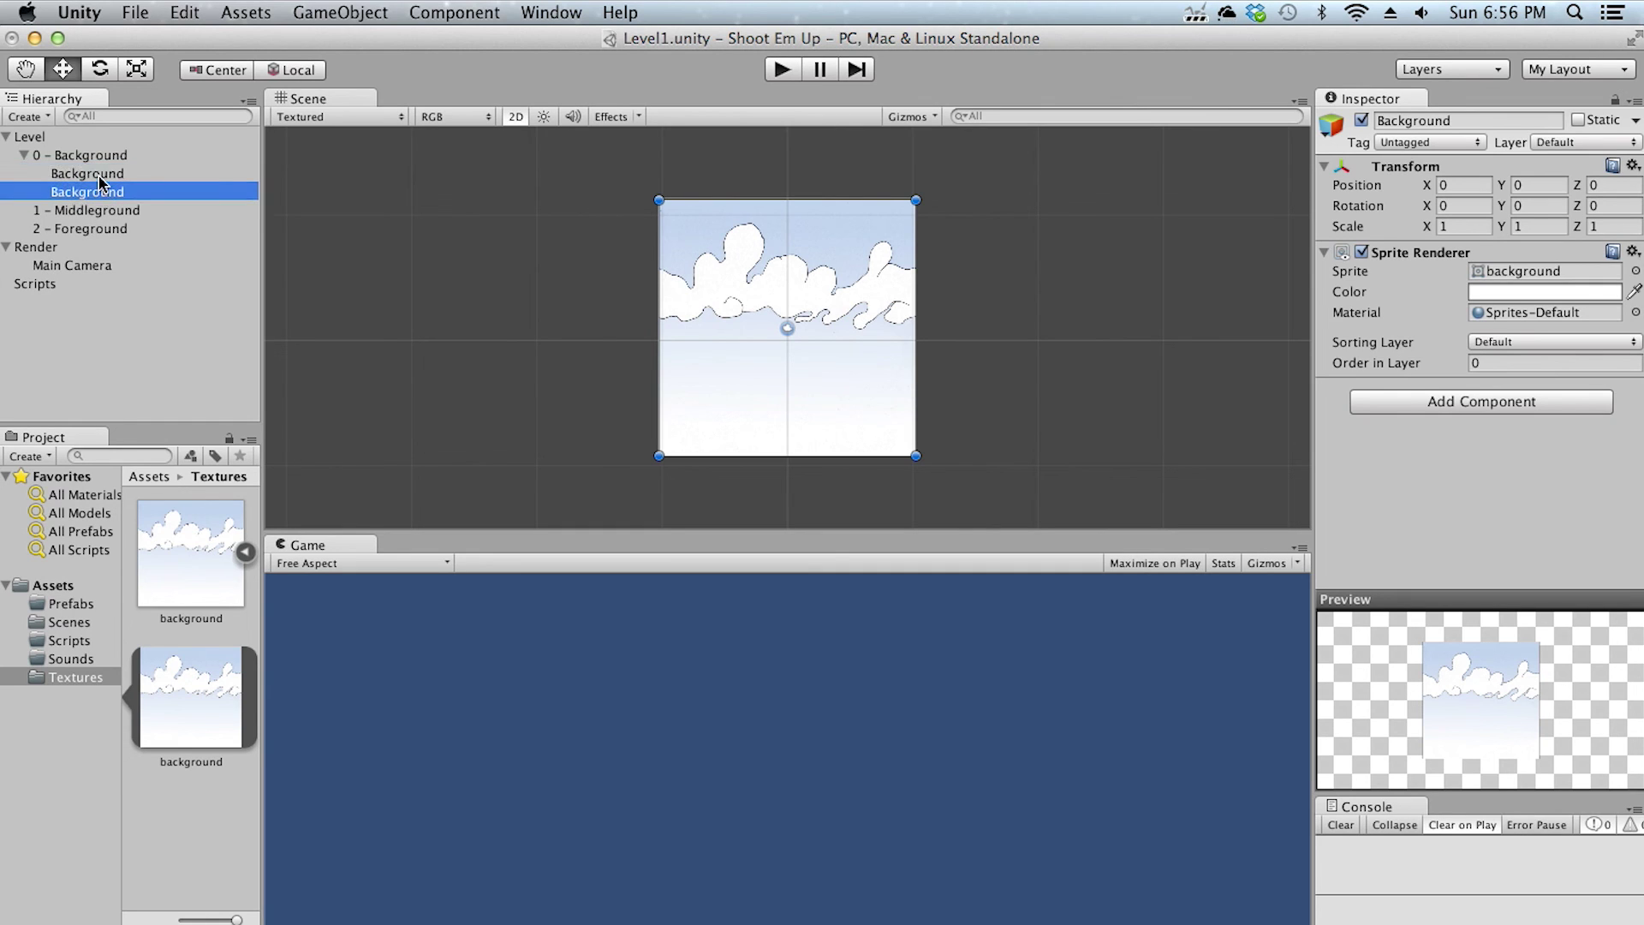
Rename one of the two Background sprites under 0 - Background as Background 1
{"action": "left_click", "coordinate": [99, 175]}
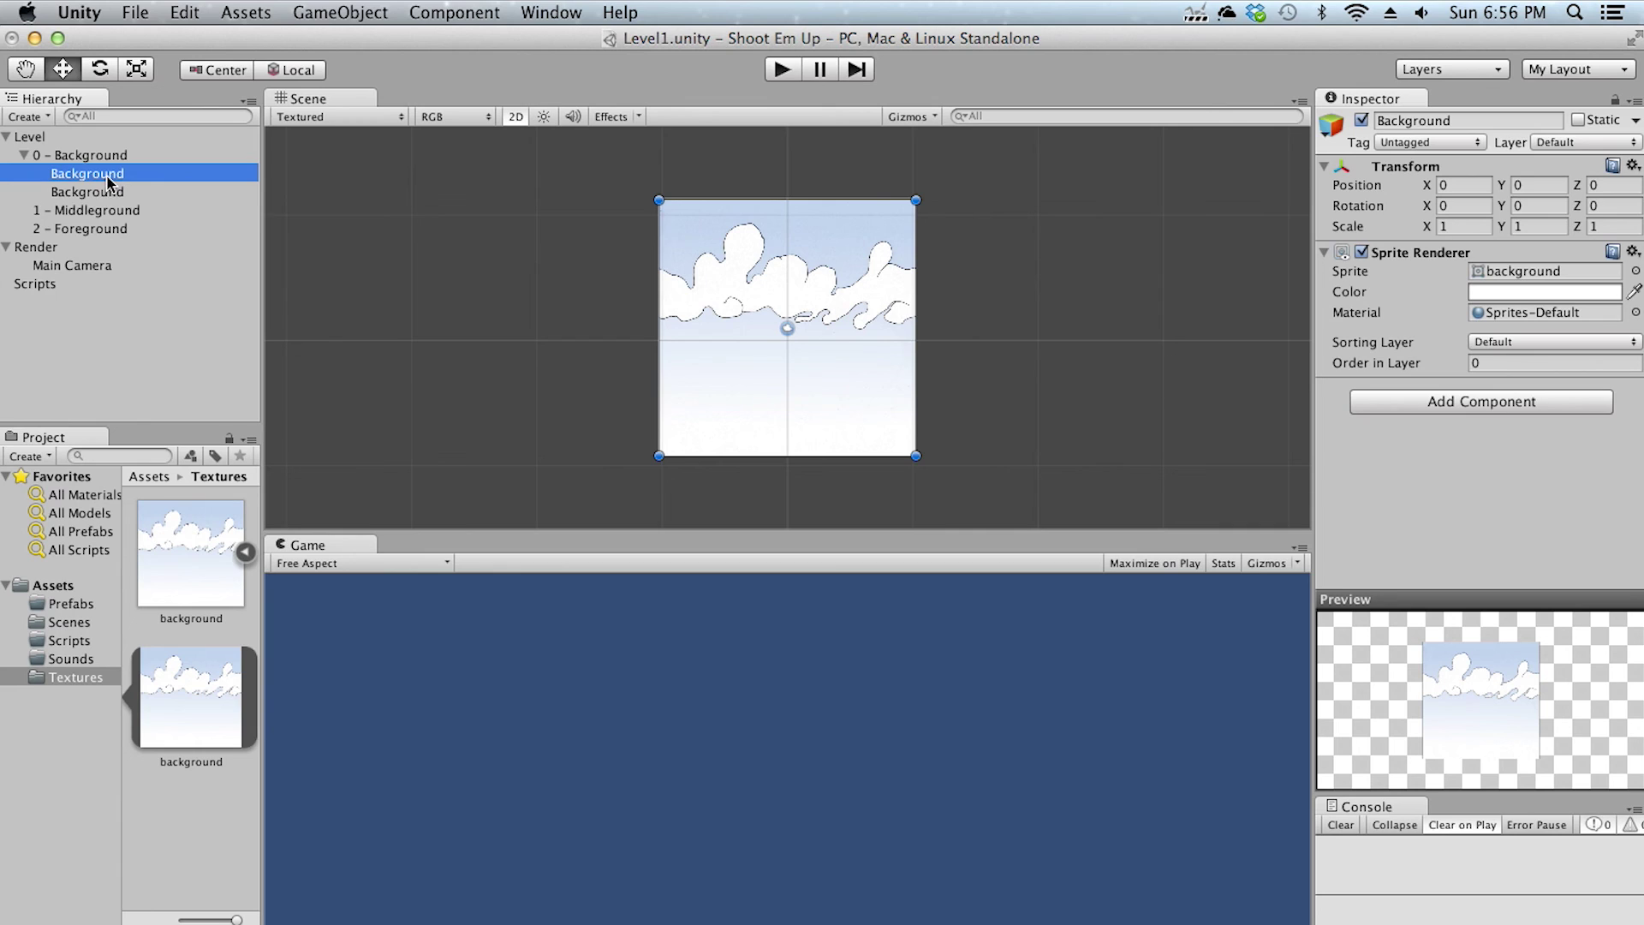
{"action": "right_click", "coordinate": [109, 180]}
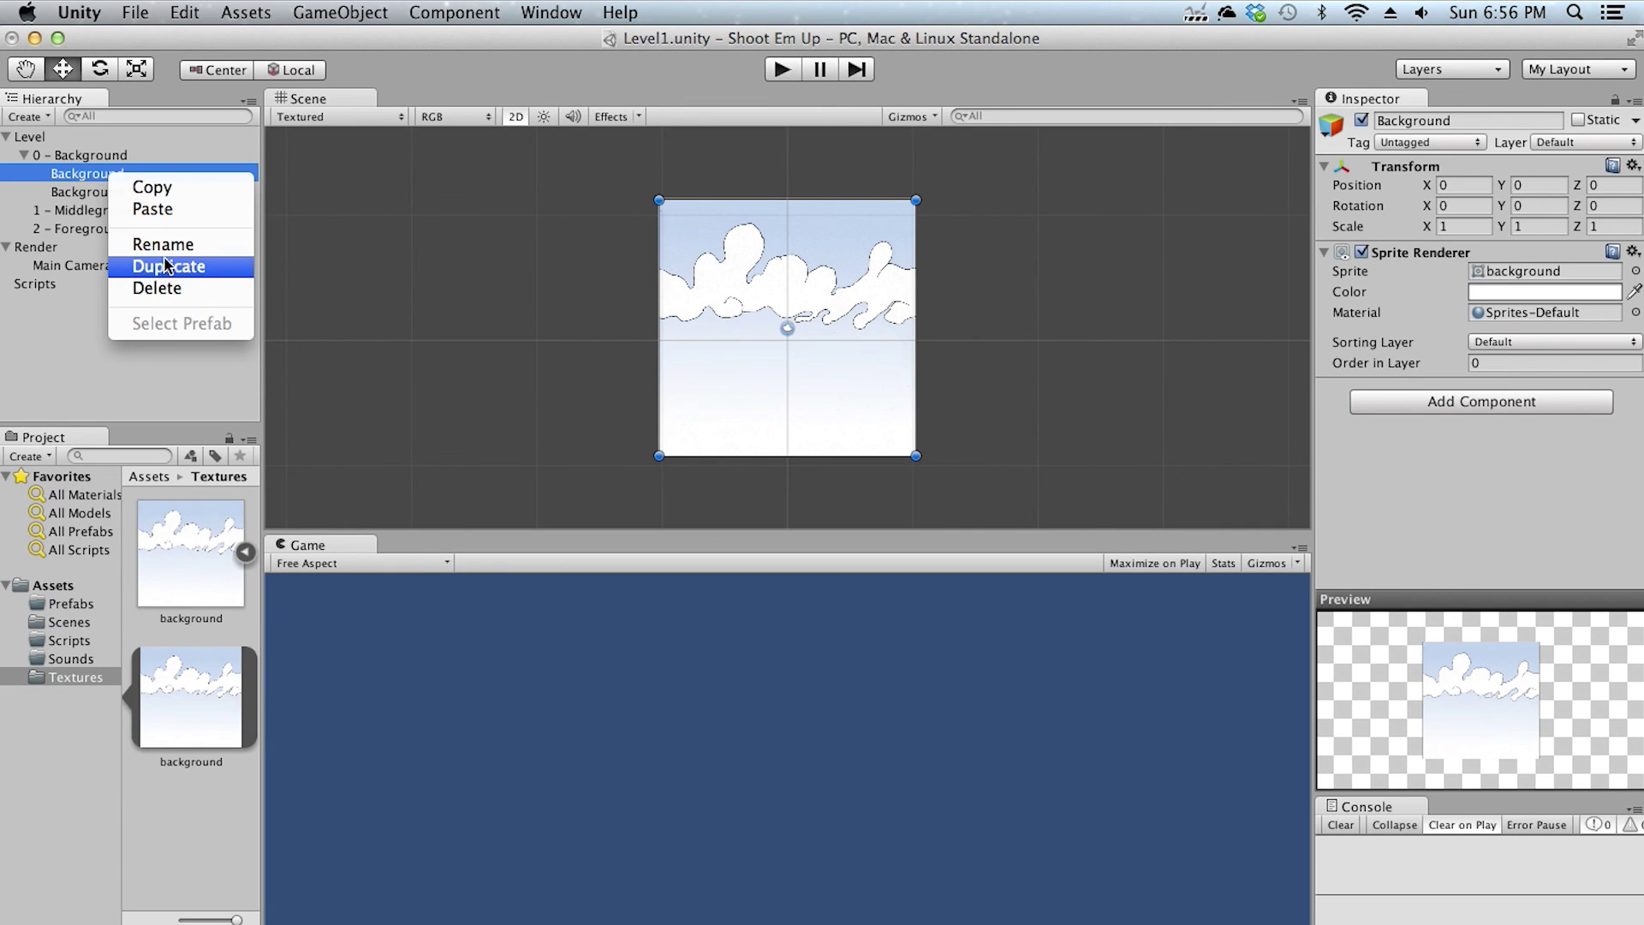
{"action": "left_click", "coordinate": [166, 245]}
{"action": "left_click", "coordinate": [148, 174]}
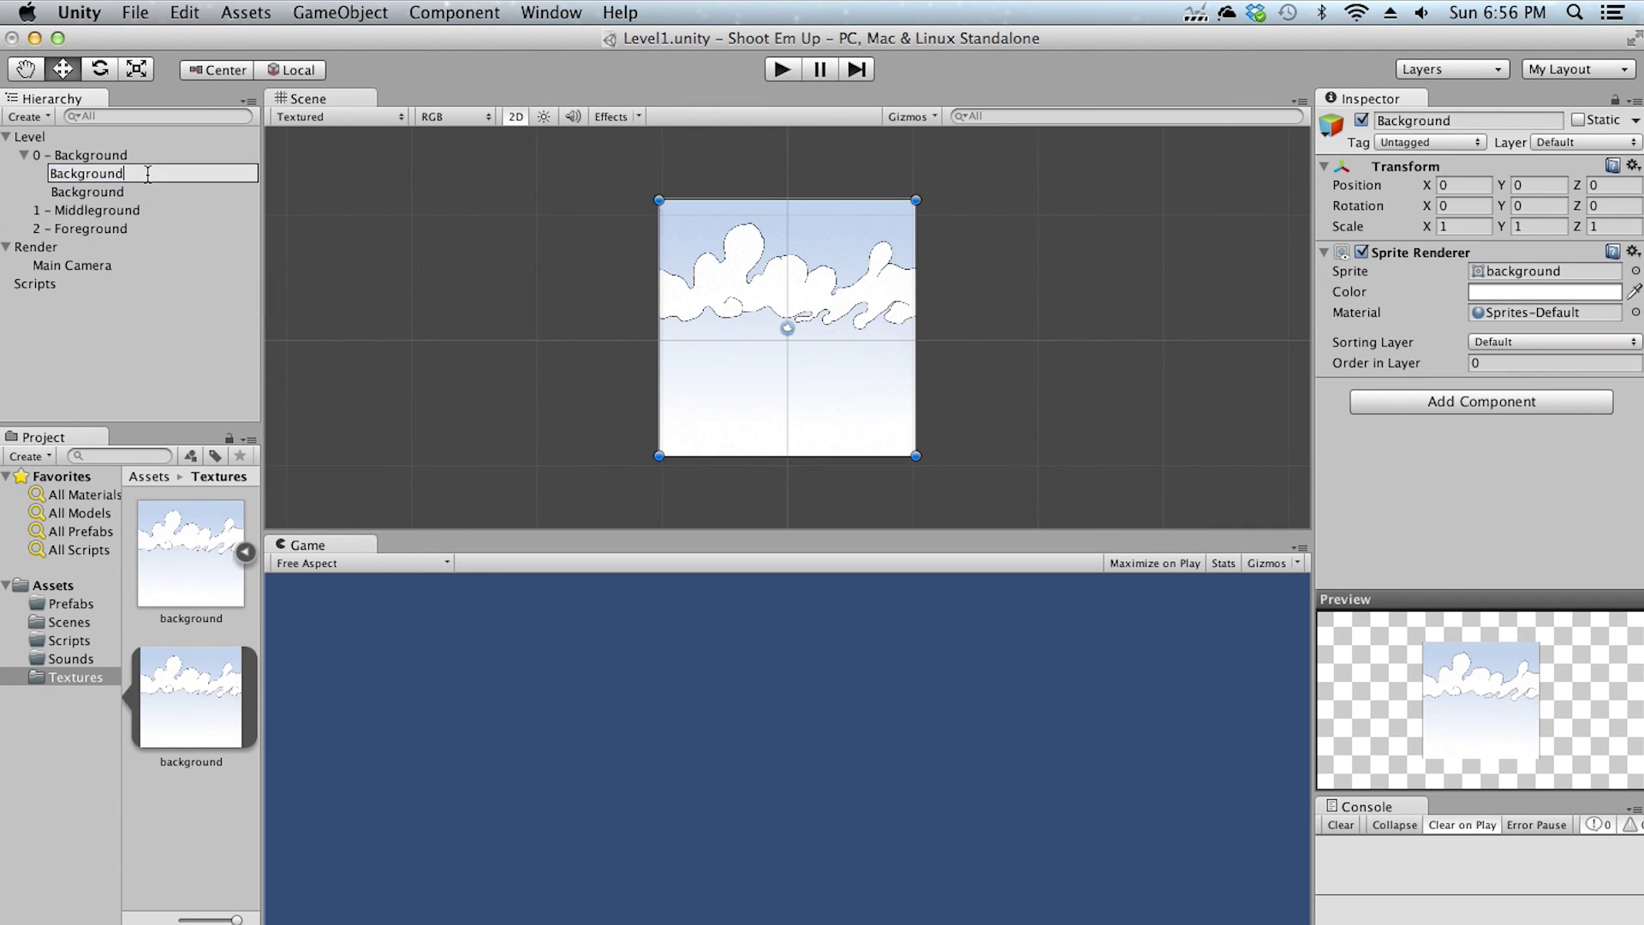
{"action": "type", "text": "1"}
{"action": "key", "text": "Return"}
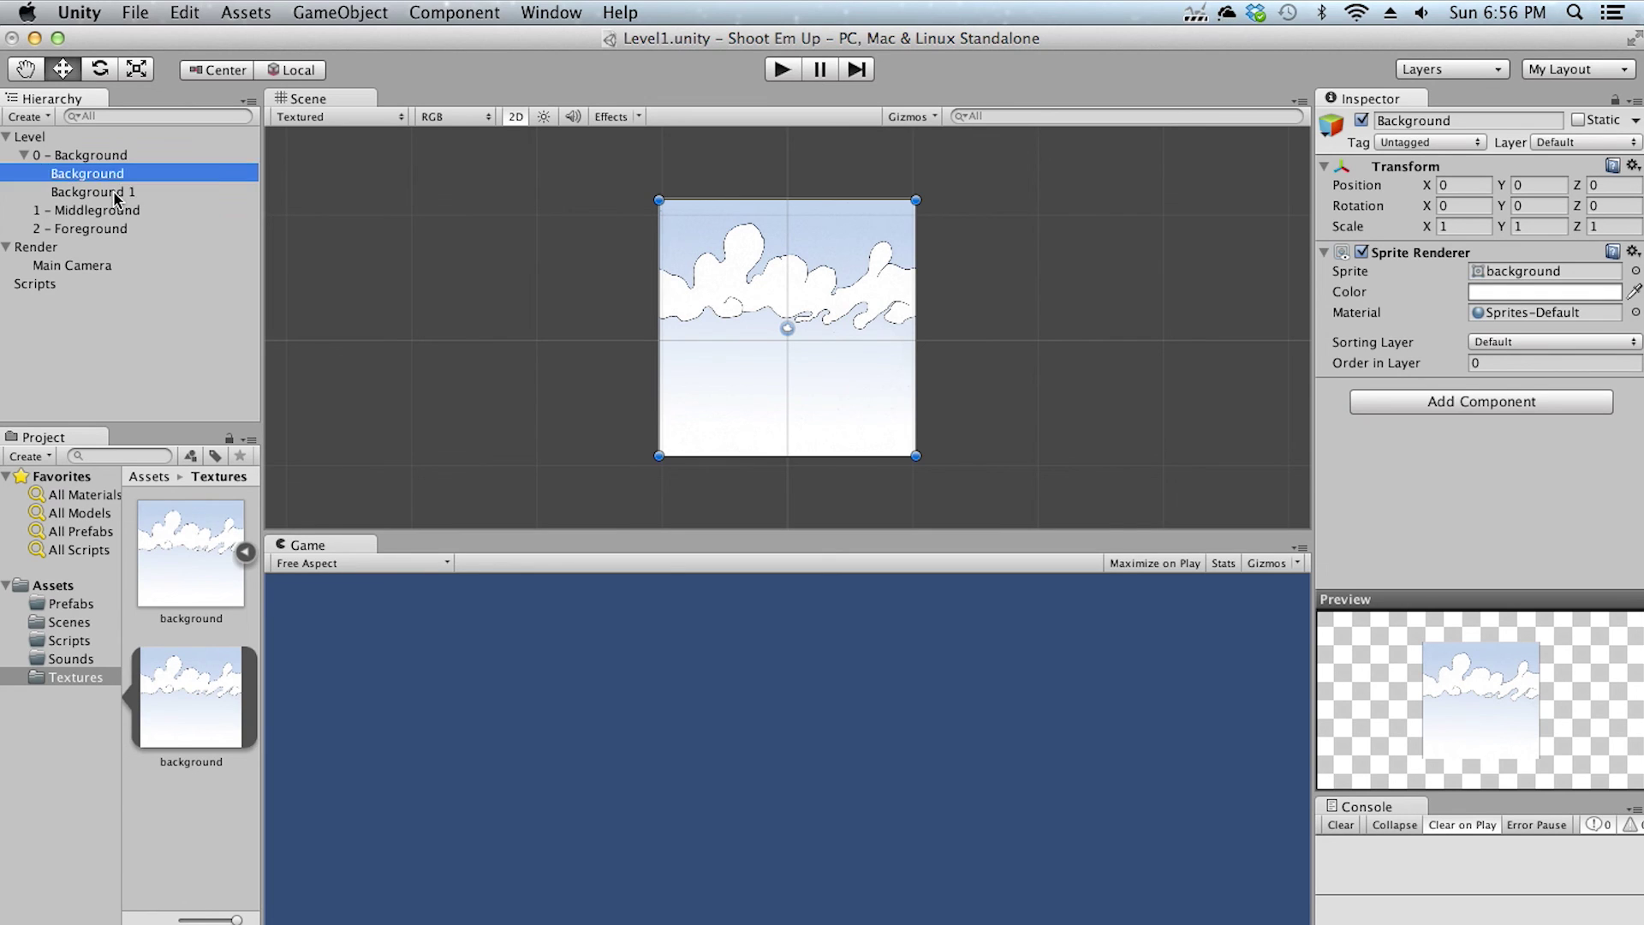
Rename the other Background sprite under 0 - Background as Background 2
{"action": "left_click", "coordinate": [115, 178]}
{"action": "right_click", "coordinate": [116, 182]}
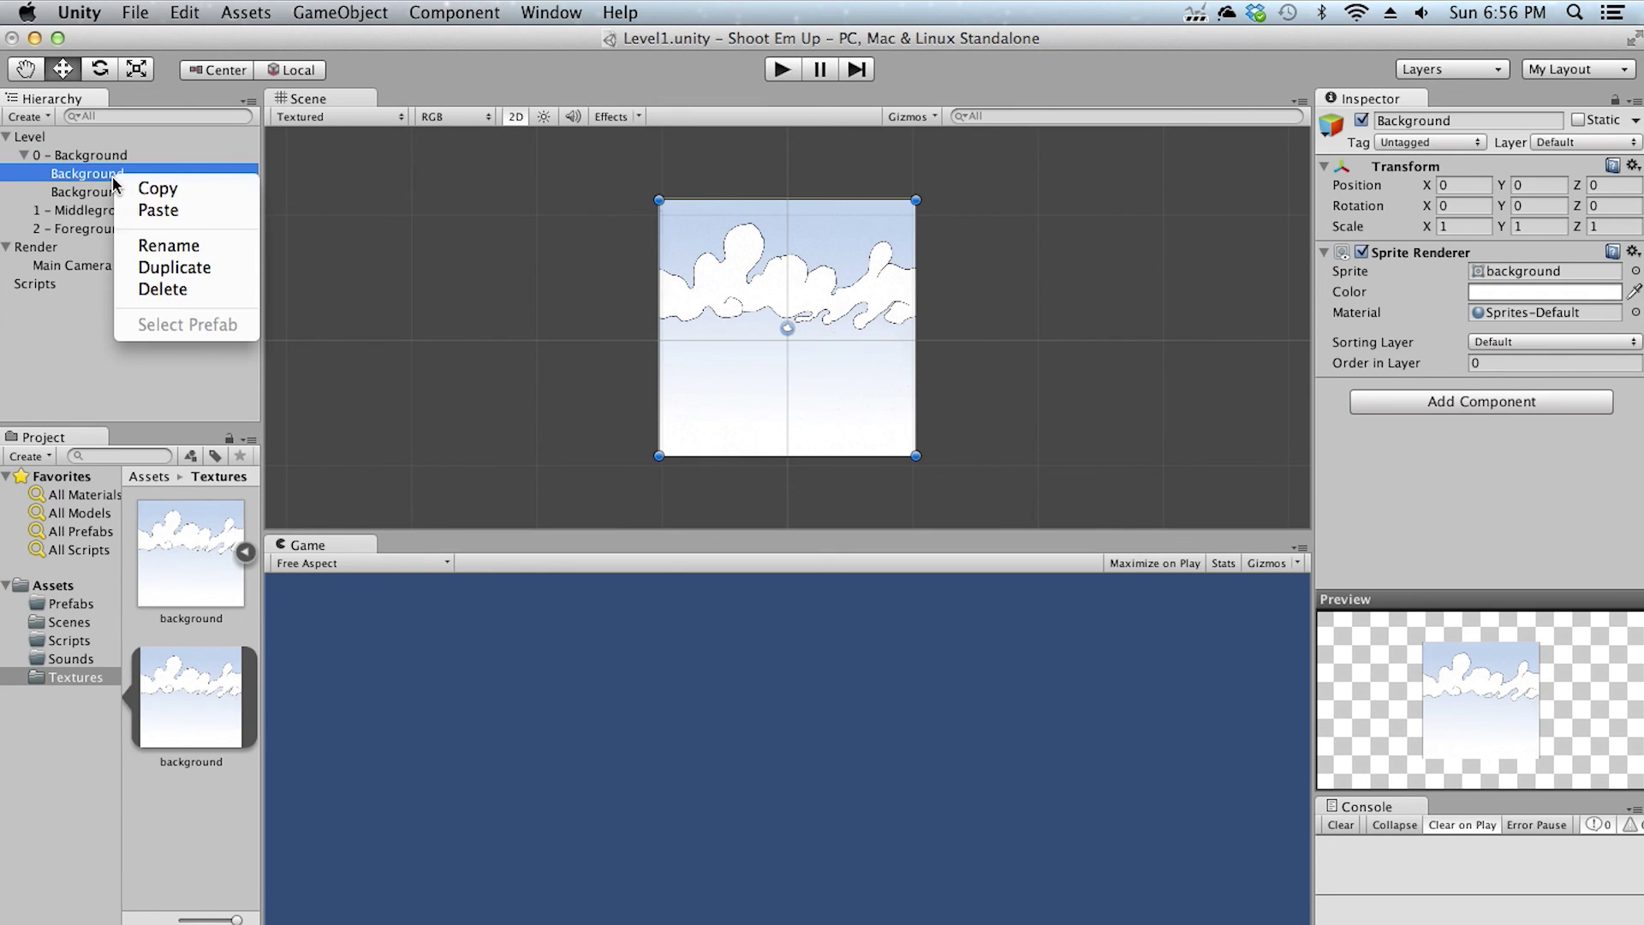
{"action": "left_click", "coordinate": [170, 246]}
{"action": "left_click", "coordinate": [142, 179]}
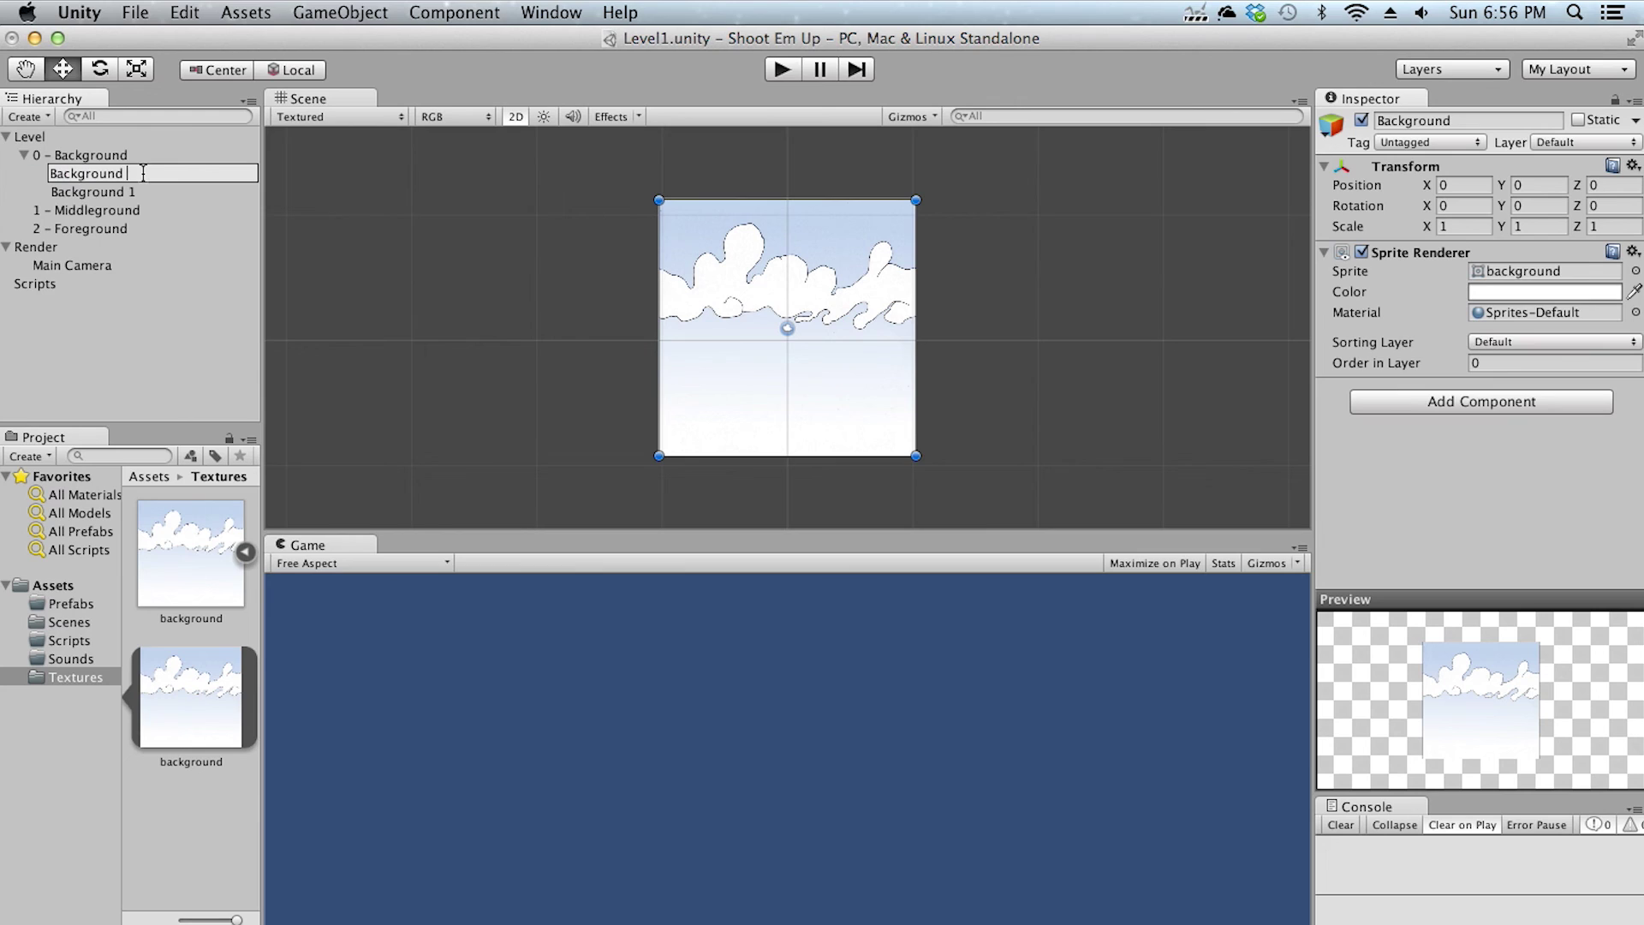
{"action": "key", "text": "Return"}
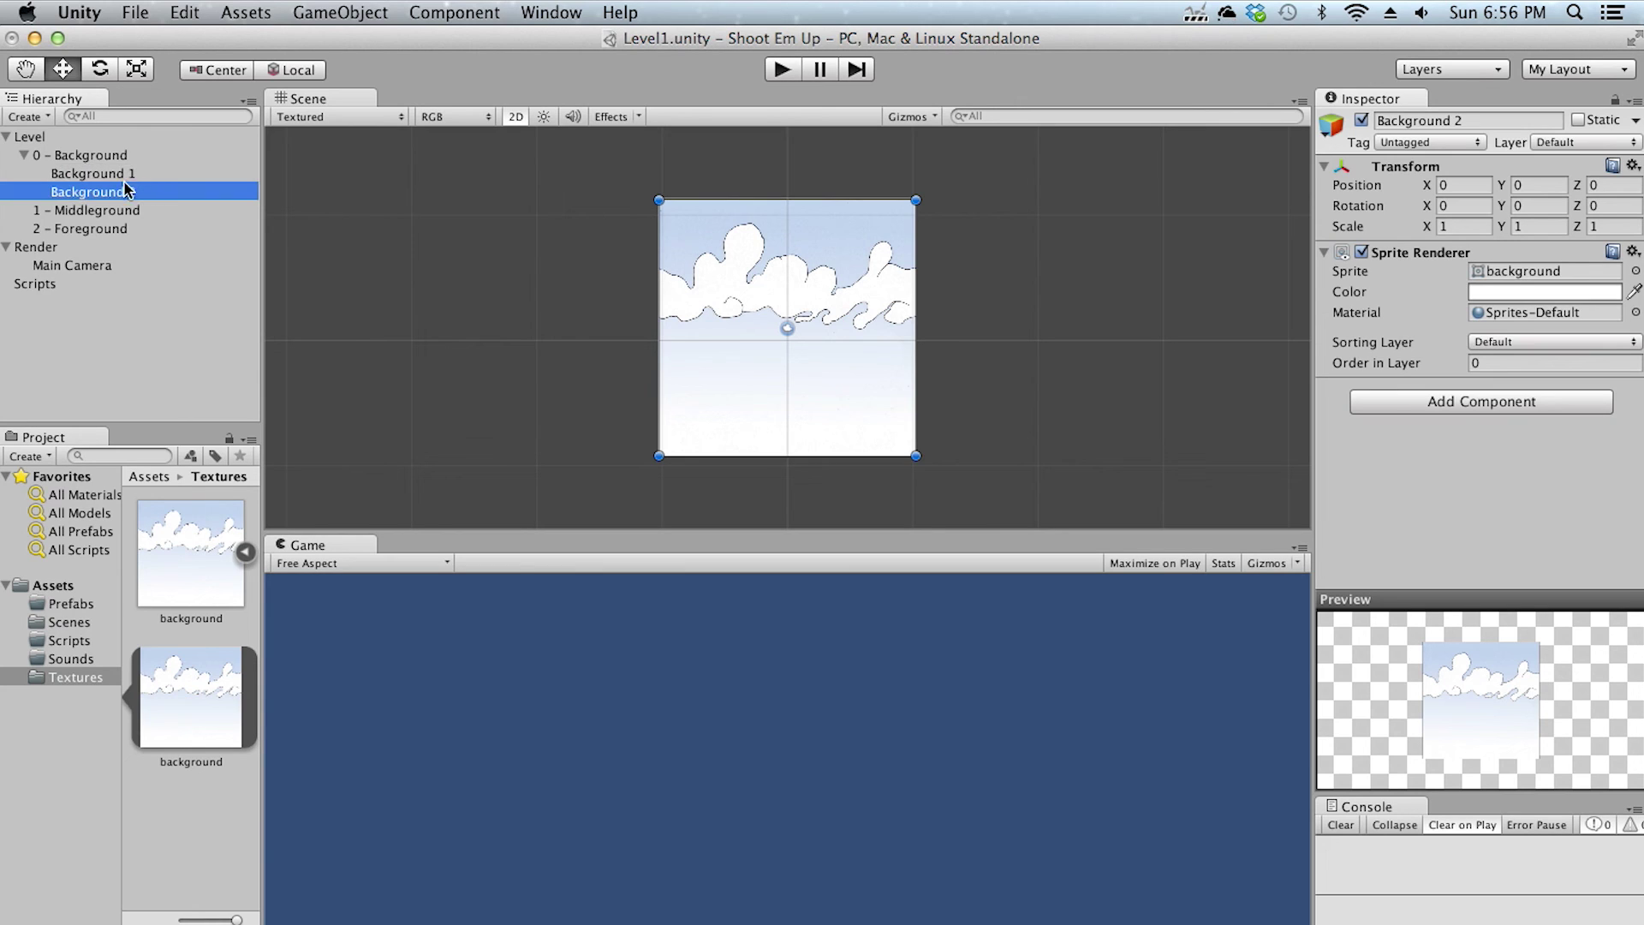
{"action": "key", "text": "Return"}
Move Background 2 freehand in the scene, clear of Background 1, to about X 34.5 and Y -1.55
{"action": "left_click", "coordinate": [133, 190]}
{"action": "scroll", "coordinate": [819, 341], "scroll_direction": "down", "scroll_amount": 1}
{"action": "double_click", "coordinate": [122, 194]}
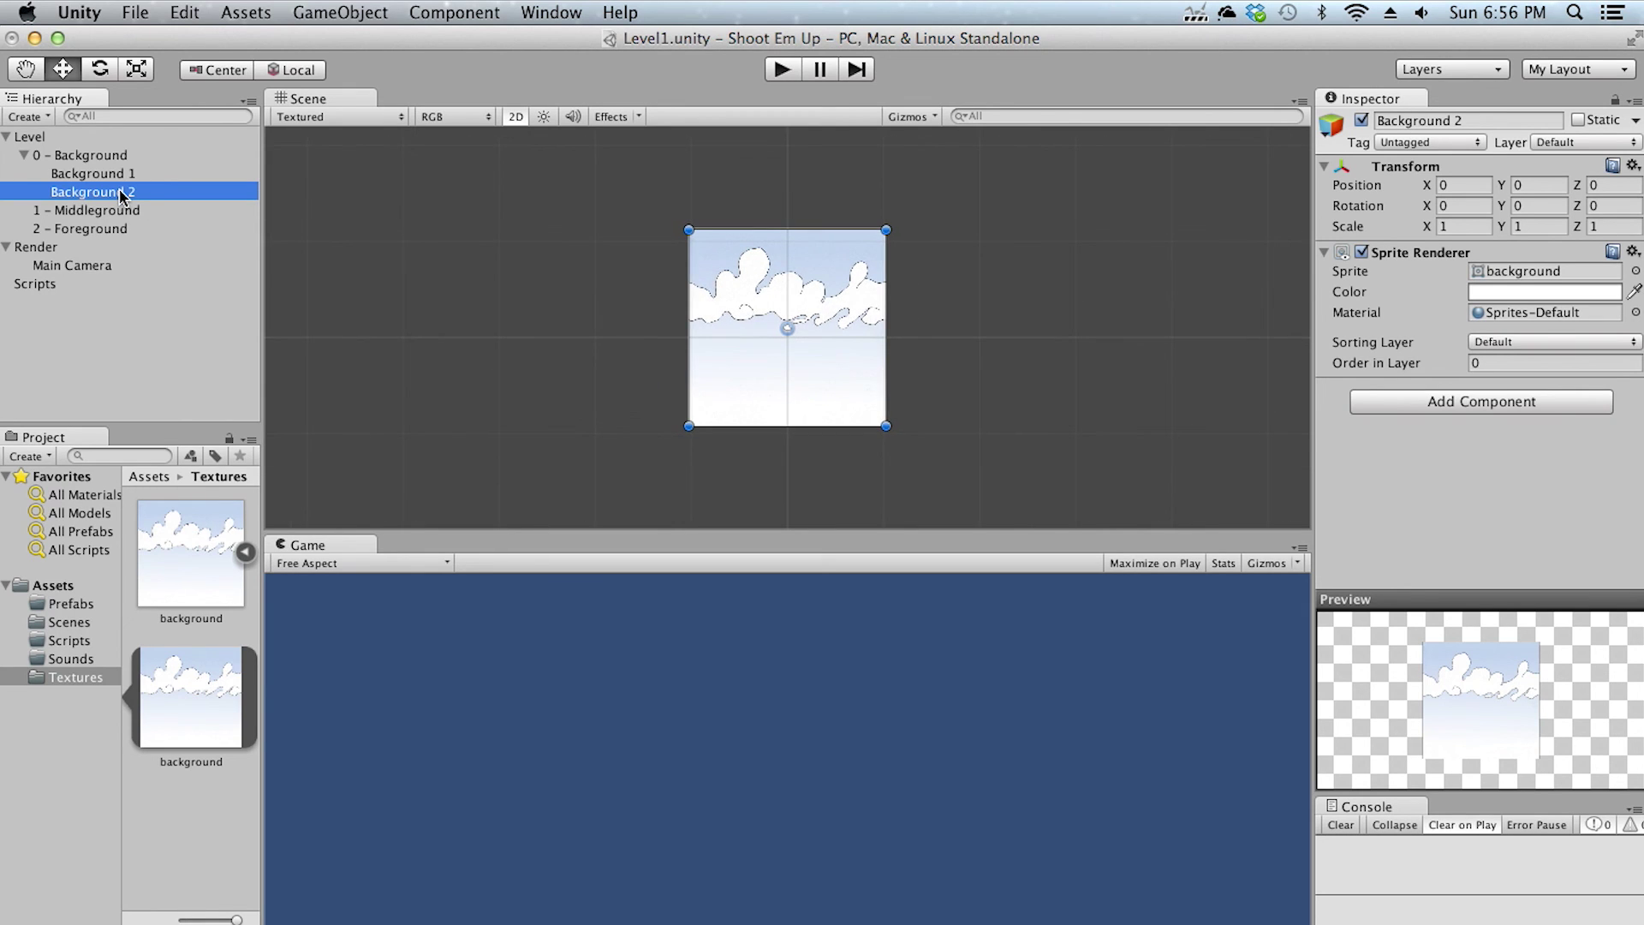
{"action": "left_click_drag", "start_coordinate": [788, 335], "coordinate": [1043, 336]}
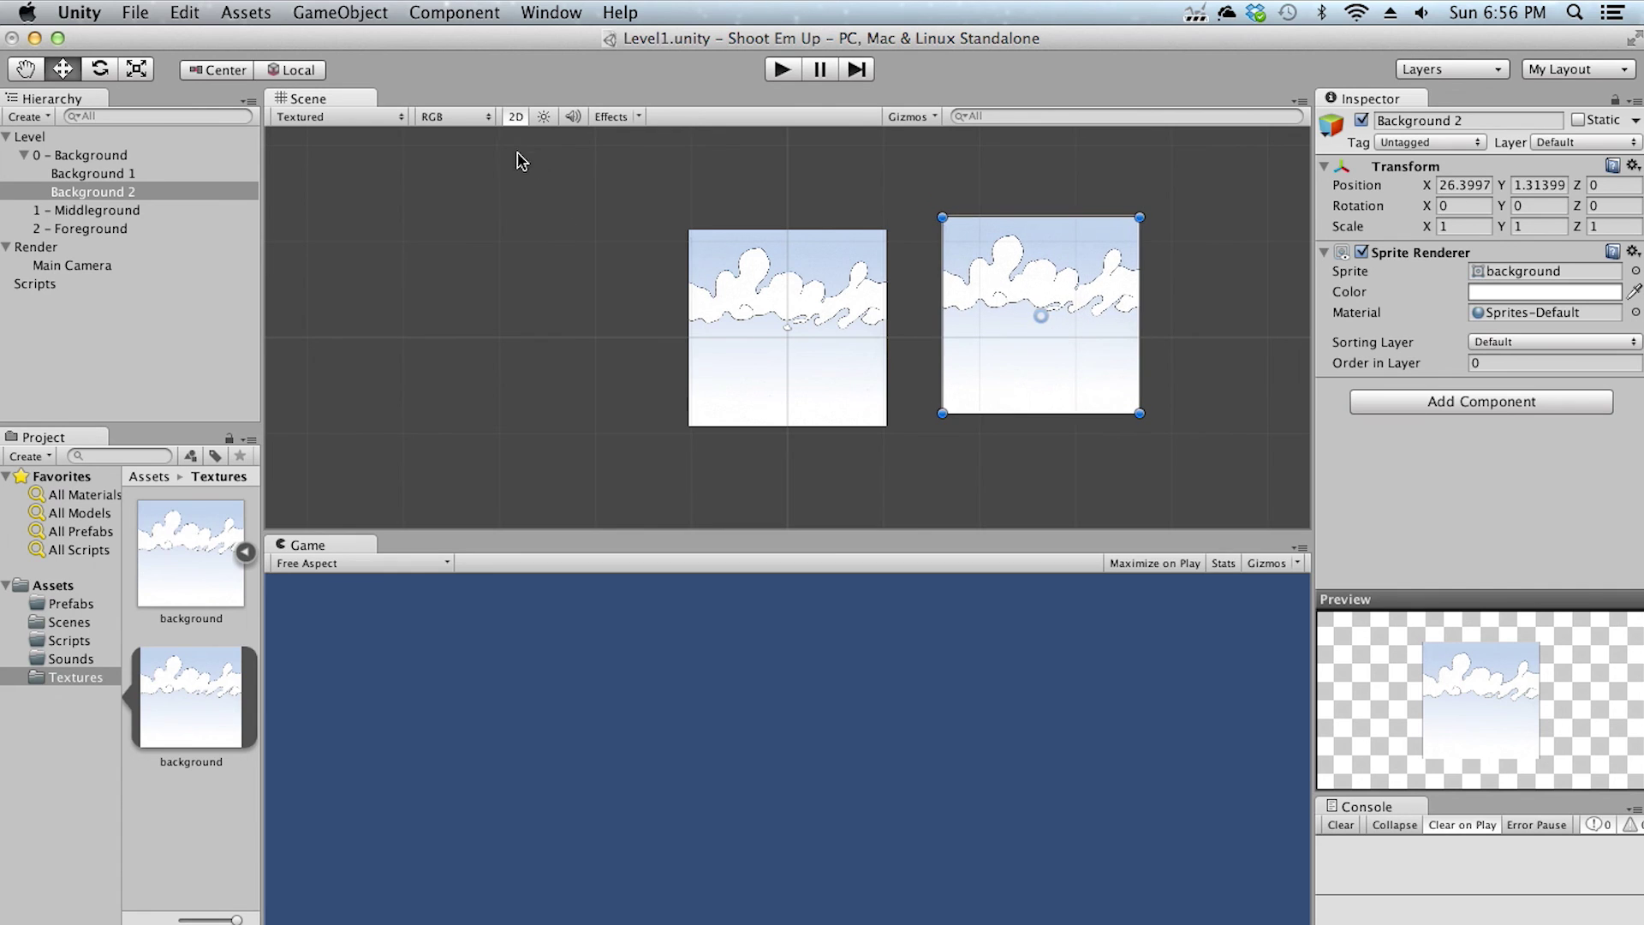
{"action": "left_click", "coordinate": [516, 118]}
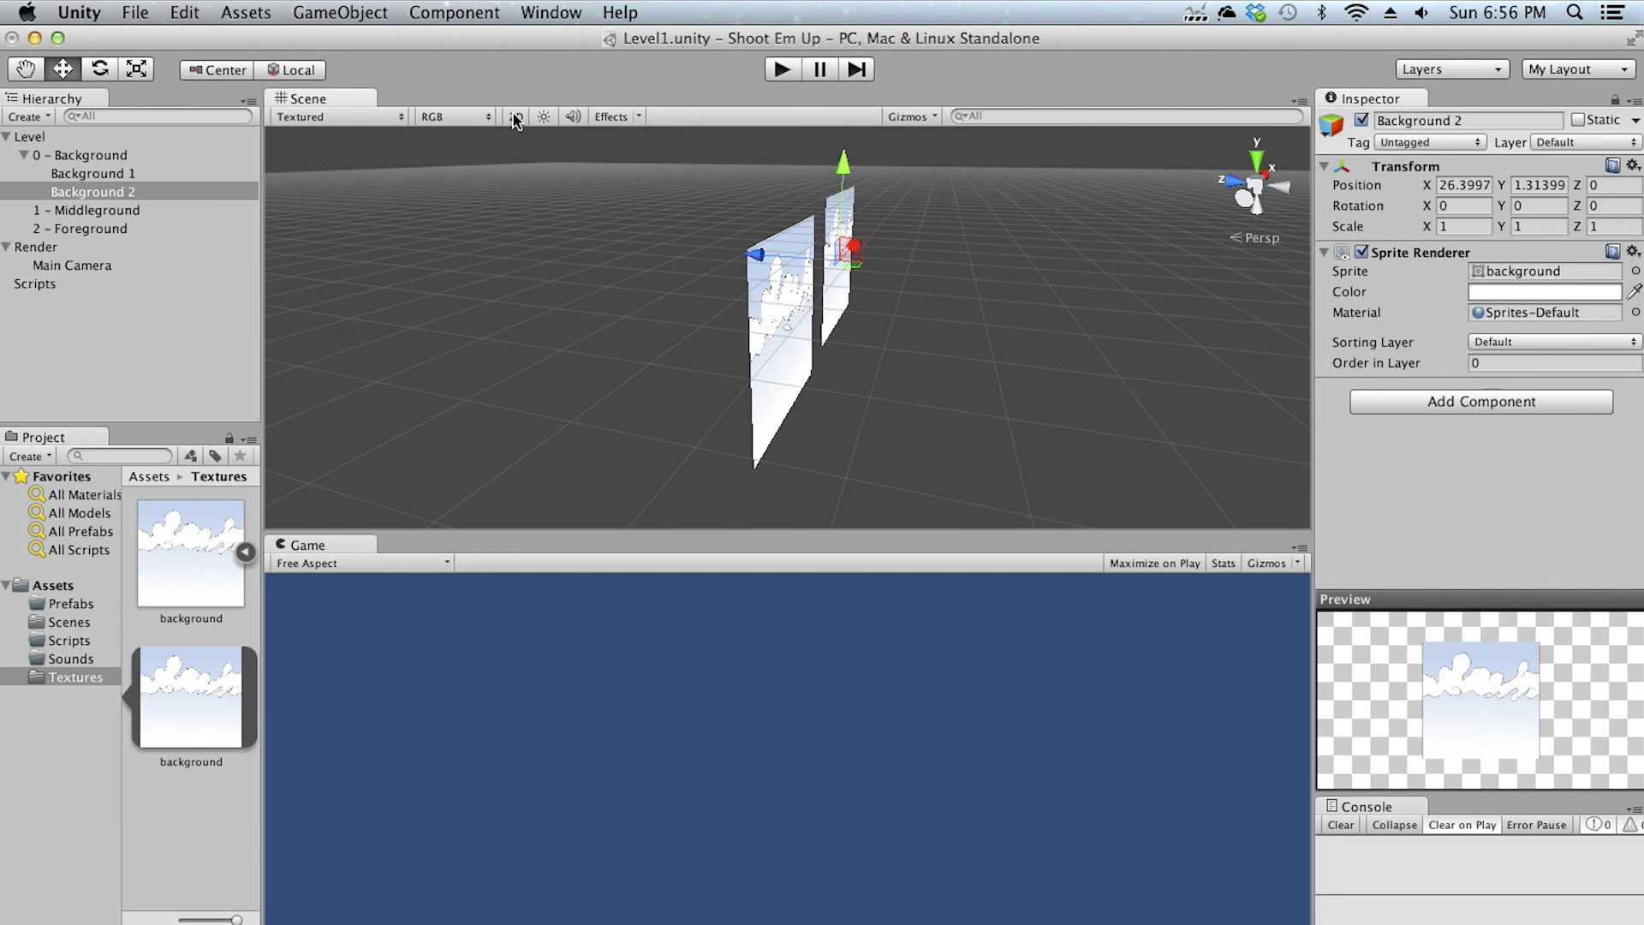
{"action": "left_click", "coordinate": [515, 117]}
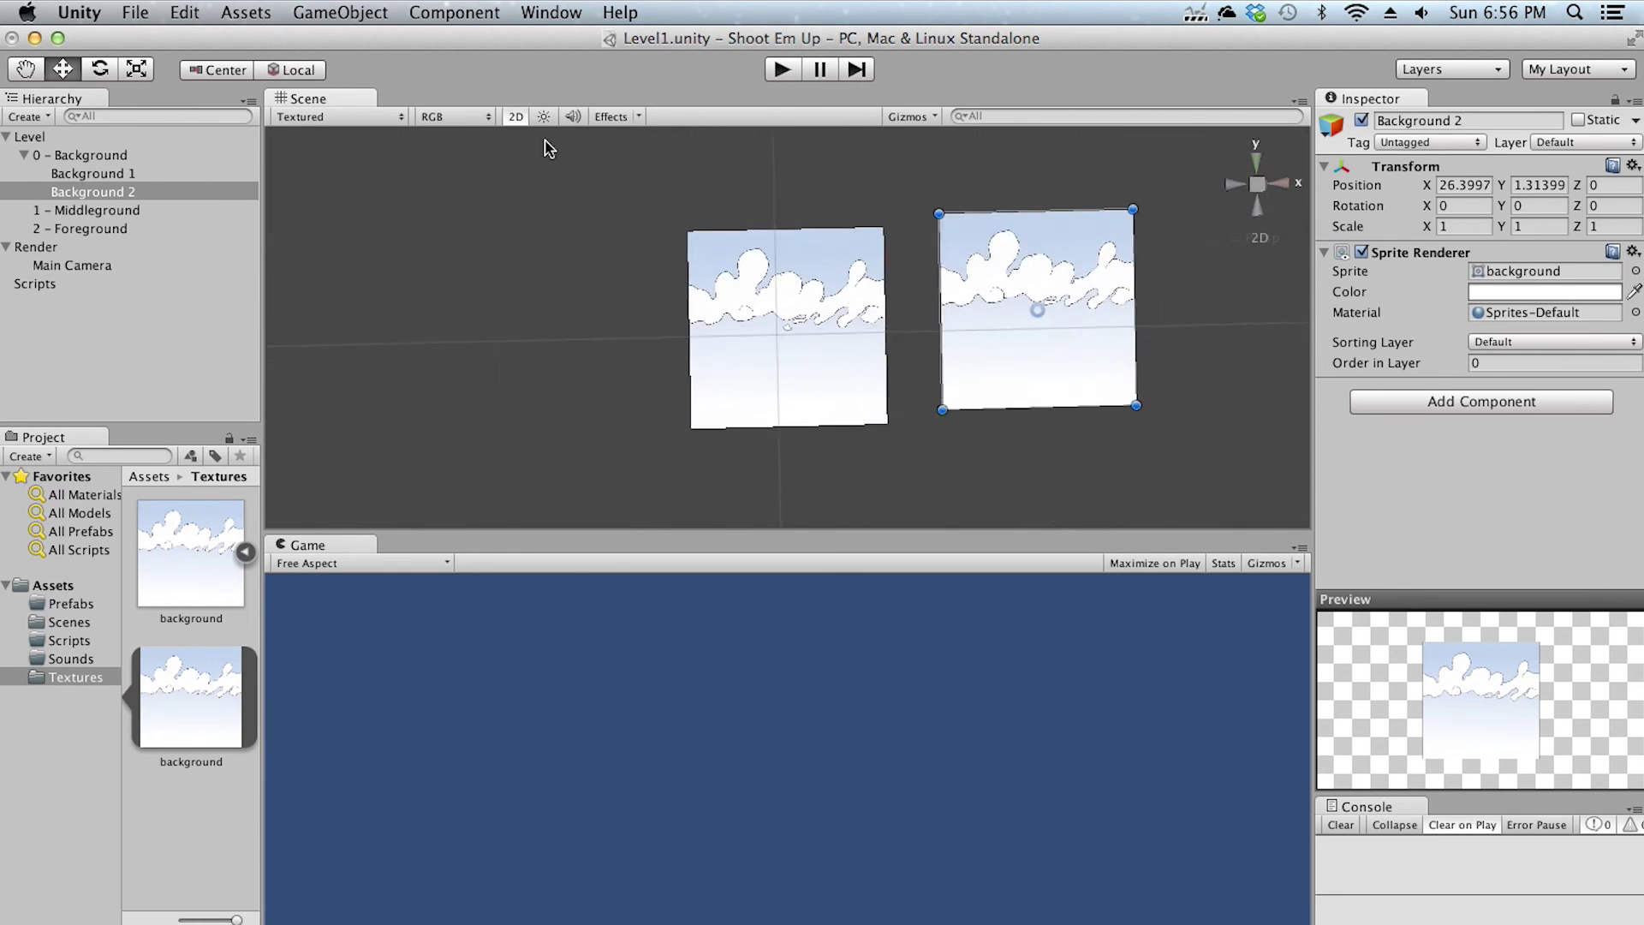
{"action": "left_click_drag", "start_coordinate": [984, 308], "coordinate": [1088, 337]}
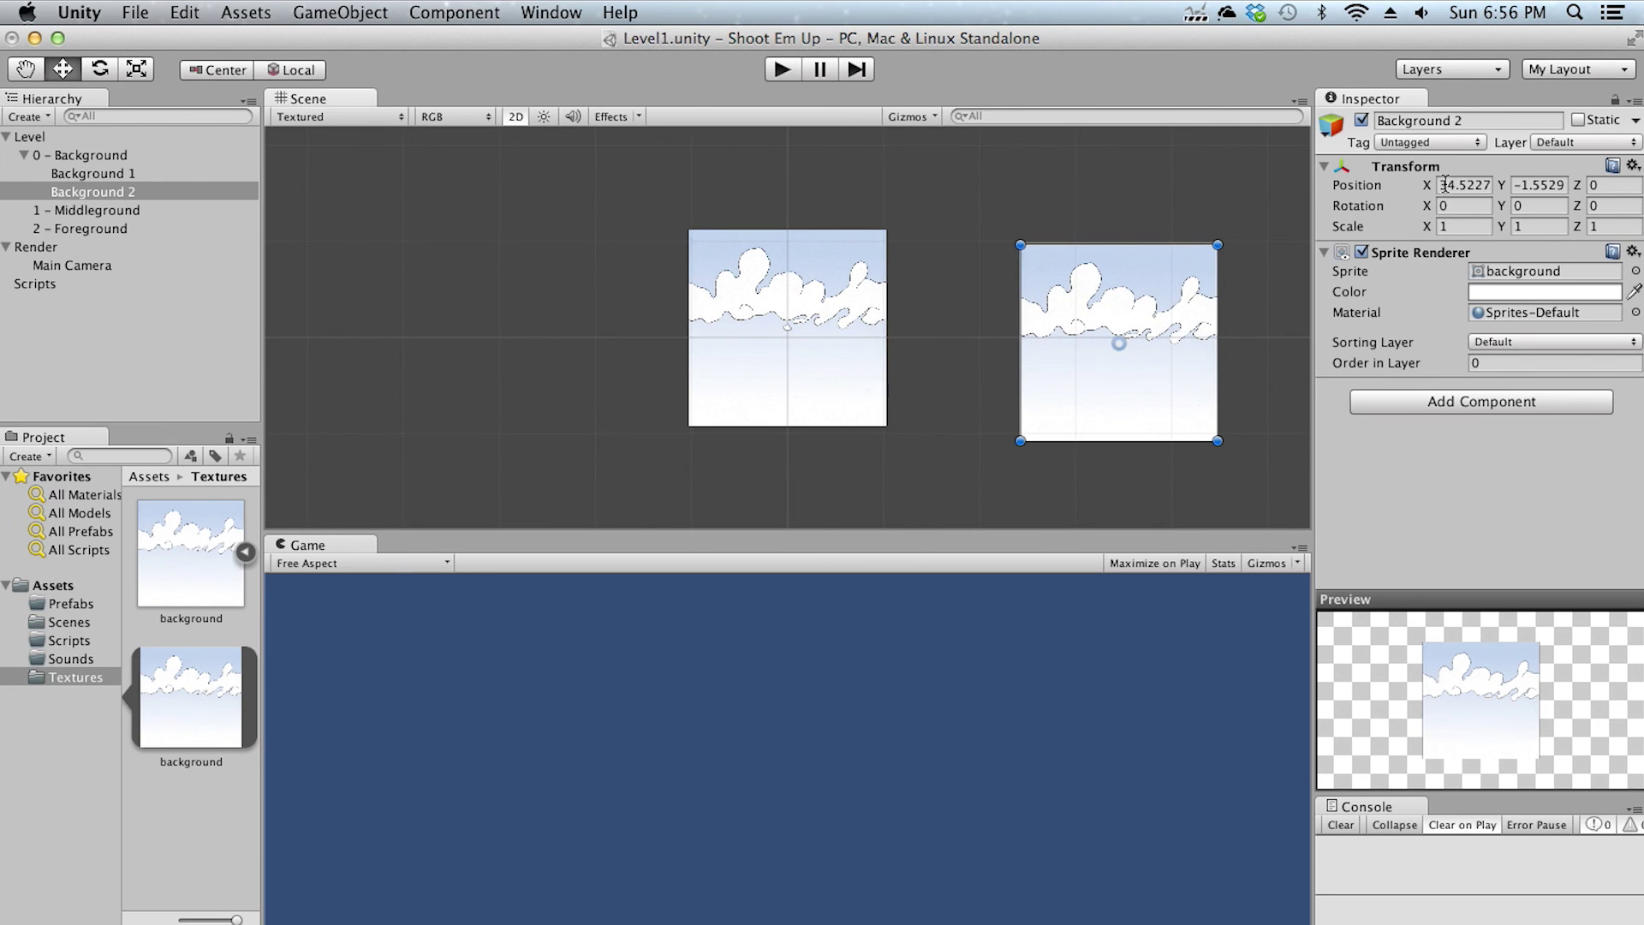
Set the position of Background 2 to Y 0 and X 20 so it sits beside Background 1
{"action": "left_click", "coordinate": [1533, 186]}
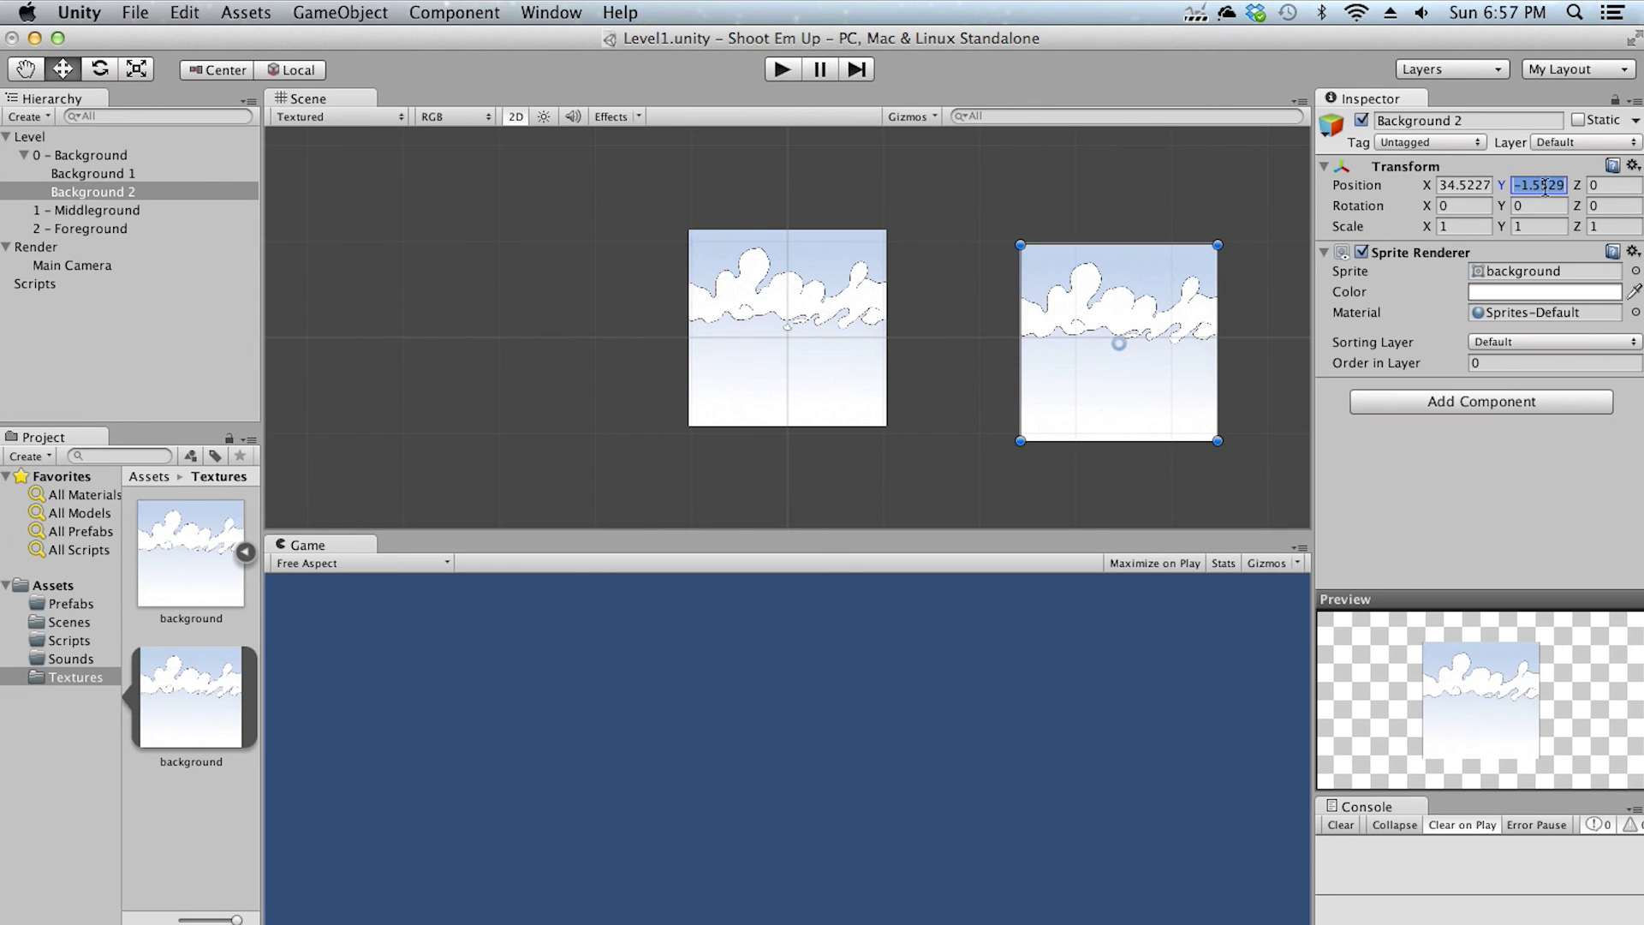
{"action": "type", "text": "0"}
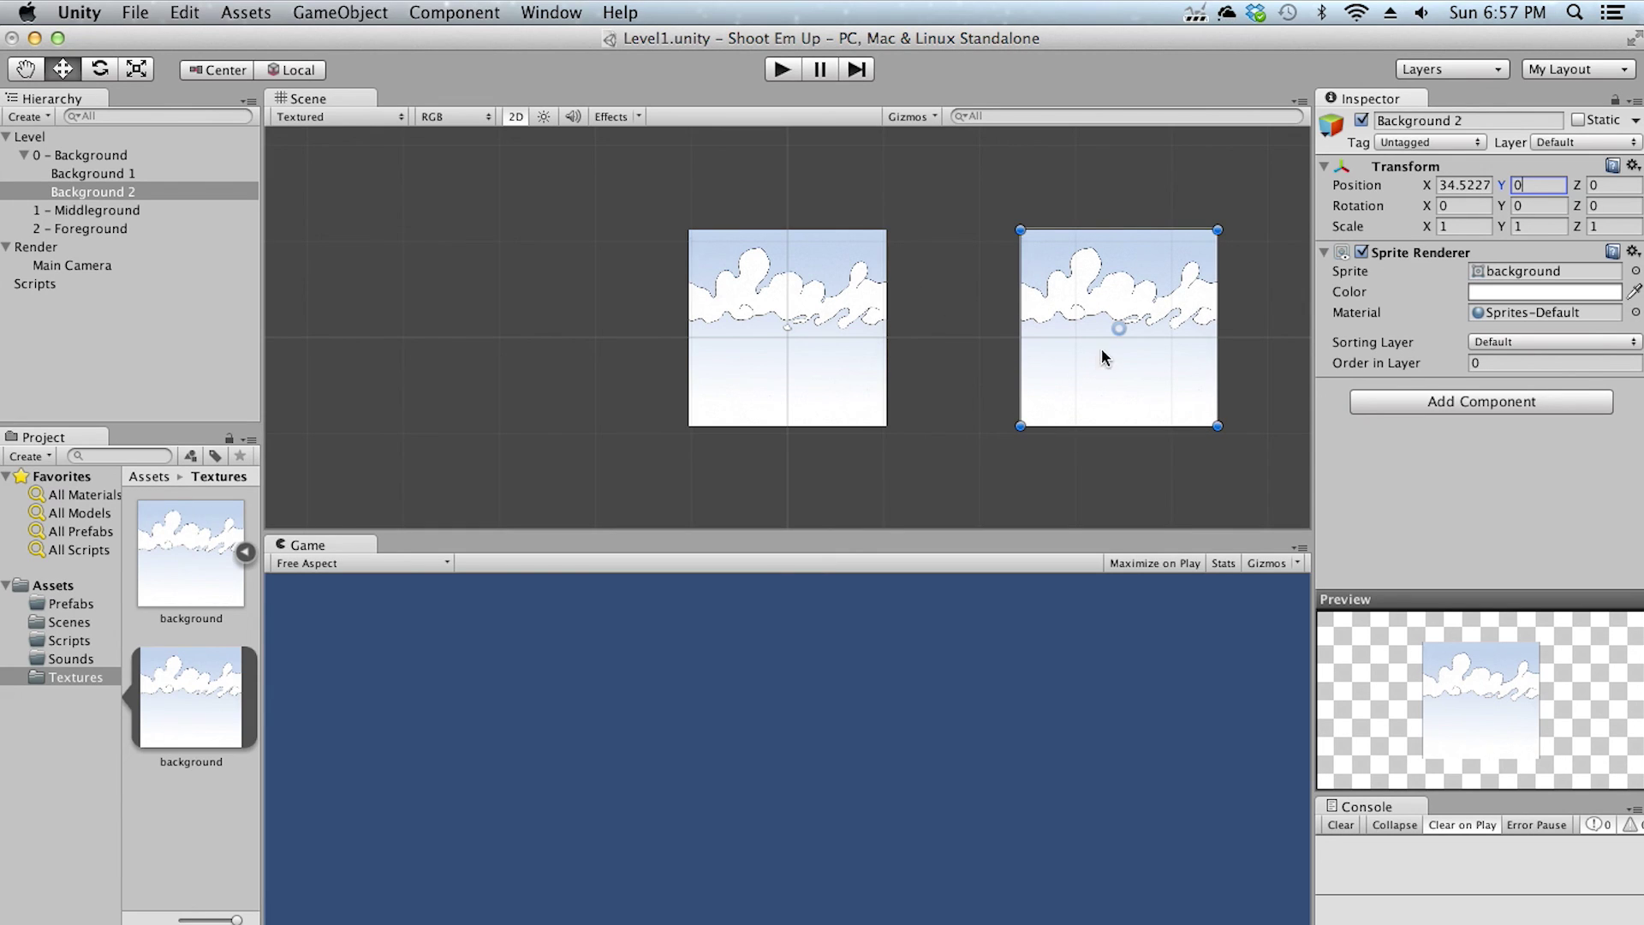
{"action": "left_click", "coordinate": [1463, 187]}
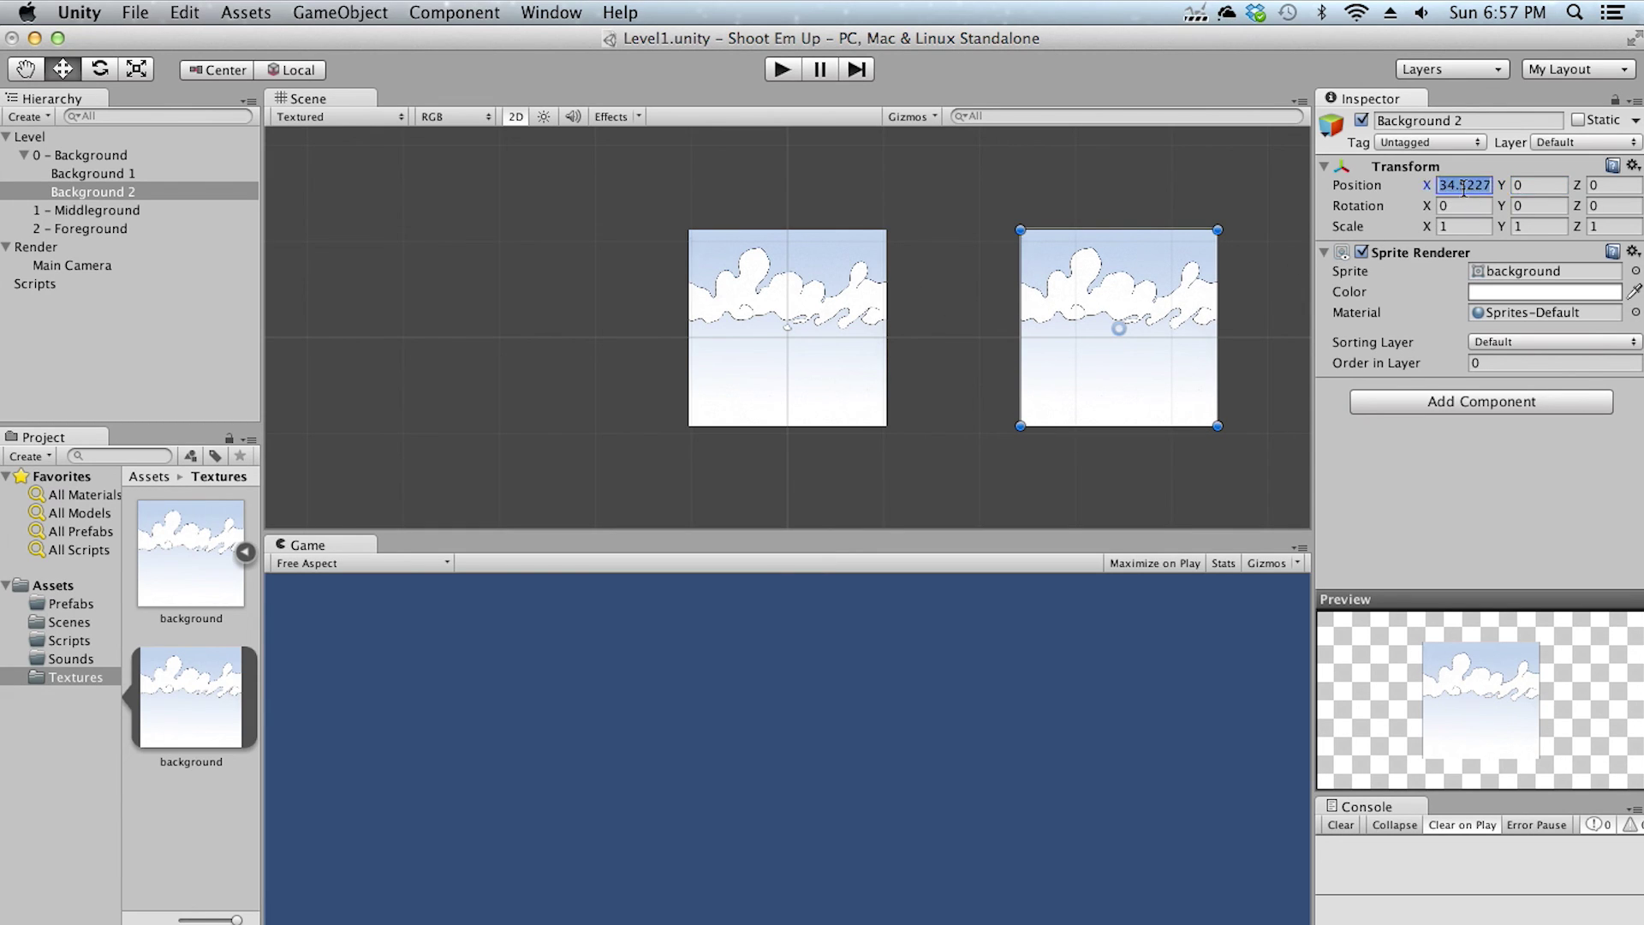
{"action": "type", "text": "20"}
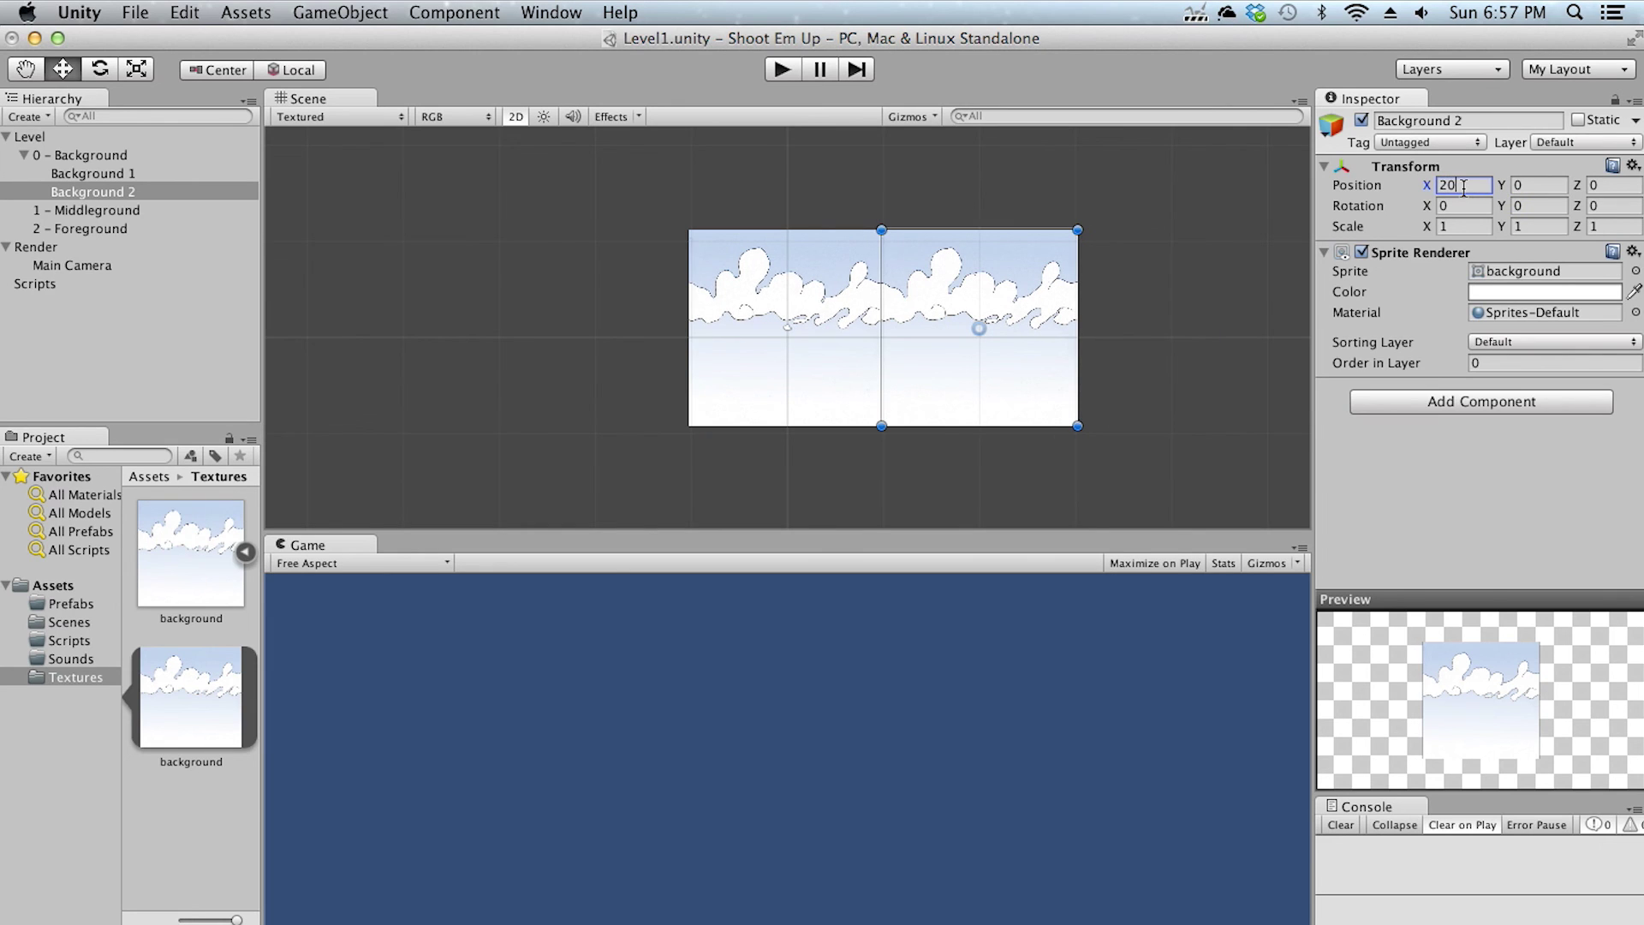
{"action": "left_click", "coordinate": [1161, 350]}
Examine how the two background sprites join side by side in the scene, trying the Hand tool for navigation
{"action": "scroll", "coordinate": [922, 341], "scroll_direction": "up", "scroll_amount": 3}
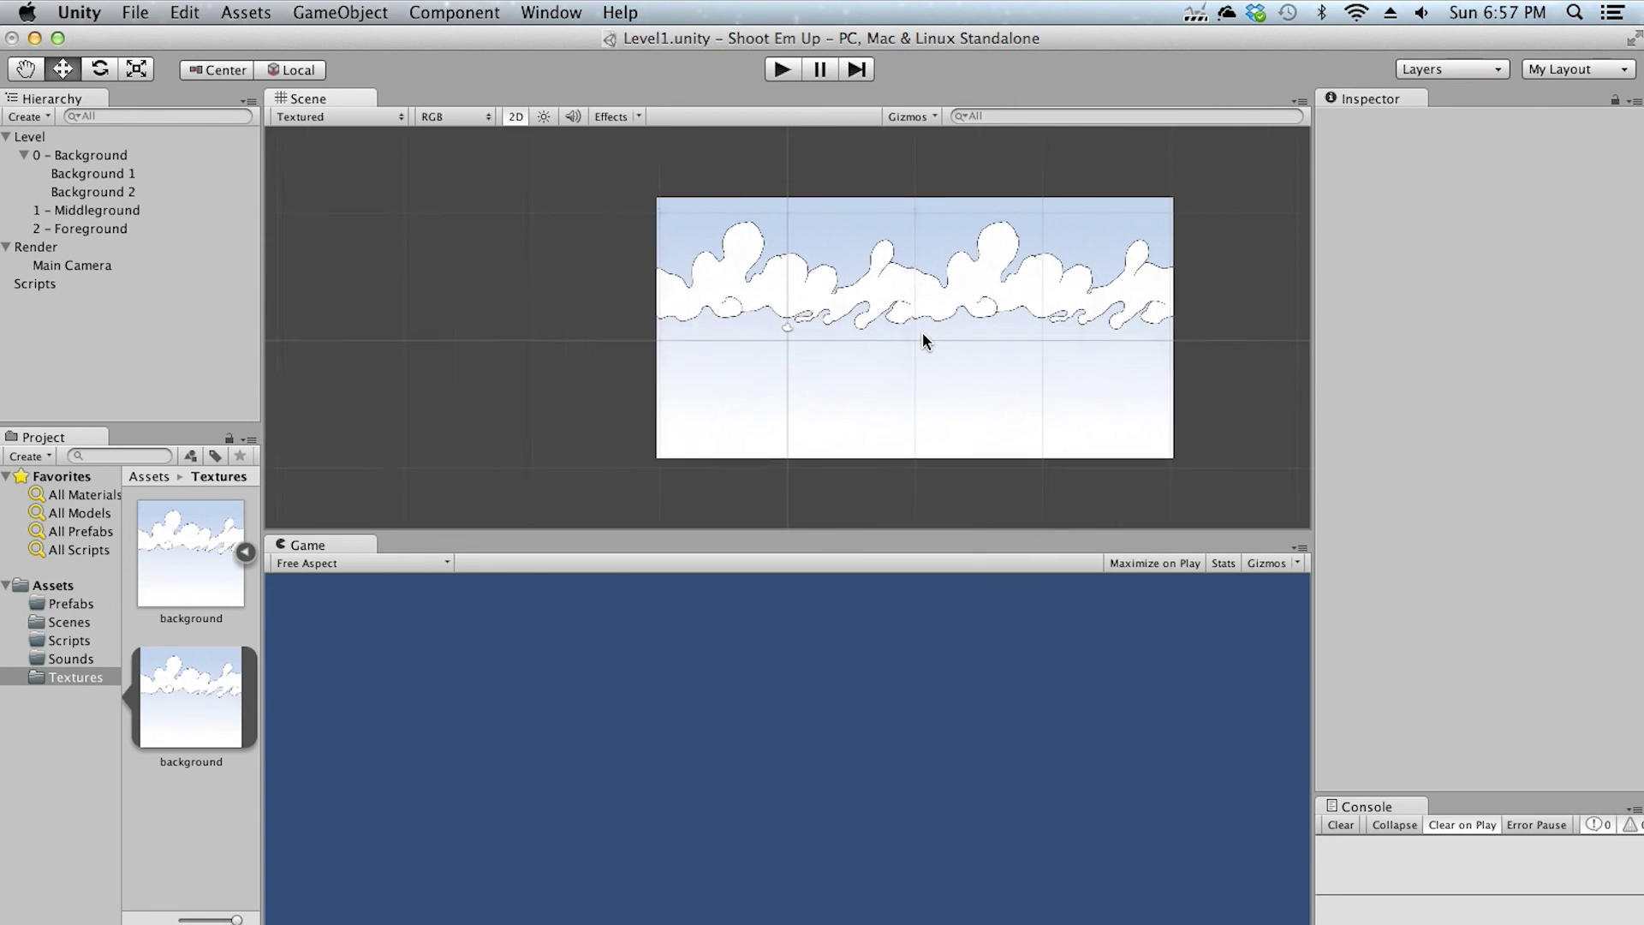
{"action": "middle_click_drag", "start_coordinate": [964, 356], "coordinate": [870, 356]}
{"action": "scroll", "coordinate": [870, 357], "scroll_direction": "up", "scroll_amount": 2}
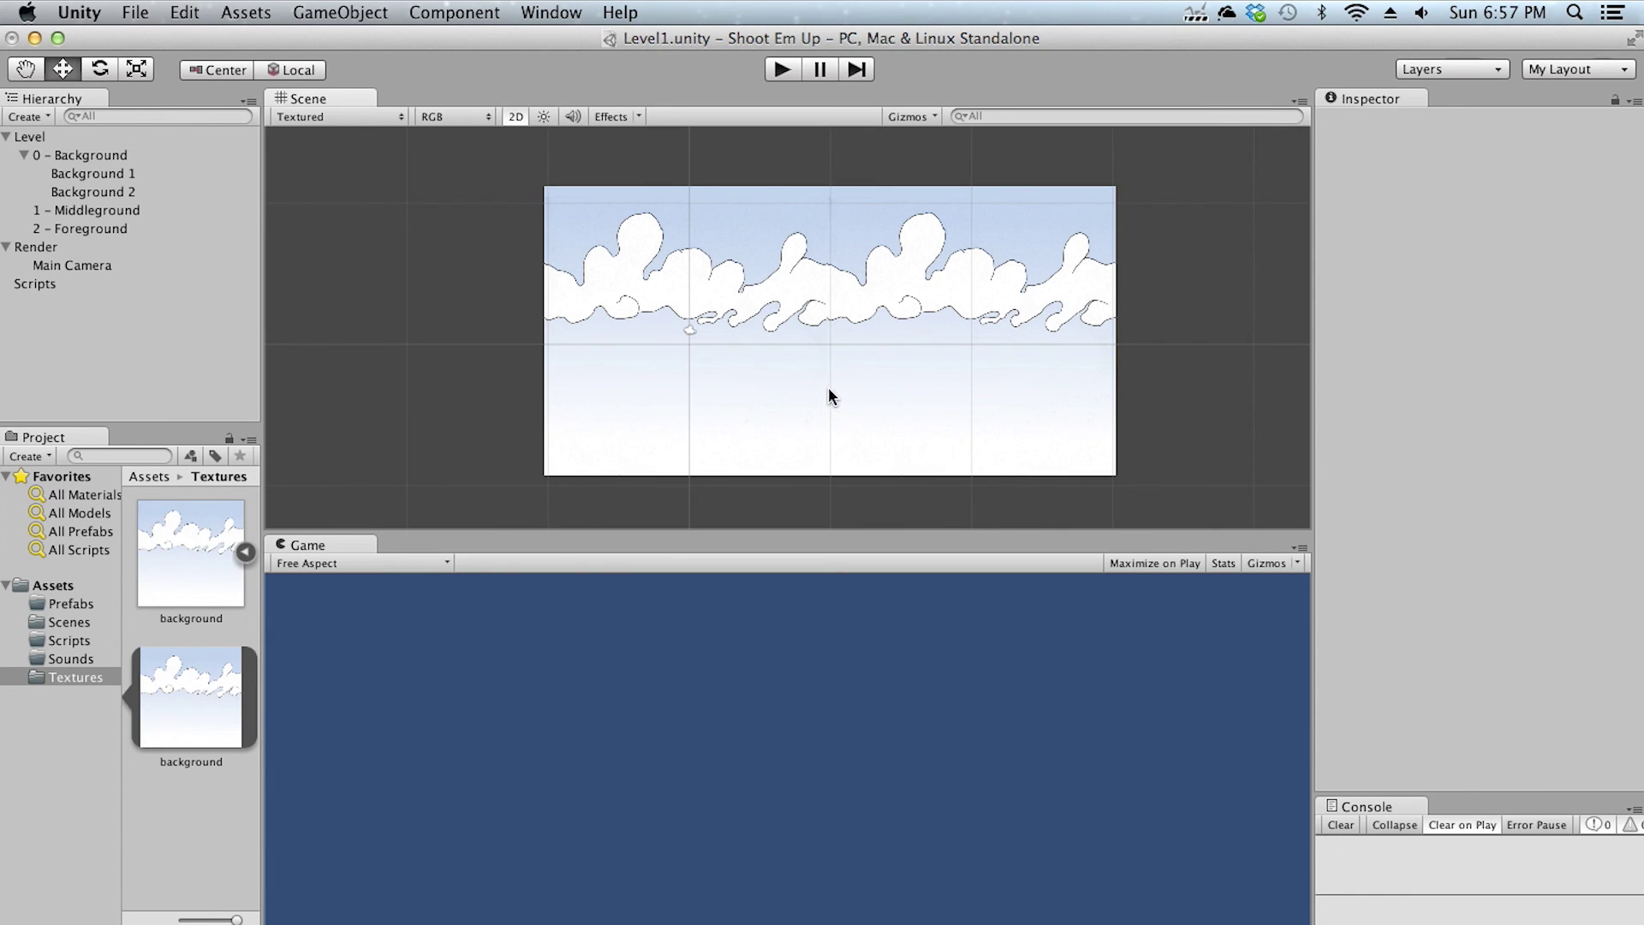
{"action": "key", "text": "q"}
{"action": "mouse_move", "coordinate": [830, 389]}
{"action": "left_mouse_down"}
{"action": "mouse_move", "coordinate": [843, 396]}
{"action": "mouse_move", "coordinate": [771, 356]}
{"action": "mouse_move", "coordinate": [774, 397]}
{"action": "mouse_move", "coordinate": [917, 411]}
{"action": "mouse_move", "coordinate": [867, 347]}
{"action": "mouse_move", "coordinate": [727, 352]}
{"action": "mouse_move", "coordinate": [895, 437]}
{"action": "mouse_move", "coordinate": [841, 323]}
{"action": "mouse_move", "coordinate": [732, 354]}
{"action": "mouse_move", "coordinate": [862, 386]}
{"action": "mouse_move", "coordinate": [782, 422]}
{"action": "mouse_move", "coordinate": [870, 378]}
{"action": "mouse_move", "coordinate": [769, 377]}
{"action": "mouse_move", "coordinate": [870, 349]}
{"action": "mouse_move", "coordinate": [811, 378]}
{"action": "mouse_move", "coordinate": [830, 356]}
{"action": "mouse_move", "coordinate": [804, 393]}
{"action": "left_mouse_up"}
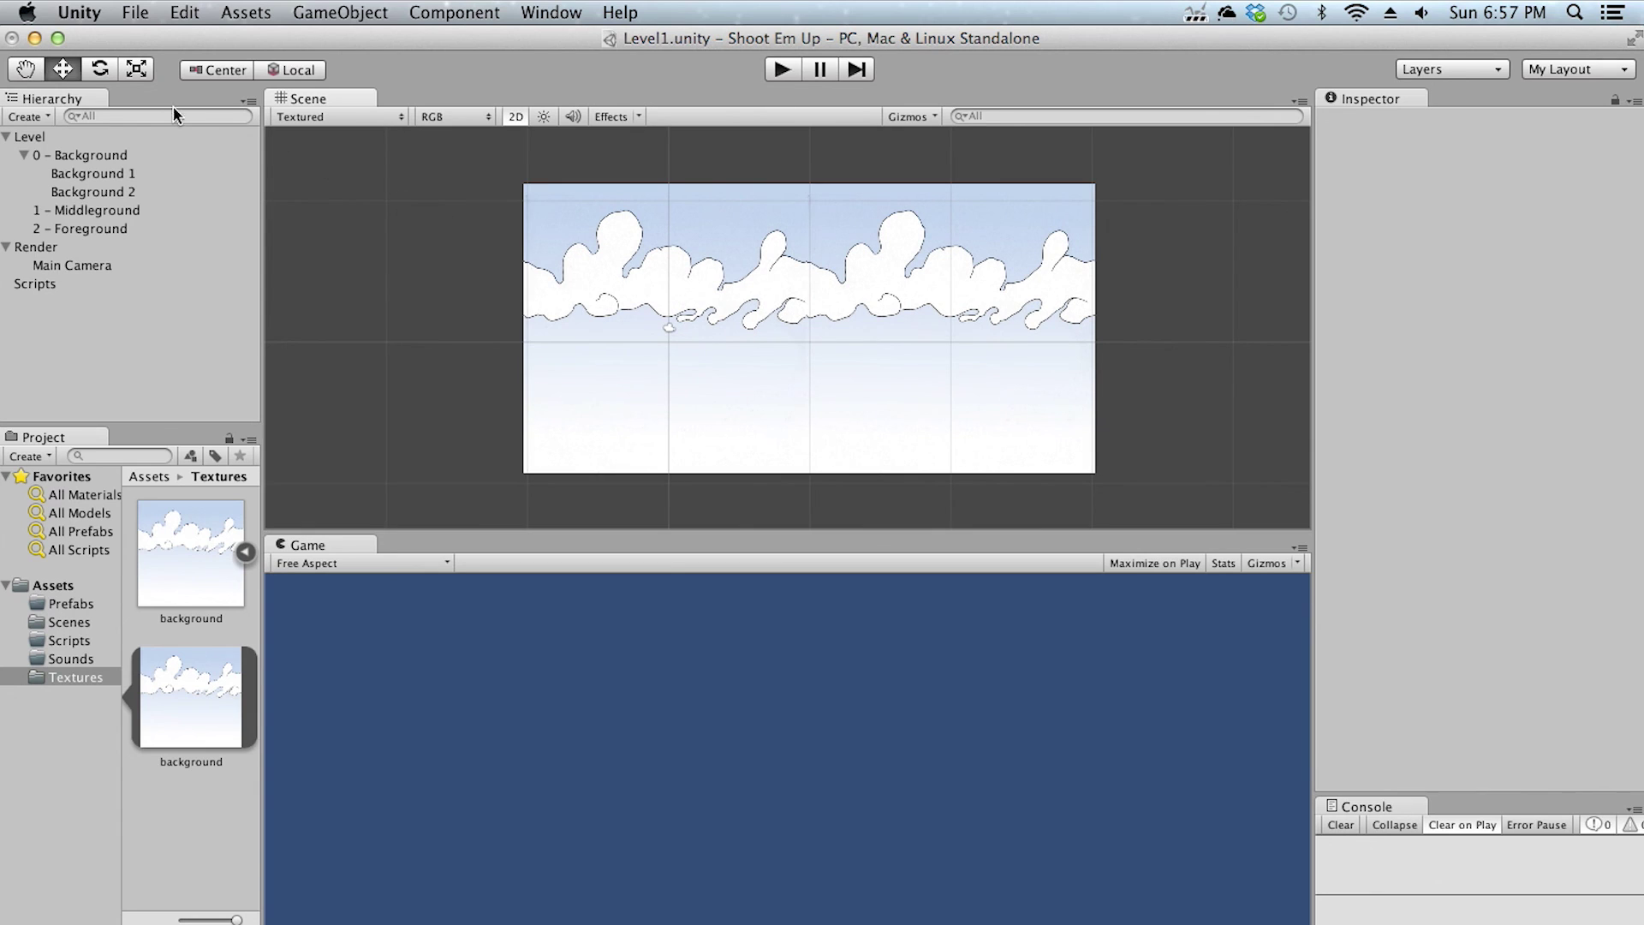
{"action": "left_click", "coordinate": [25, 69]}
{"action": "left_click_drag", "start_coordinate": [706, 322], "coordinate": [789, 344]}
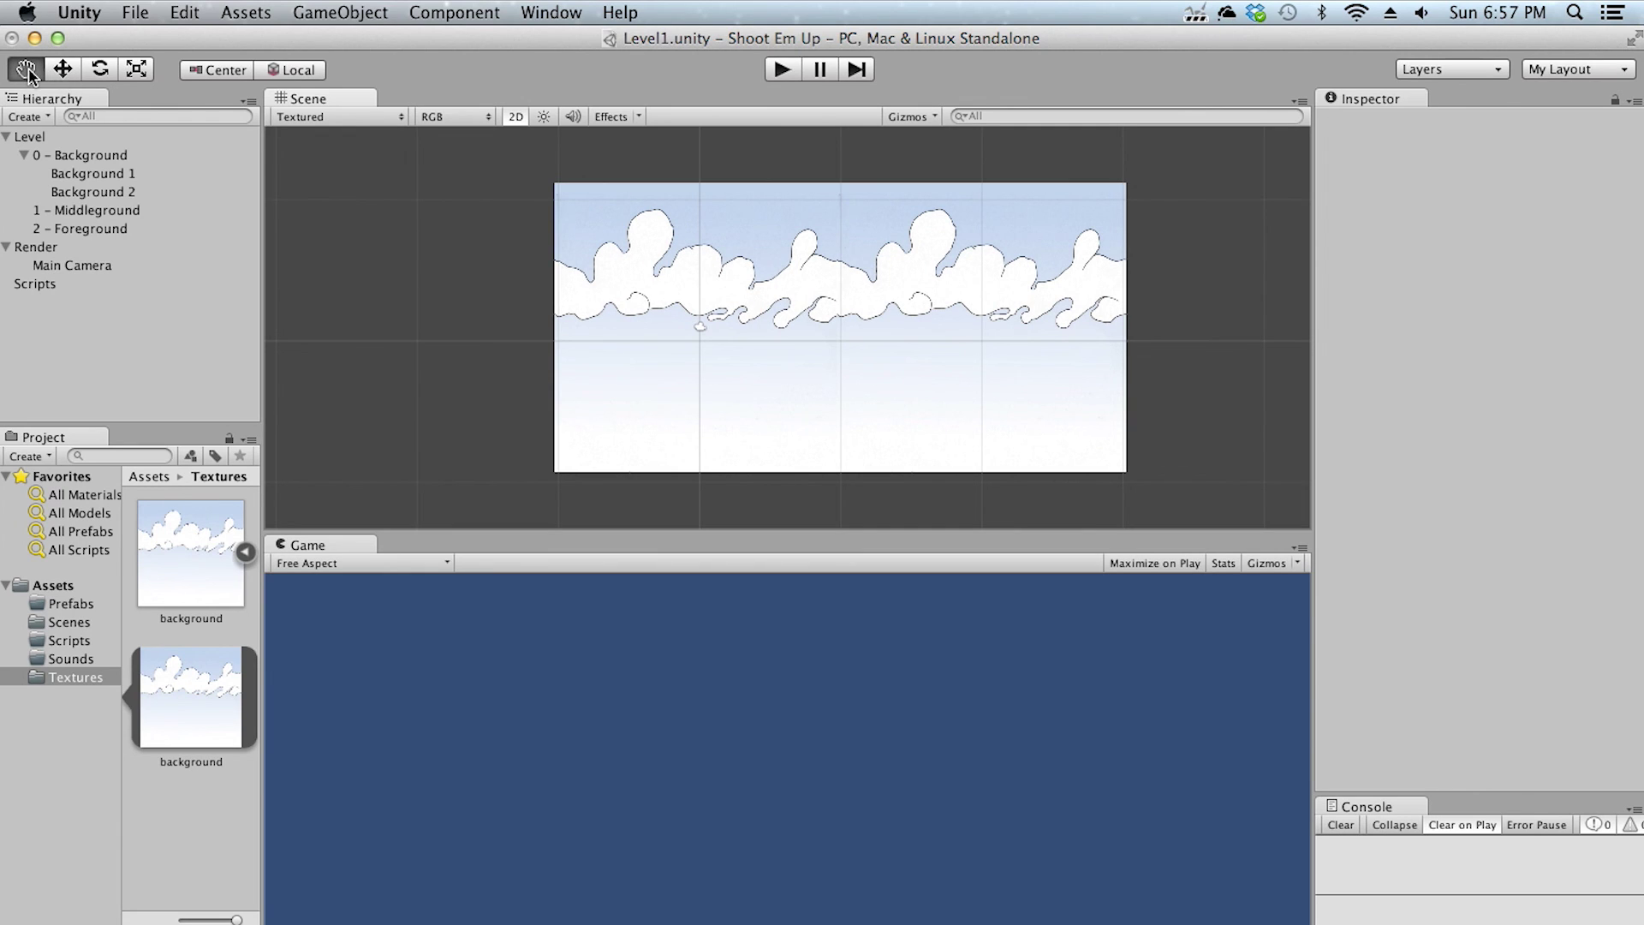
{"action": "left_click", "coordinate": [63, 68]}
{"action": "mouse_move", "coordinate": [815, 323]}
{"action": "middle_mouse_down"}
{"action": "mouse_move", "coordinate": [785, 326]}
{"action": "mouse_move", "coordinate": [806, 328]}
{"action": "middle_mouse_up"}
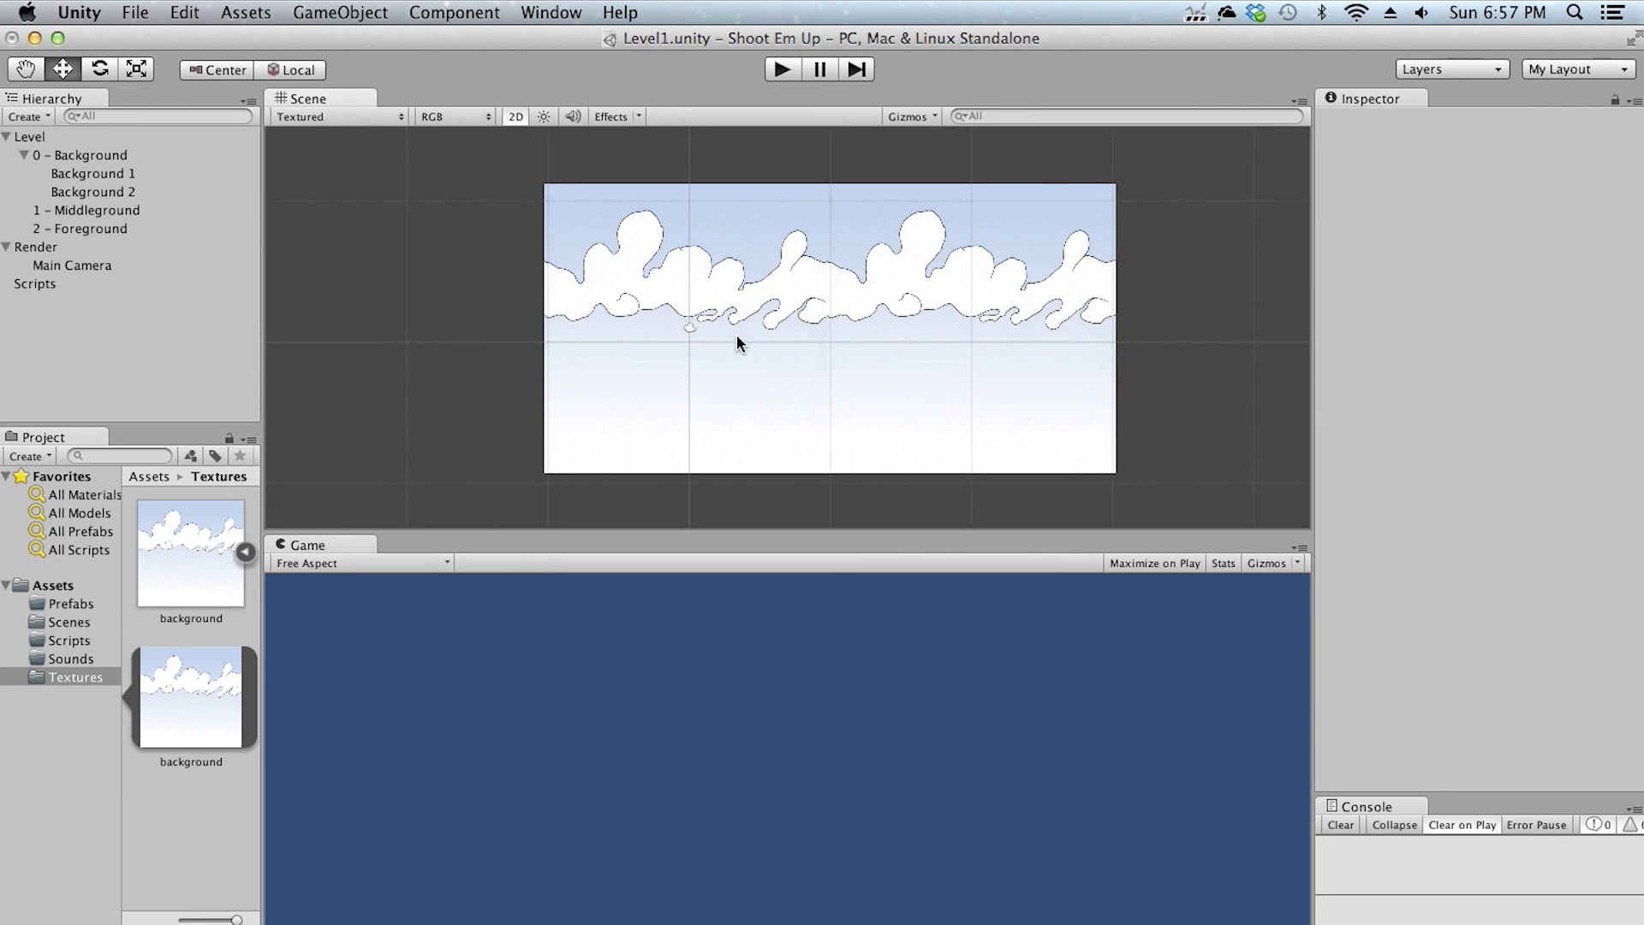
Review Background 1 and Background 2 under 0 - Background, and collapse the background texture in the Textures folder
{"action": "left_click", "coordinate": [113, 176]}
{"action": "left_click", "coordinate": [106, 194]}
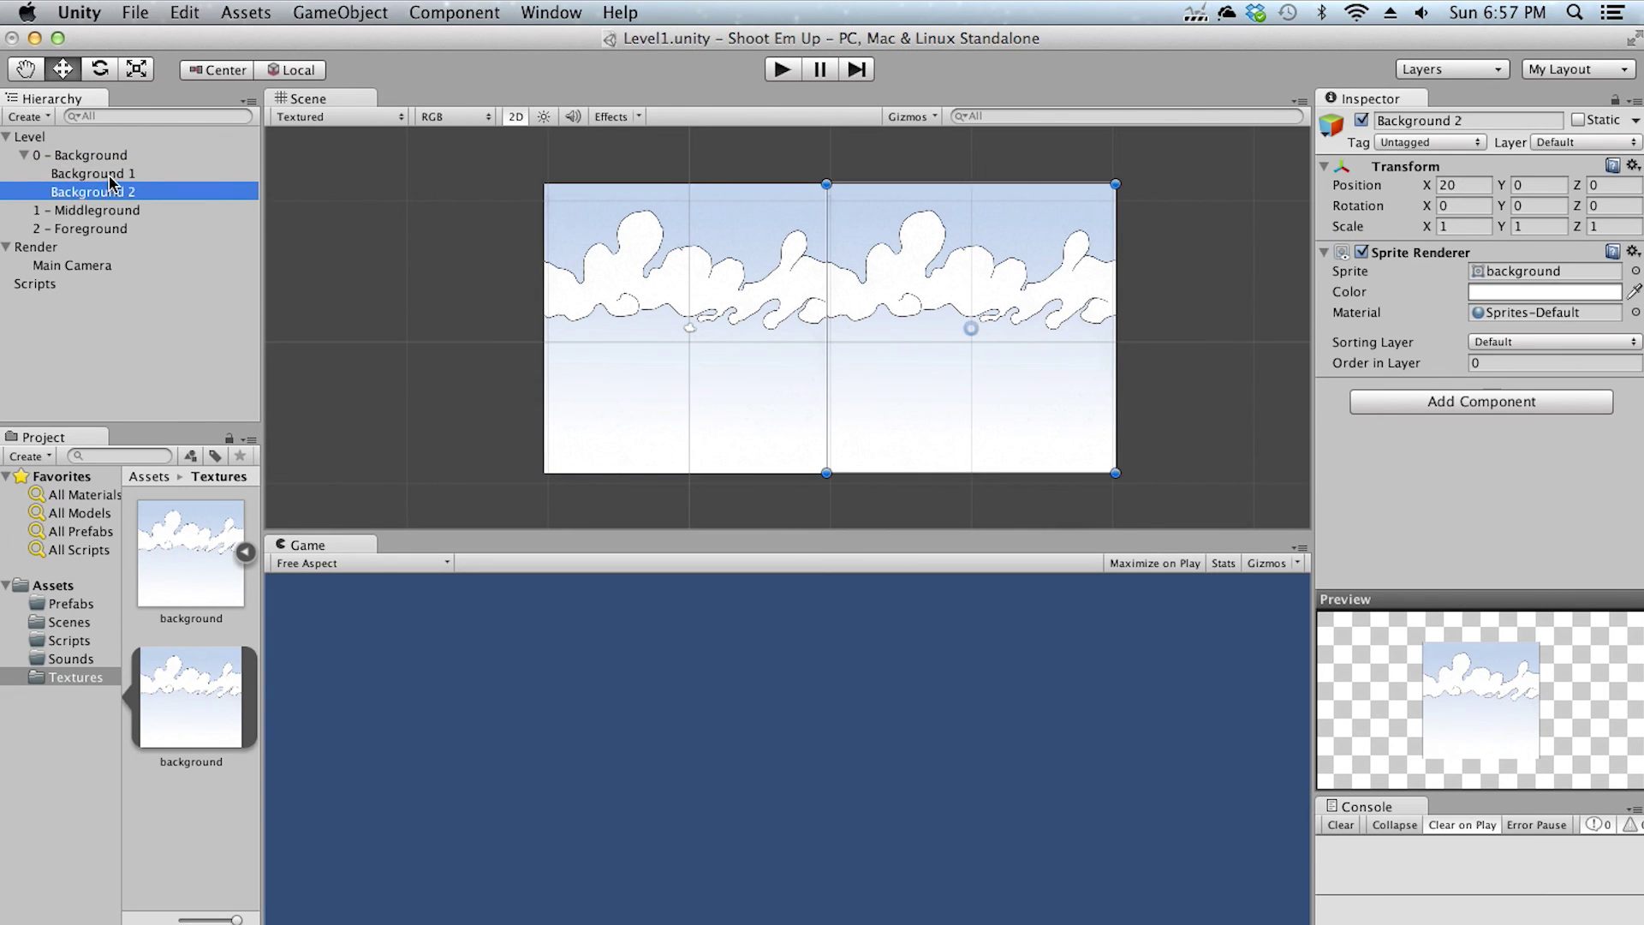
{"action": "left_click", "coordinate": [111, 175]}
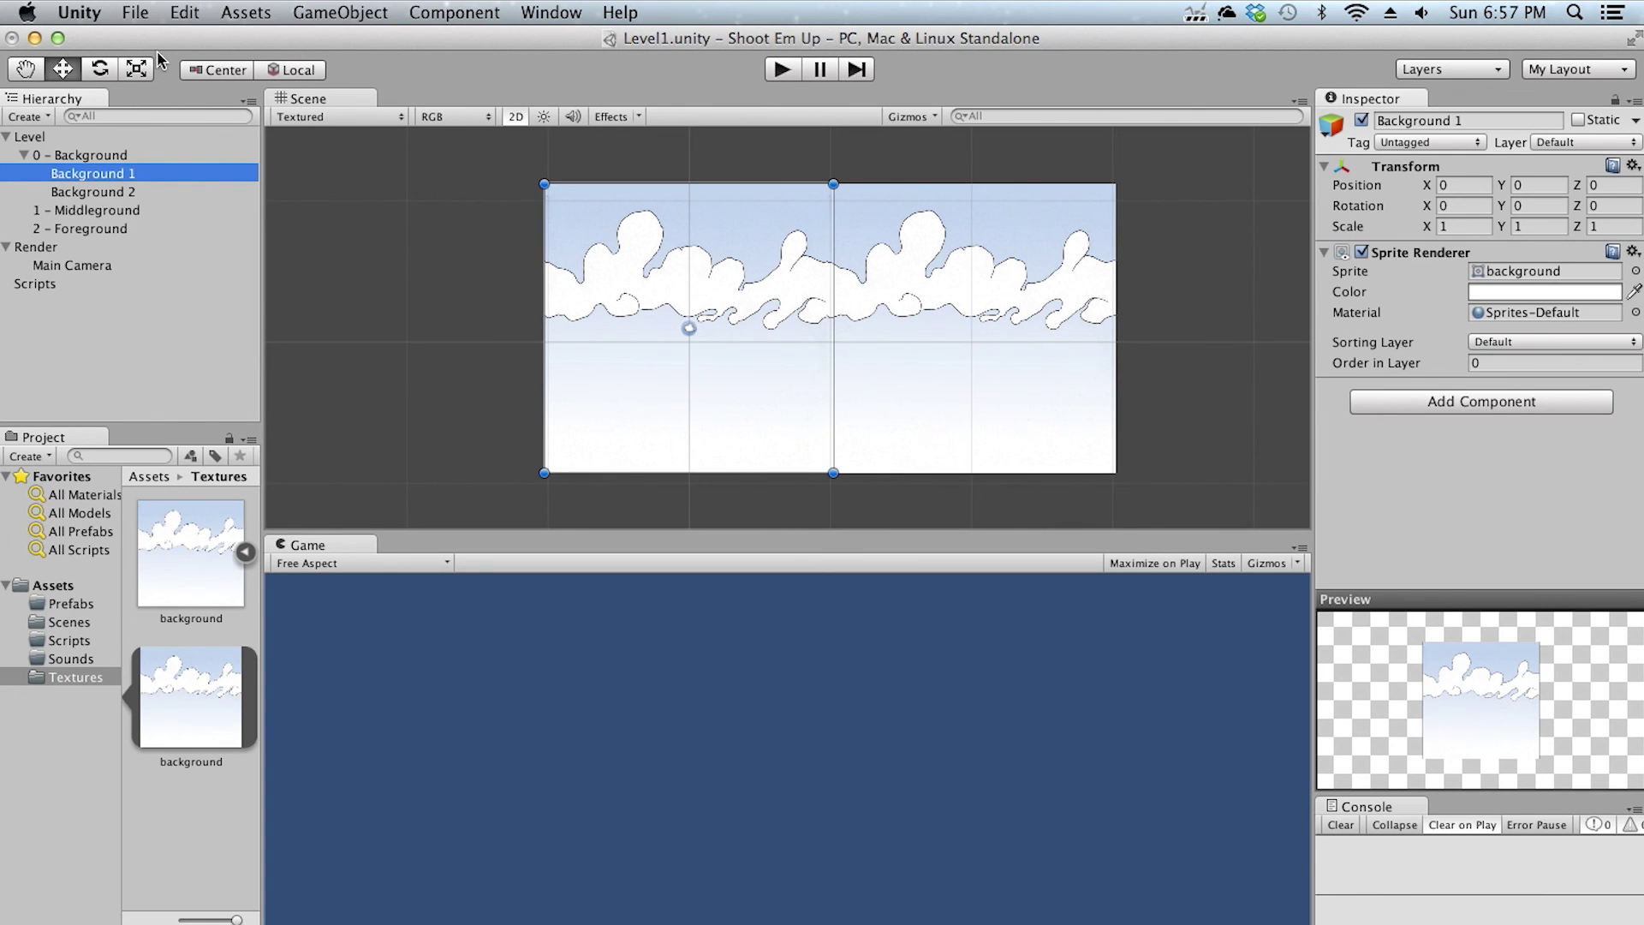
{"action": "left_click", "coordinate": [246, 552]}
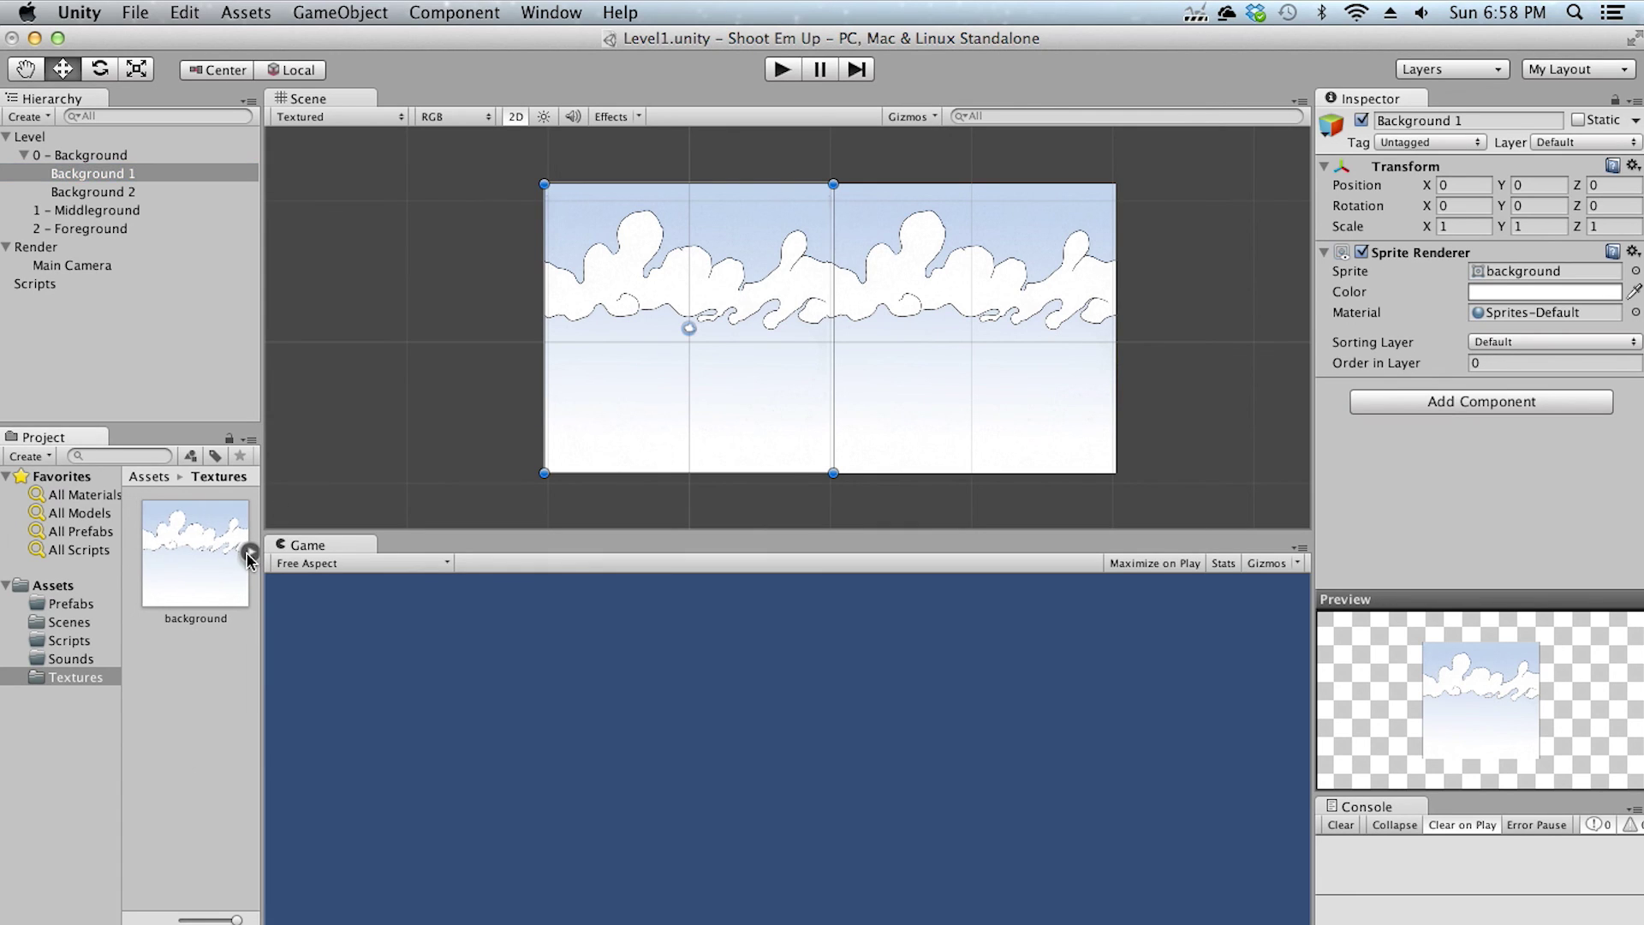
{"action": "left_click", "coordinate": [481, 205]}
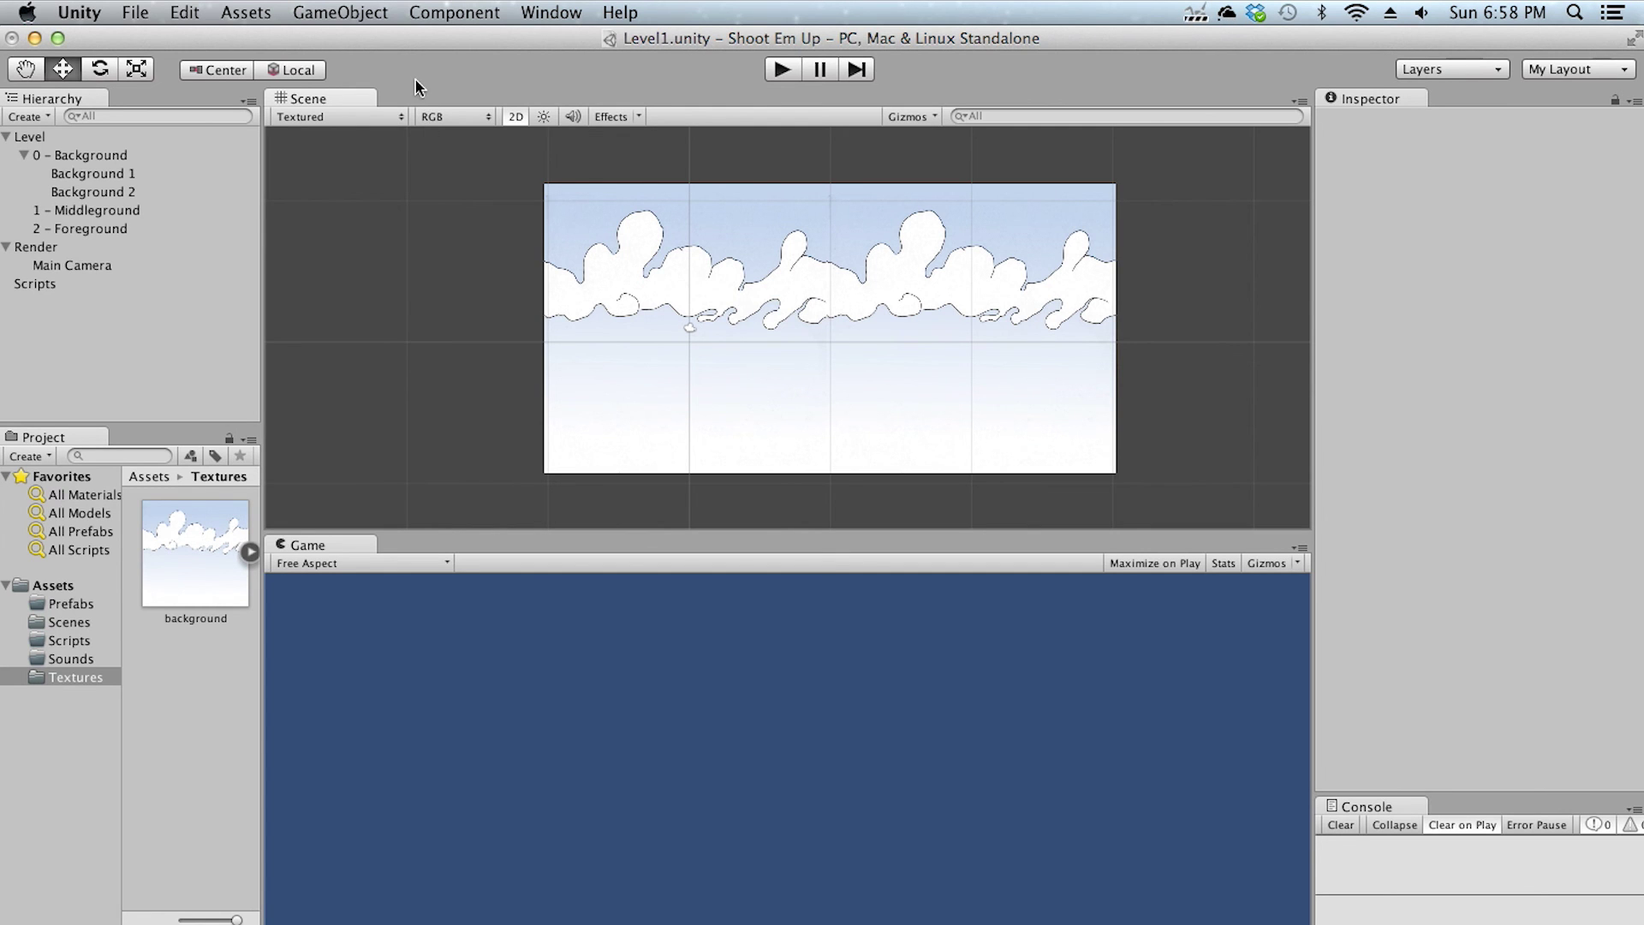
Import platforms.png from the desktop into the project's Textures folder
{"action": "left_click_drag", "start_coordinate": [390, 45], "coordinate": [554, 54]}
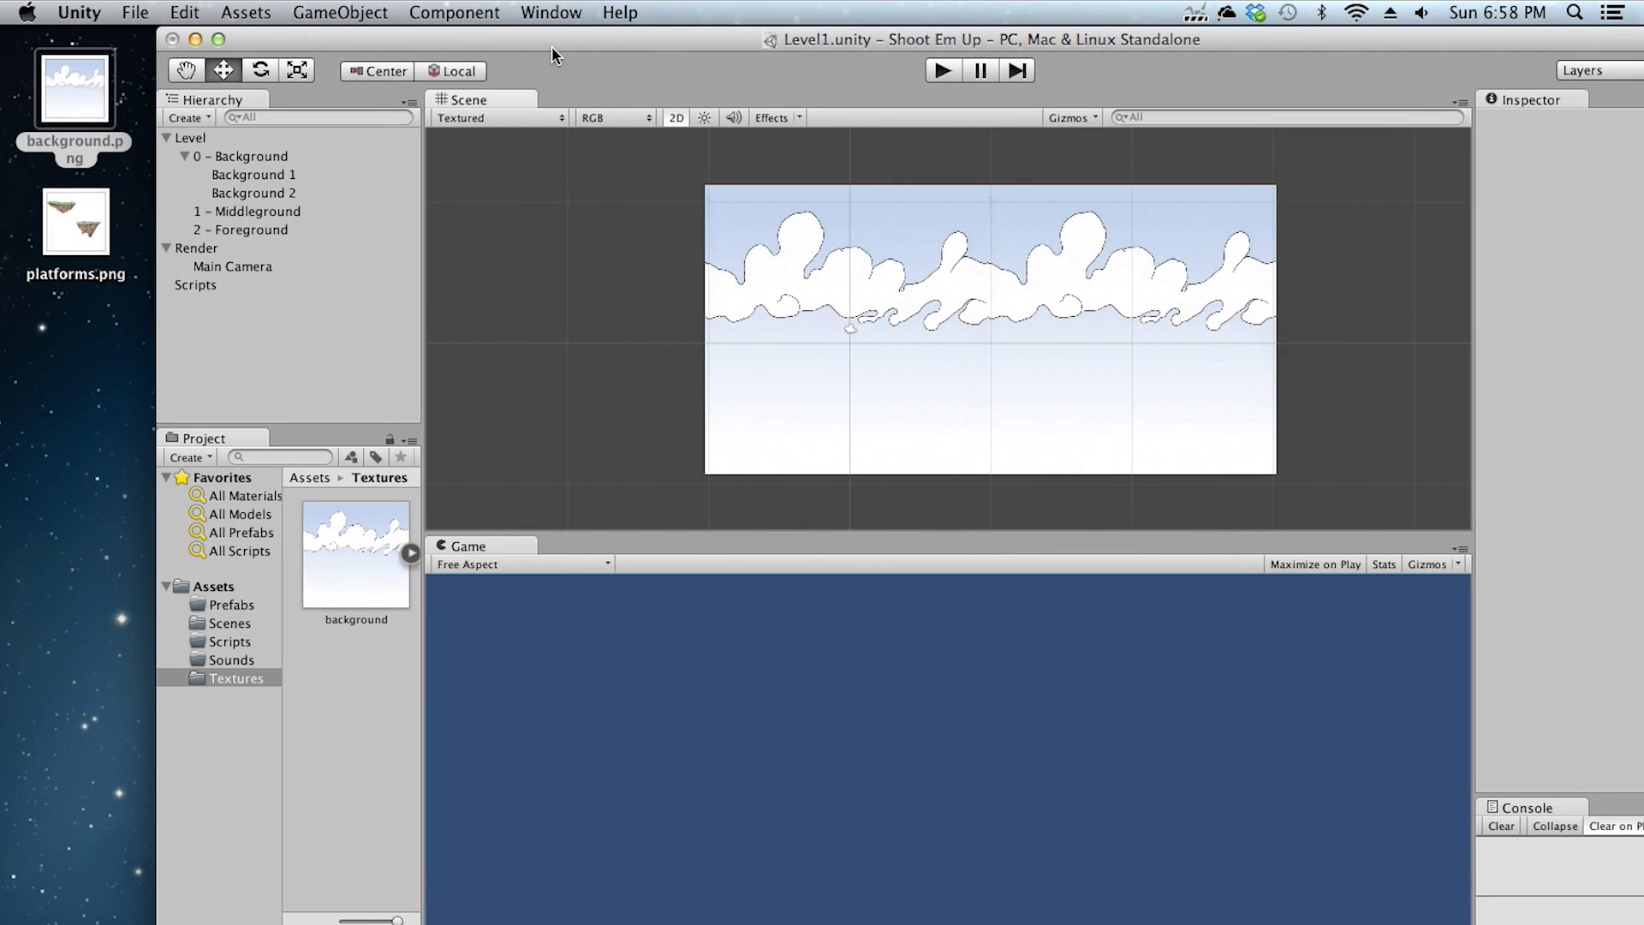
{"action": "left_click", "coordinate": [79, 225]}
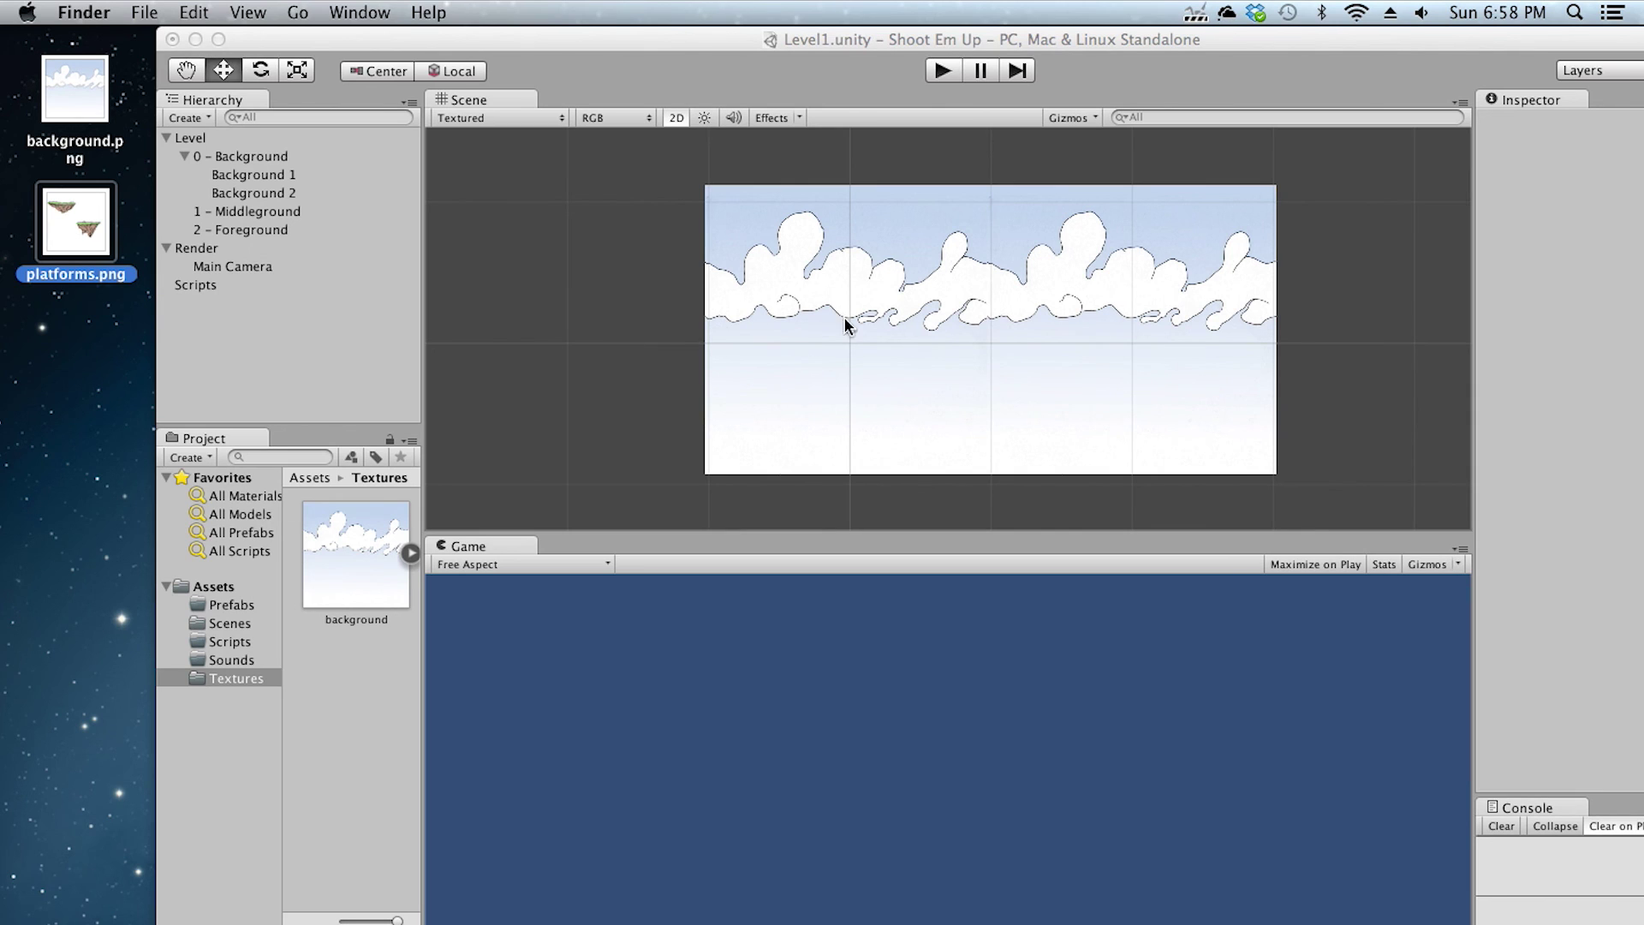
{"action": "left_click_drag", "start_coordinate": [84, 224], "coordinate": [228, 676]}
{"action": "left_click_drag", "start_coordinate": [227, 675], "coordinate": [226, 671]}
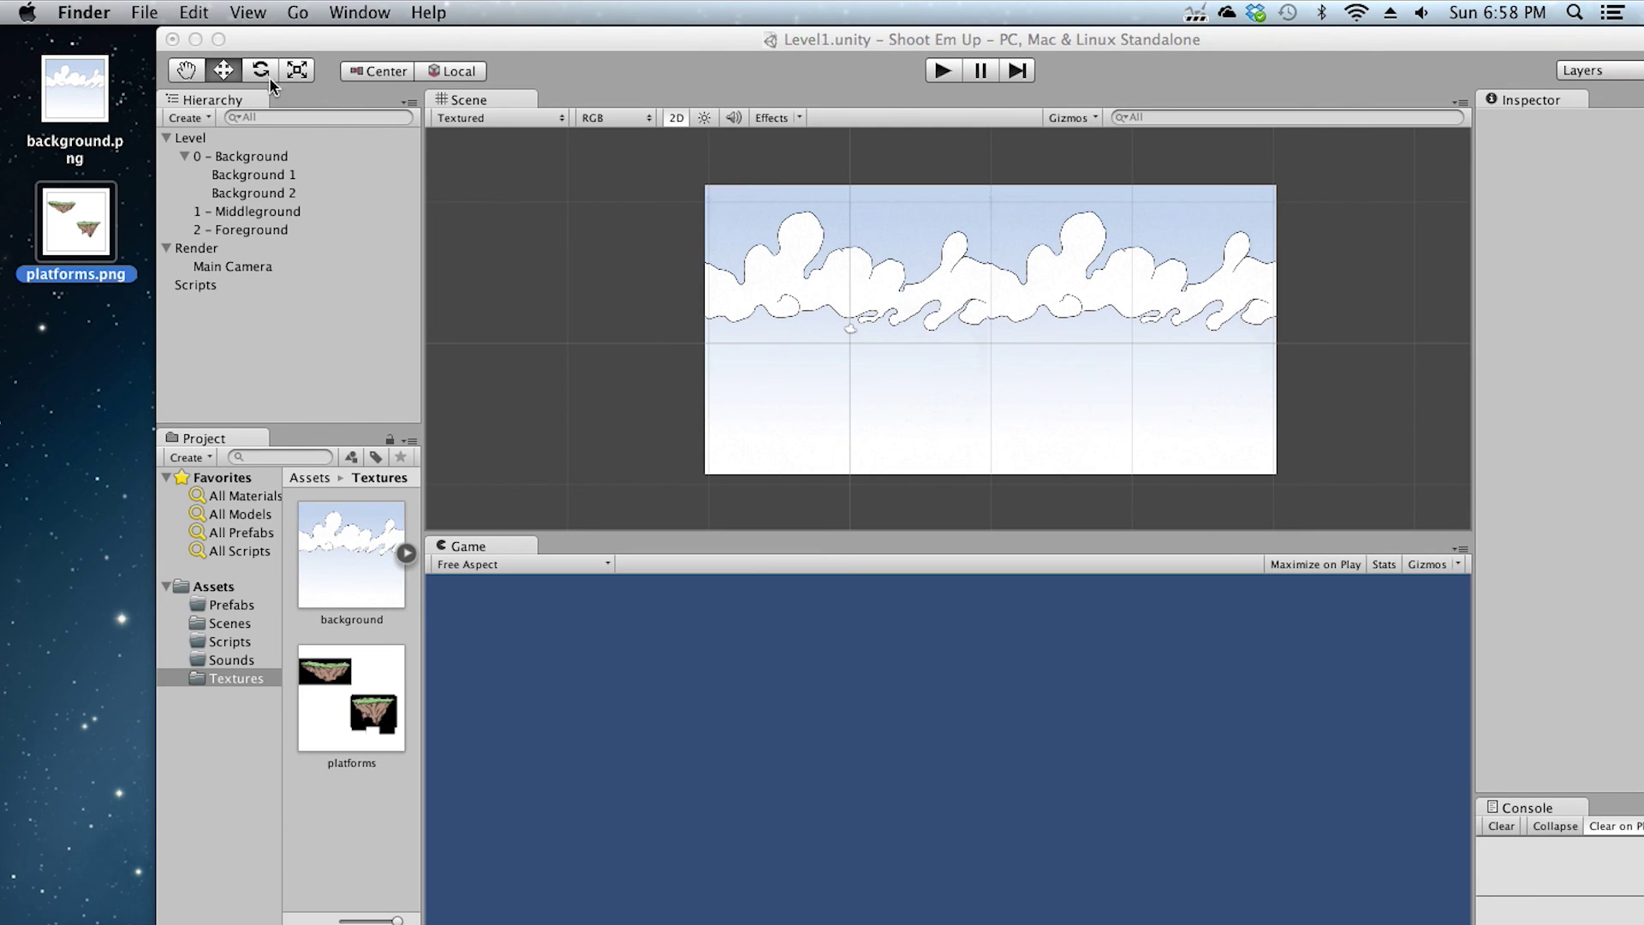
{"action": "left_click", "coordinate": [218, 39]}
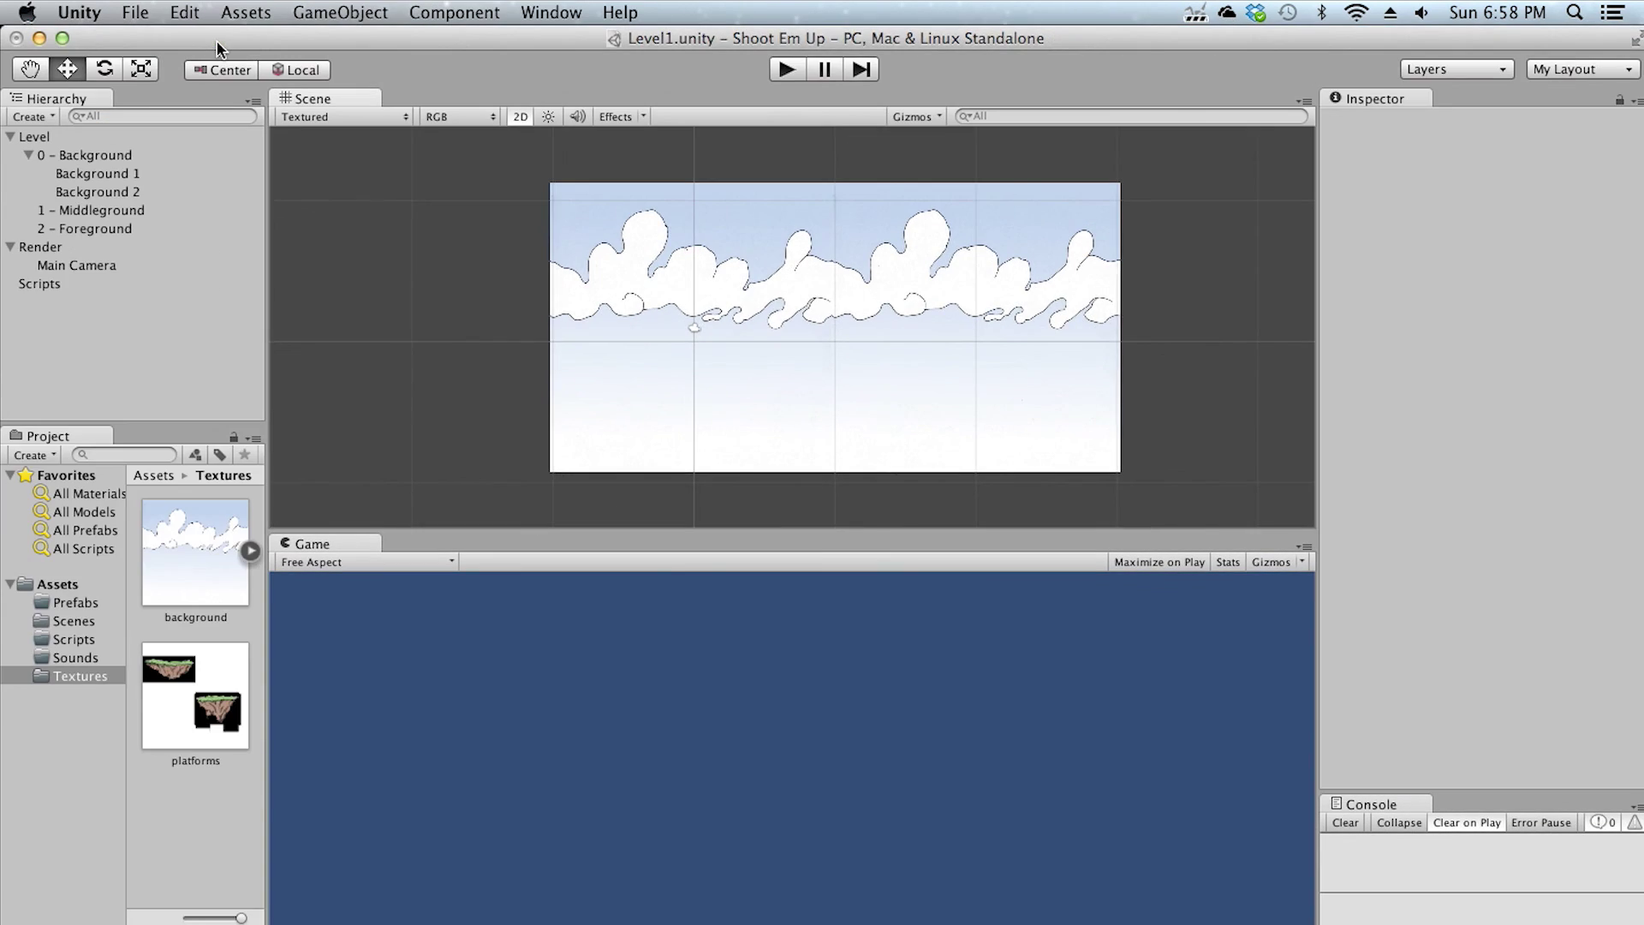
Set the platforms texture's type to Sprite and its sprite mode to Multiple, applying the settings and opening it in the Sprite Editor
{"action": "left_click", "coordinate": [212, 678]}
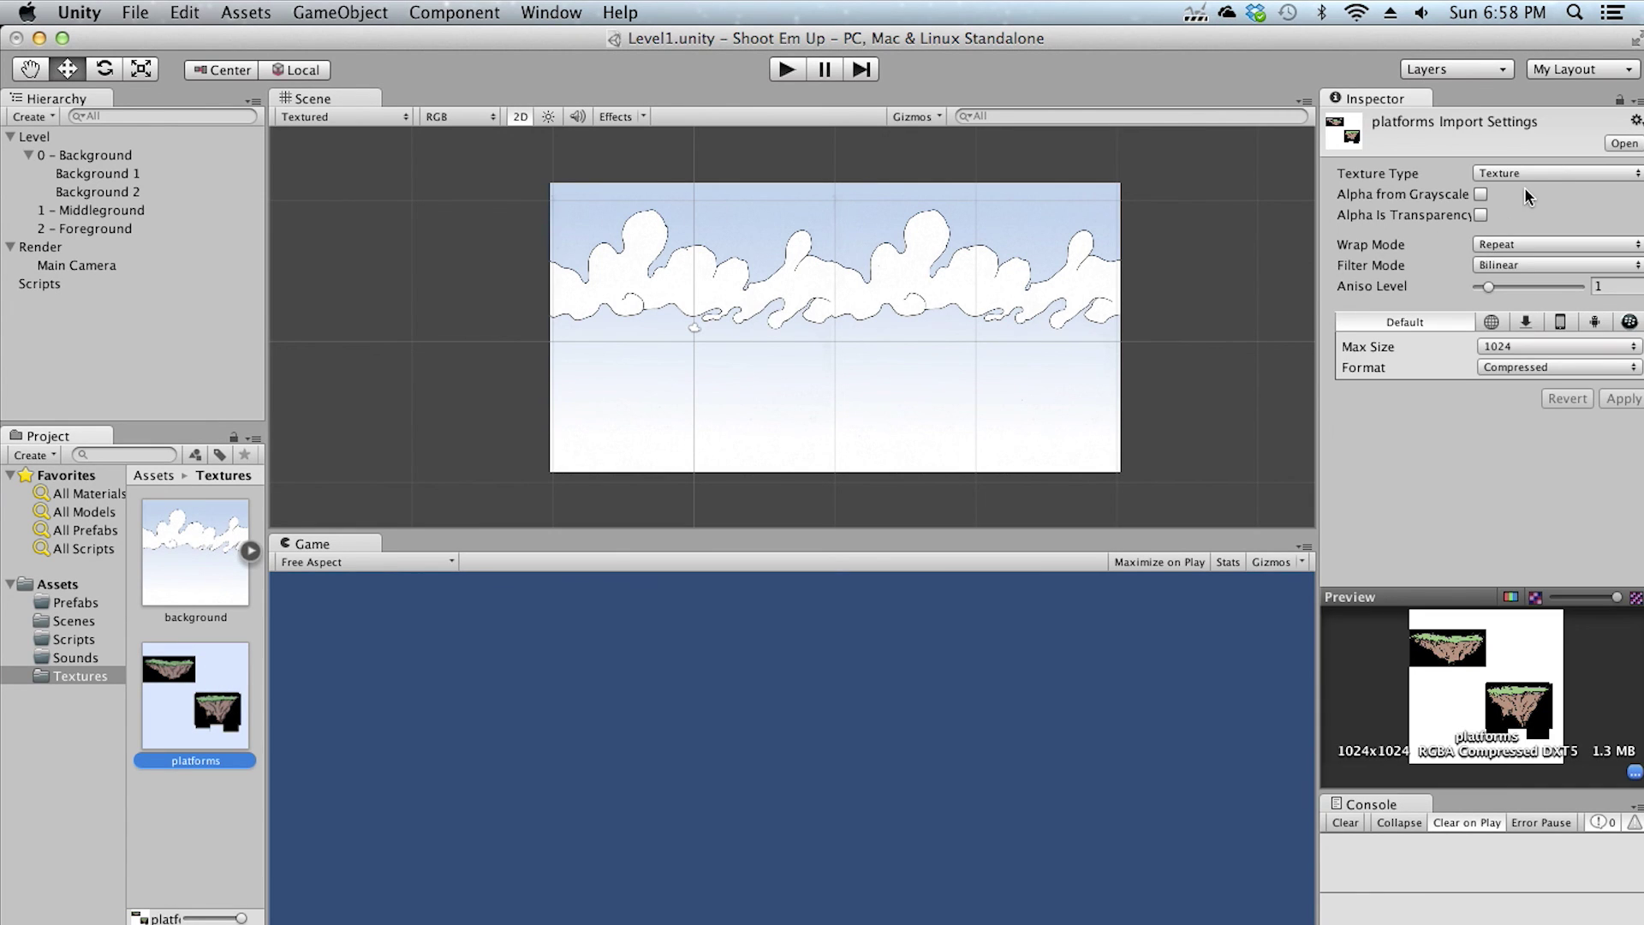
{"action": "left_click", "coordinate": [1577, 171]}
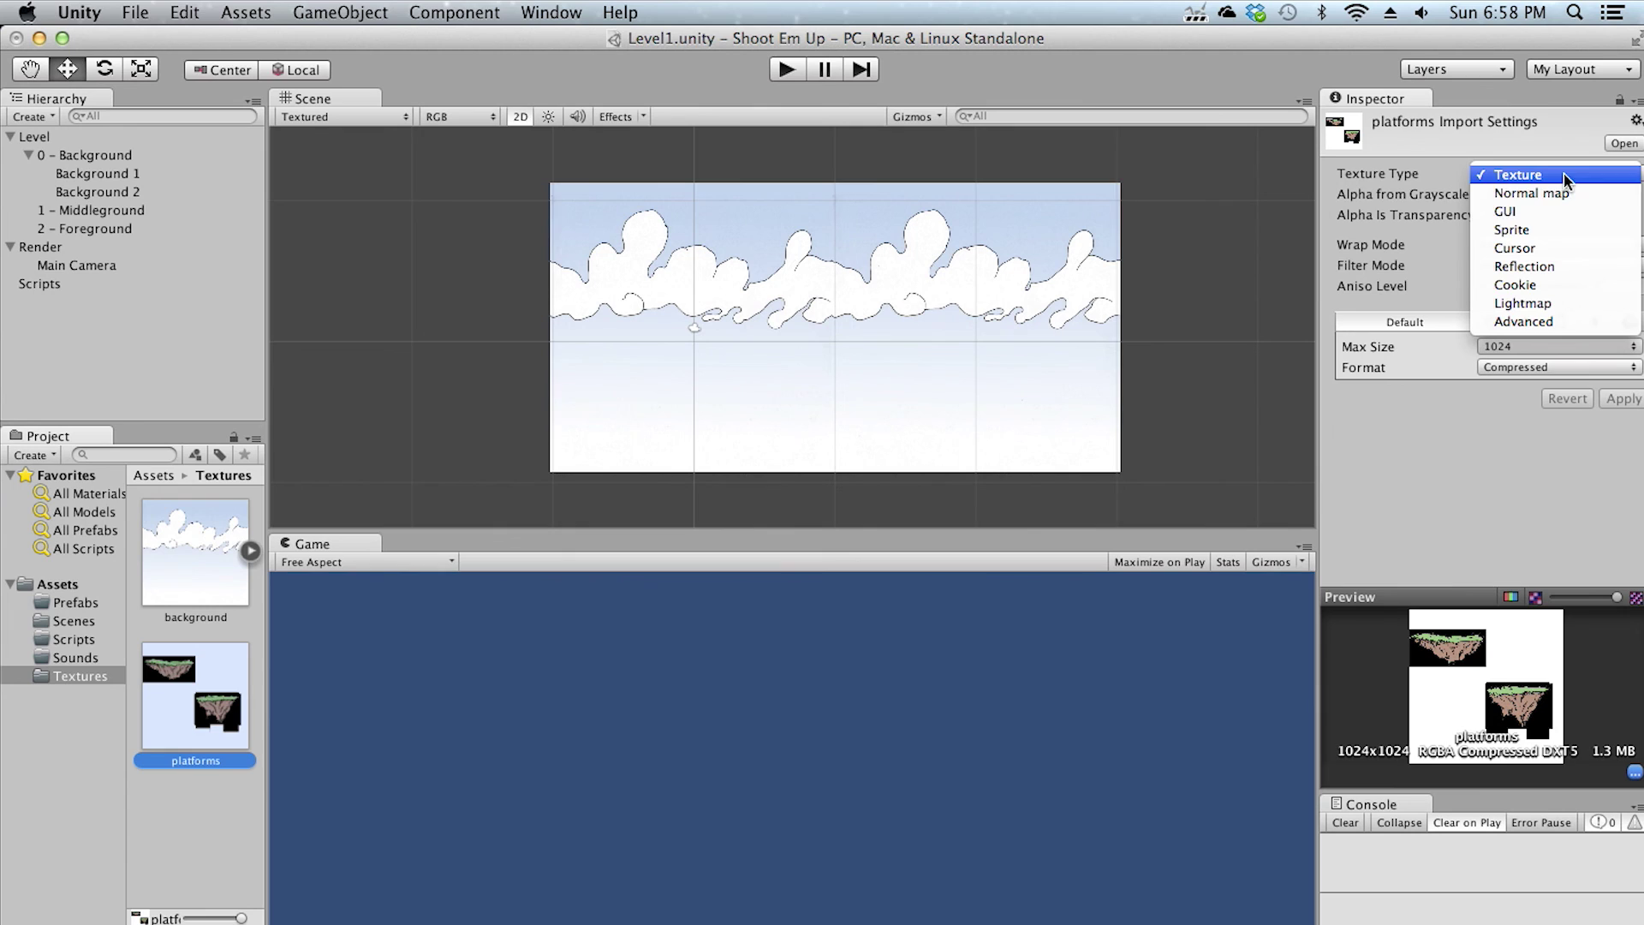
{"action": "left_click", "coordinate": [1530, 231]}
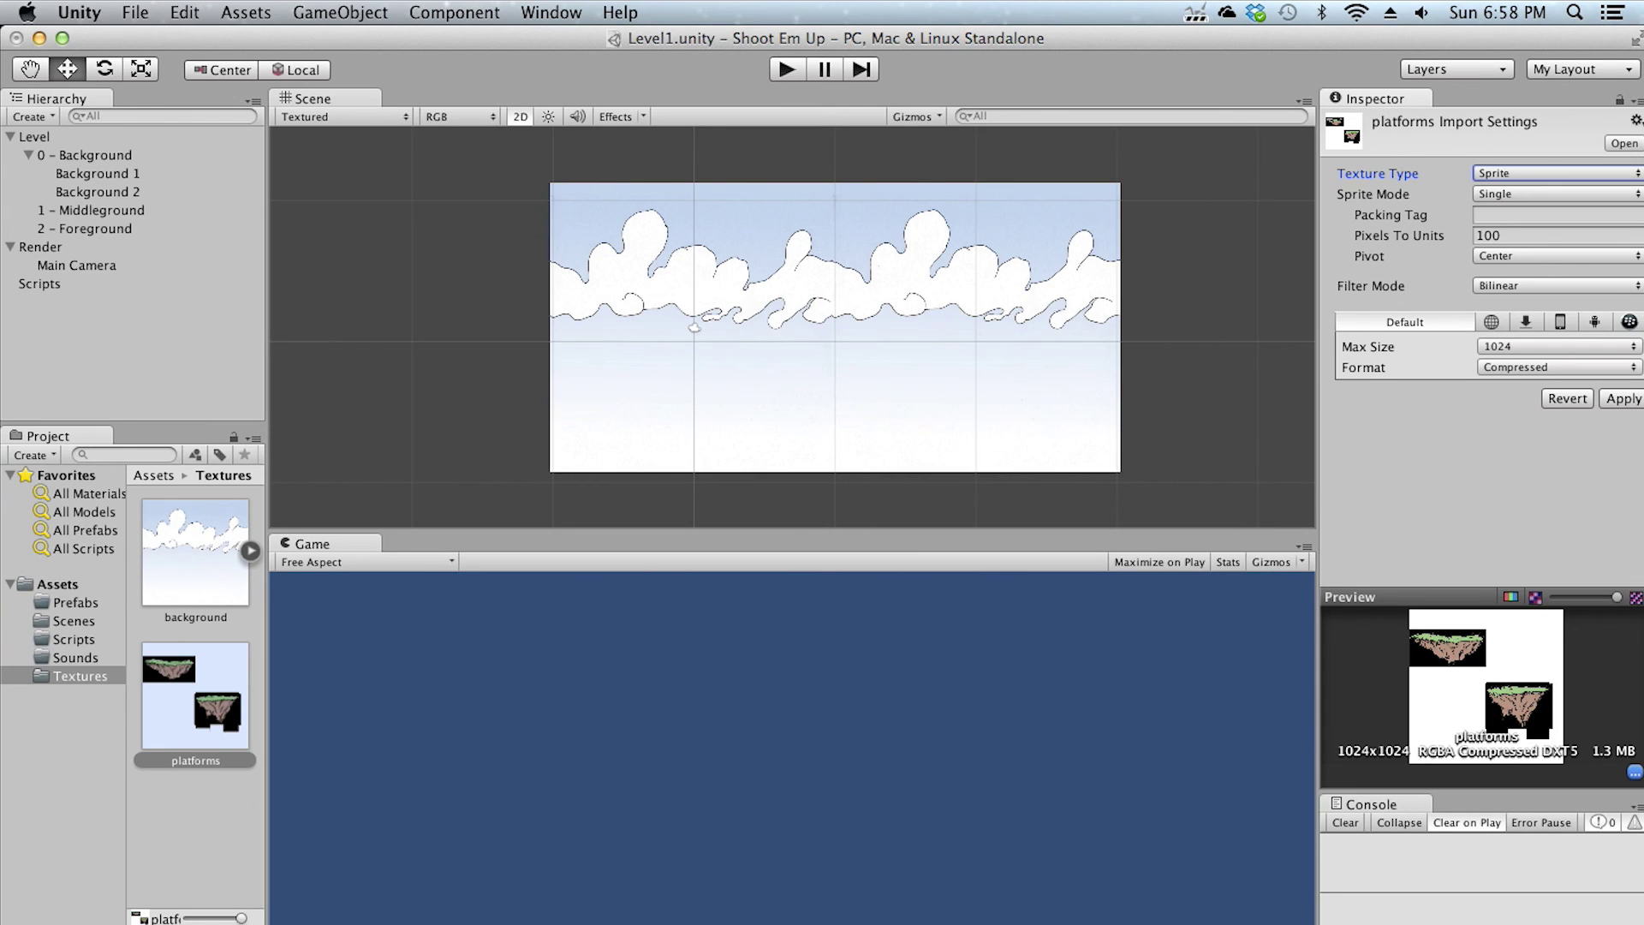
{"action": "left_click_drag", "start_coordinate": [261, 823], "coordinate": [218, 822]}
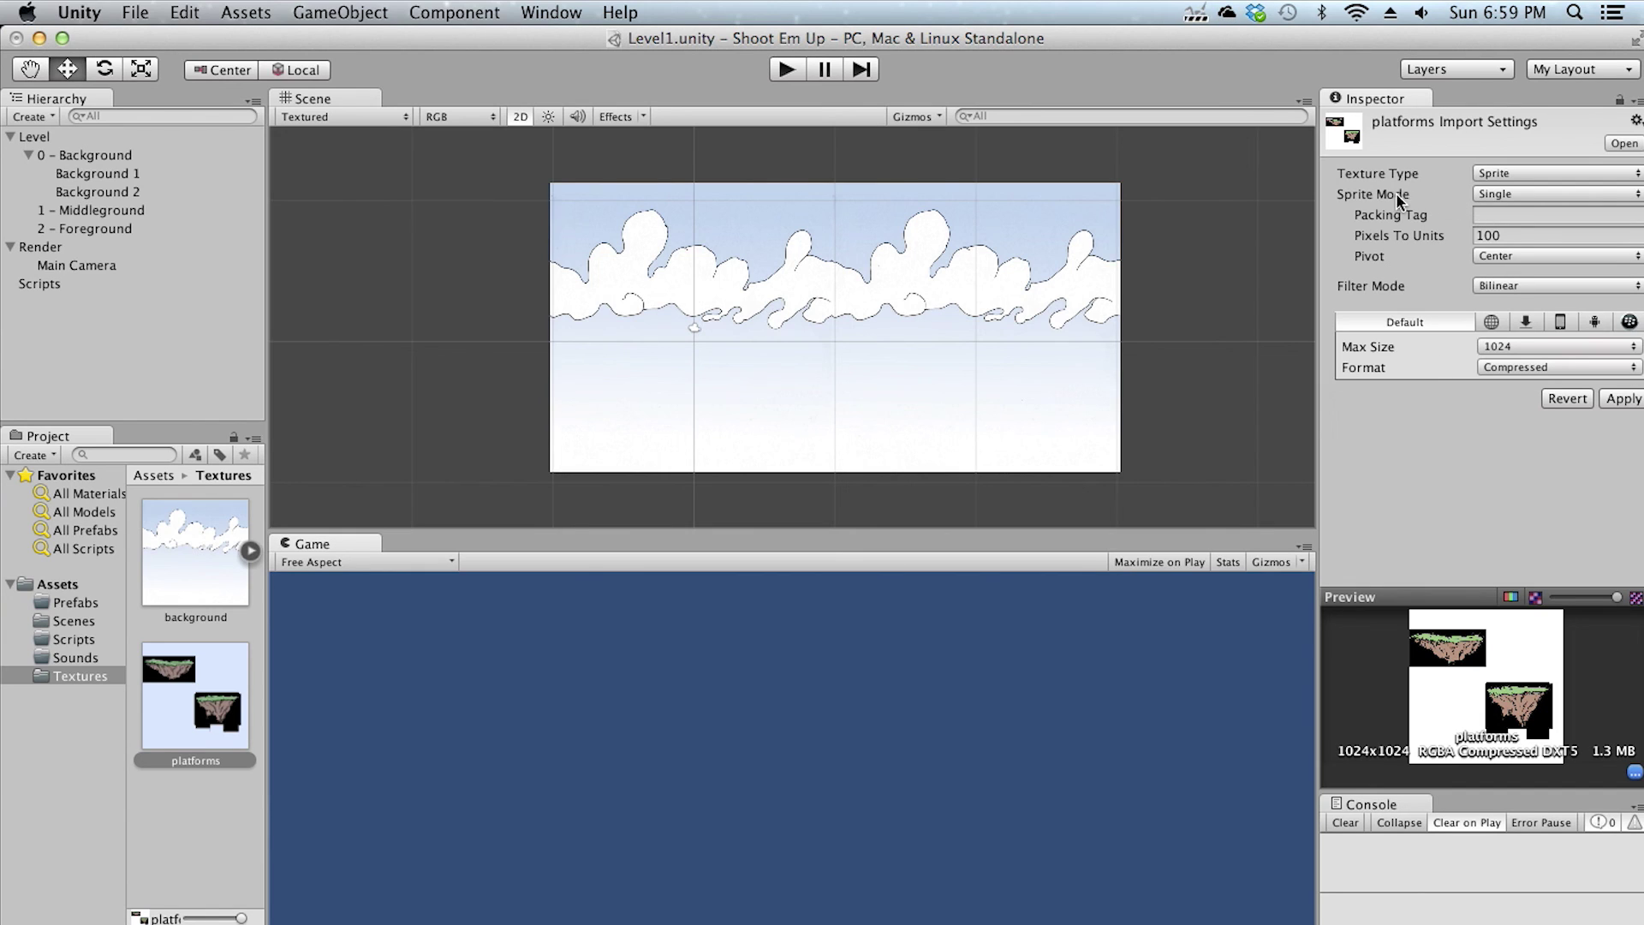
{"action": "left_click", "coordinate": [1504, 196]}
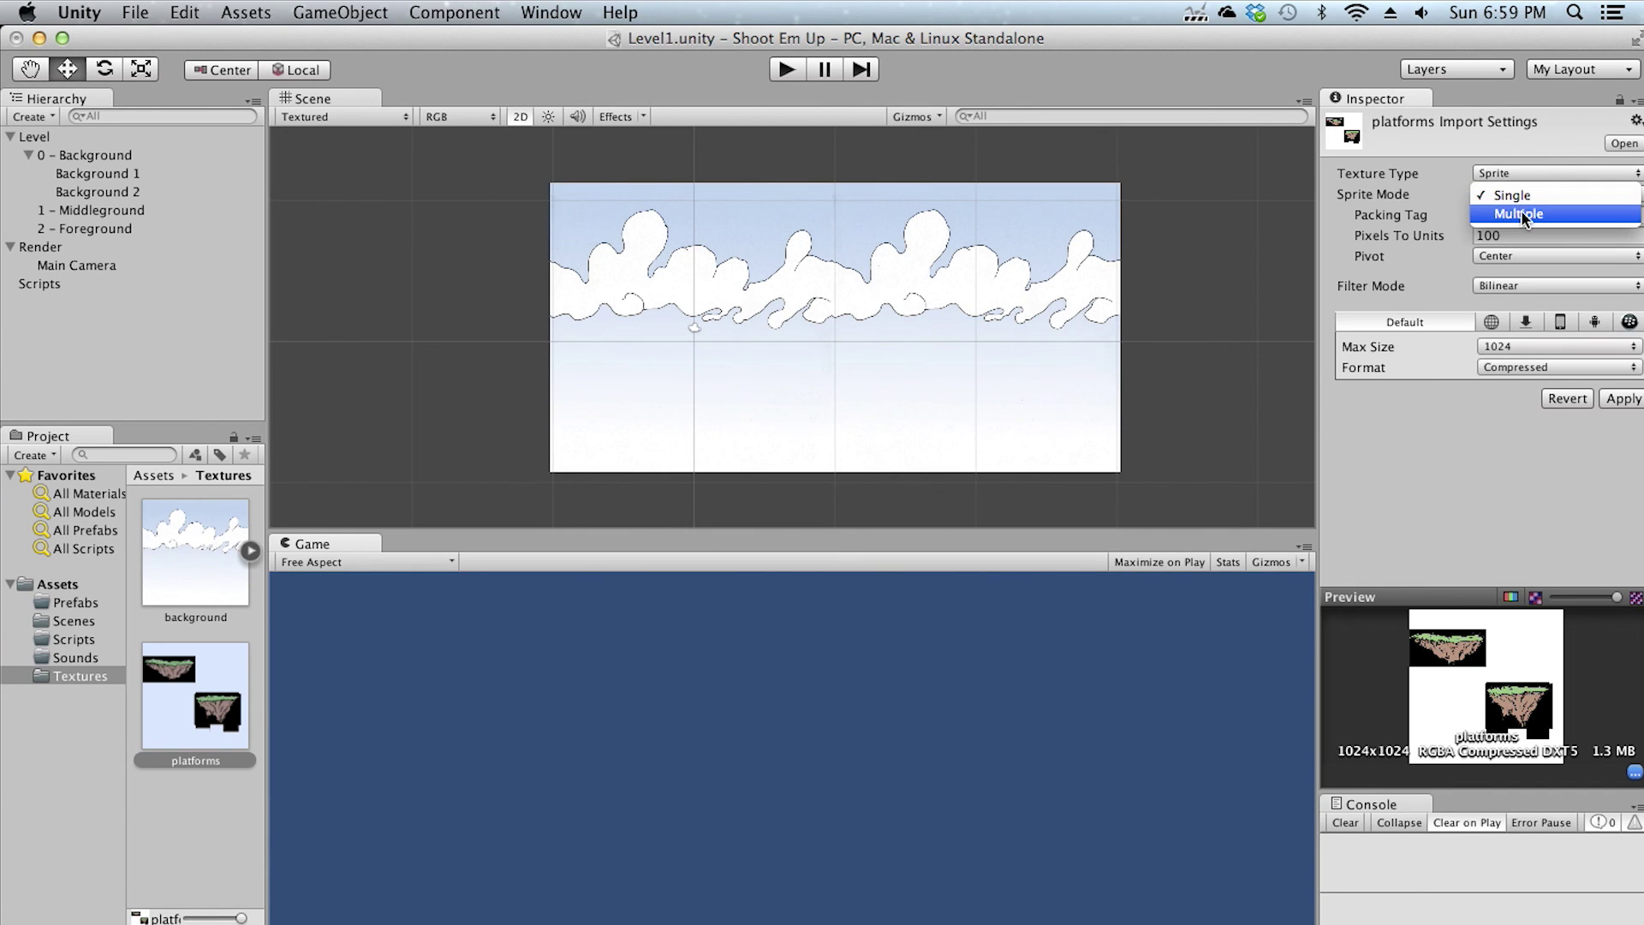
{"action": "left_click", "coordinate": [1521, 209]}
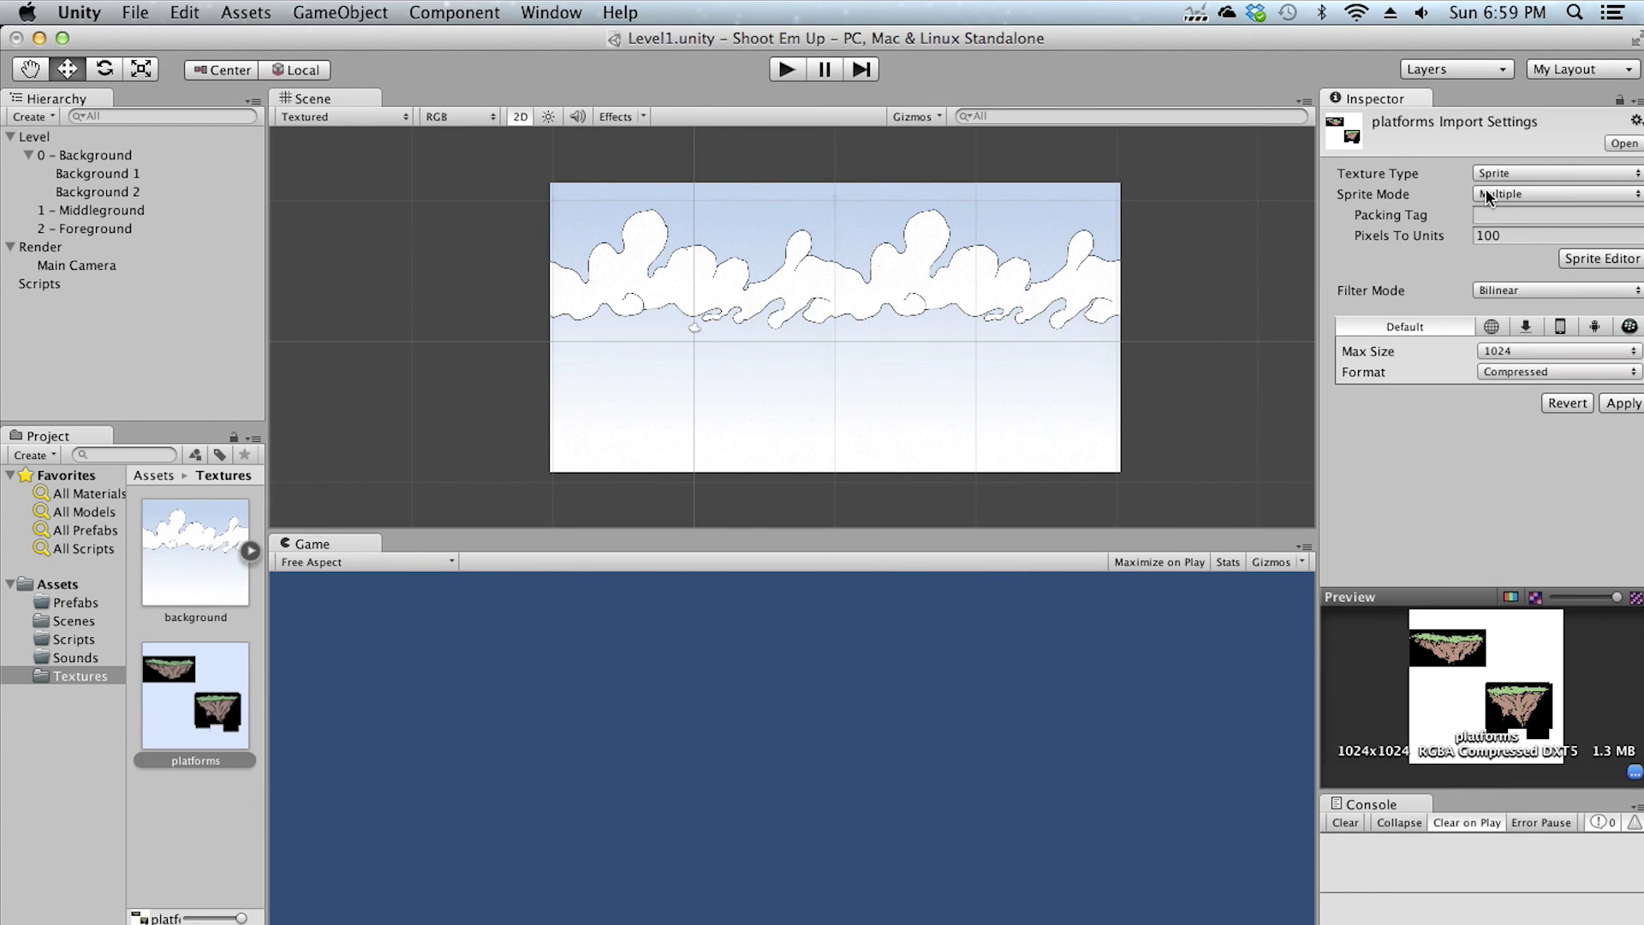
{"action": "left_click", "coordinate": [1580, 265]}
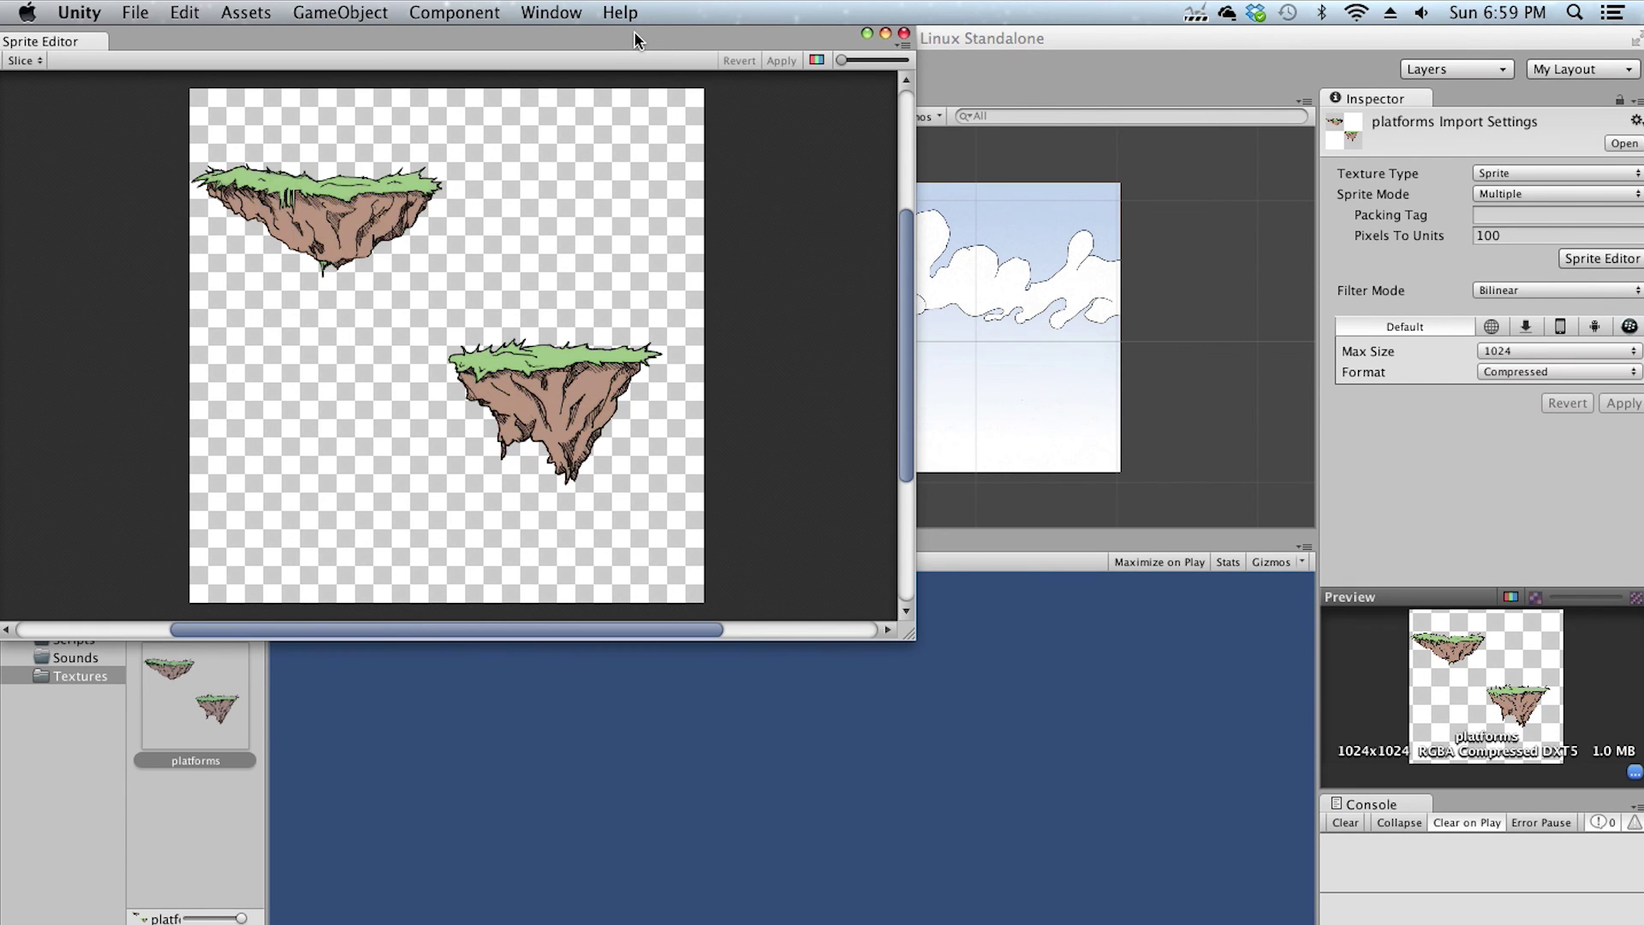
{"action": "left_click_drag", "start_coordinate": [636, 40], "coordinate": [949, 171]}
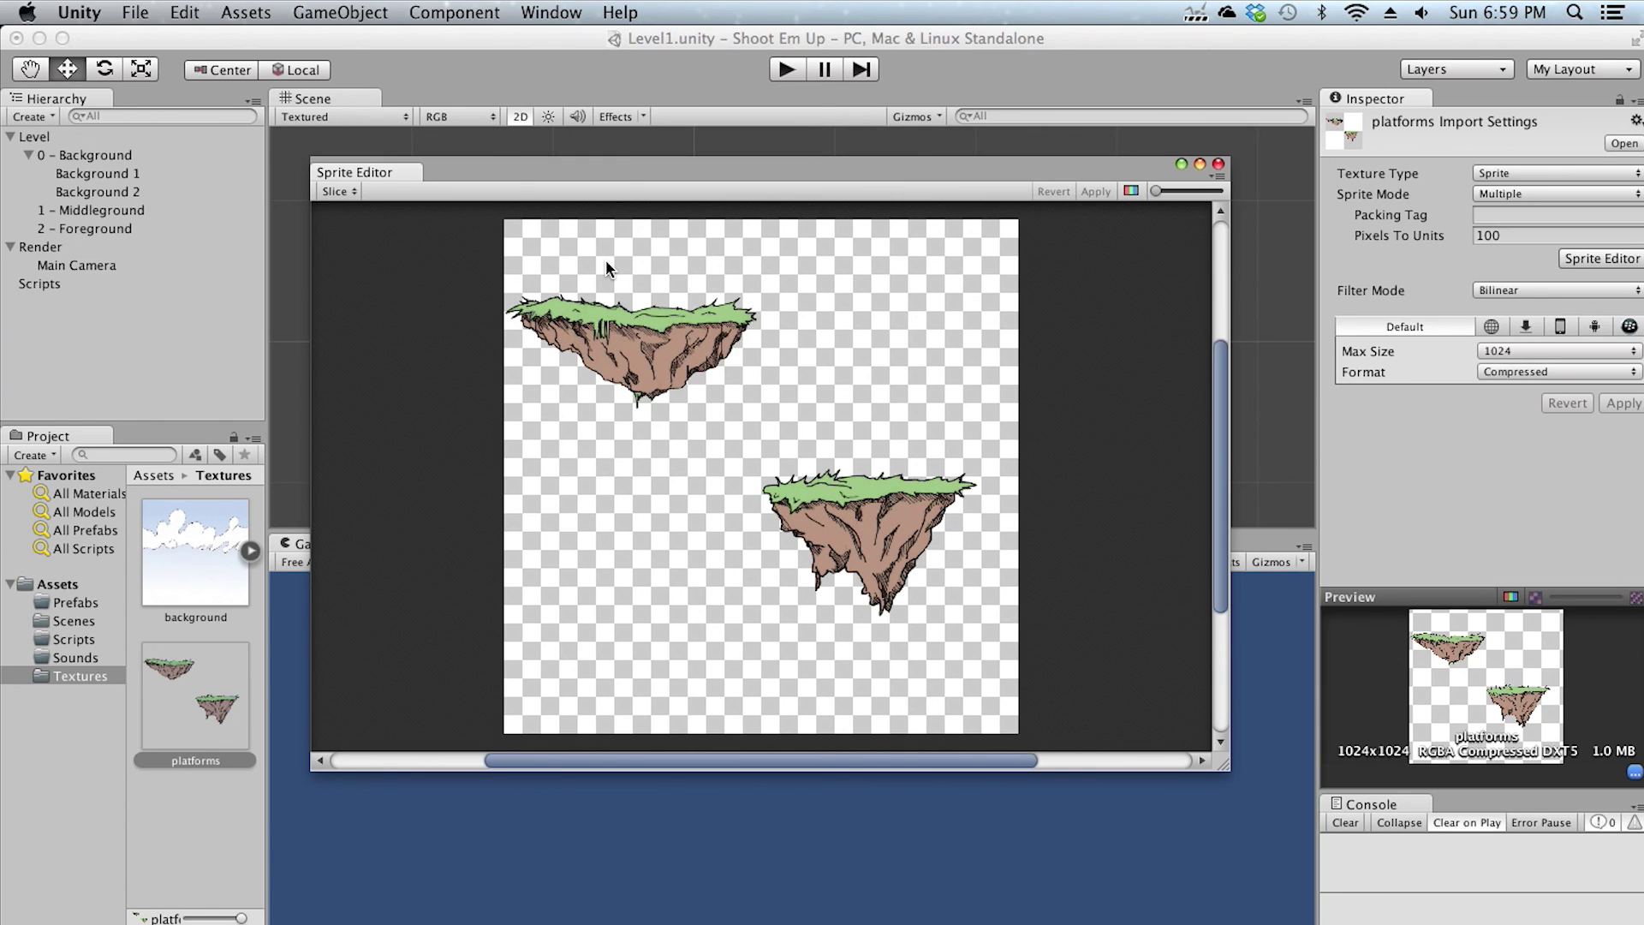
Examine the Sprite Editor's slice options and the available slicing types without slicing the texture
{"action": "left_click", "coordinate": [354, 192]}
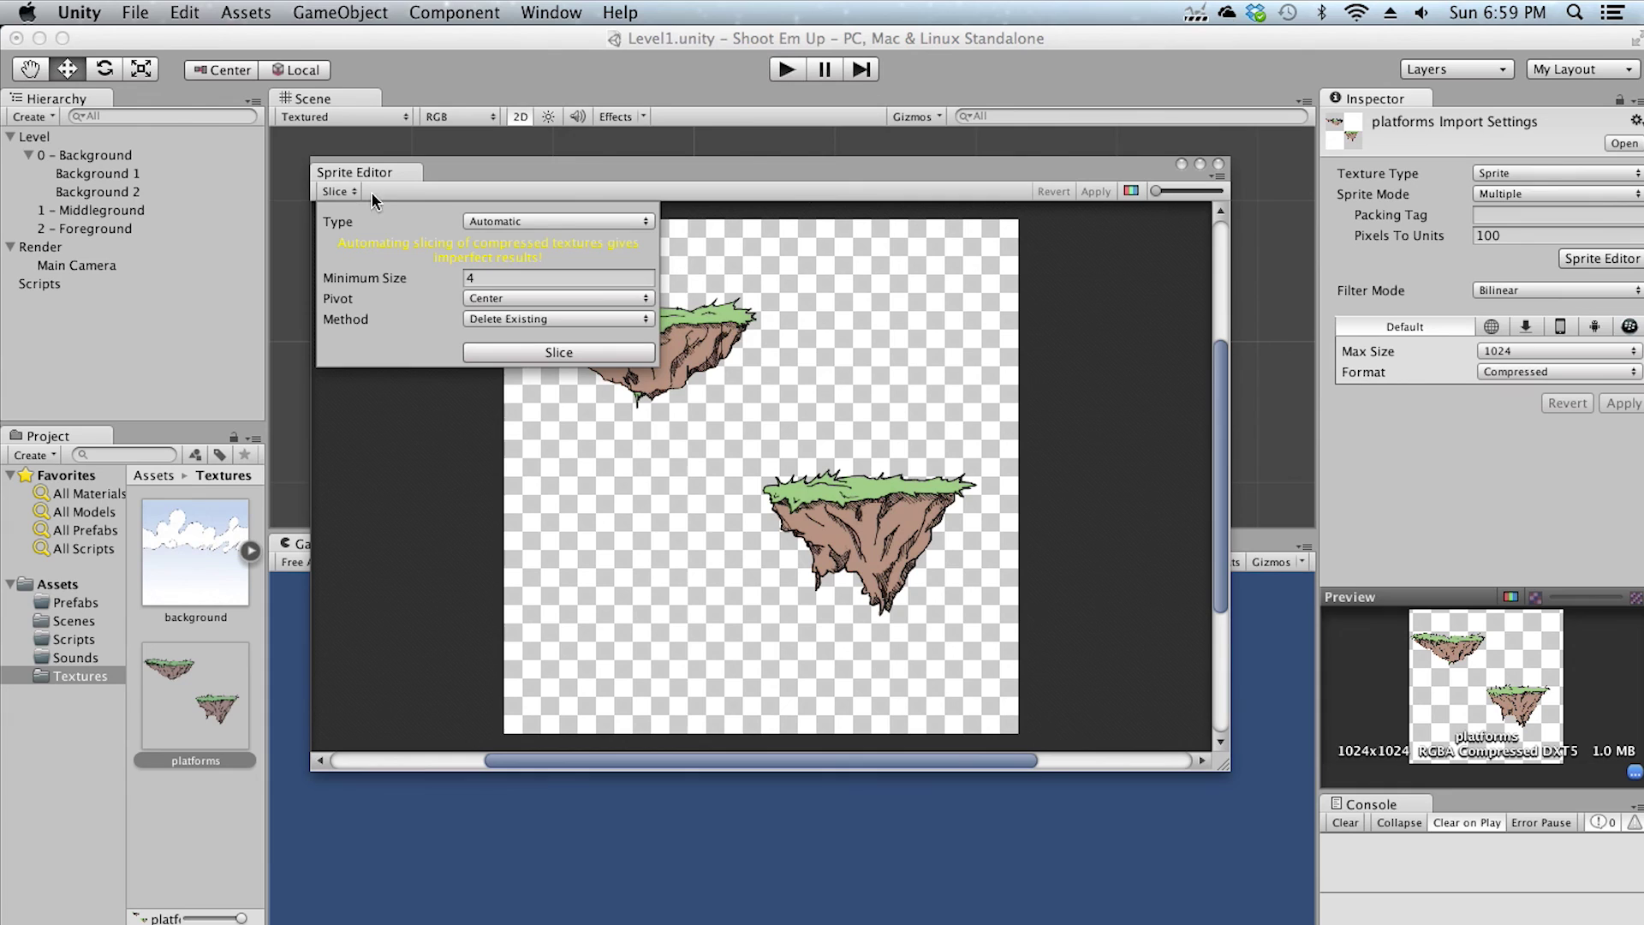
{"action": "left_click", "coordinate": [548, 222]}
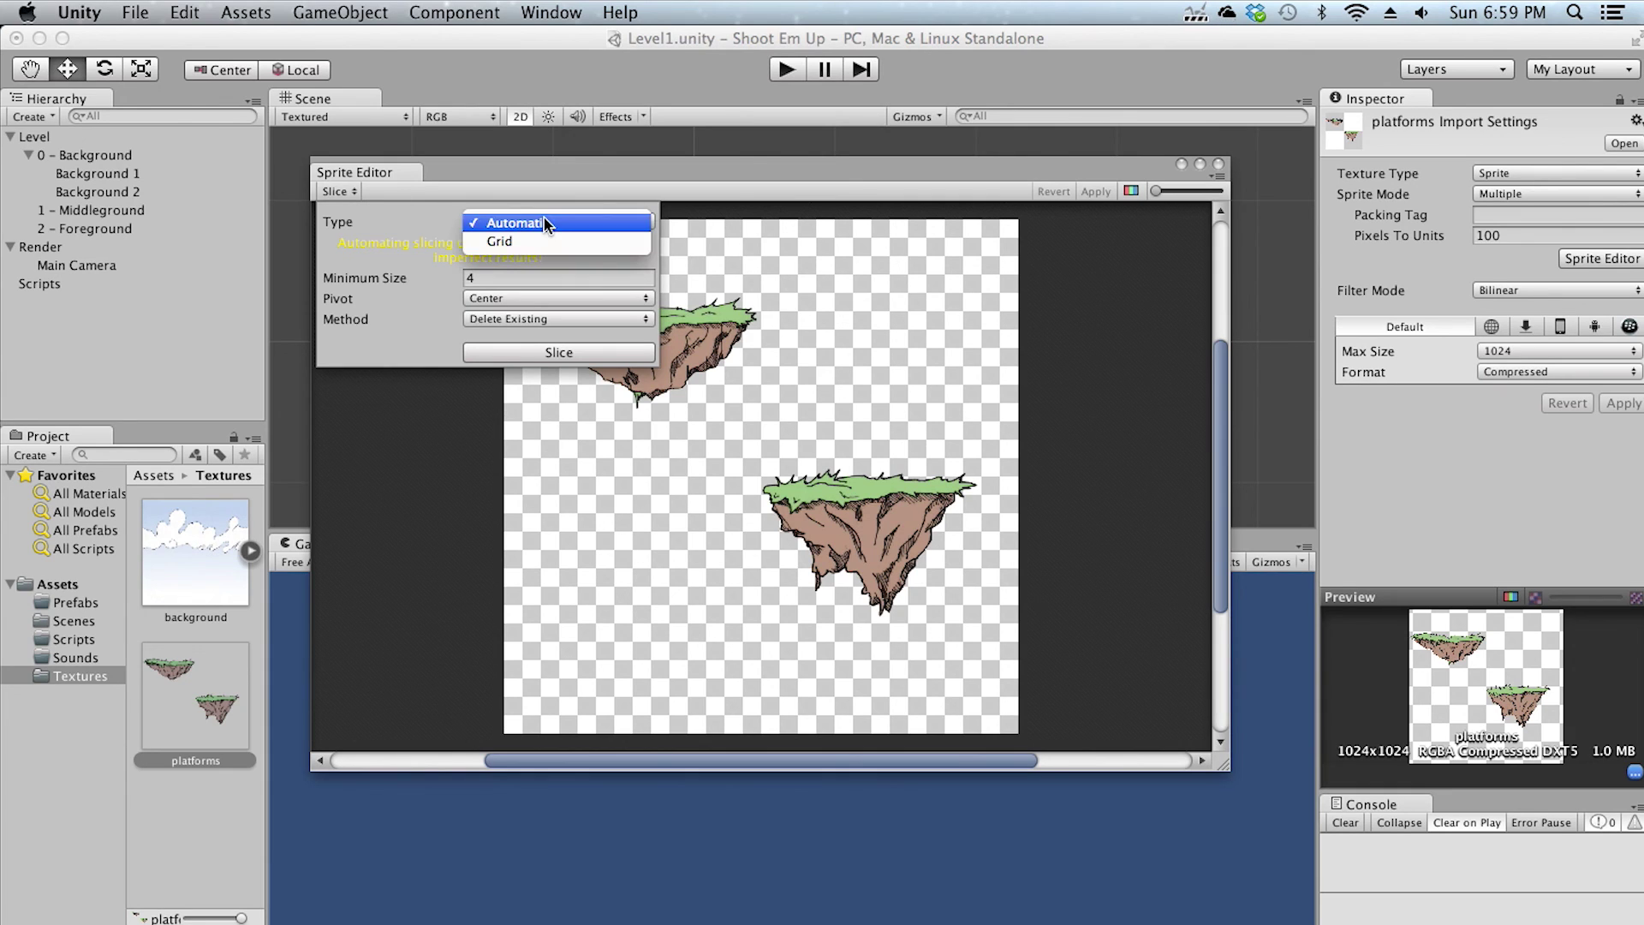
{"action": "left_click", "coordinate": [407, 190]}
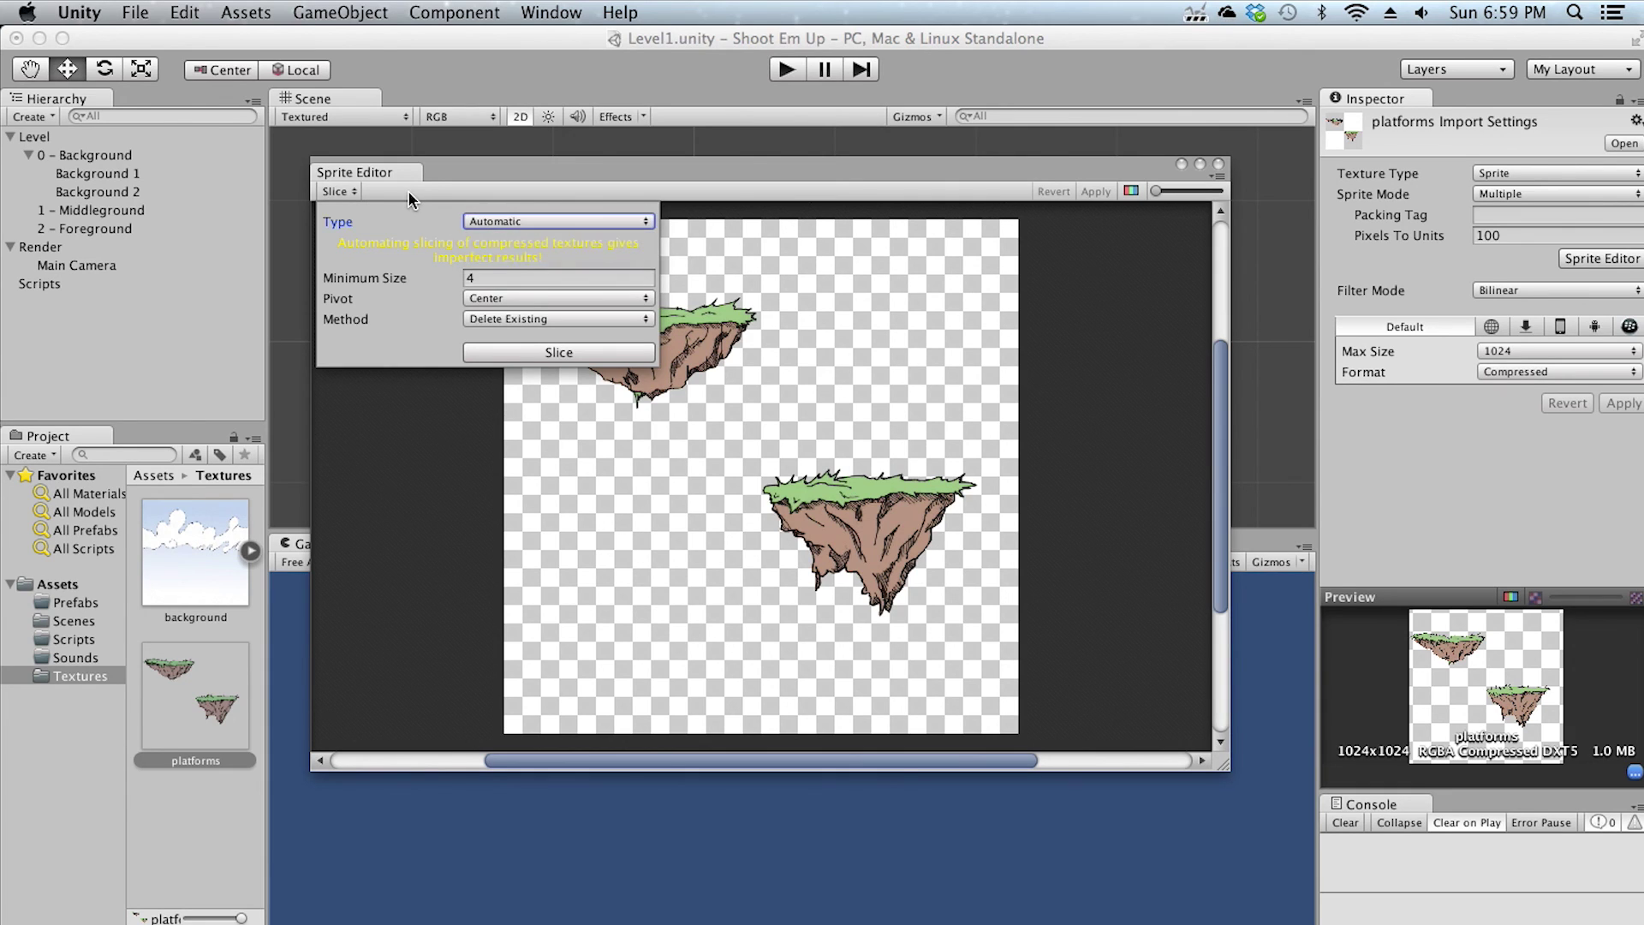
{"action": "left_click", "coordinate": [363, 190]}
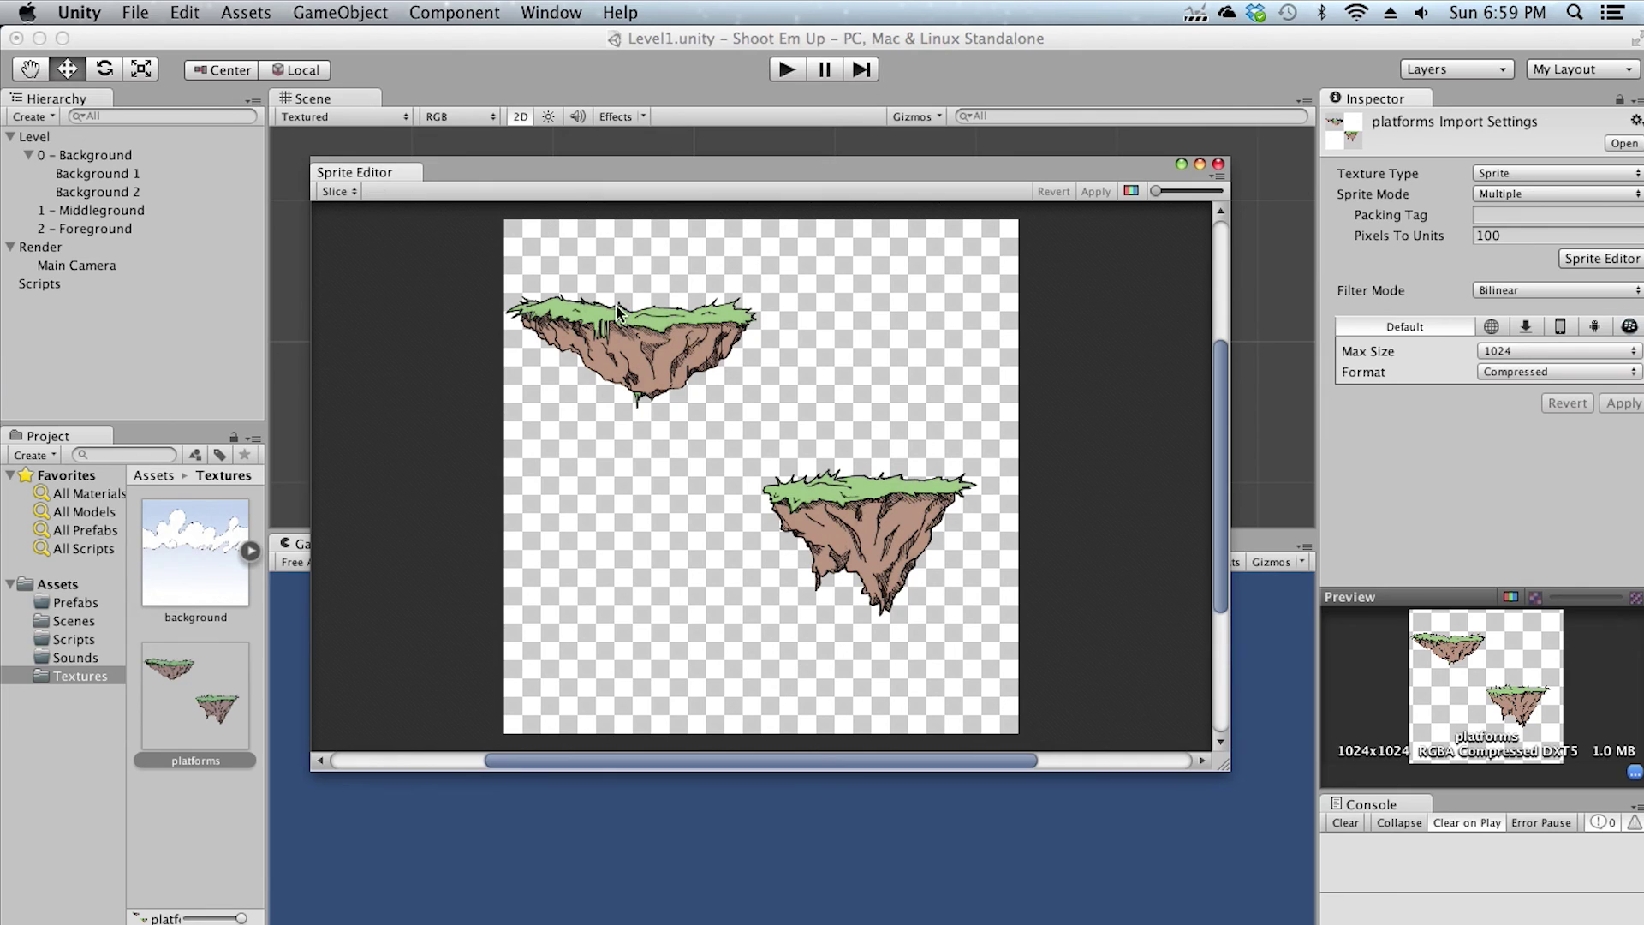
Outline the upper platform as a sprite and tighten the frame to about 1014 by 457 pixels at X 5, Y 1298
{"action": "left_click_drag", "start_coordinate": [505, 277], "coordinate": [760, 411]}
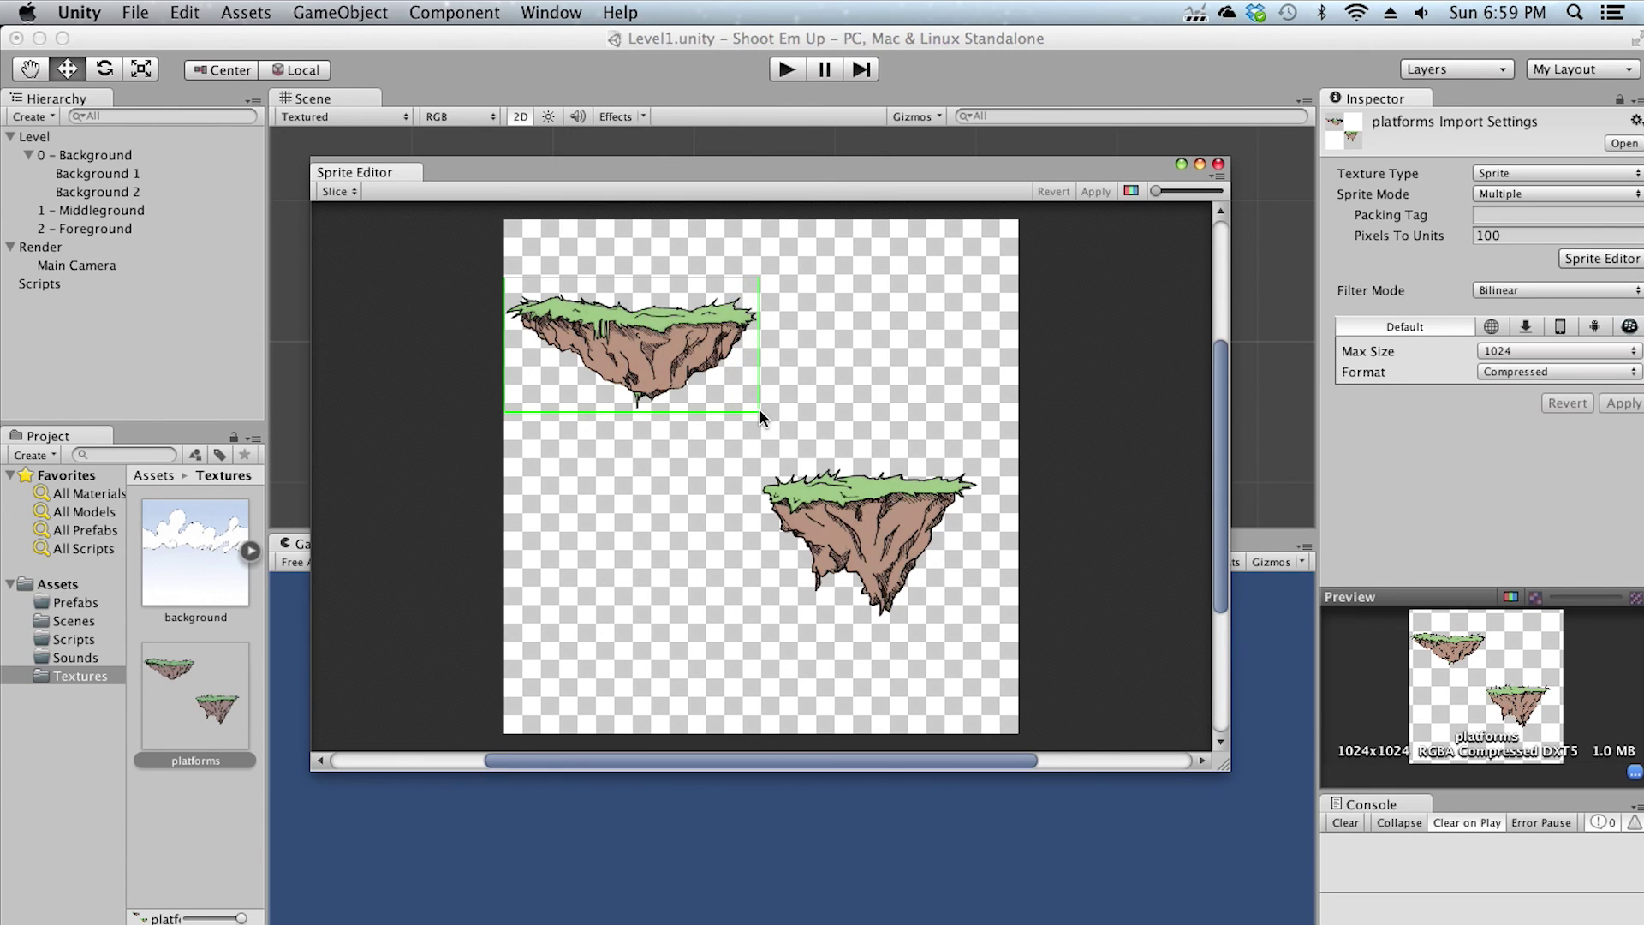
{"action": "left_click_drag", "start_coordinate": [759, 408], "coordinate": [760, 411]}
{"action": "left_click_drag", "start_coordinate": [641, 277], "coordinate": [644, 293]}
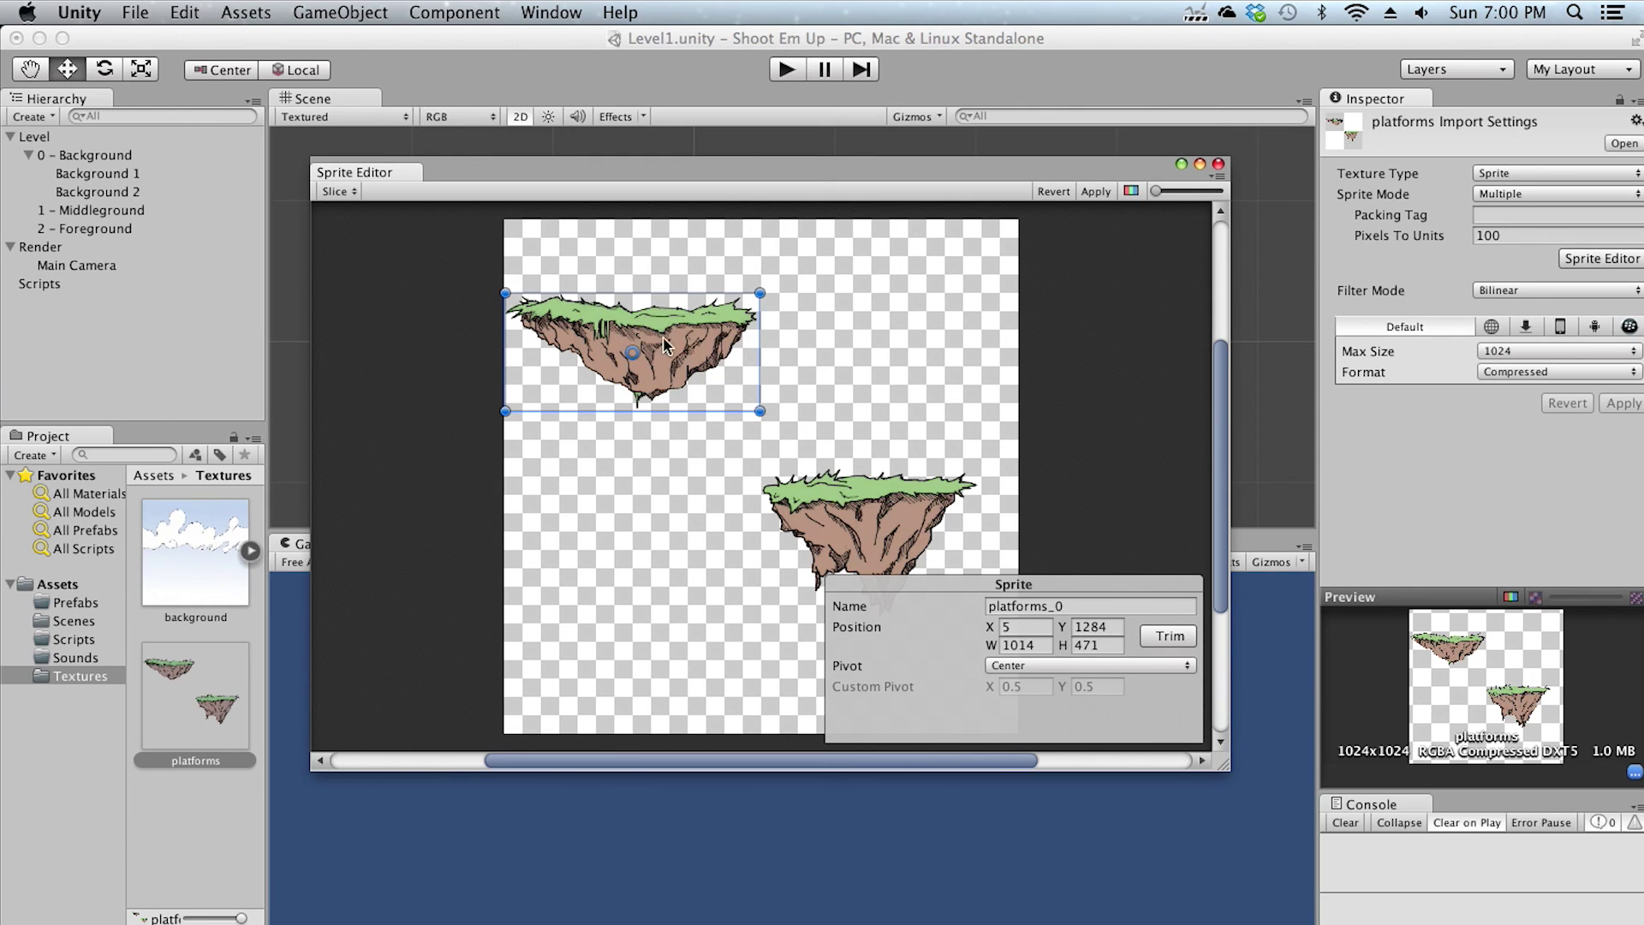
{"action": "left_click_drag", "start_coordinate": [648, 411], "coordinate": [648, 408]}
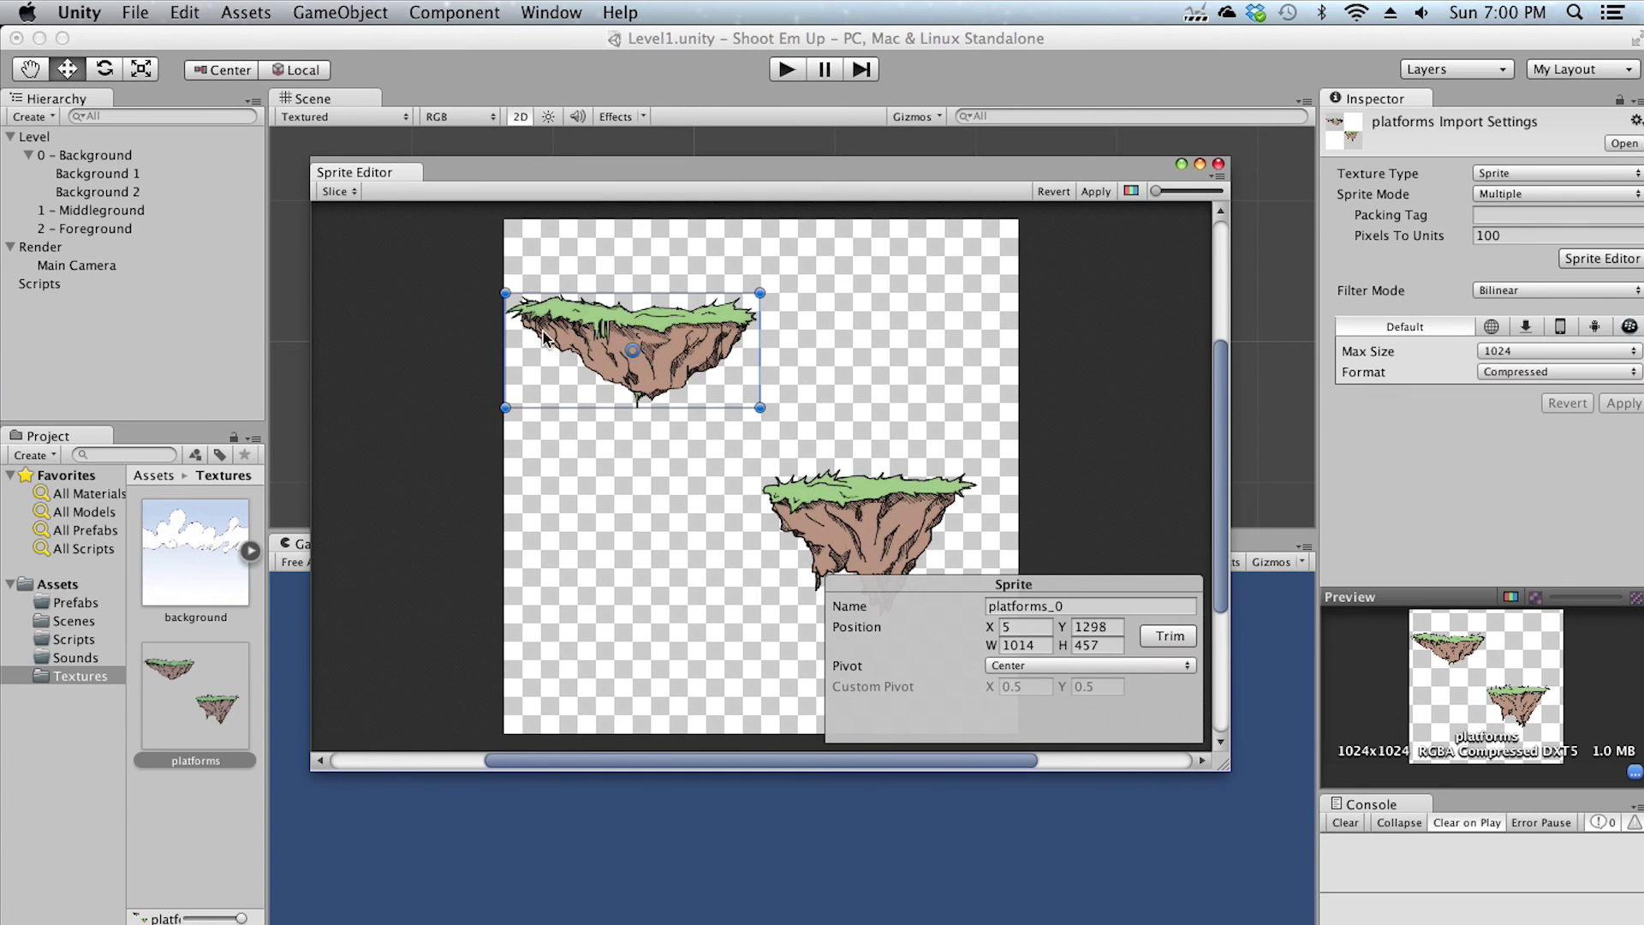
Rename the upper platform's sprite as platform1, trim its frame and apply the changes
{"action": "left_click", "coordinate": [1067, 605]}
{"action": "left_click", "coordinate": [1074, 605]}
{"action": "key", "text": "BackSpace"}
{"action": "key", "text": "BackSpace"}
{"action": "key", "text": "BackSpace"}
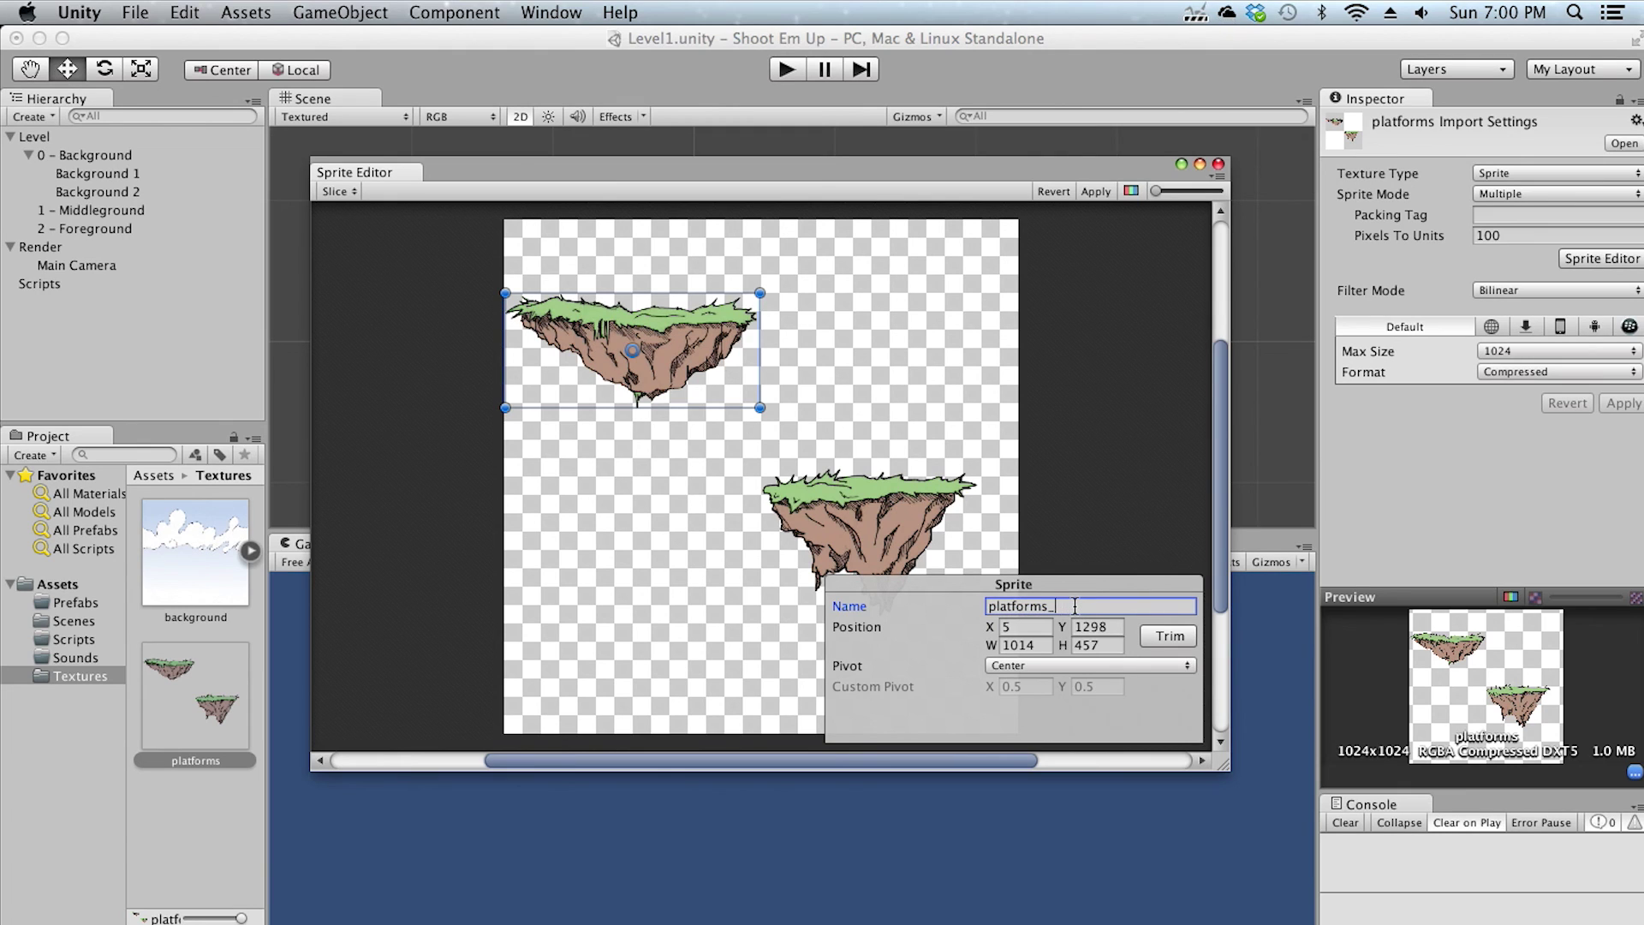
{"action": "type", "text": "1"}
{"action": "left_click", "coordinate": [1159, 637]}
{"action": "left_click", "coordinate": [1096, 194]}
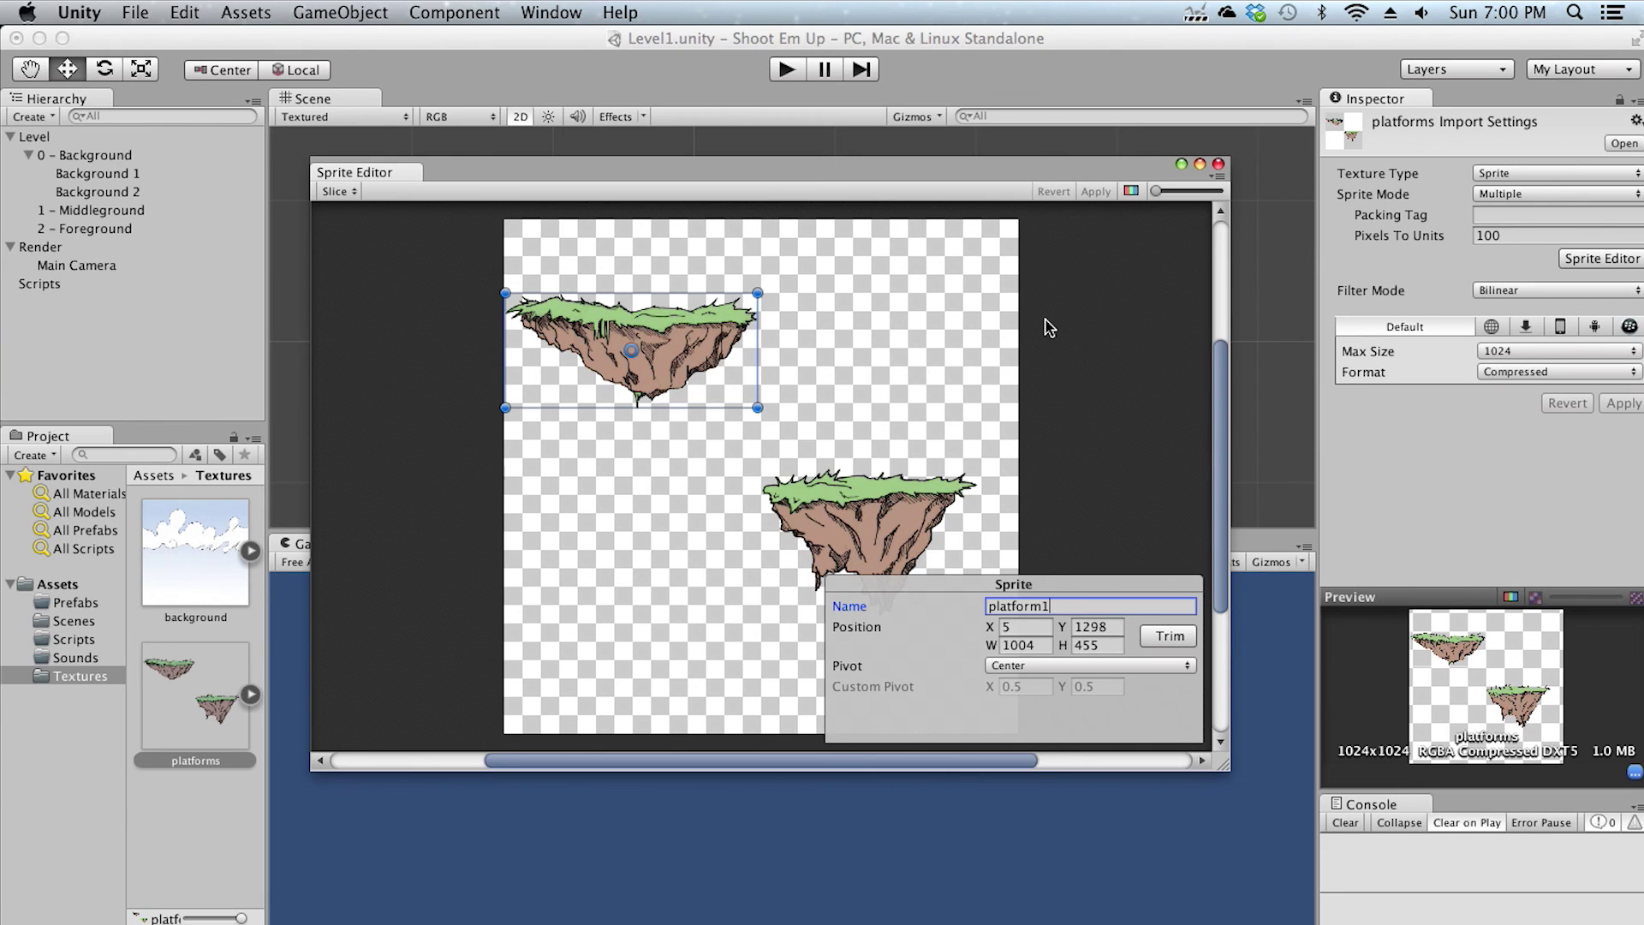
Expand the platforms texture to check platform1, and outline the lower platform in the Sprite Editor at about 886 by 608 pixels
{"action": "left_click", "coordinate": [251, 698]}
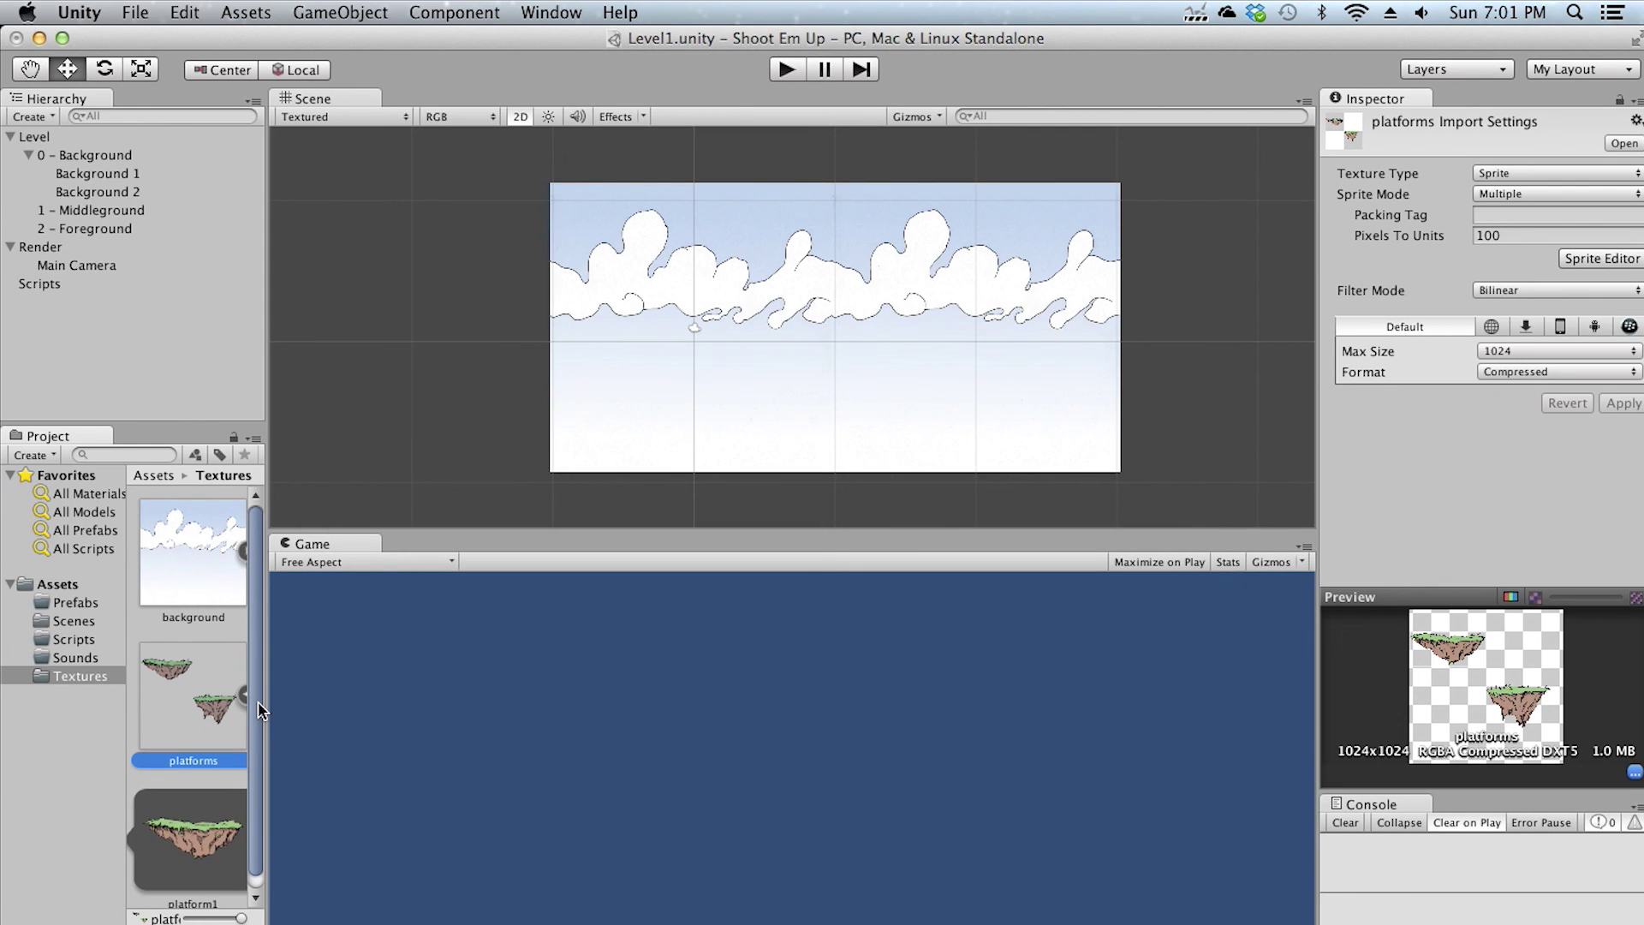
{"action": "left_click", "coordinate": [201, 815]}
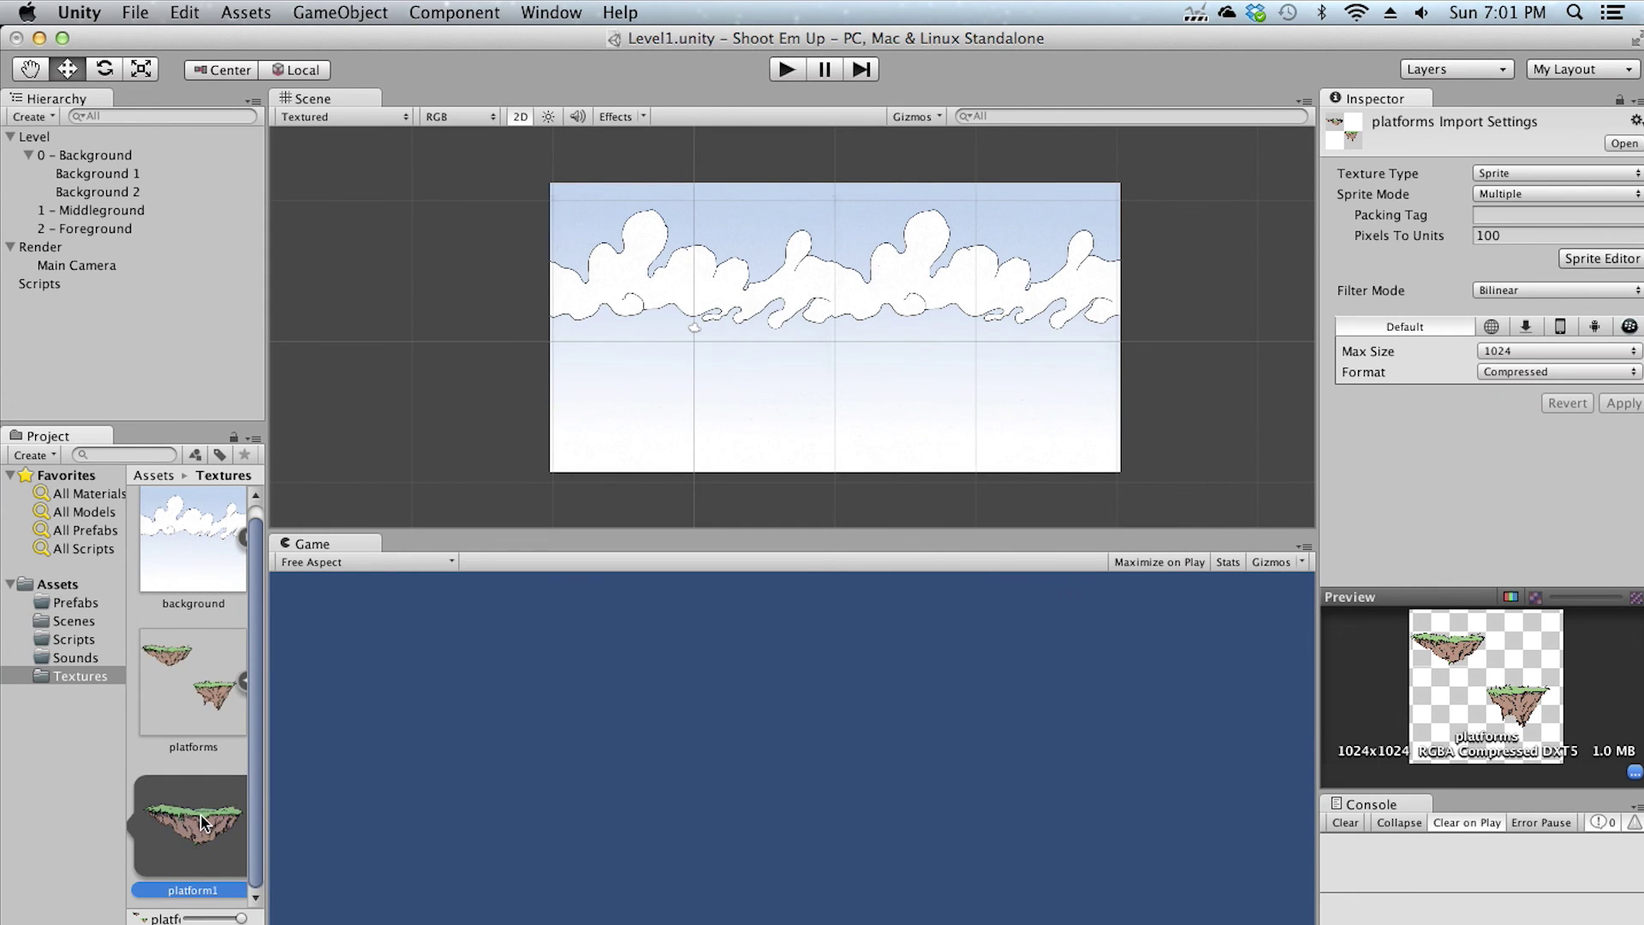
{"action": "left_click", "coordinate": [224, 711]}
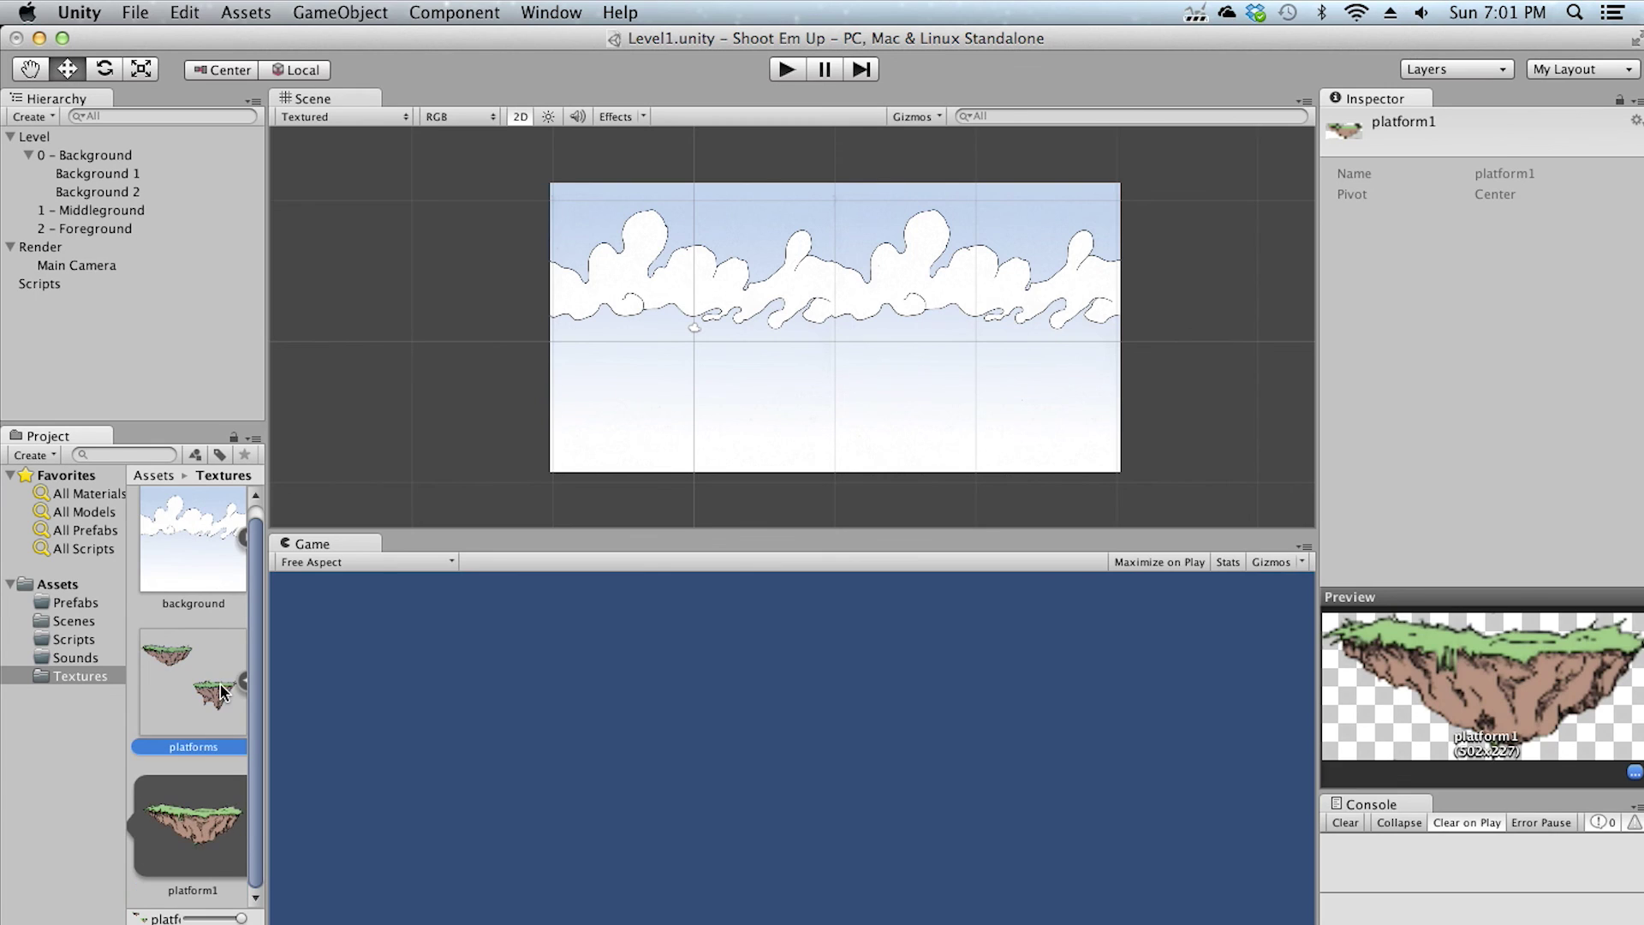
{"action": "left_click", "coordinate": [1576, 260]}
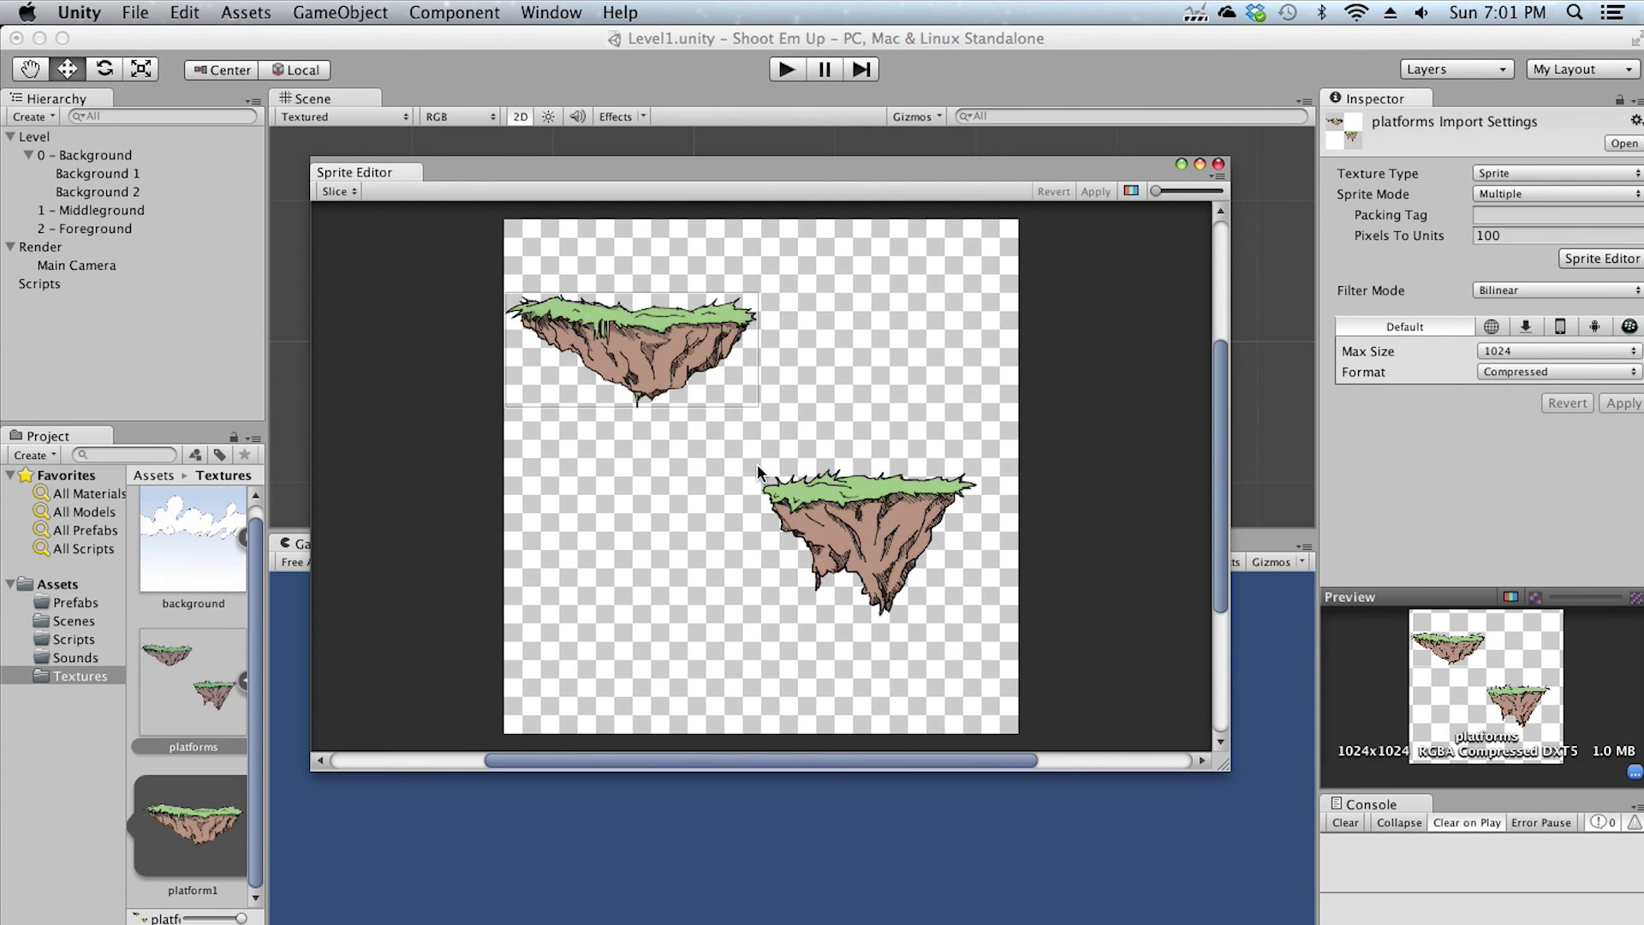
{"action": "left_click_drag", "start_coordinate": [757, 467], "coordinate": [979, 618]}
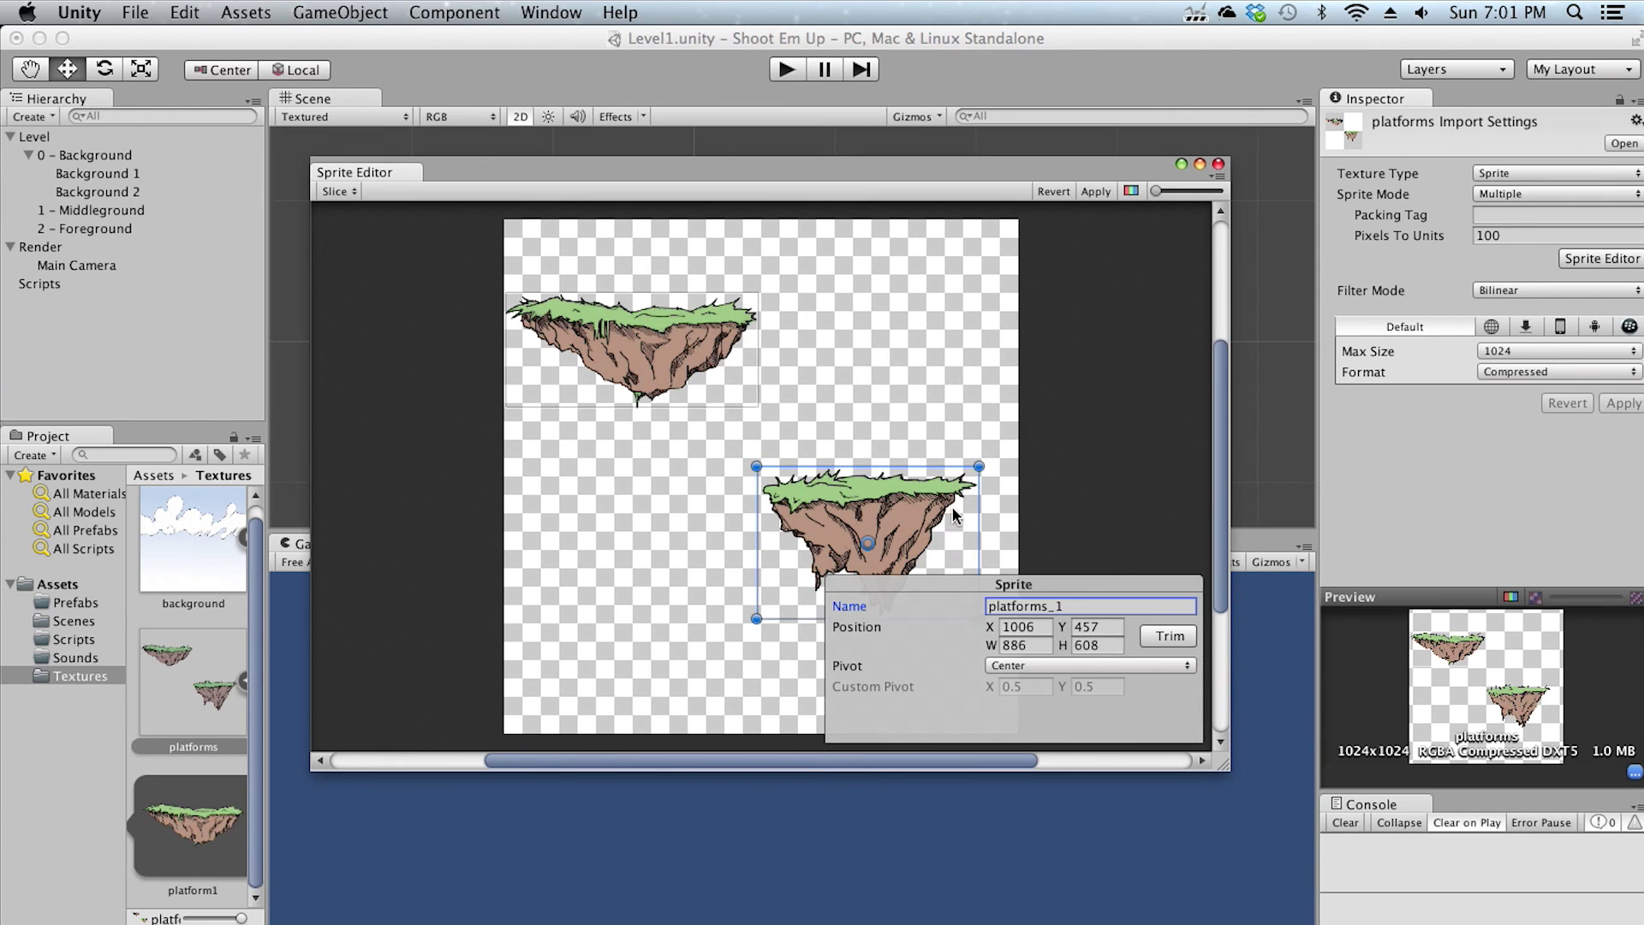
Rename the lower platform's sprite as platform2, trim its frame, apply the changes and close the Sprite Editor
{"action": "left_click", "coordinate": [1092, 608]}
{"action": "left_click", "coordinate": [1092, 609]}
{"action": "type", "text": "2"}
{"action": "left_click", "coordinate": [1165, 638]}
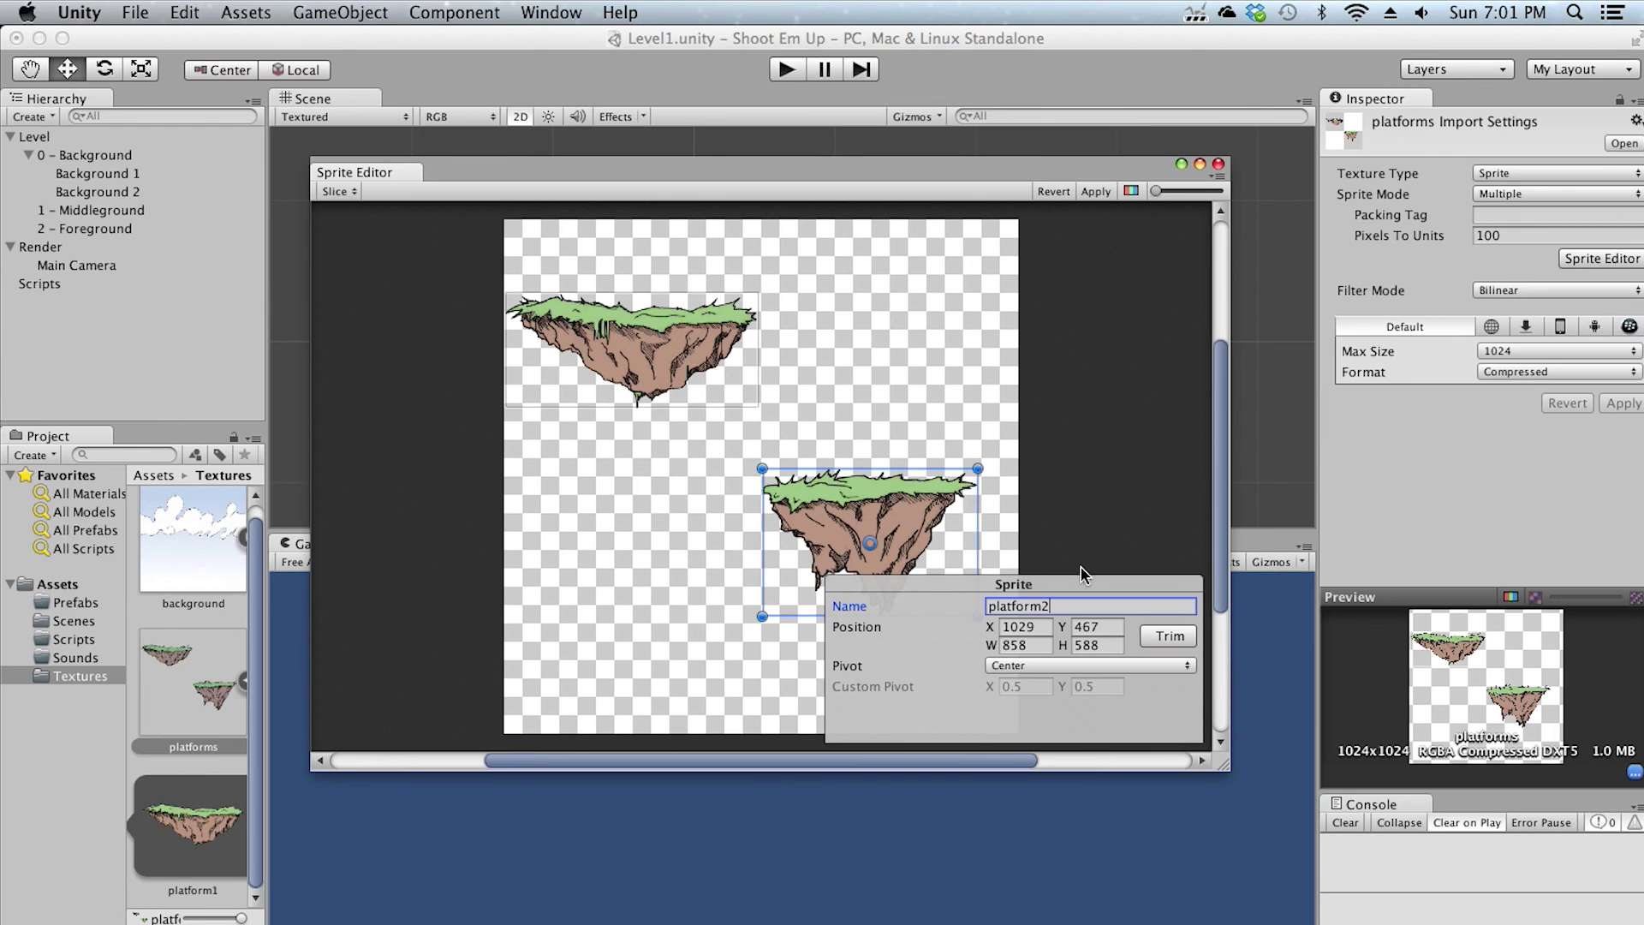
{"action": "left_click", "coordinate": [1094, 191]}
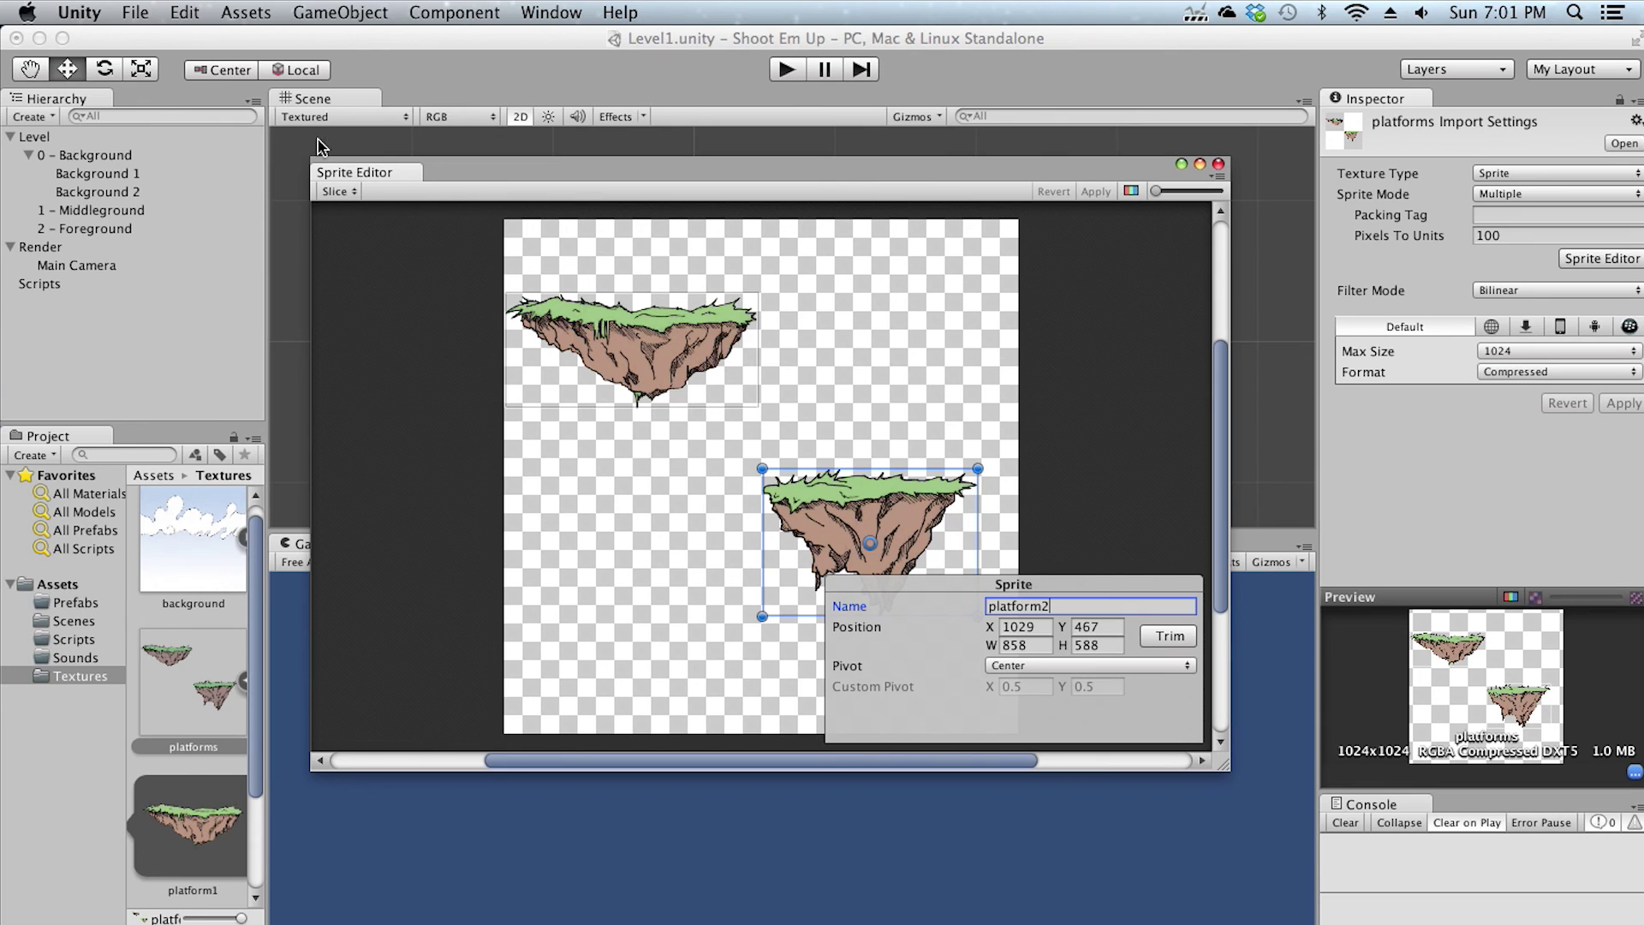
{"action": "left_click_drag", "start_coordinate": [454, 174], "coordinate": [501, 175]}
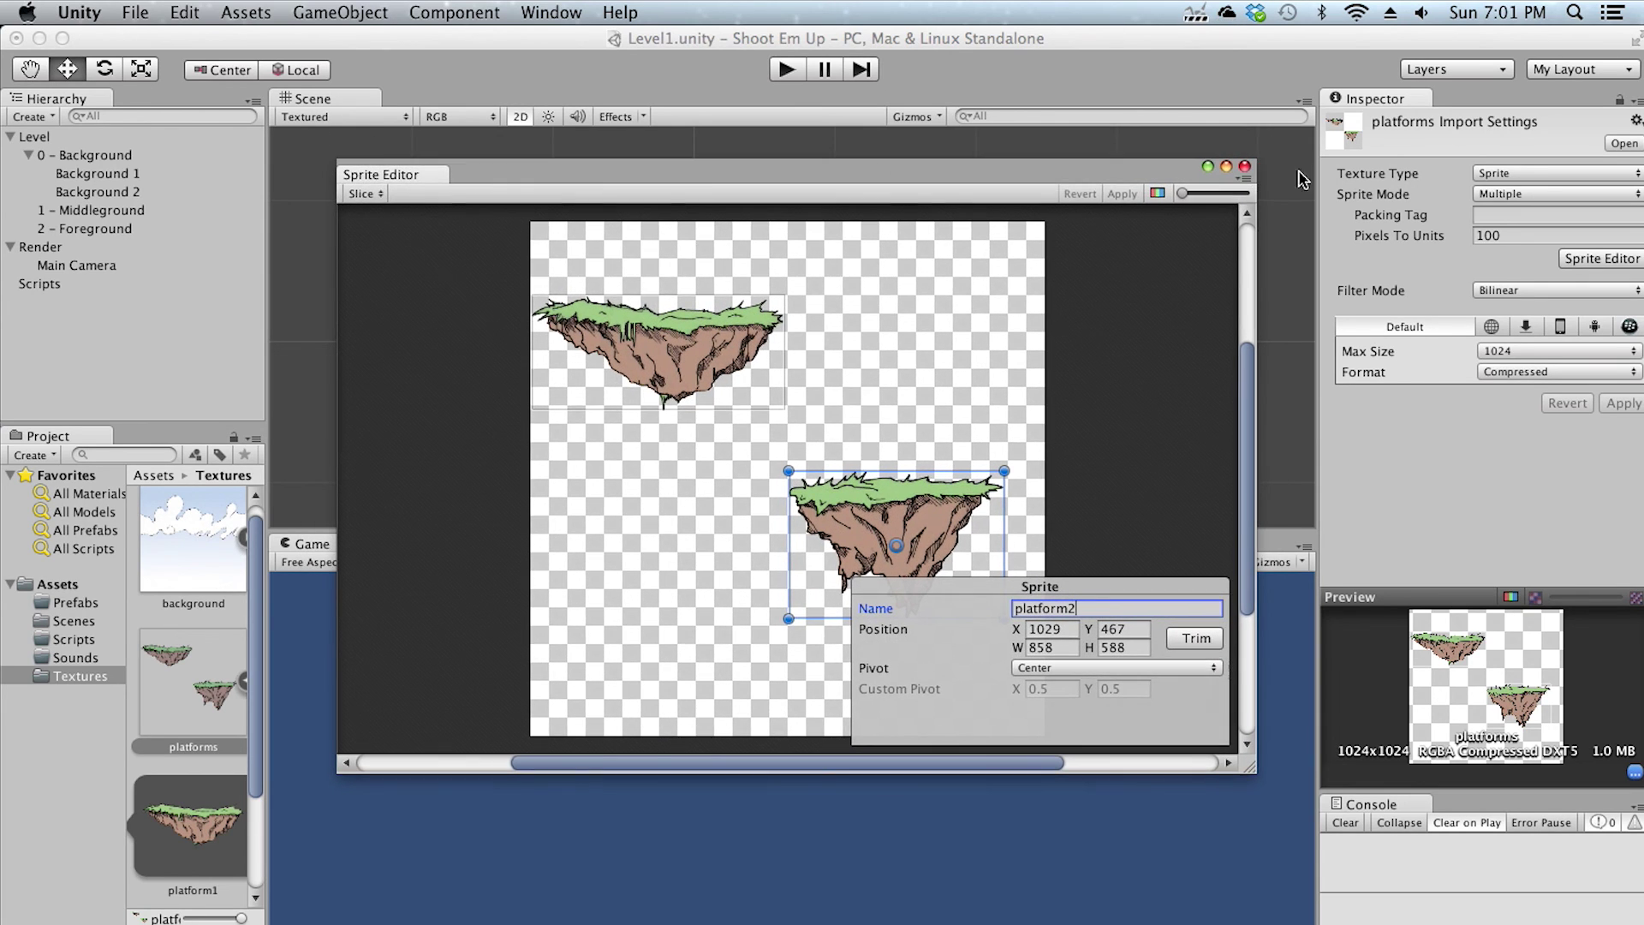
{"action": "left_click", "coordinate": [1245, 167]}
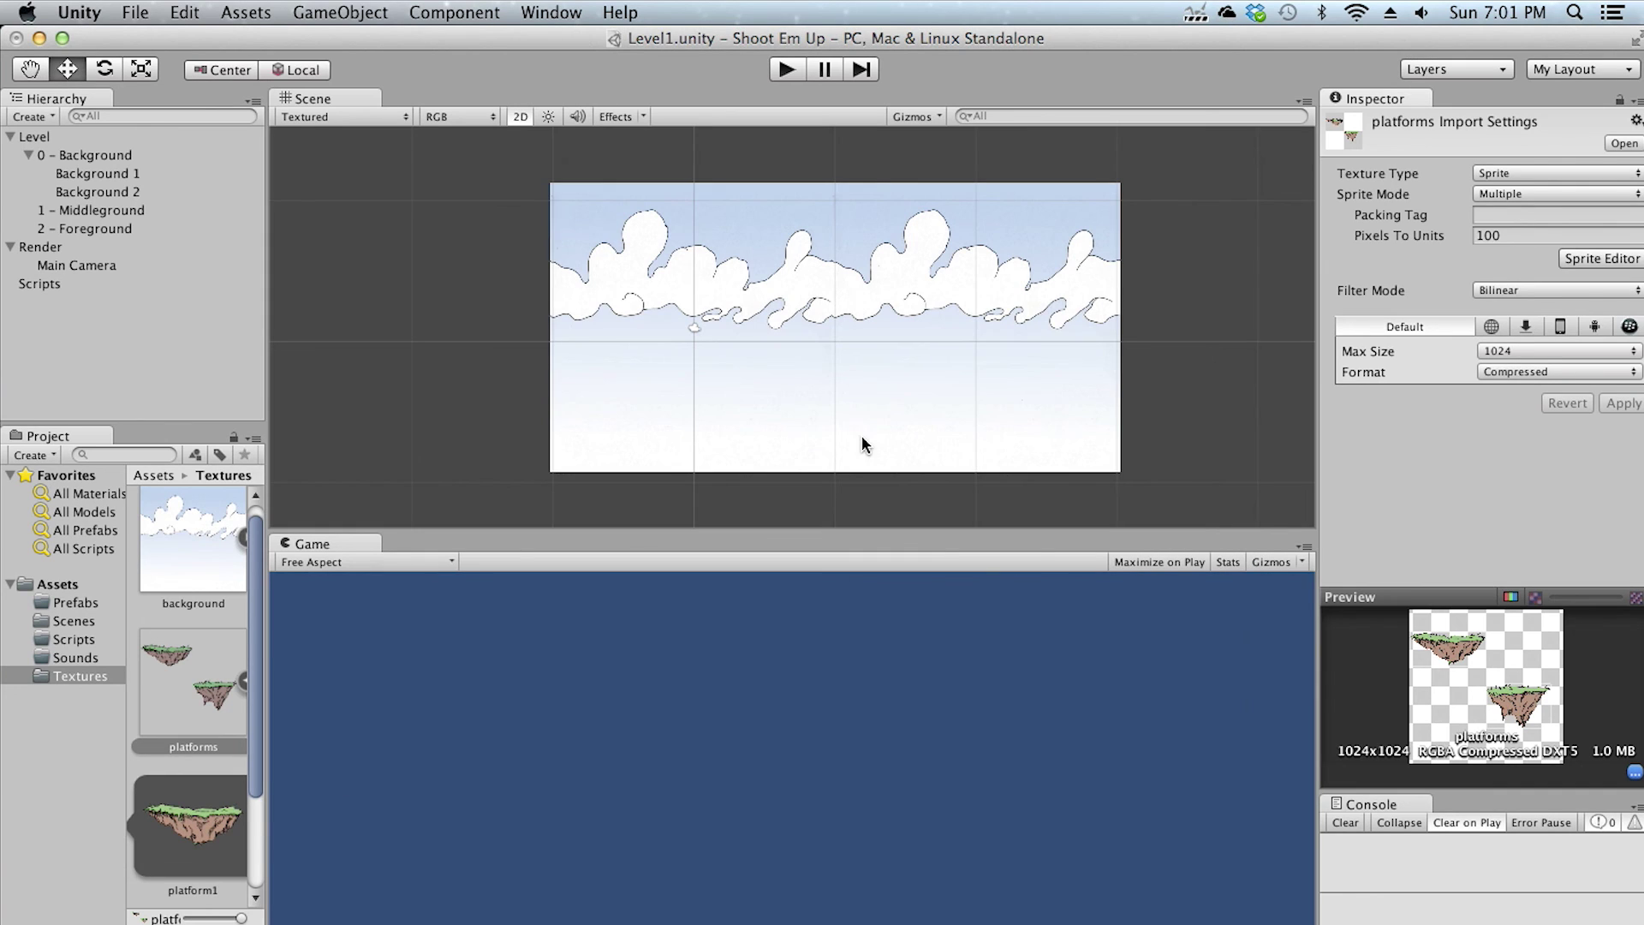
Widen the project's asset view and select the platform2 sprite under the platforms texture
{"action": "left_click_drag", "start_coordinate": [255, 696], "coordinate": [378, 784]}
{"action": "left_click", "coordinate": [289, 732]}
{"action": "key", "text": "Down"}
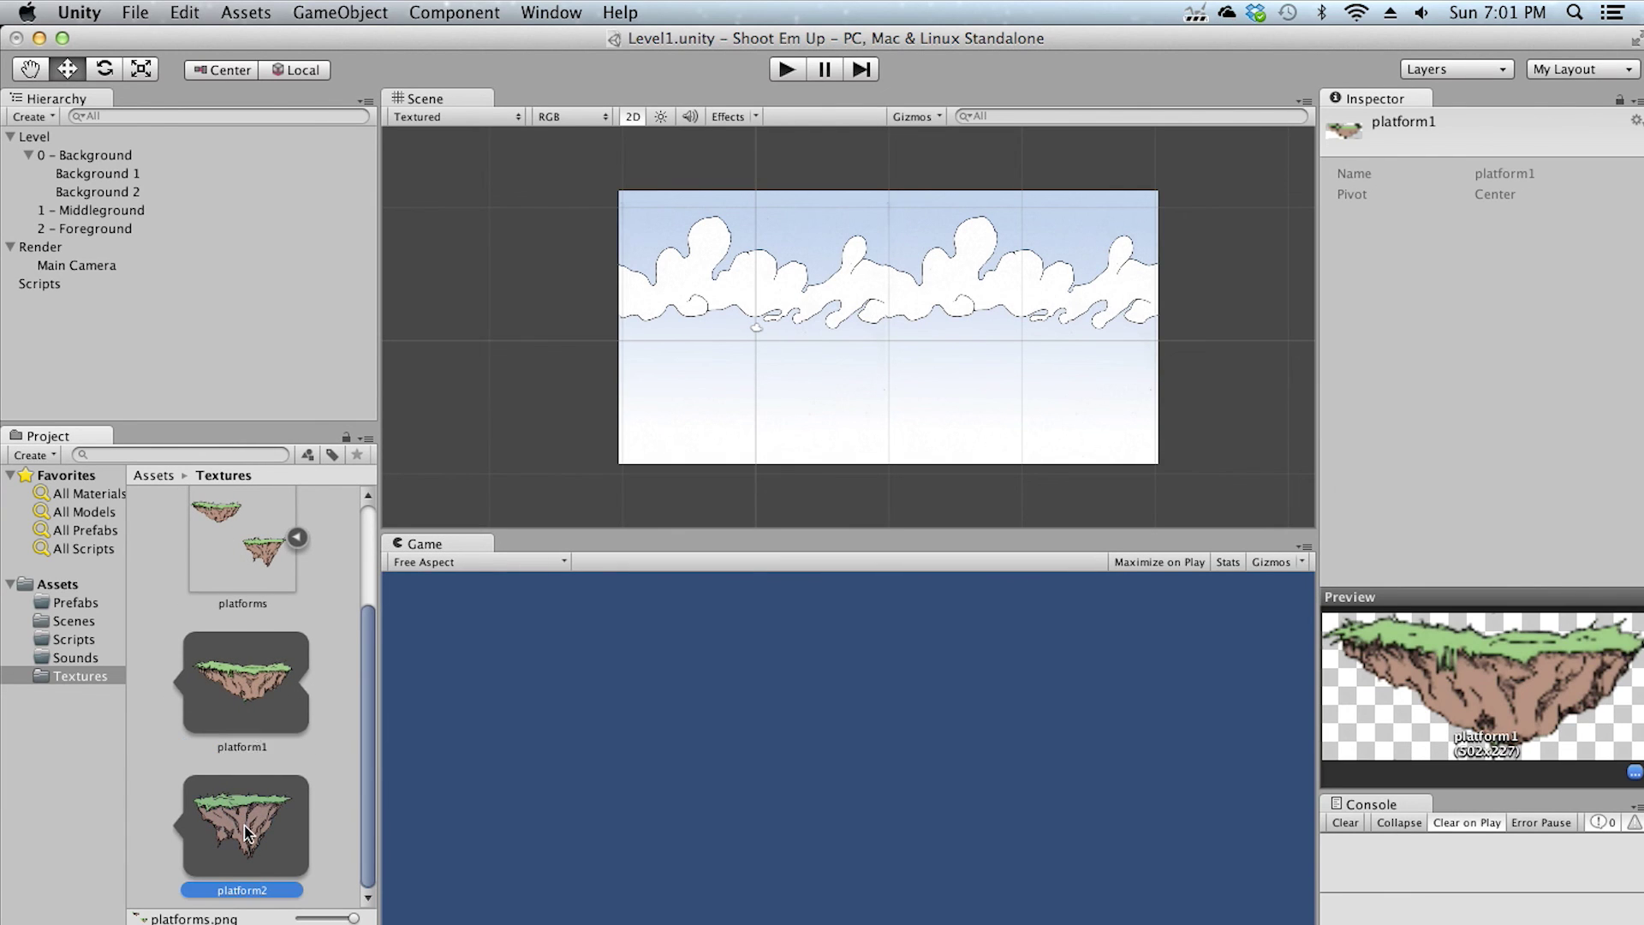
Examine the platform1 and platform2 sprites and the import settings of their parent platforms texture
{"action": "left_click", "coordinate": [249, 685]}
{"action": "left_click", "coordinate": [244, 775]}
{"action": "left_click", "coordinate": [241, 679]}
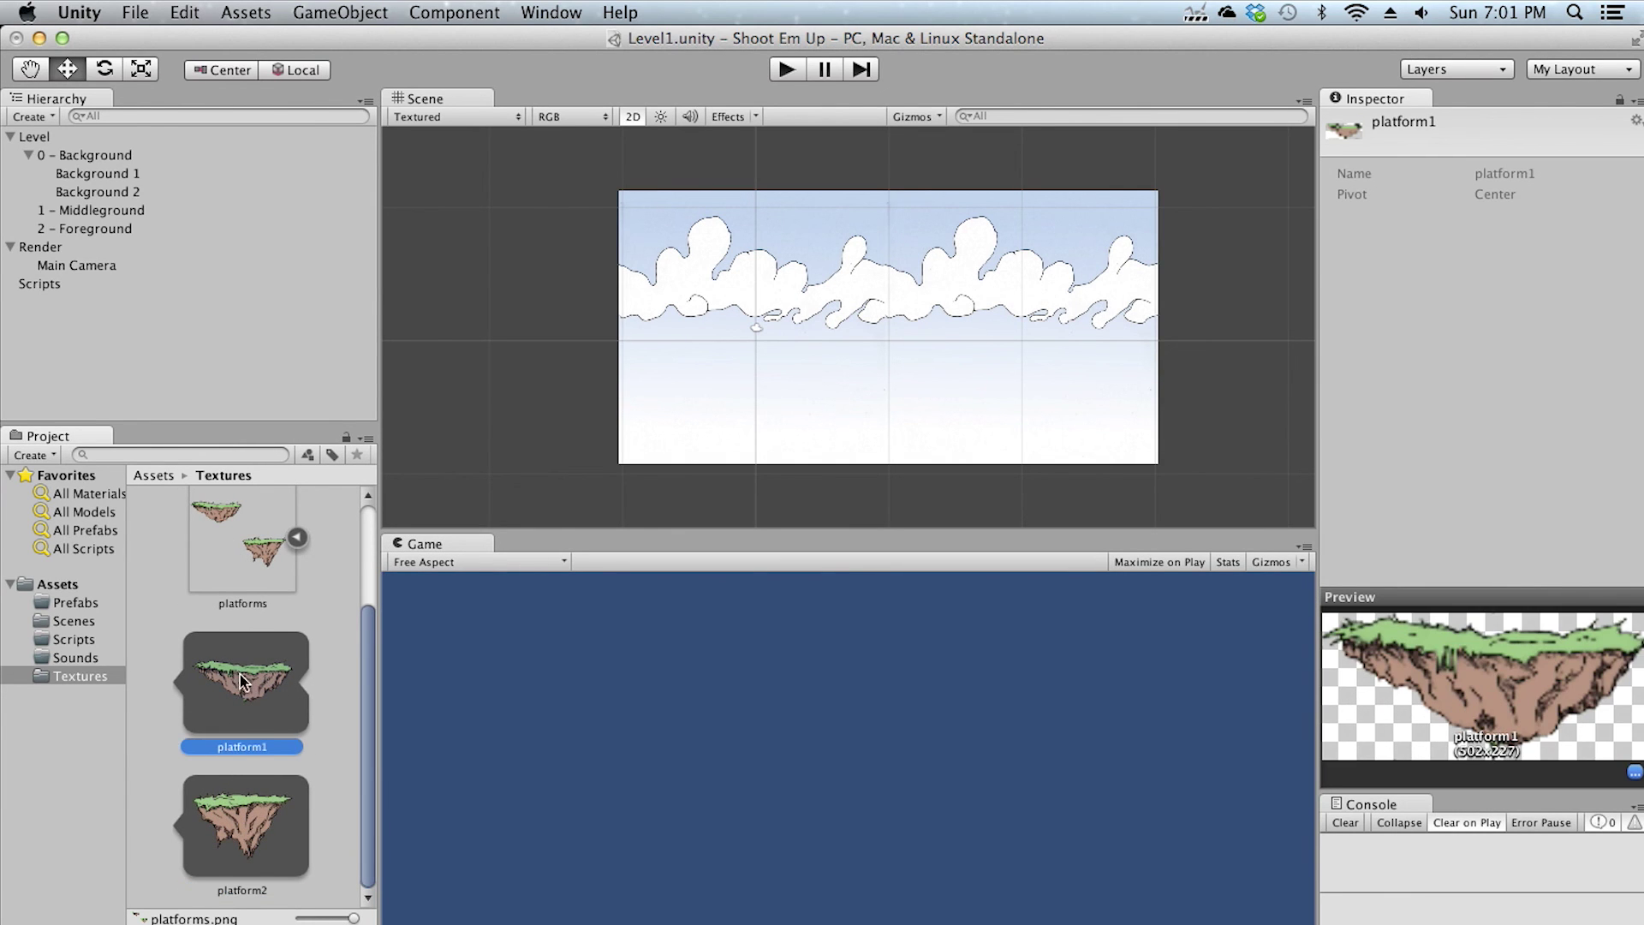
{"action": "left_click", "coordinate": [244, 790]}
{"action": "left_click", "coordinate": [246, 685]}
{"action": "left_click", "coordinate": [248, 560]}
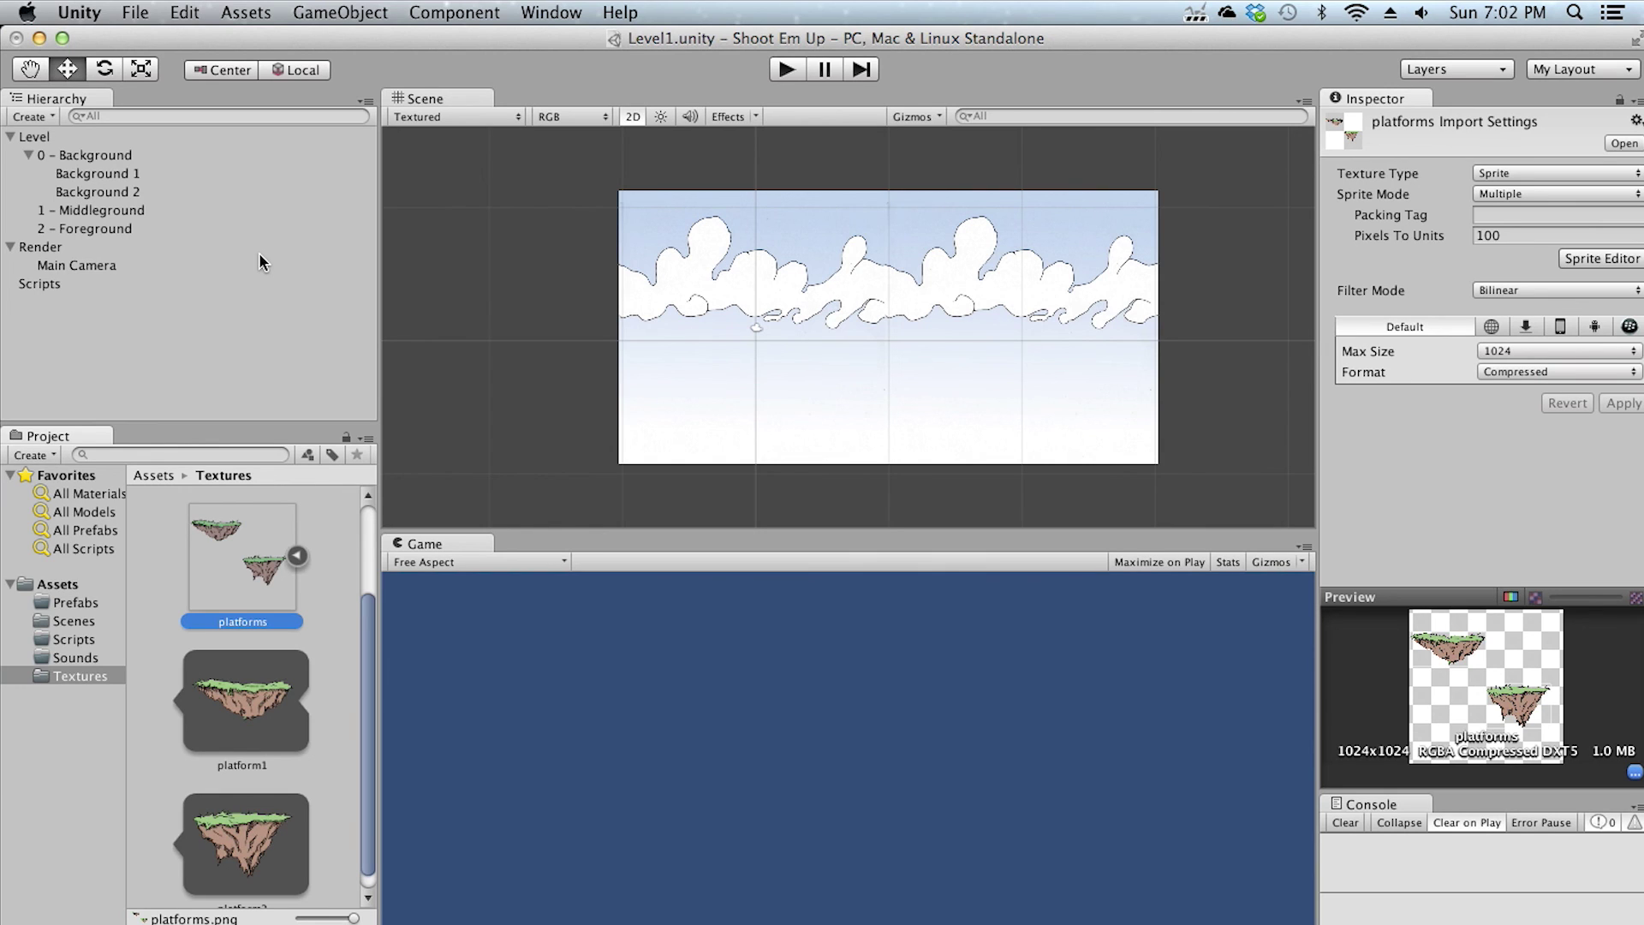
Create a sprite object in the scene and rename it Platform1
{"action": "left_click", "coordinate": [332, 14]}
{"action": "mouse_move", "coordinate": [393, 58]}
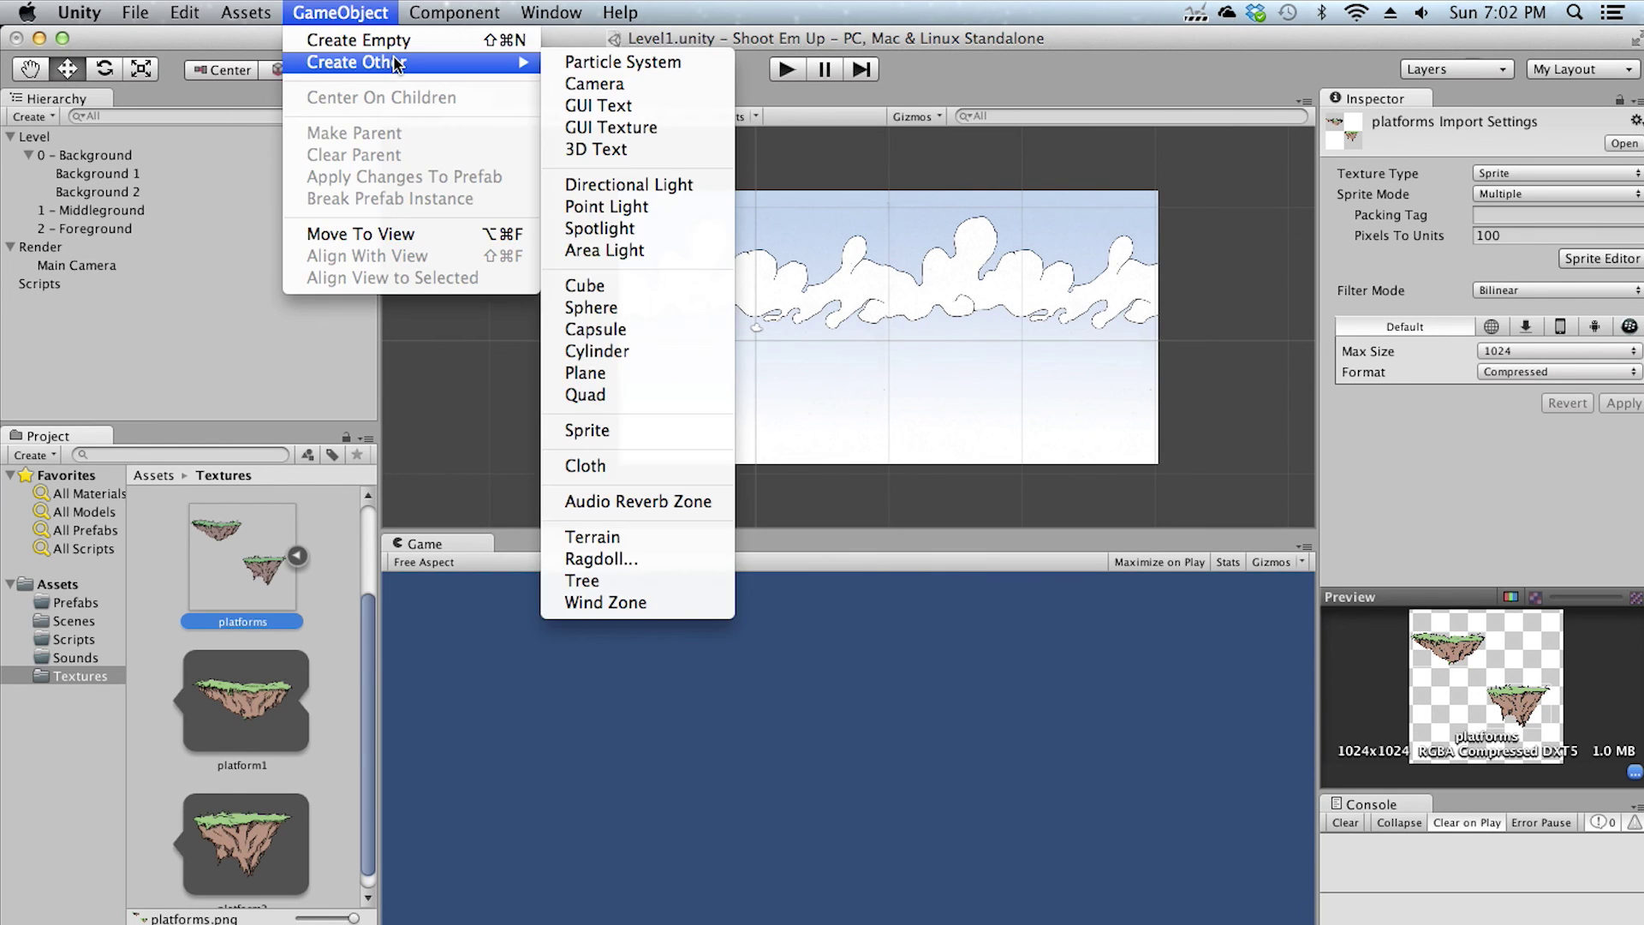
{"action": "left_click", "coordinate": [597, 432]}
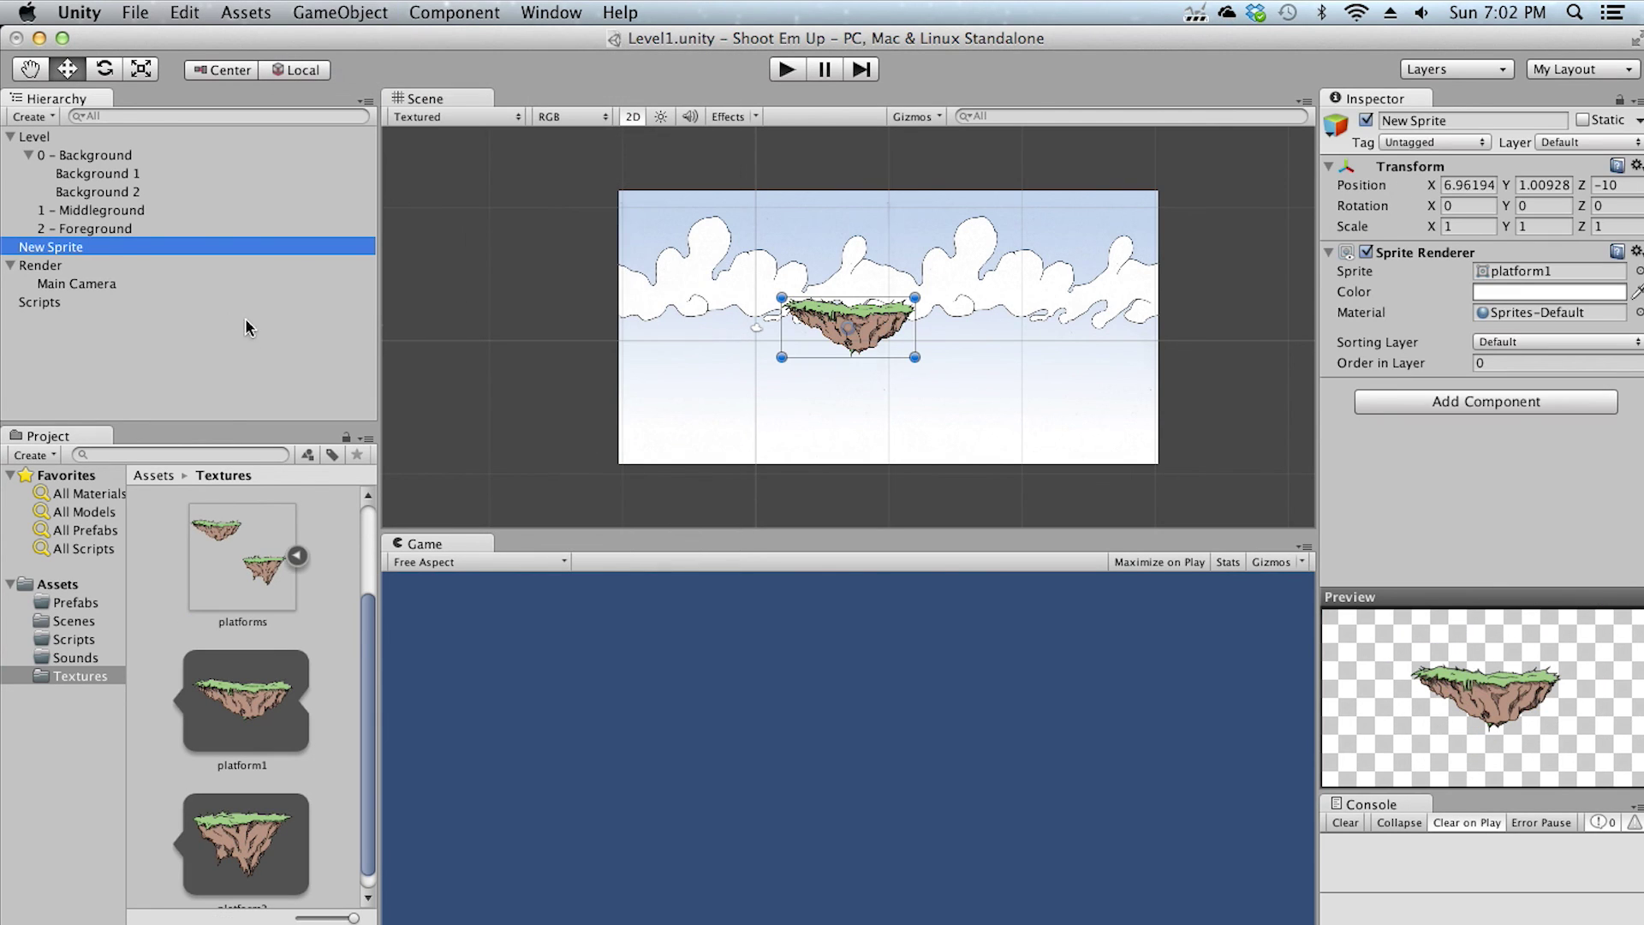
{"action": "right_click", "coordinate": [73, 248]}
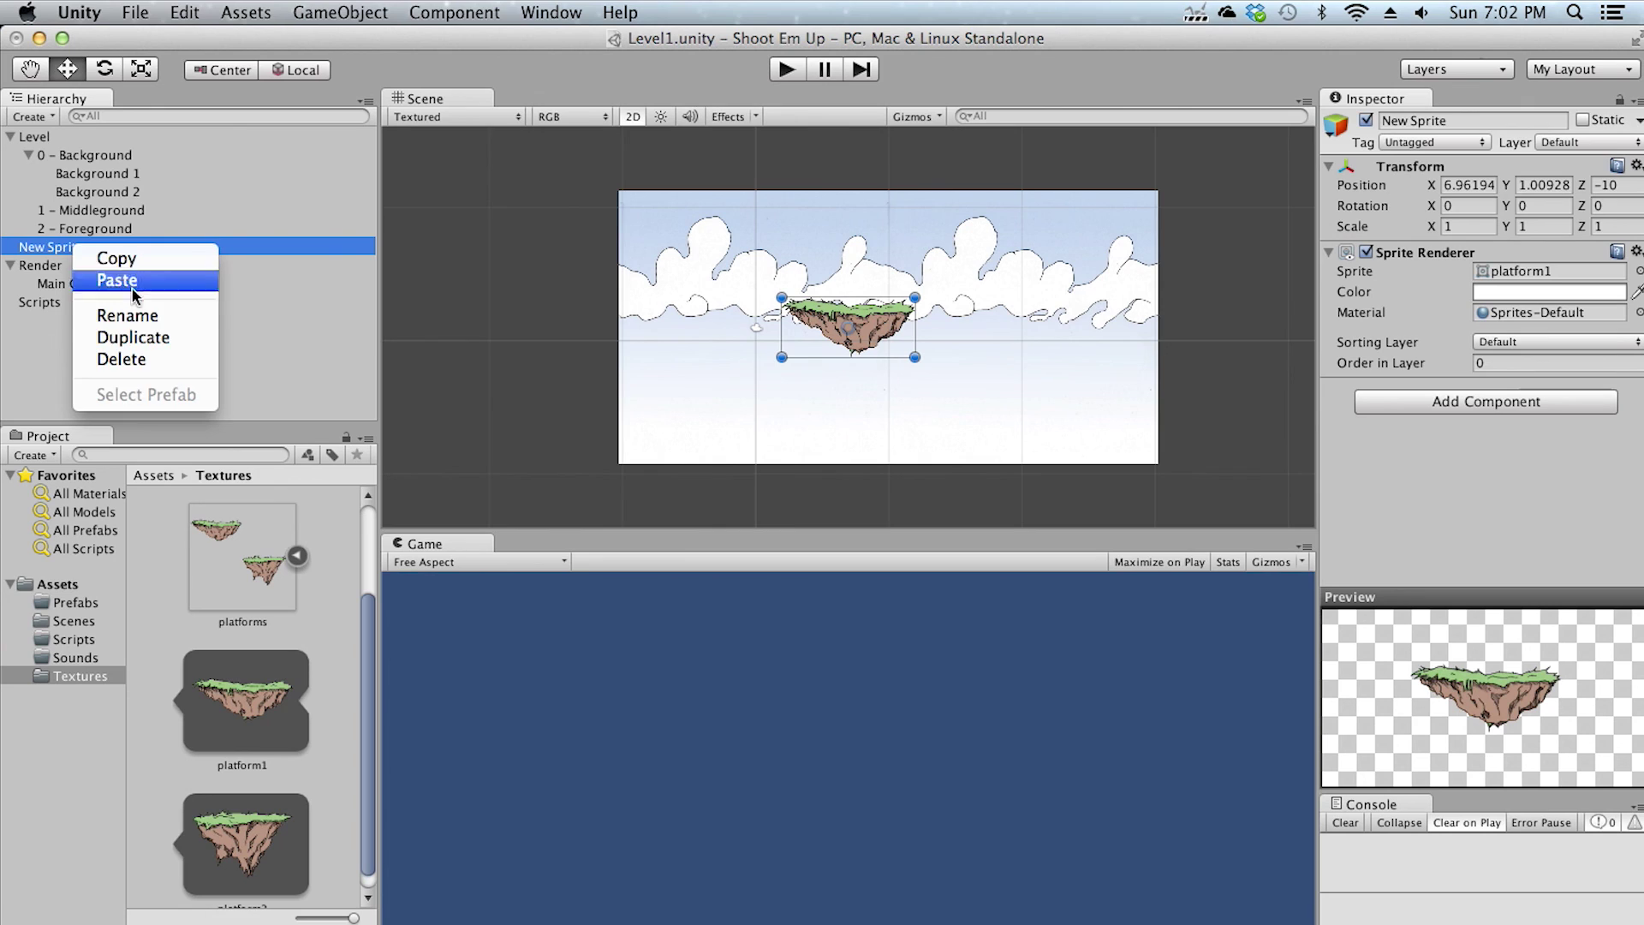
{"action": "left_click", "coordinate": [137, 316]}
{"action": "type", "text": "Plat"}
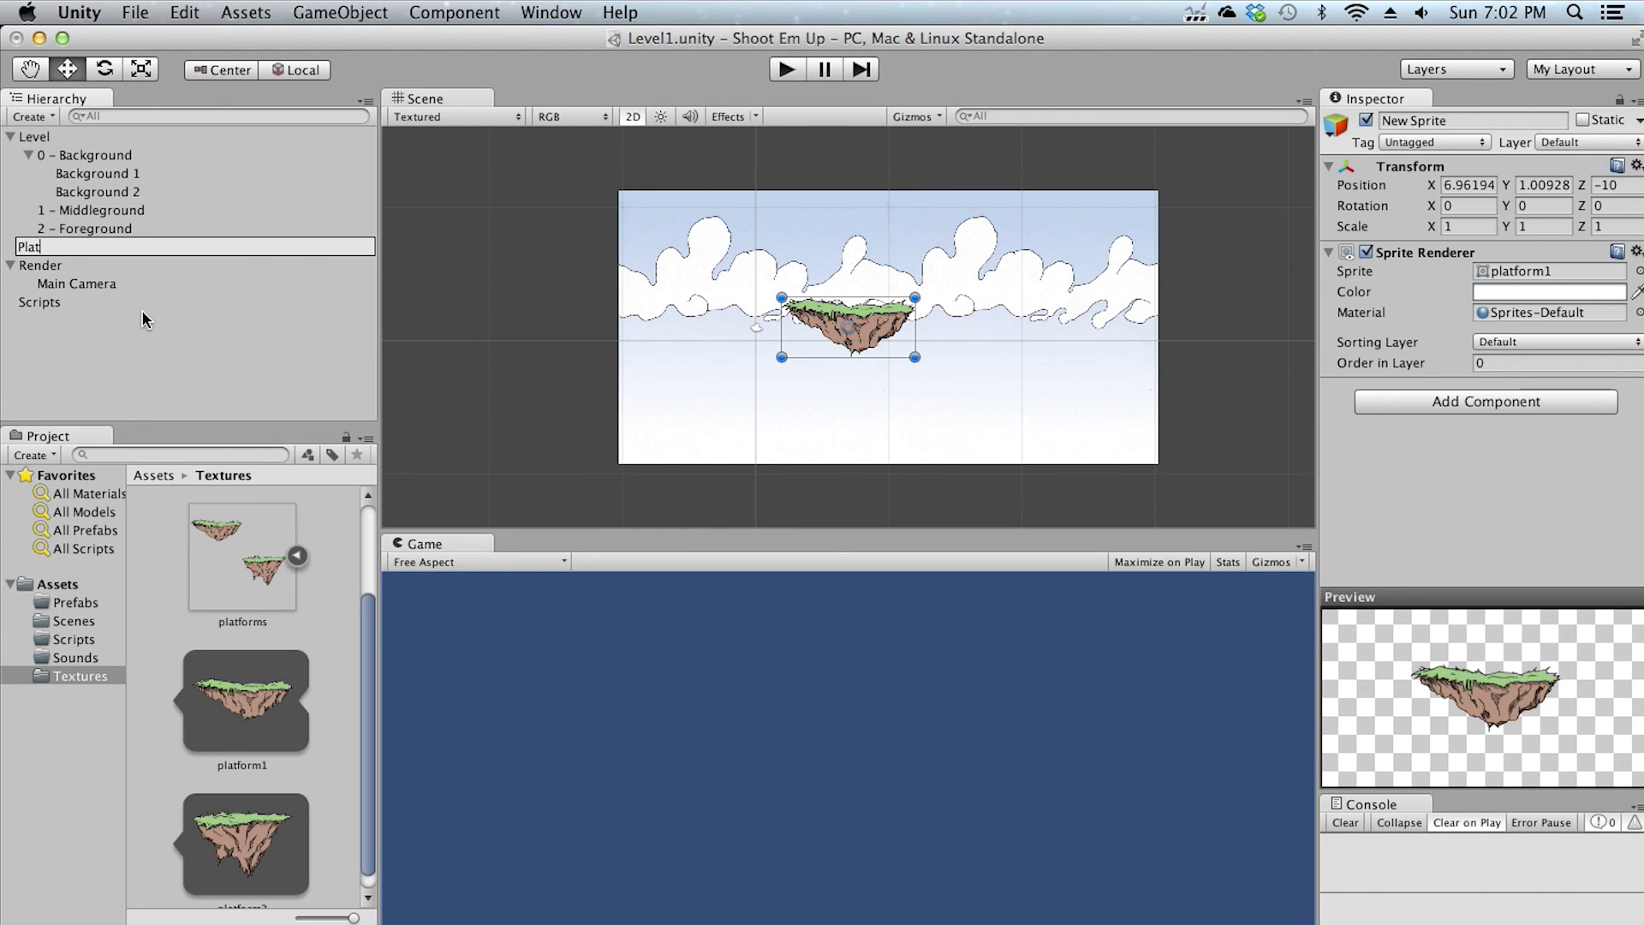
{"action": "type", "text": "form1"}
{"action": "key", "text": "Return"}
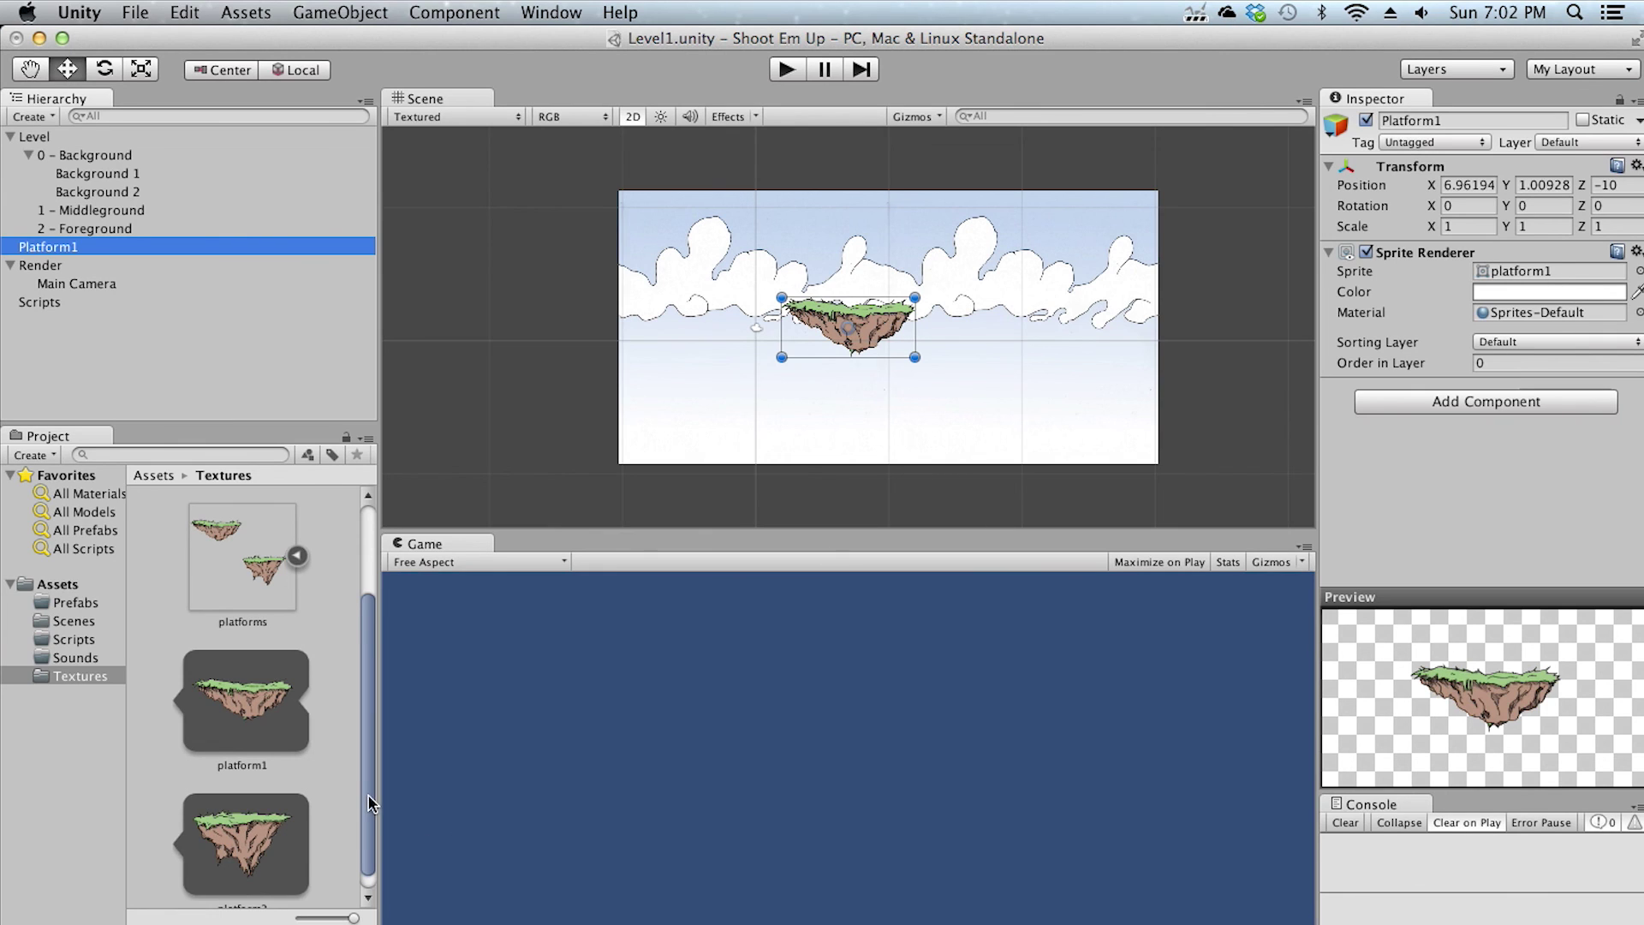
Try the platform2 sprite on the Platform1 object's Sprite Renderer, and assign the platform1 sprite back to it
{"action": "scroll", "coordinate": [268, 830], "scroll_direction": "down", "scroll_amount": 1}
{"action": "left_click_drag", "start_coordinate": [268, 831], "coordinate": [1536, 274]}
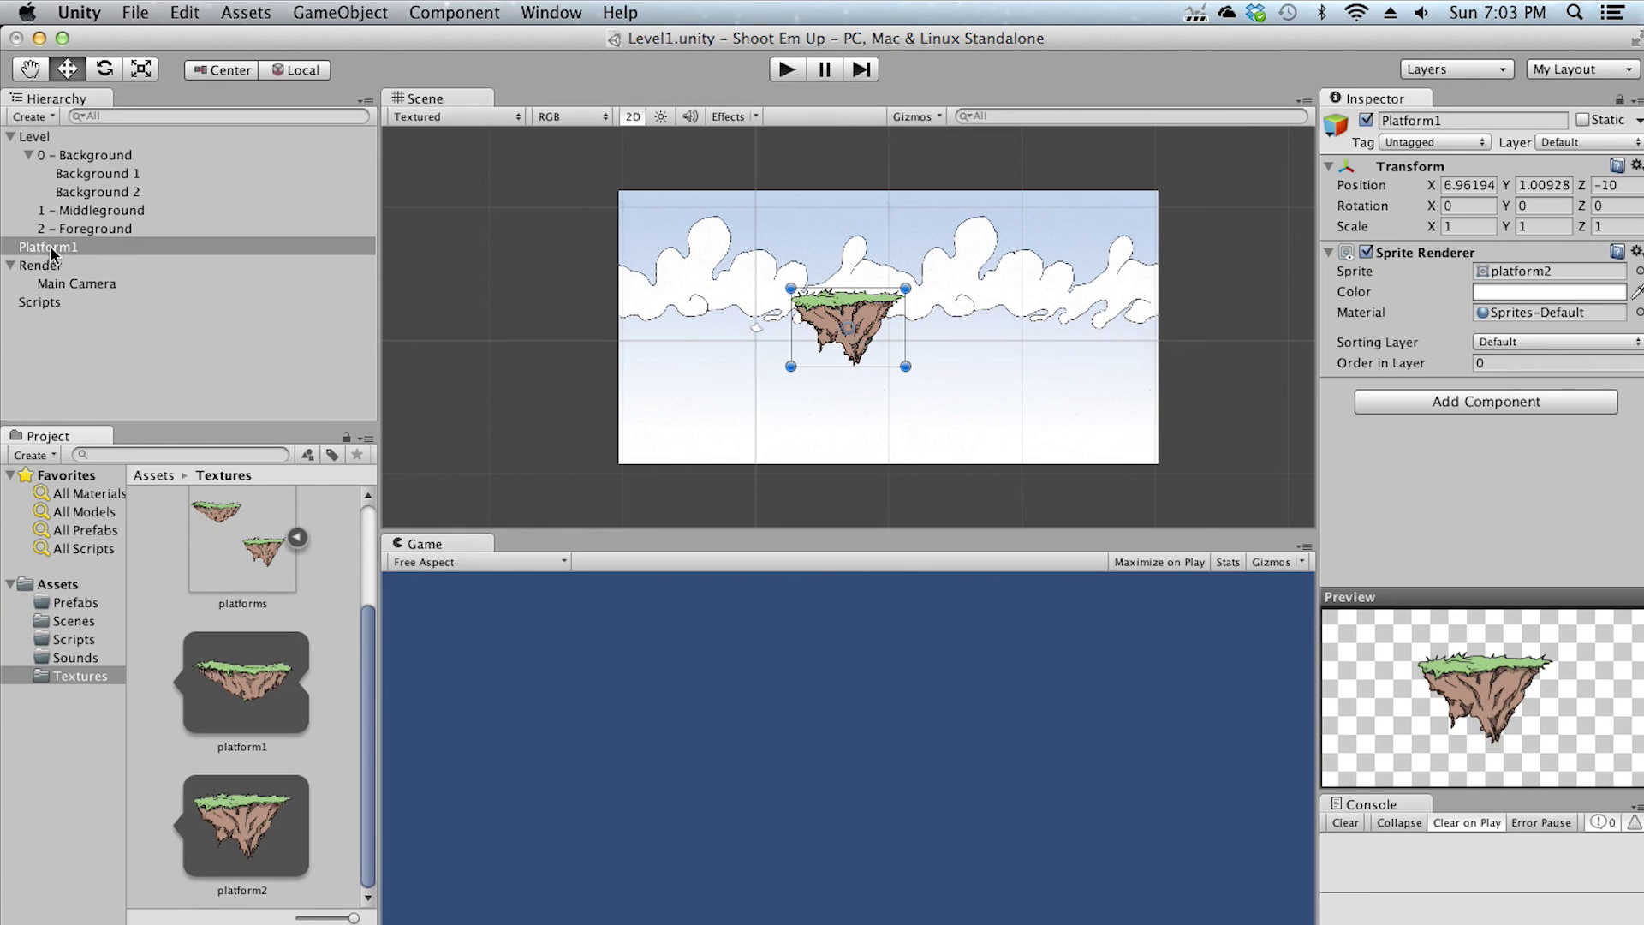
{"action": "left_click_drag", "start_coordinate": [245, 681], "coordinate": [1504, 271]}
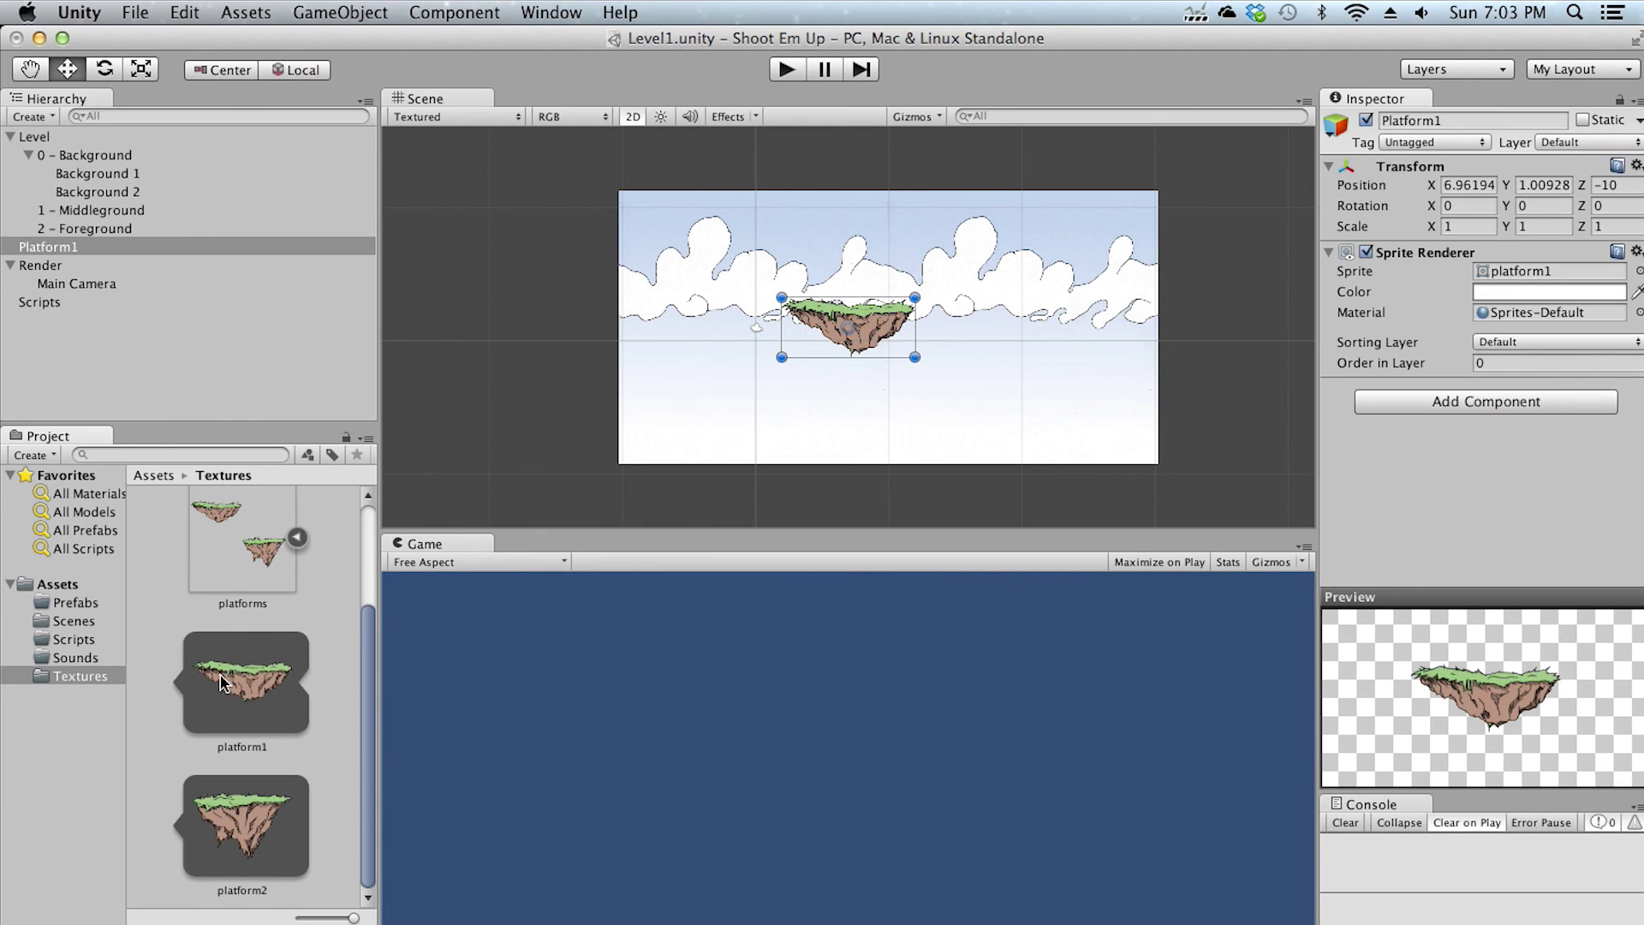
Create a second sprite object from the platform2 sprite and name it Plarform2
{"action": "left_click", "coordinate": [257, 835]}
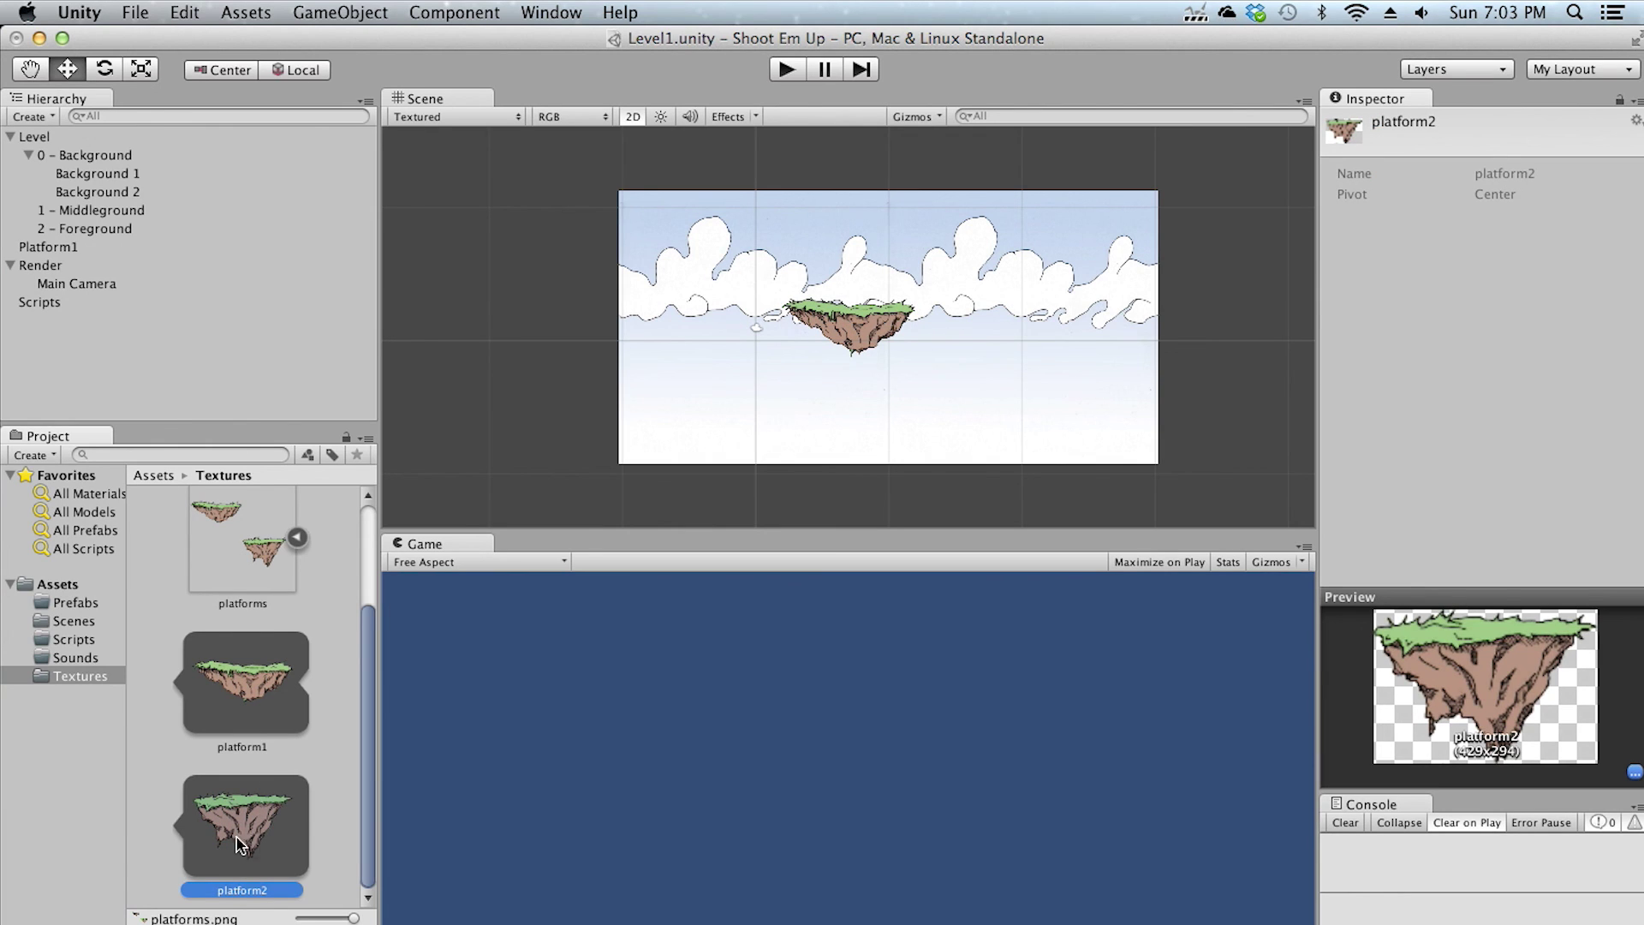
{"action": "left_click", "coordinate": [51, 117]}
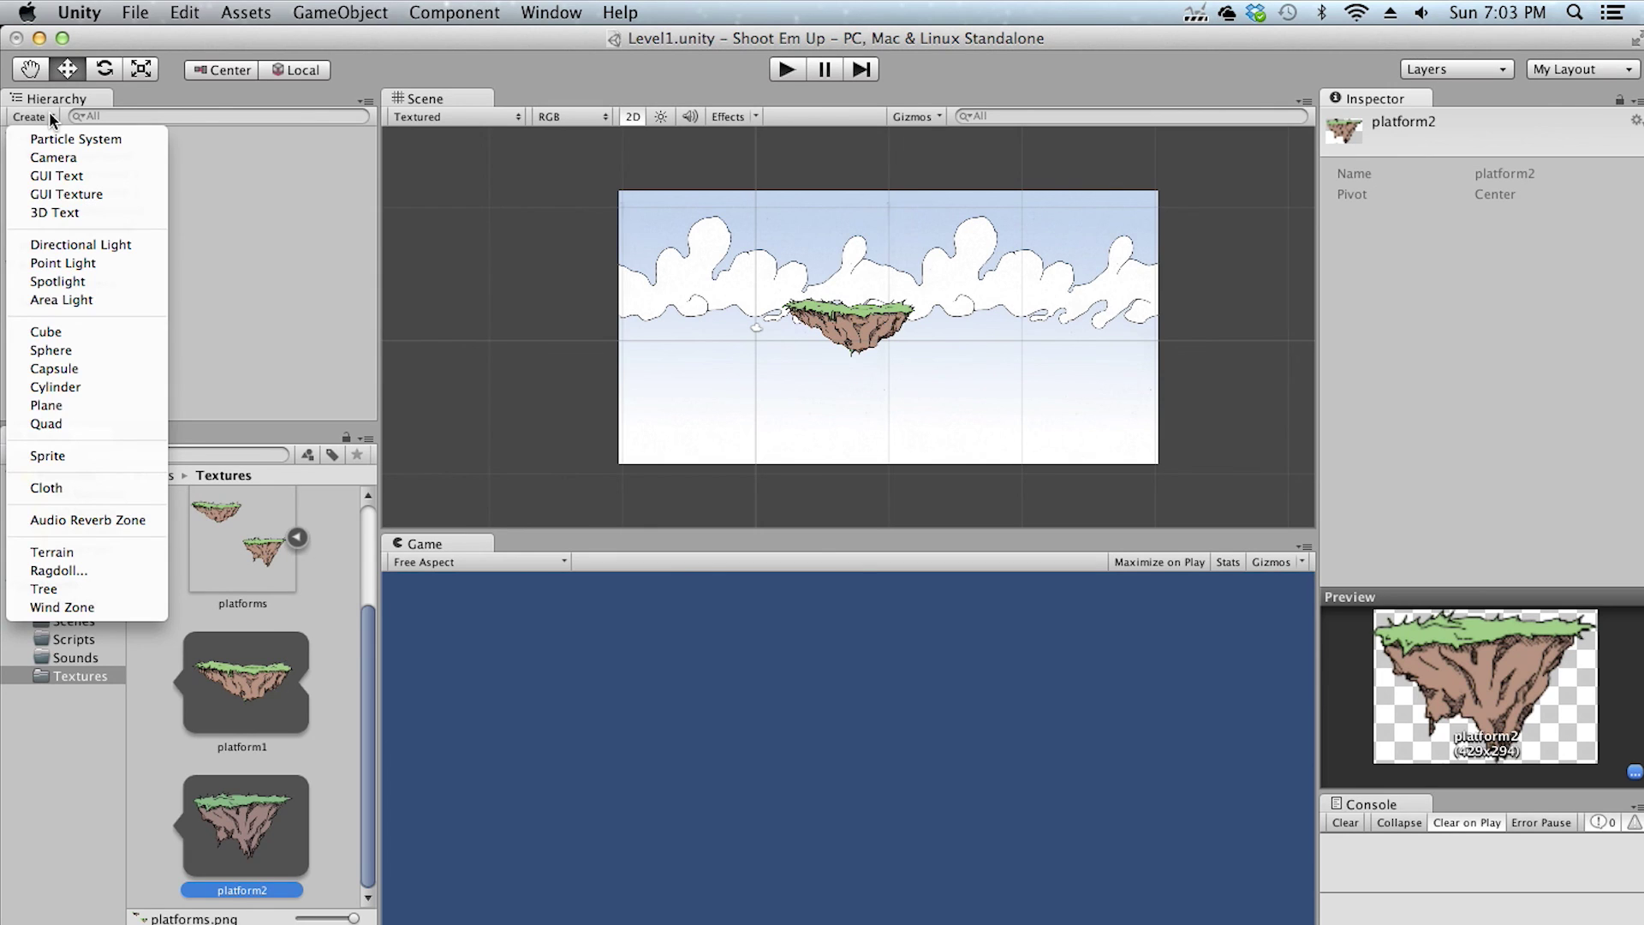
{"action": "left_click", "coordinate": [58, 459]}
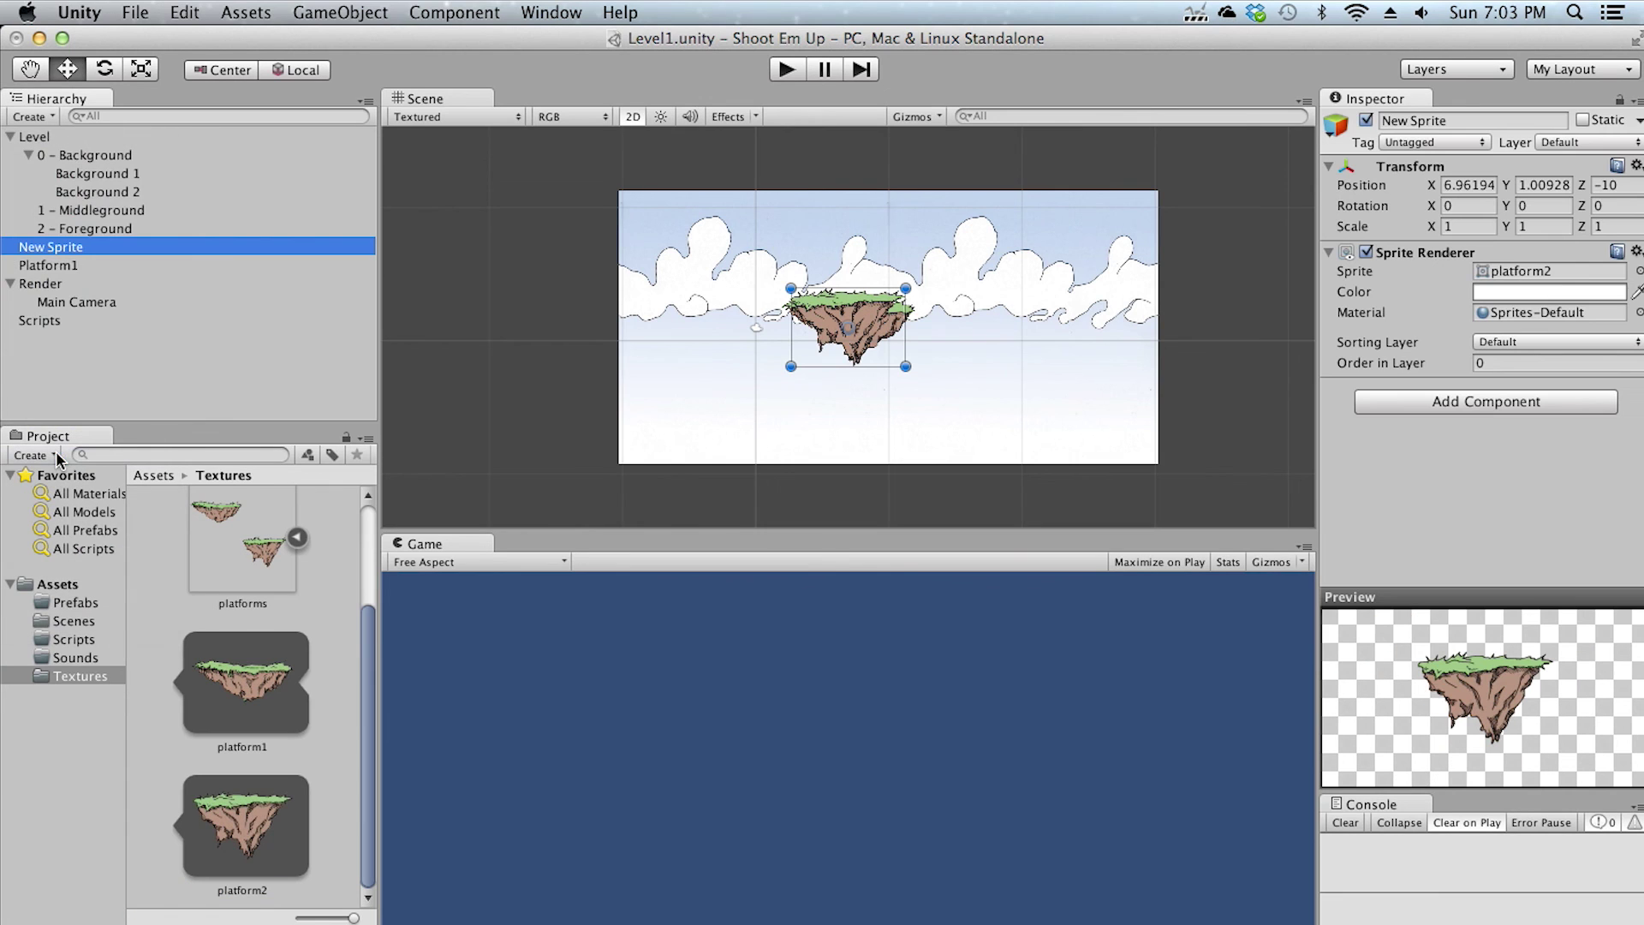
{"action": "right_click", "coordinate": [72, 248]}
{"action": "left_click", "coordinate": [128, 316]}
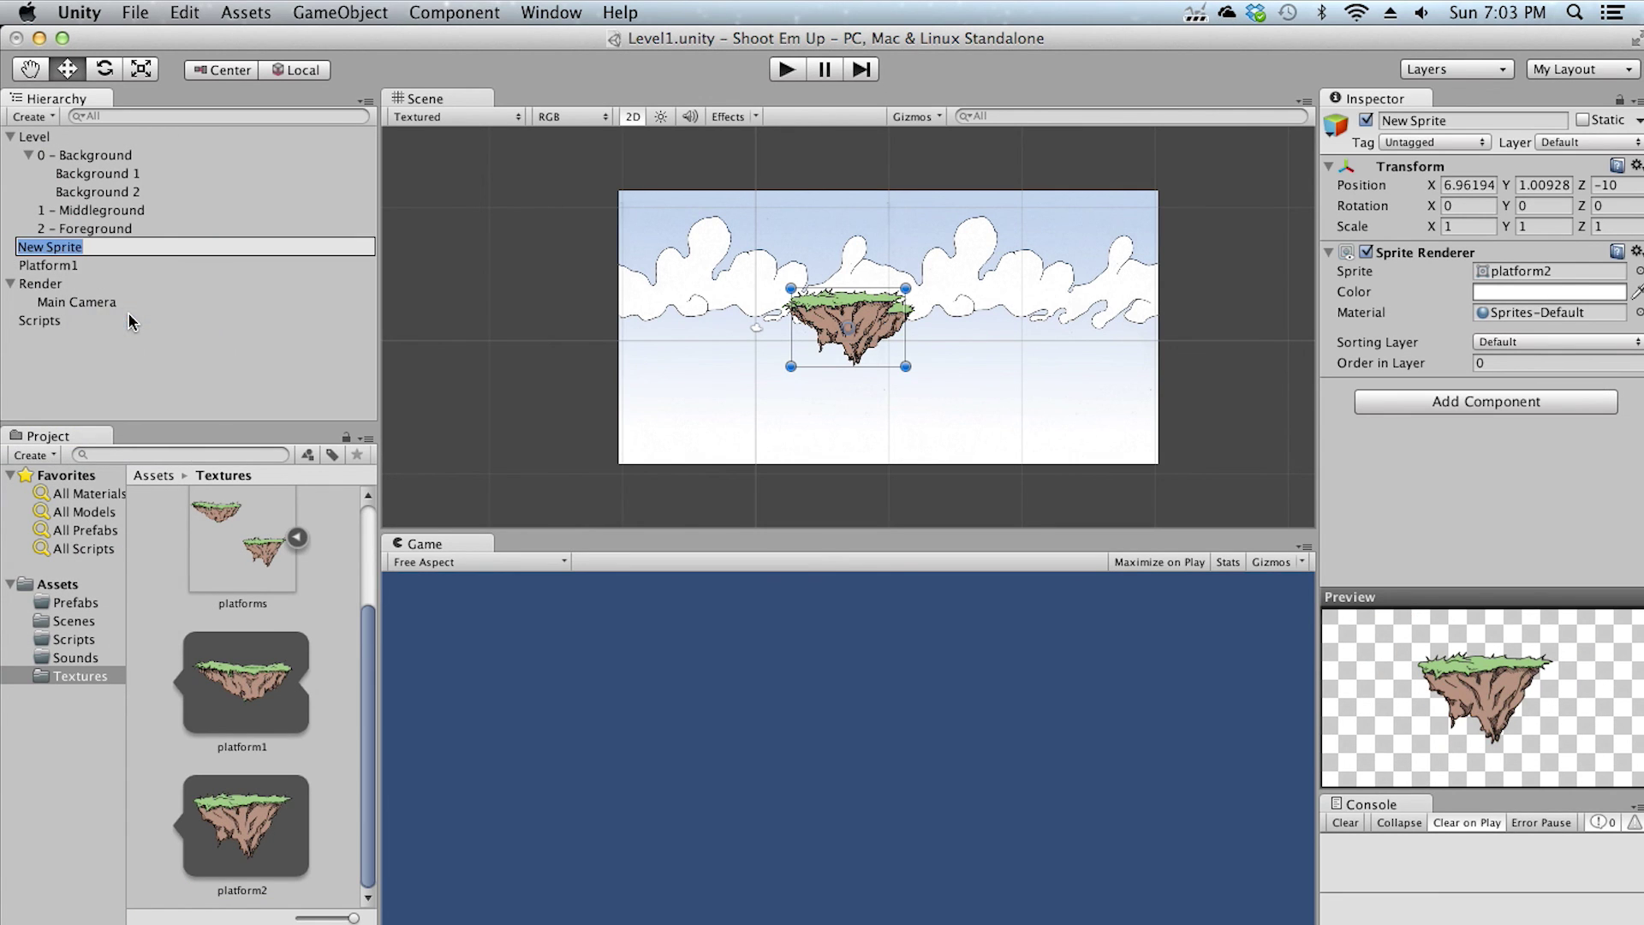
{"action": "type", "text": "Plarform2"}
{"action": "key", "text": "Return"}
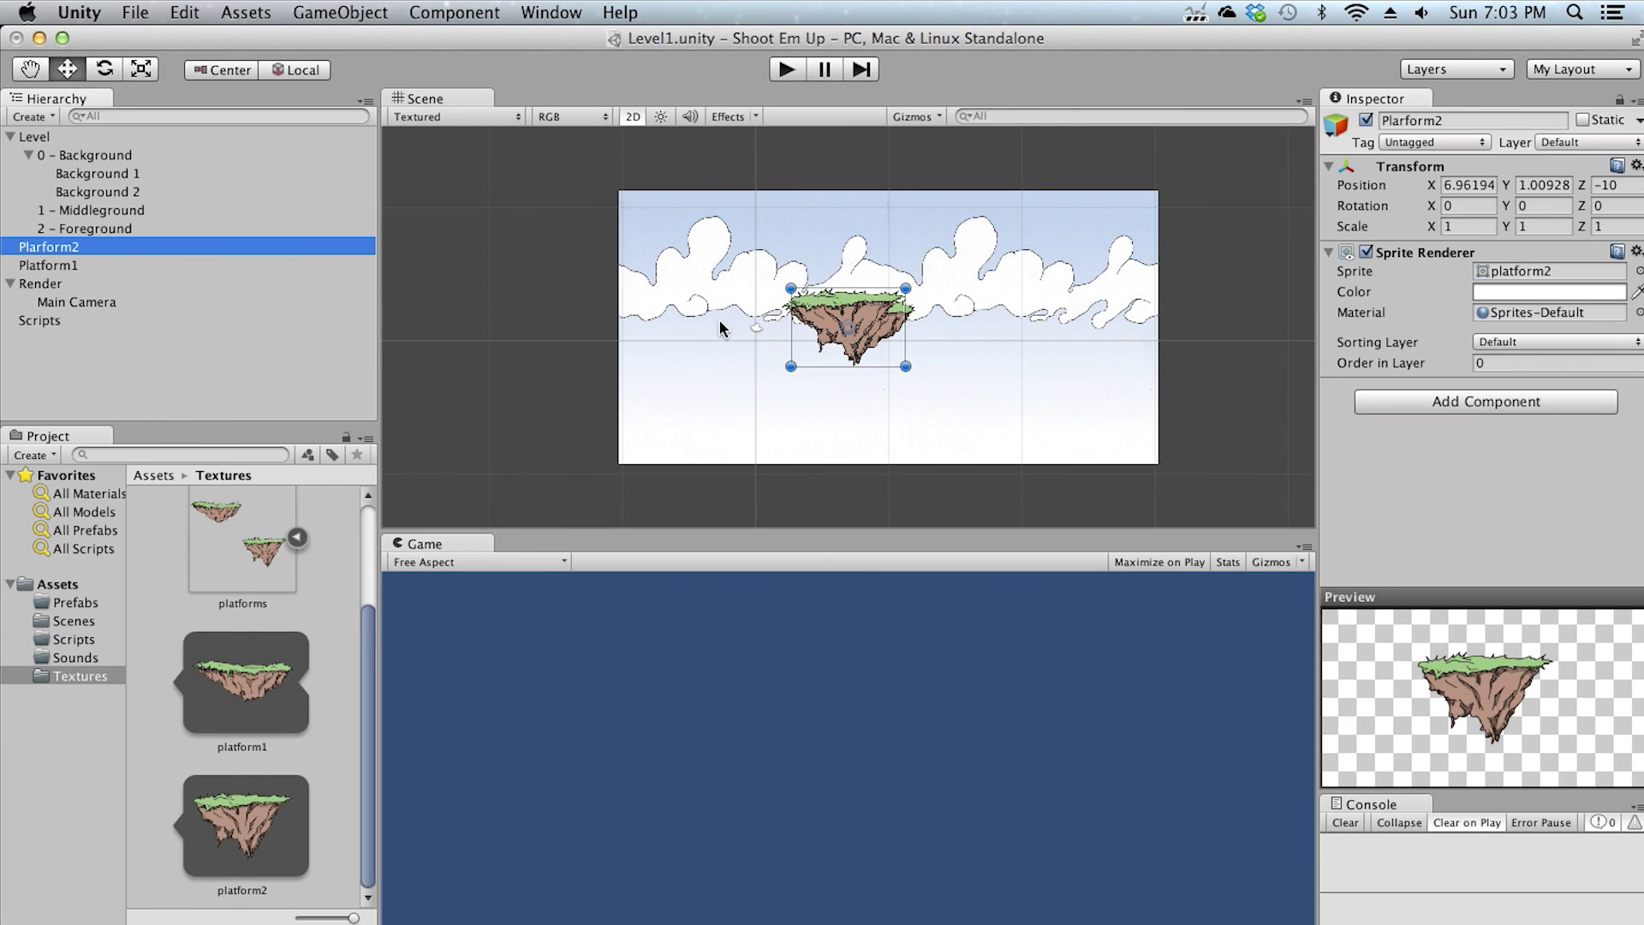
Separate the overlapping platforms, placing Platform1 at about X 0.84, Y 1.10 and Plarform2 to its right
{"action": "left_click_drag", "start_coordinate": [859, 334], "coordinate": [1037, 334]}
{"action": "left_click_drag", "start_coordinate": [895, 330], "coordinate": [827, 306]}
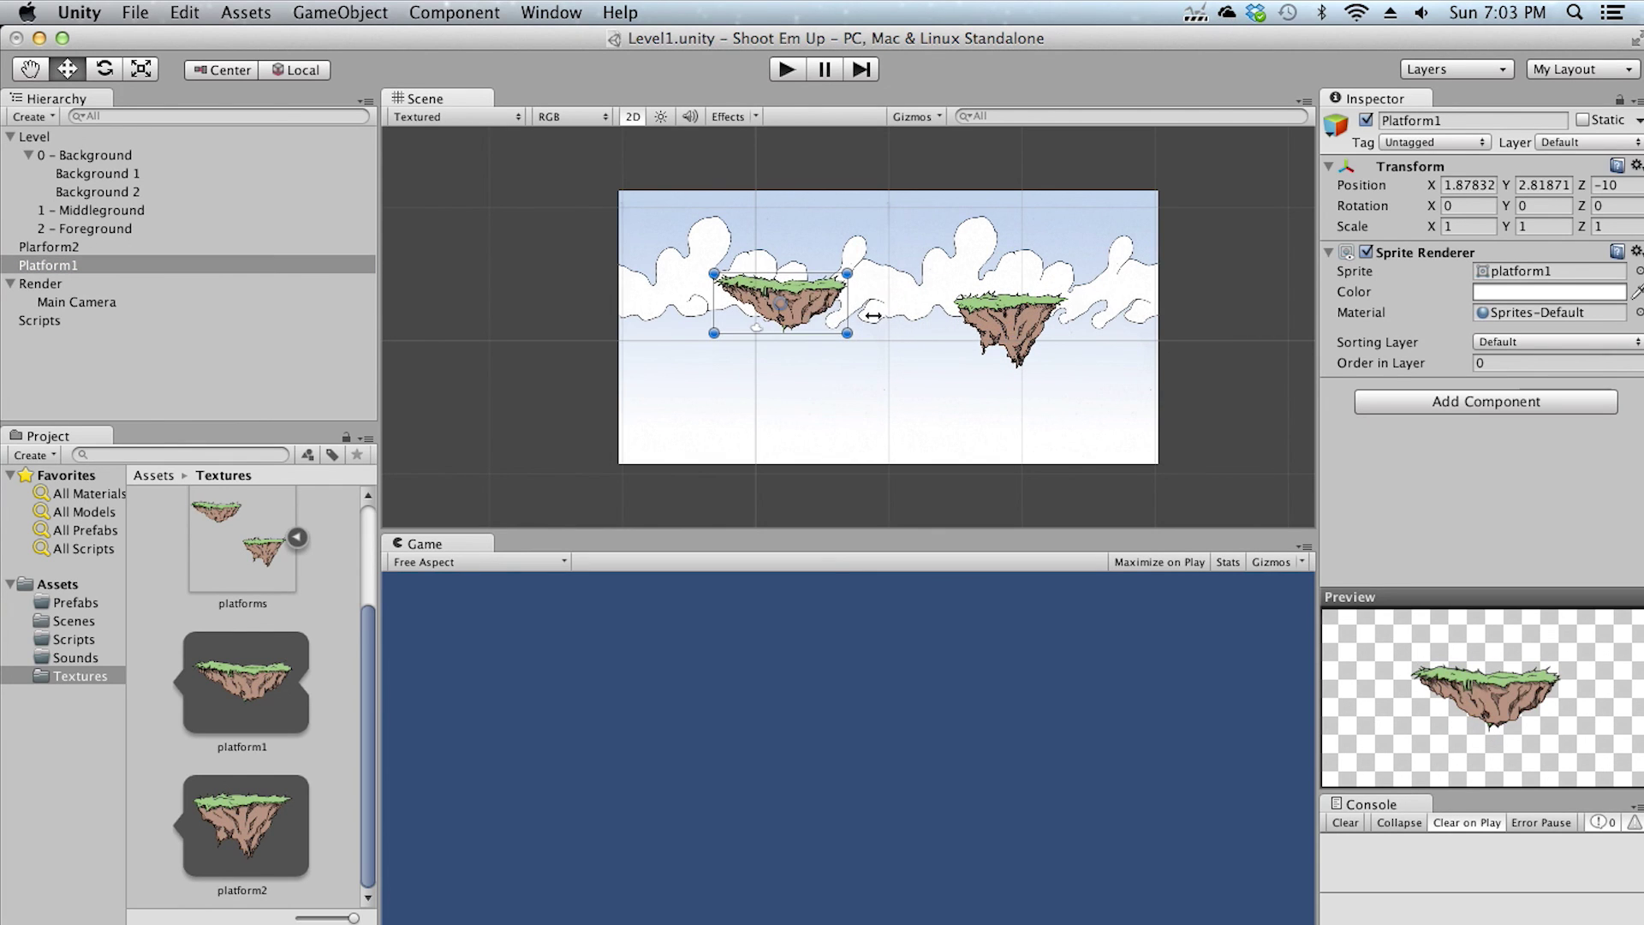
{"action": "left_click_drag", "start_coordinate": [998, 317], "coordinate": [942, 322]}
{"action": "left_click_drag", "start_coordinate": [820, 304], "coordinate": [805, 330]}
{"action": "scroll", "coordinate": [899, 364], "scroll_direction": "up", "scroll_amount": 2}
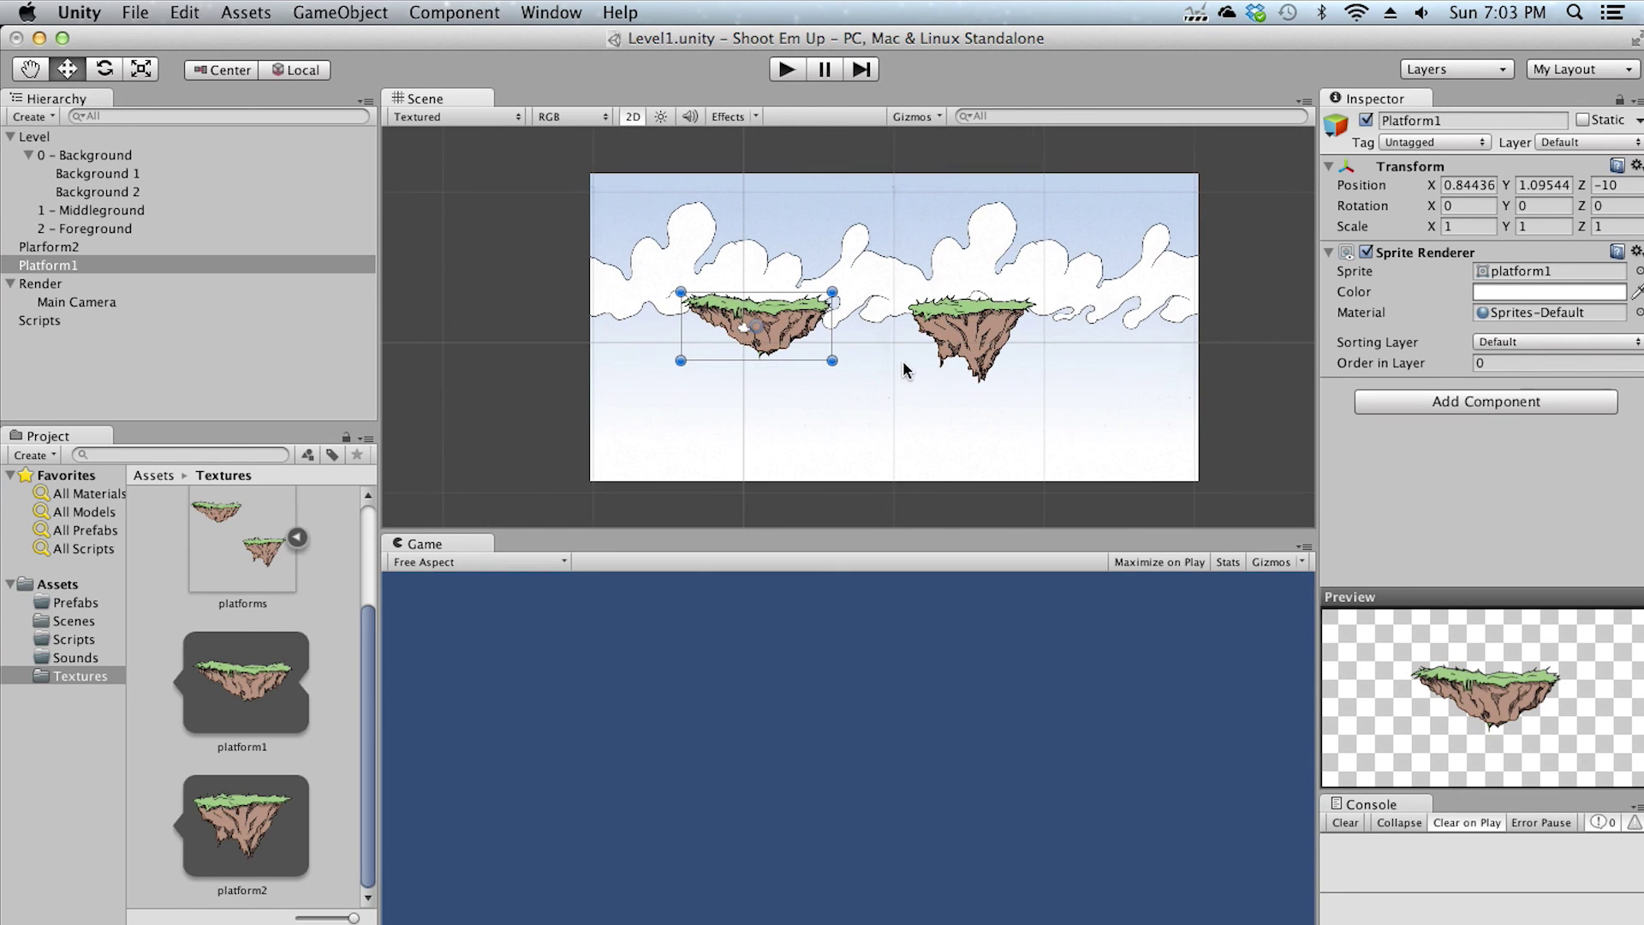
Narrow the project's asset view, lower Plarform2 to about X 10.11, Y -2.58, and shift Platform1 slightly up and left
{"action": "middle_click_drag", "start_coordinate": [886, 407], "coordinate": [845, 412]}
{"action": "left_click_drag", "start_coordinate": [380, 355], "coordinate": [267, 353]}
{"action": "left_click_drag", "start_coordinate": [907, 329], "coordinate": [854, 369]}
{"action": "left_click_drag", "start_coordinate": [703, 334], "coordinate": [682, 331]}
{"action": "left_click_drag", "start_coordinate": [813, 360], "coordinate": [786, 364]}
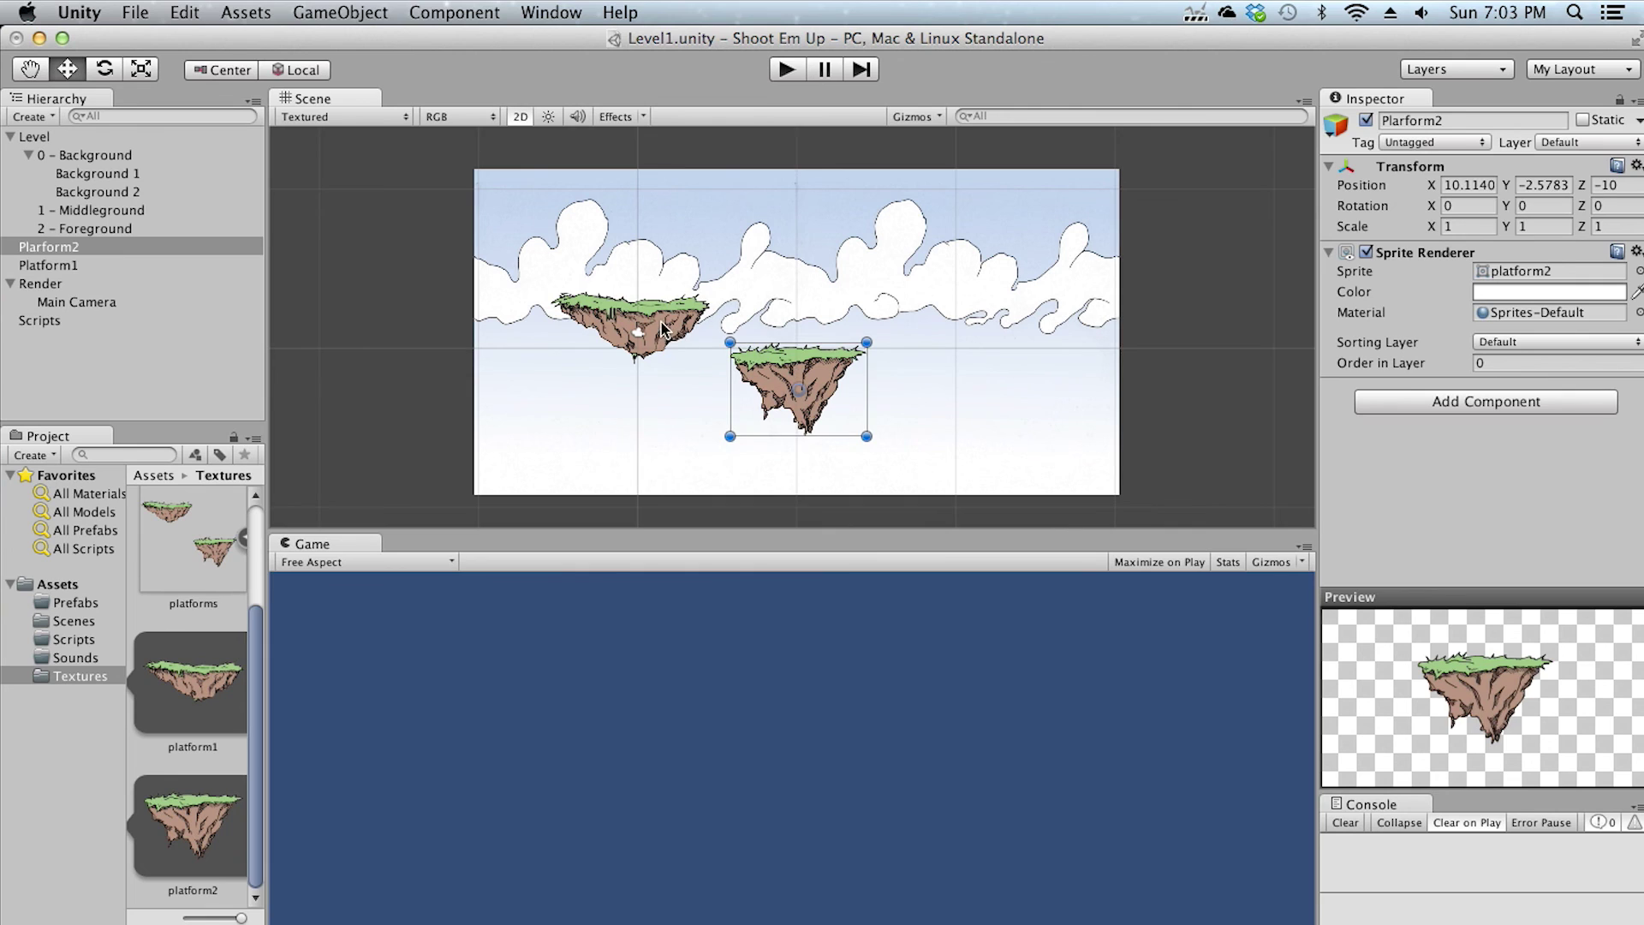
{"action": "left_click_drag", "start_coordinate": [664, 331], "coordinate": [649, 320]}
{"action": "left_click", "coordinate": [405, 248]}
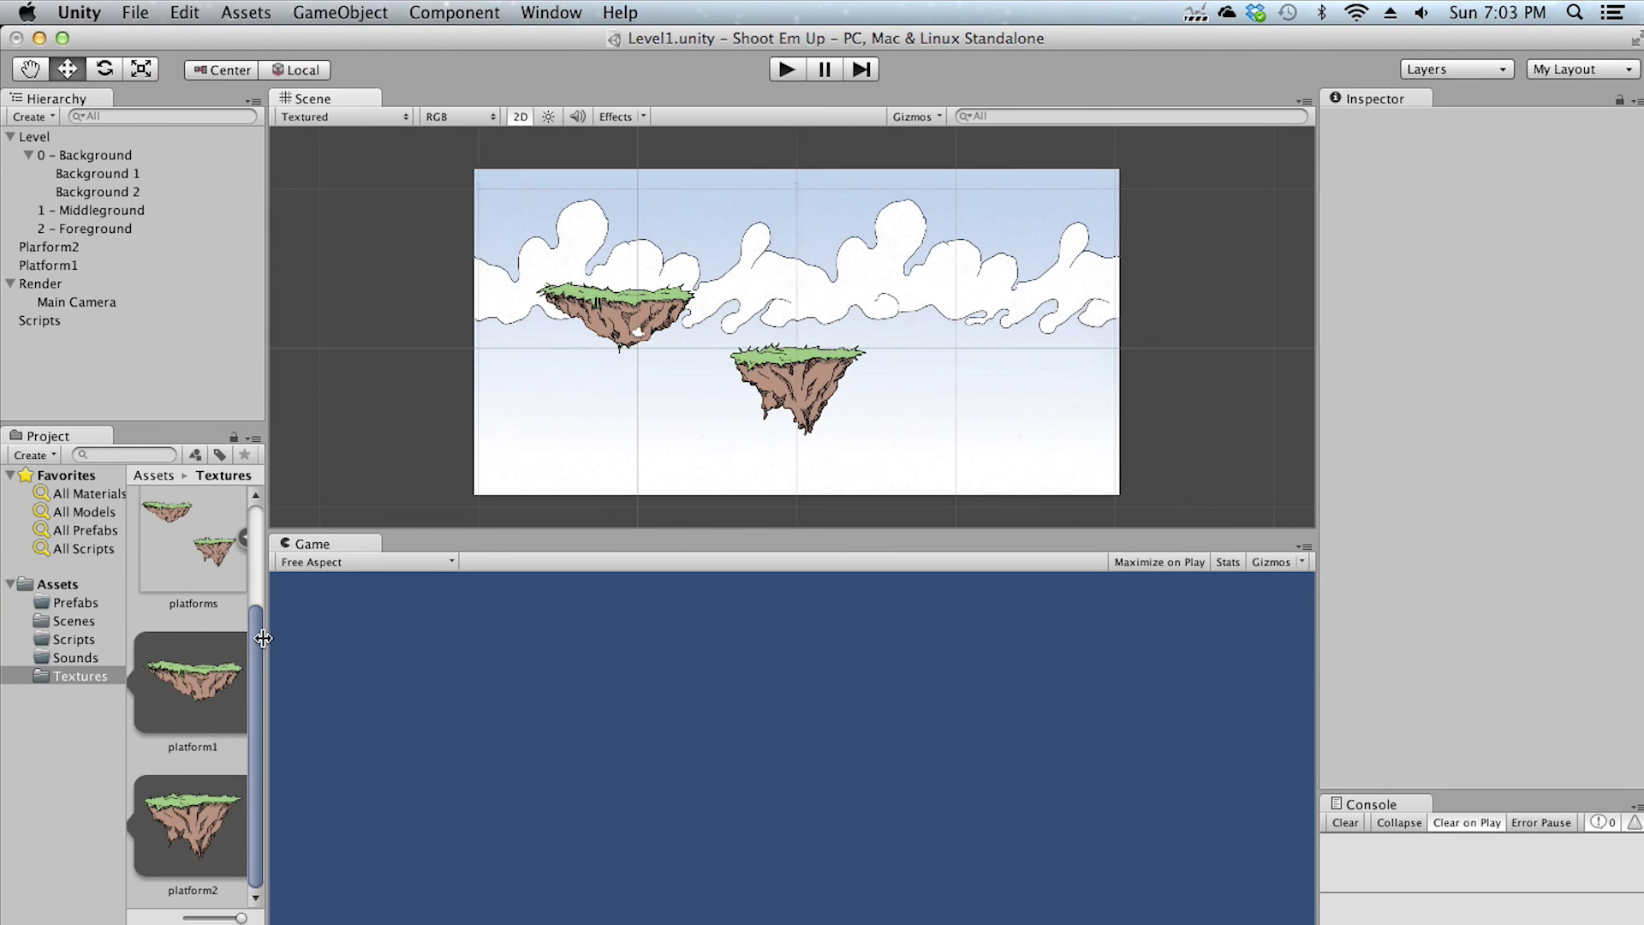
Collapse the platforms texture, and nudge Platform1 to about X -2.27, Y 1.89 and Plarform2 to about X 9.75, Y -2.80
{"action": "left_click_drag", "start_coordinate": [261, 649], "coordinate": [300, 649]}
{"action": "left_click", "coordinate": [259, 600]}
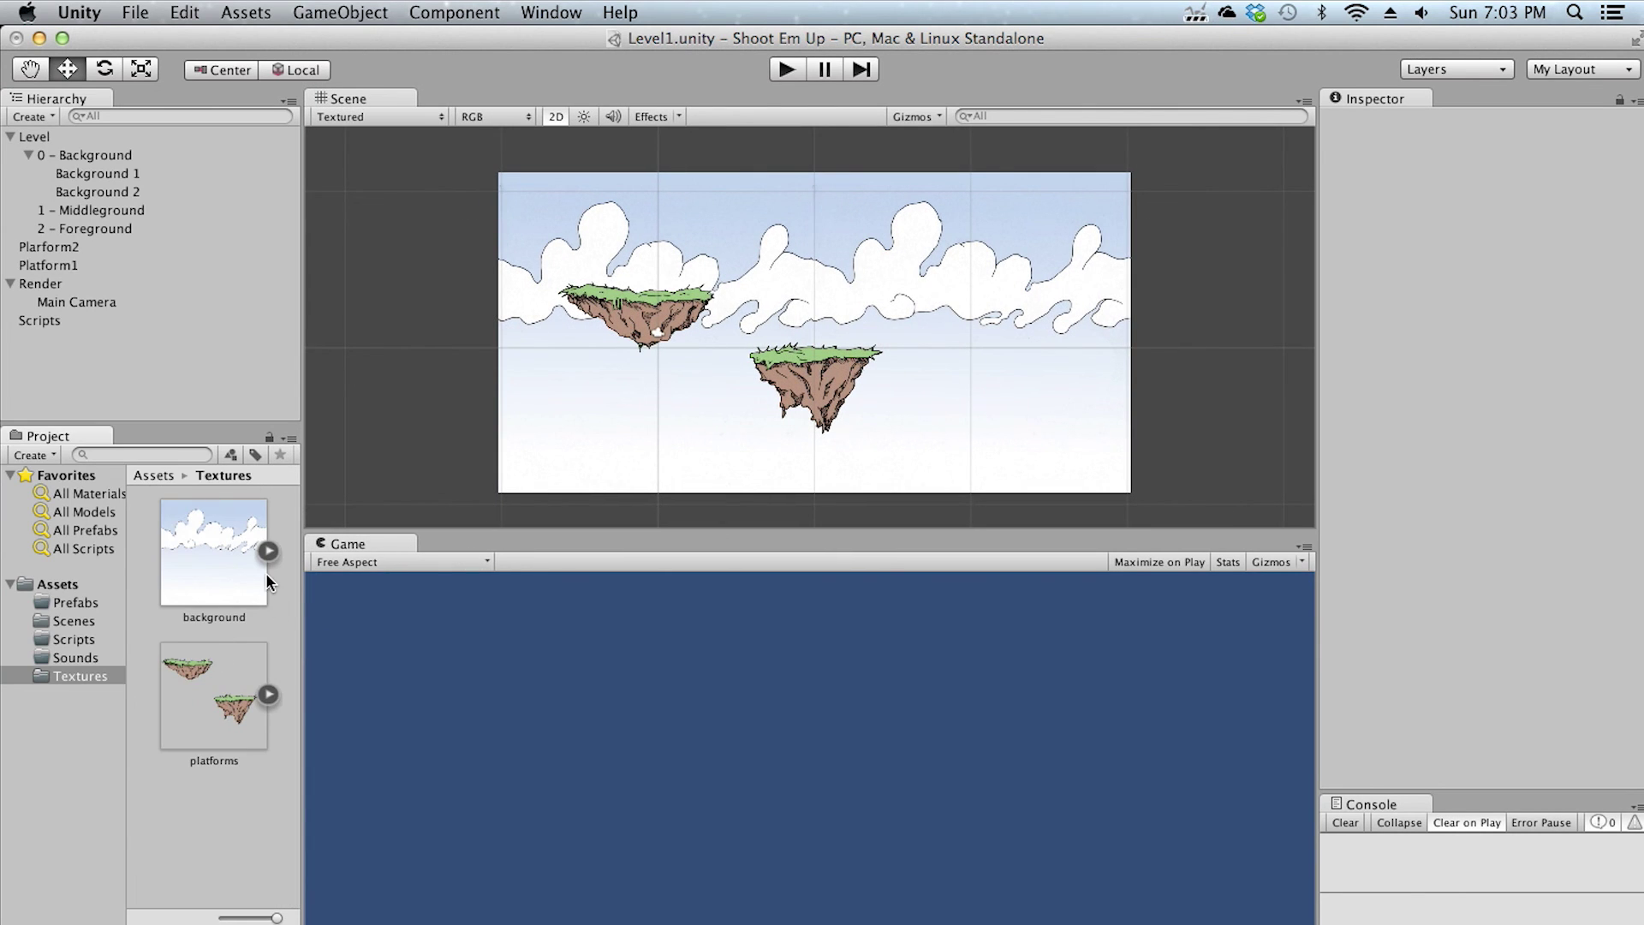
{"action": "left_click", "coordinate": [786, 390]}
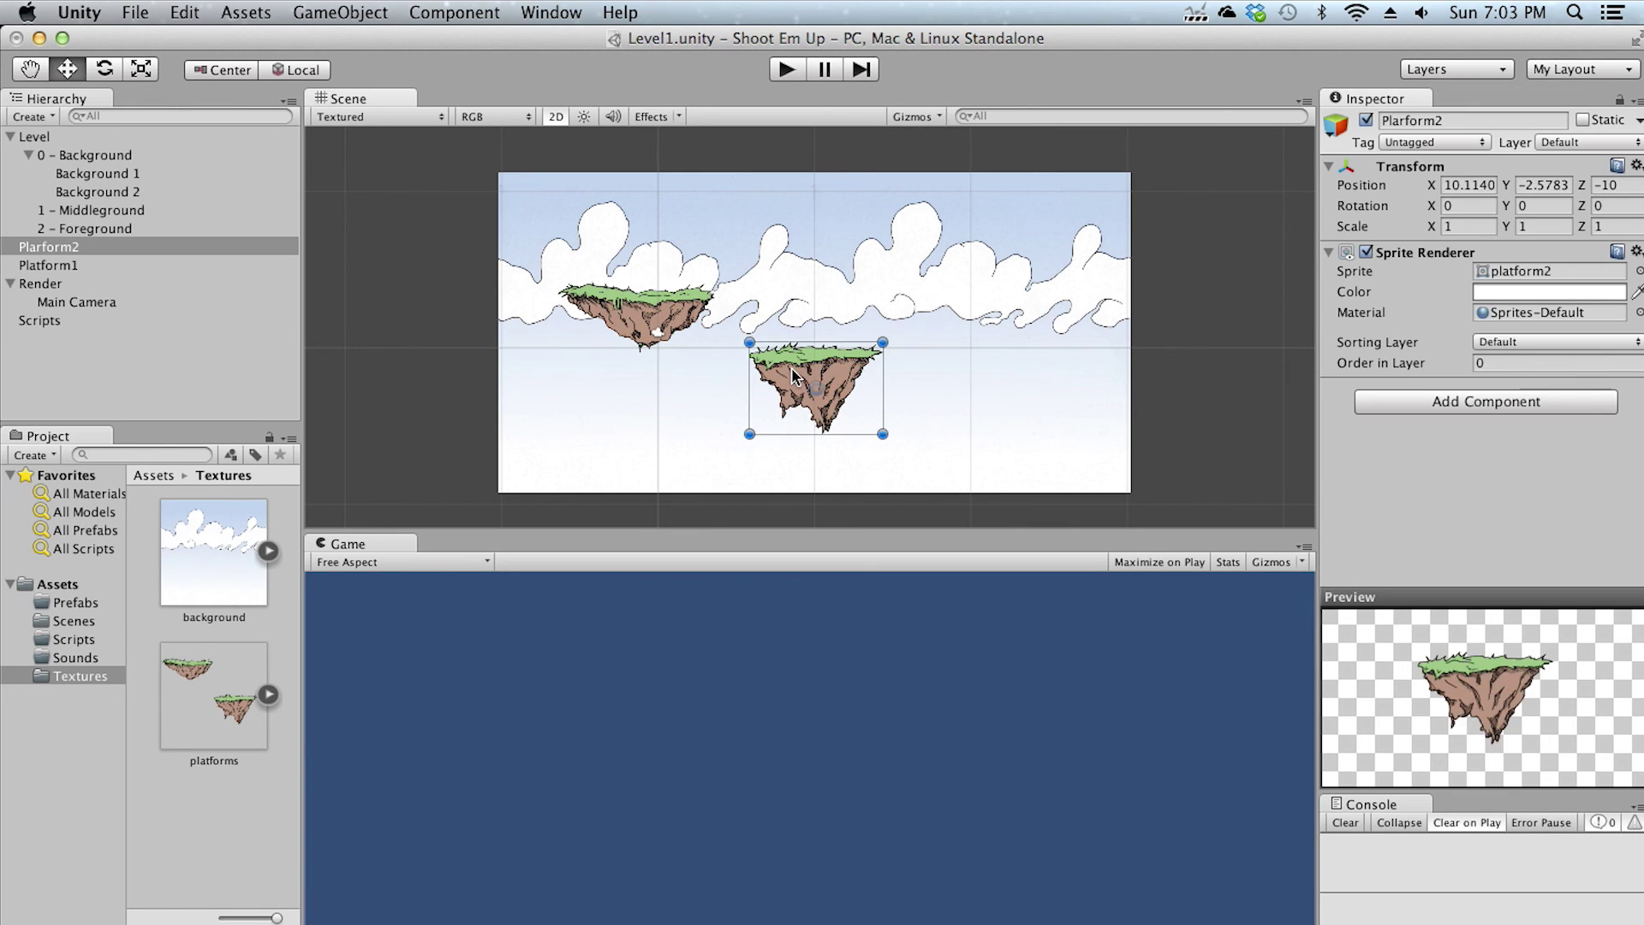
{"action": "left_click_drag", "start_coordinate": [677, 315], "coordinate": [663, 317]}
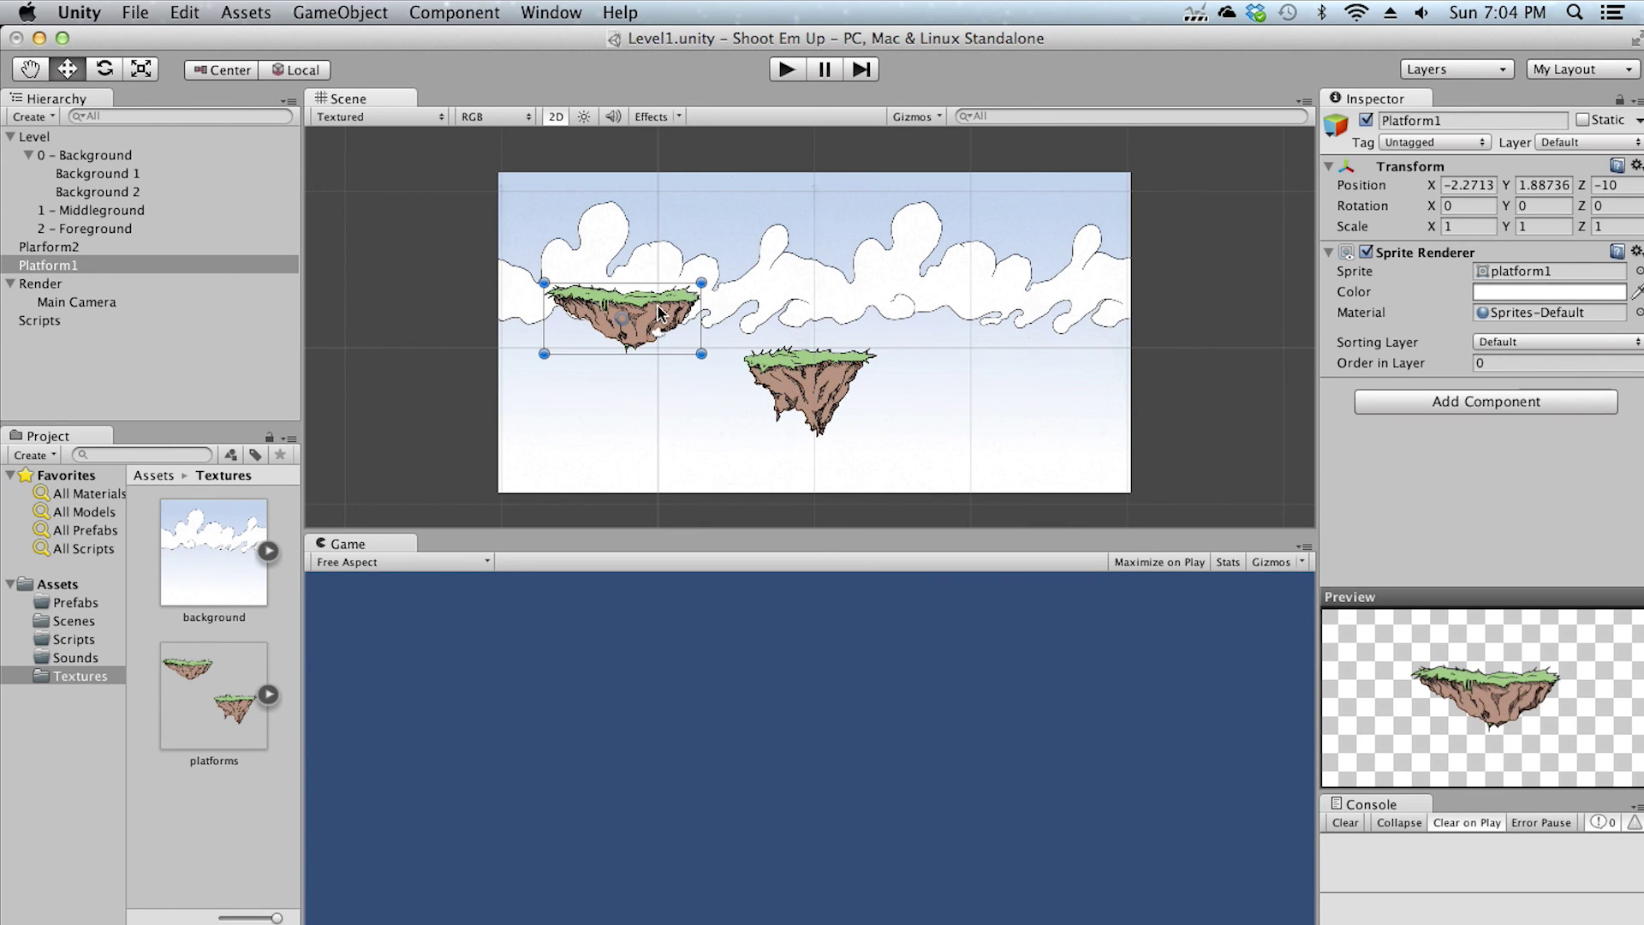
{"action": "left_click", "coordinate": [796, 366]}
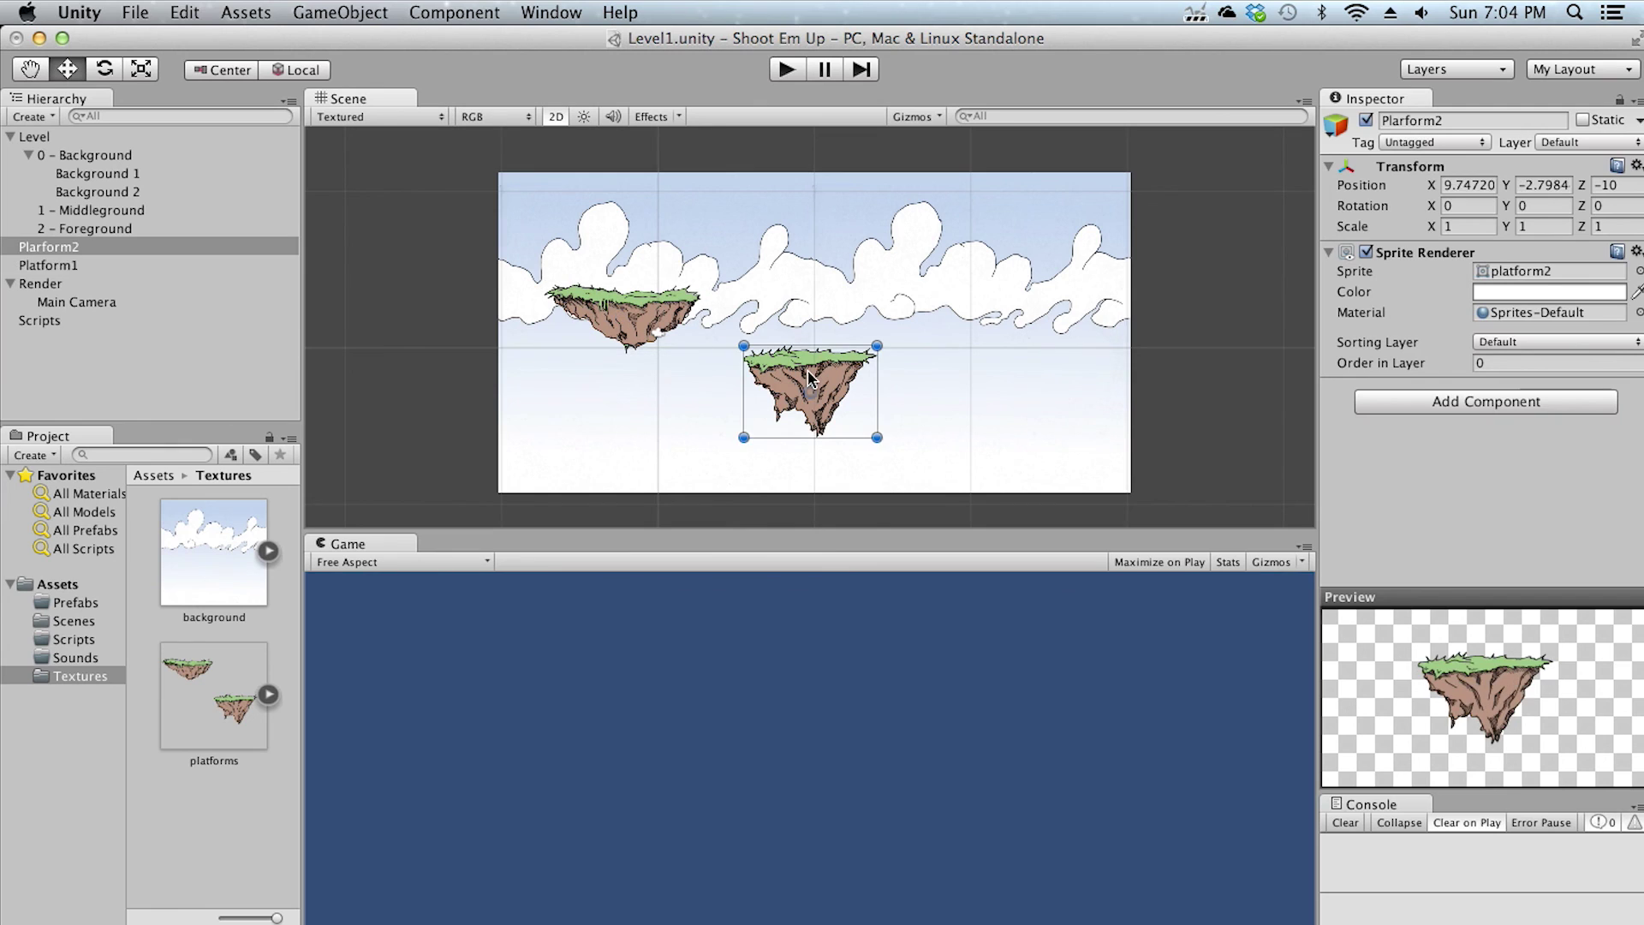
{"action": "left_click", "coordinate": [676, 318]}
{"action": "left_click", "coordinate": [784, 380]}
{"action": "left_click", "coordinate": [689, 325]}
{"action": "left_click", "coordinate": [801, 373]}
Create an empty prefab with the default name in the Prefabs folder
{"action": "left_click", "coordinate": [83, 604]}
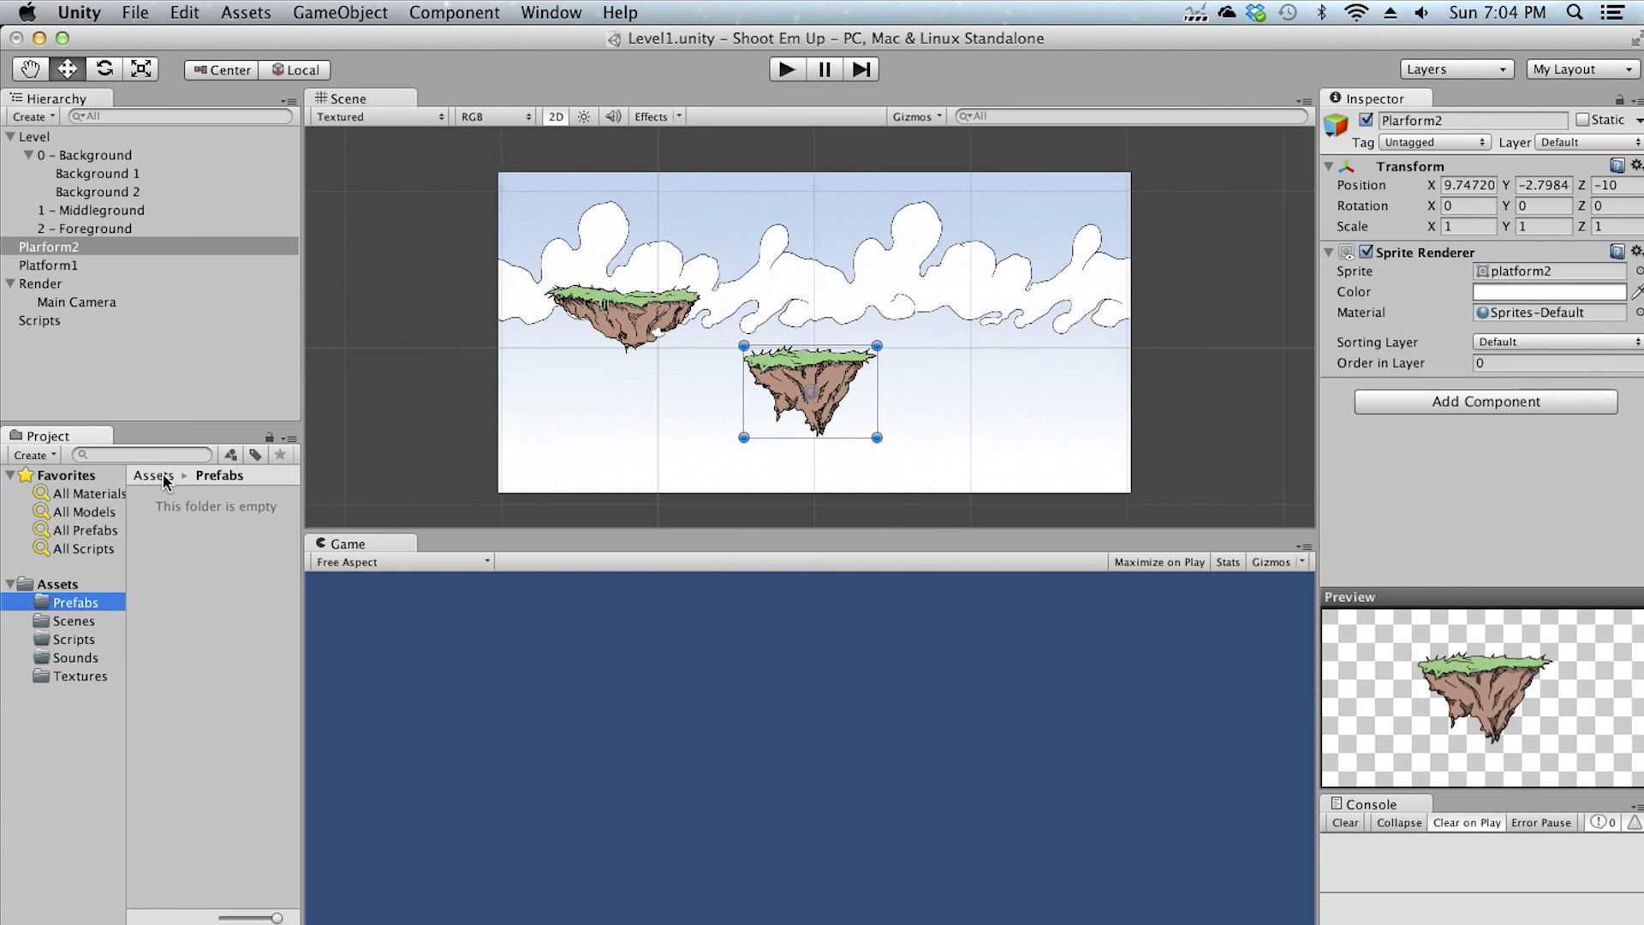
{"action": "right_click", "coordinate": [198, 586]}
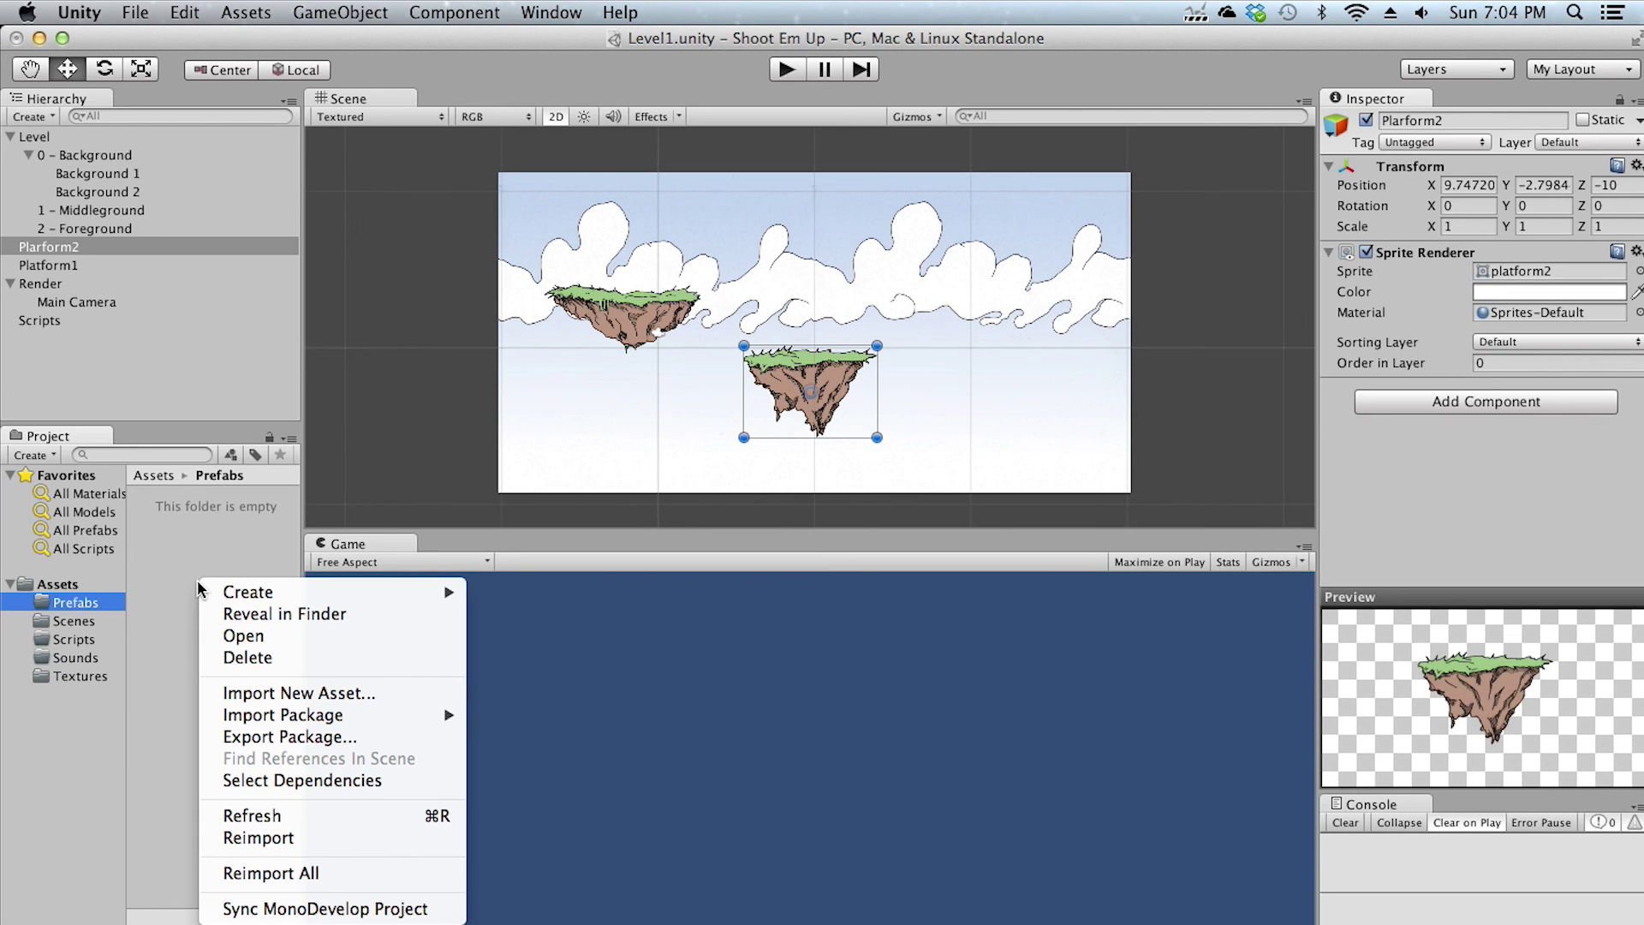
{"action": "left_click", "coordinate": [54, 460]}
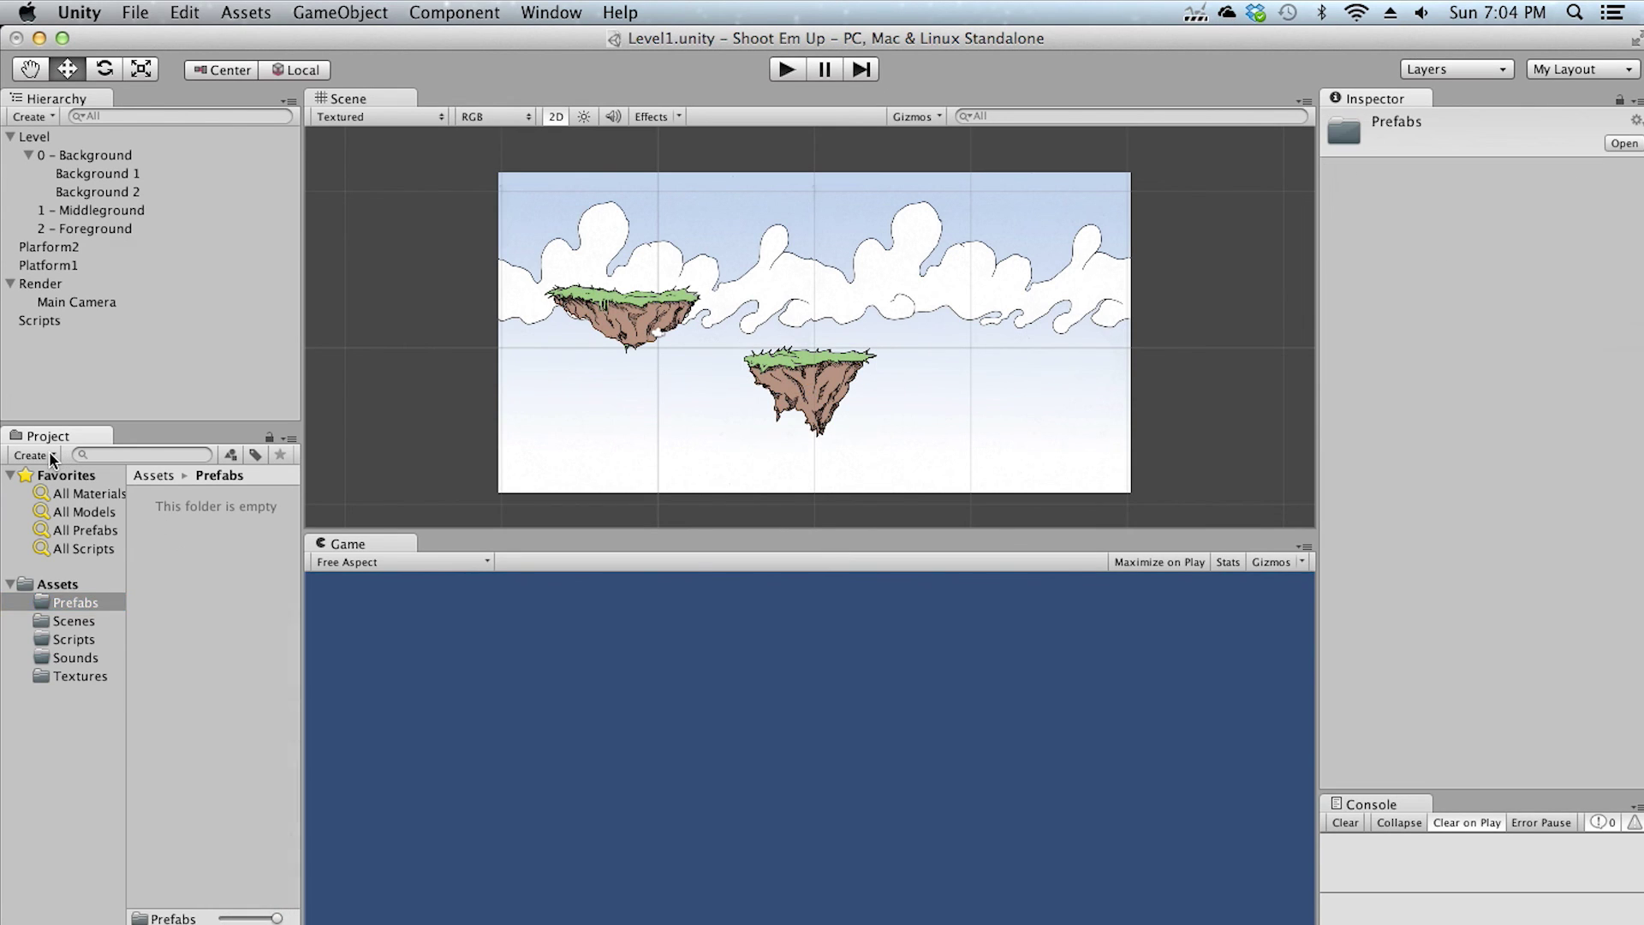
{"action": "left_click", "coordinate": [50, 456]}
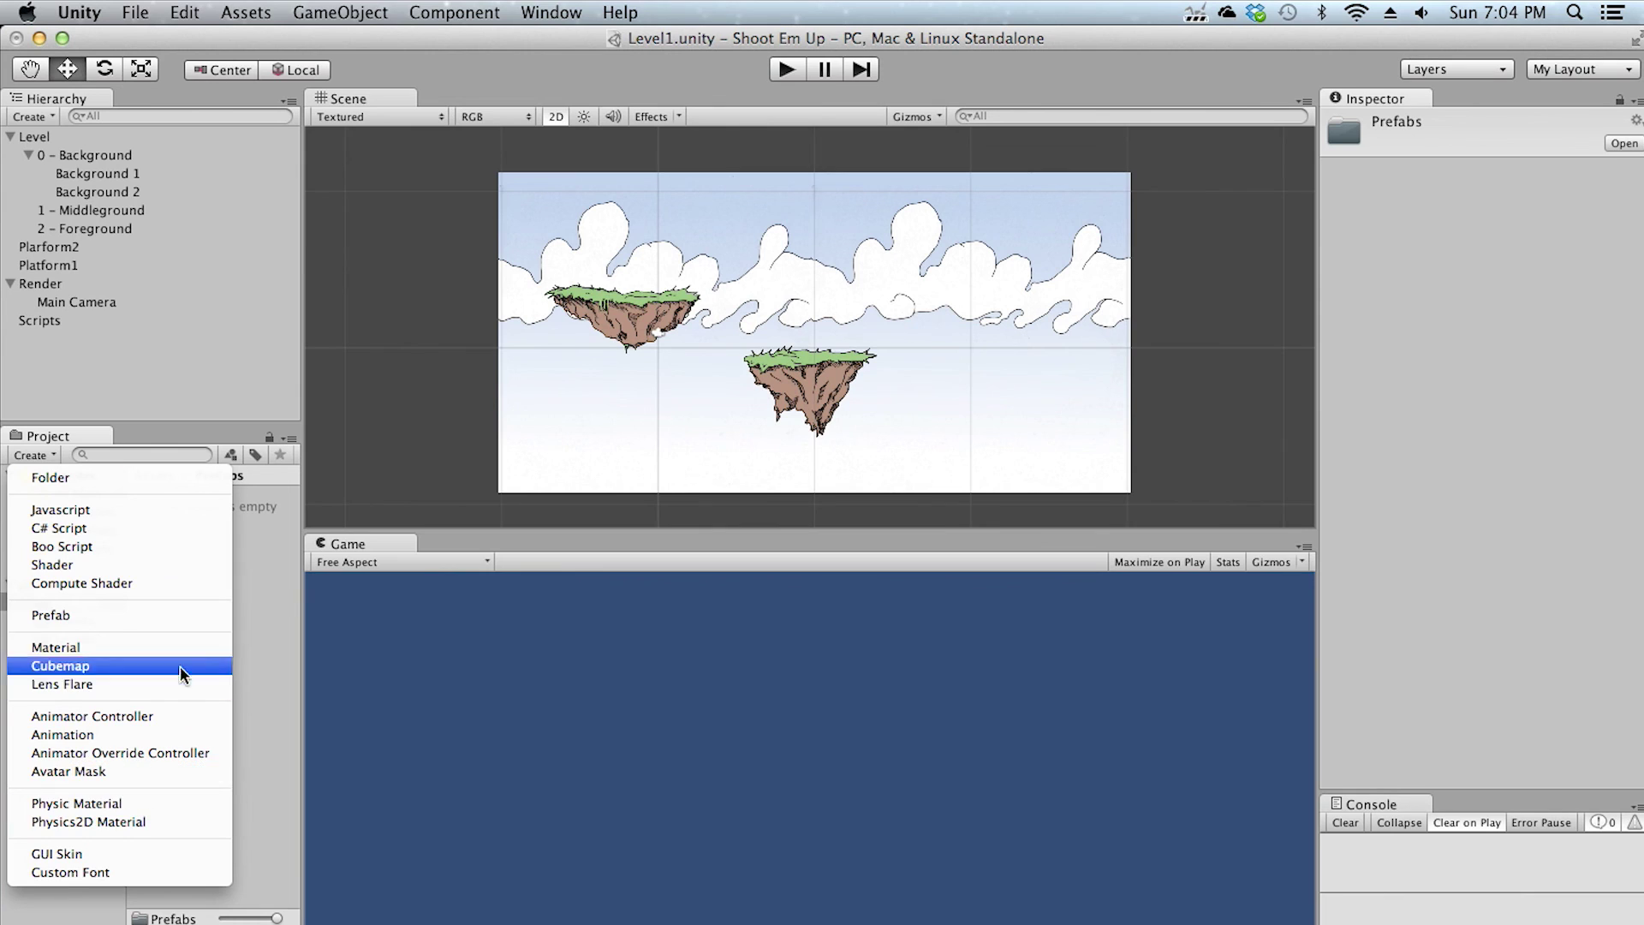
{"action": "left_click", "coordinate": [254, 641]}
{"action": "right_click", "coordinate": [197, 588]}
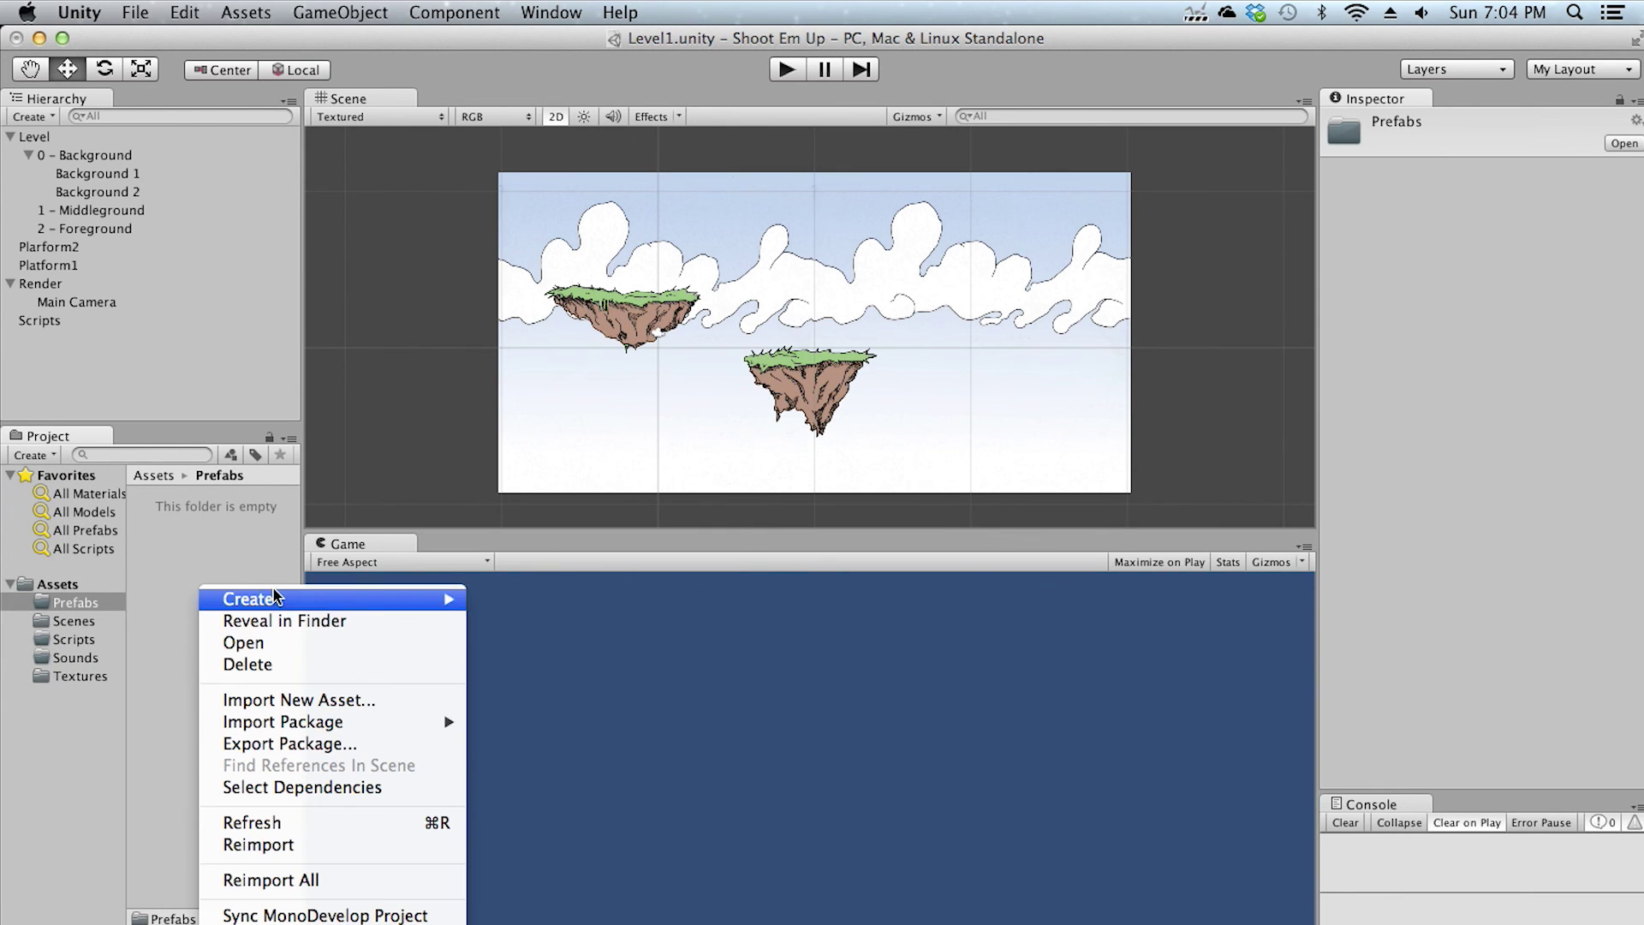
{"action": "mouse_move", "coordinate": [250, 598]}
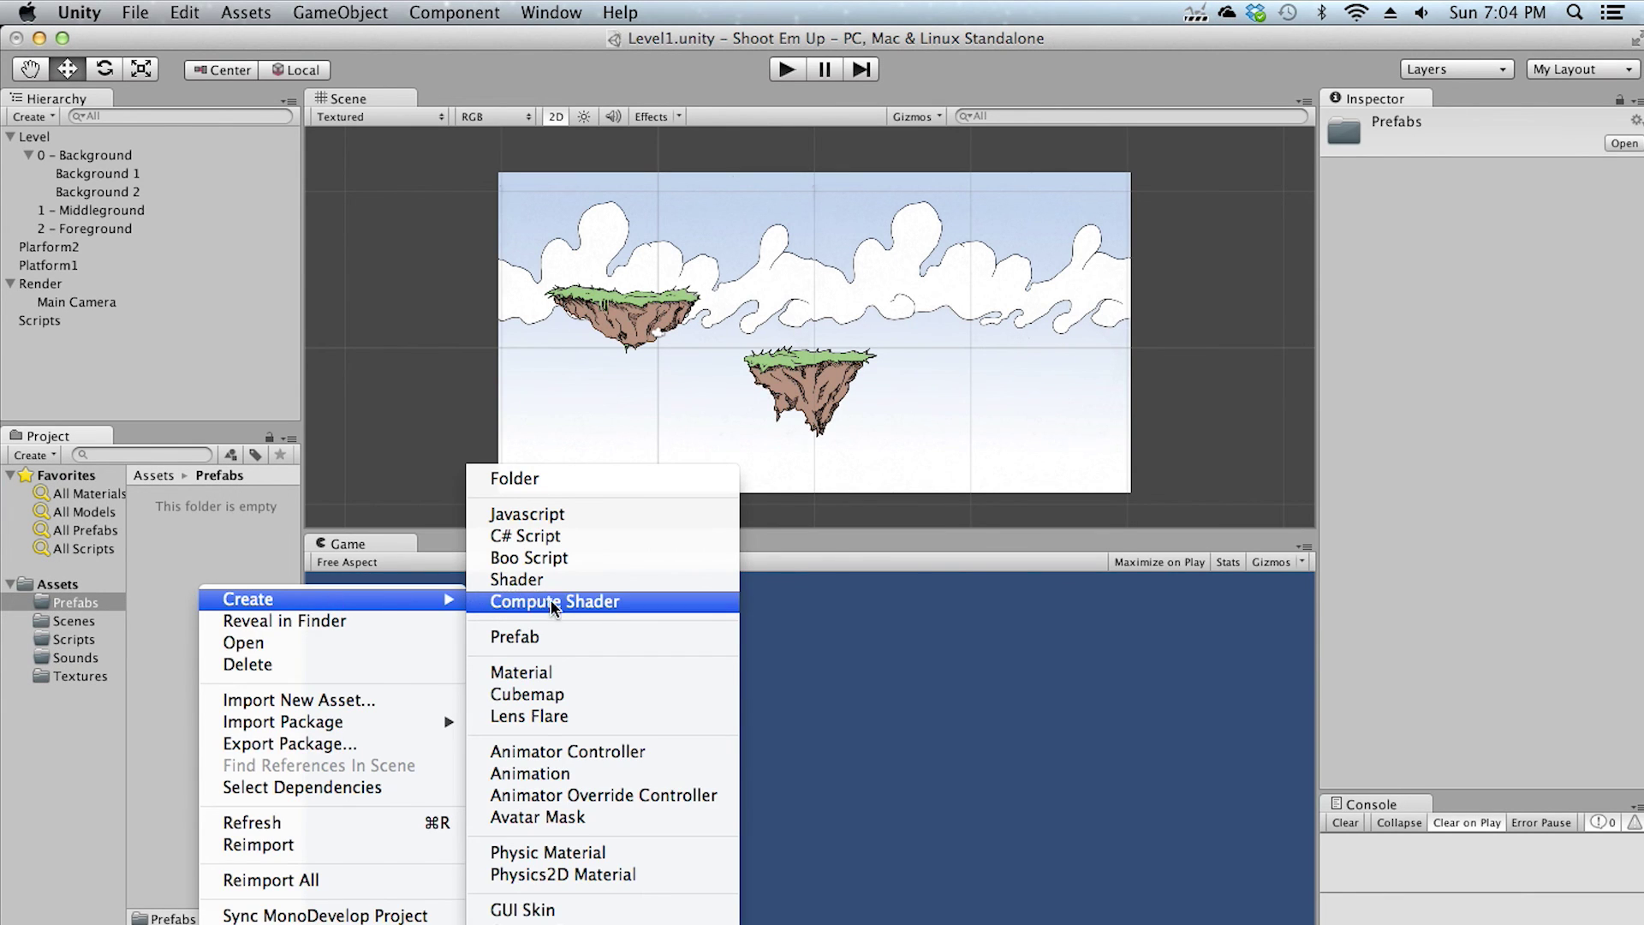
{"action": "left_click", "coordinate": [511, 635]}
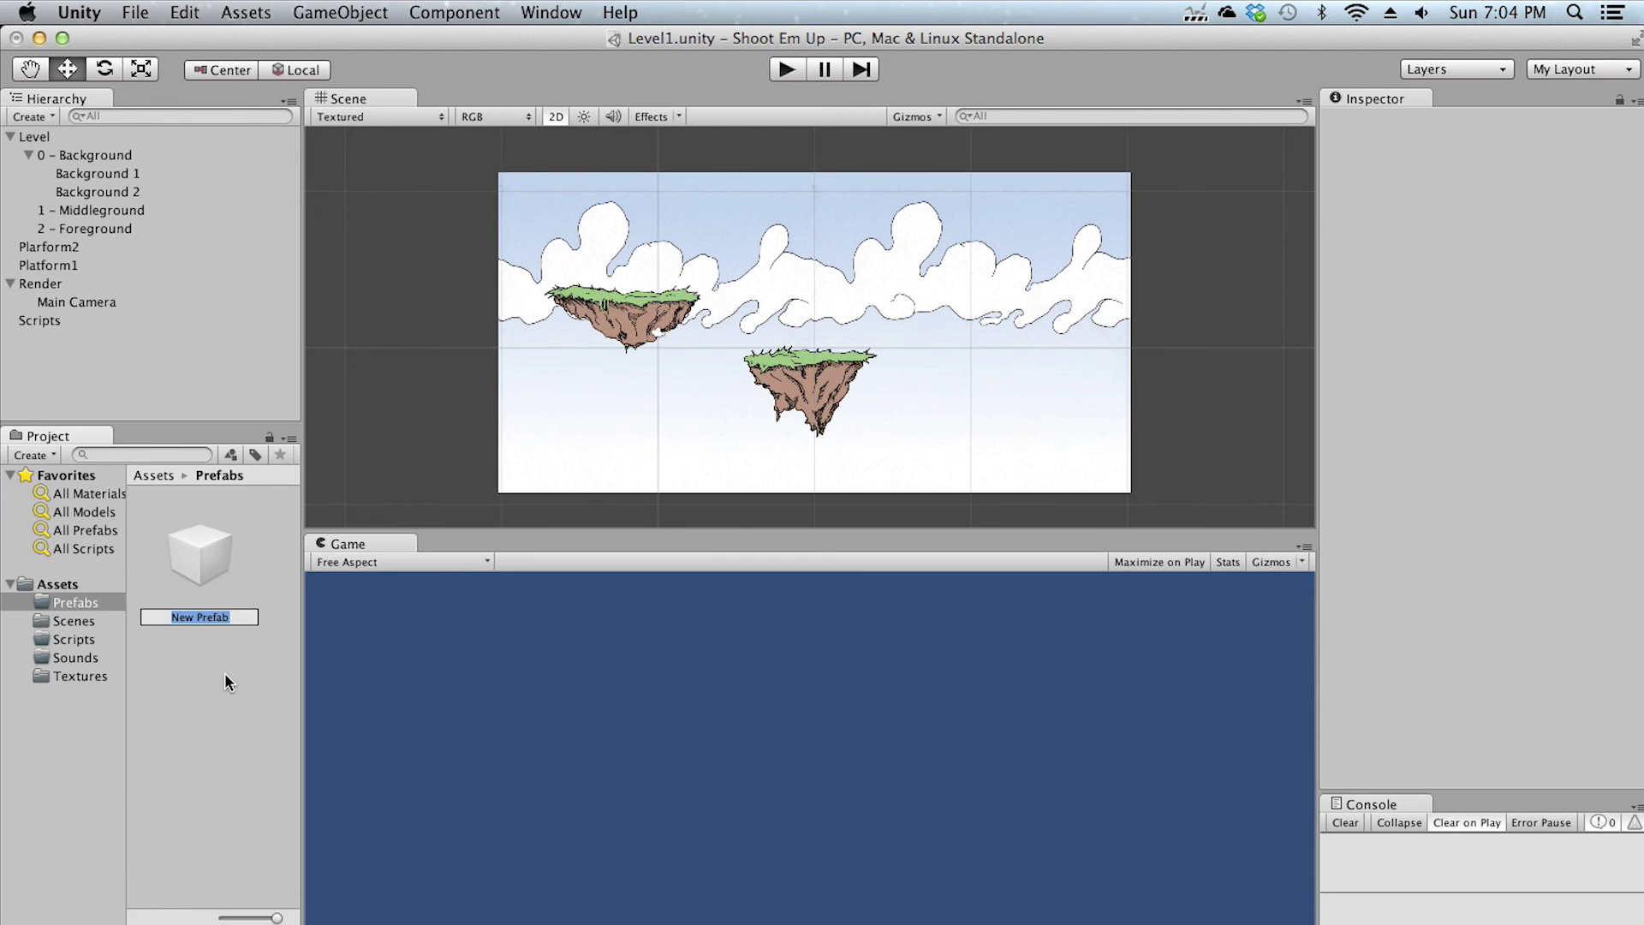
Delete the empty New Prefab asset from the Prefabs folder
{"action": "left_click", "coordinate": [219, 573]}
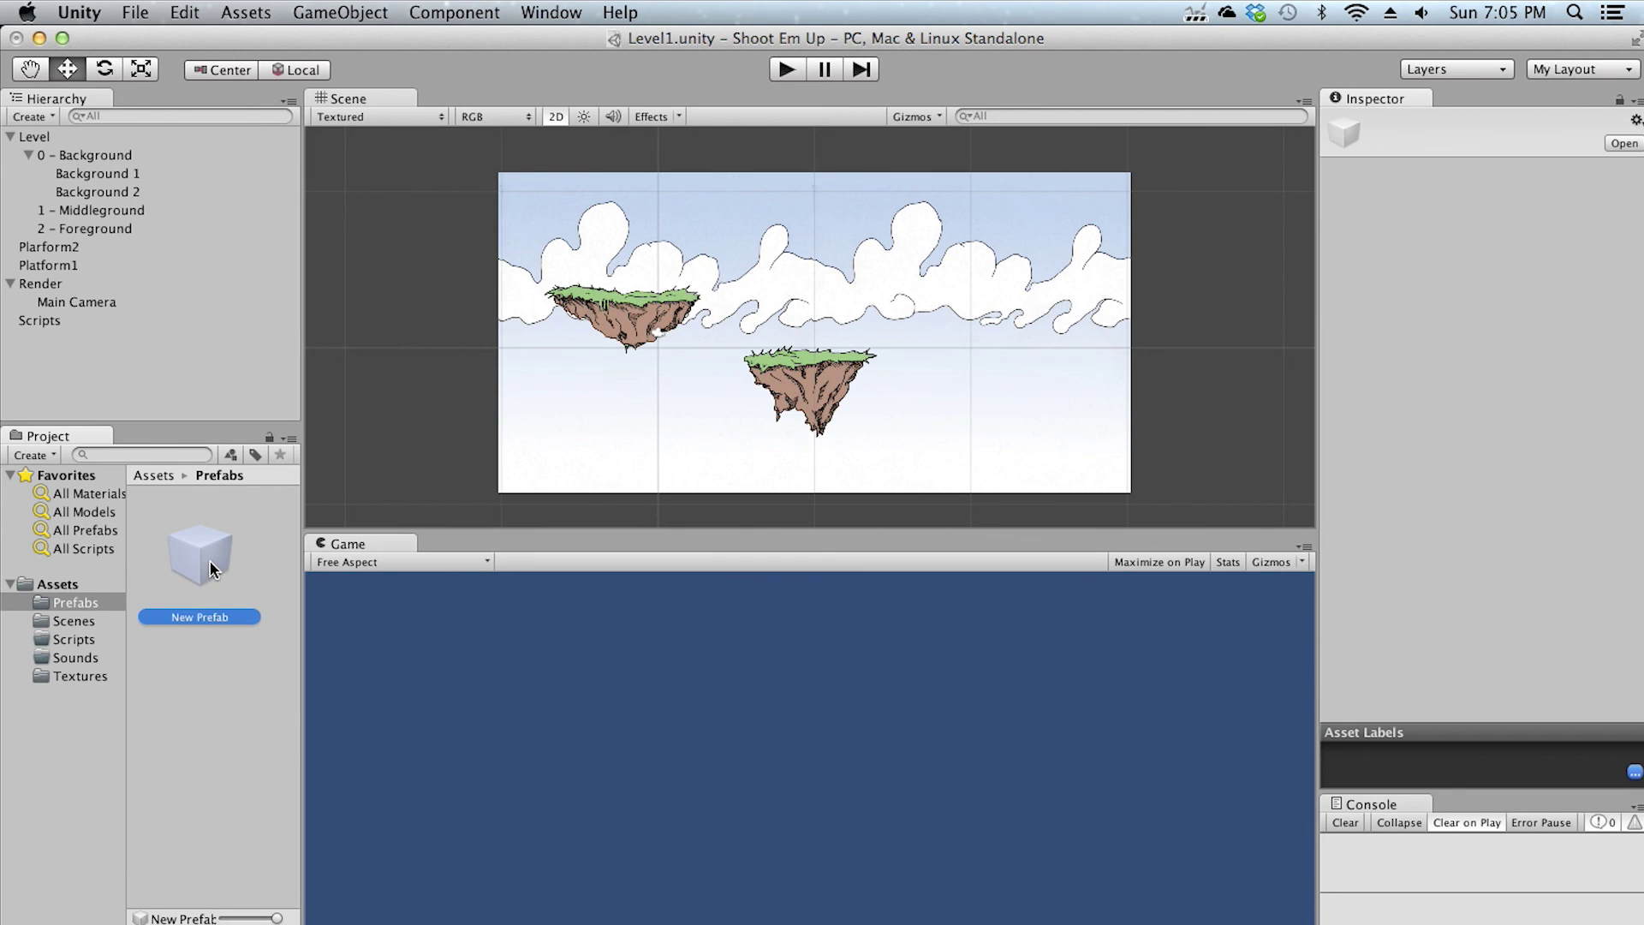
{"action": "right_click", "coordinate": [211, 567]}
{"action": "left_click", "coordinate": [262, 635]}
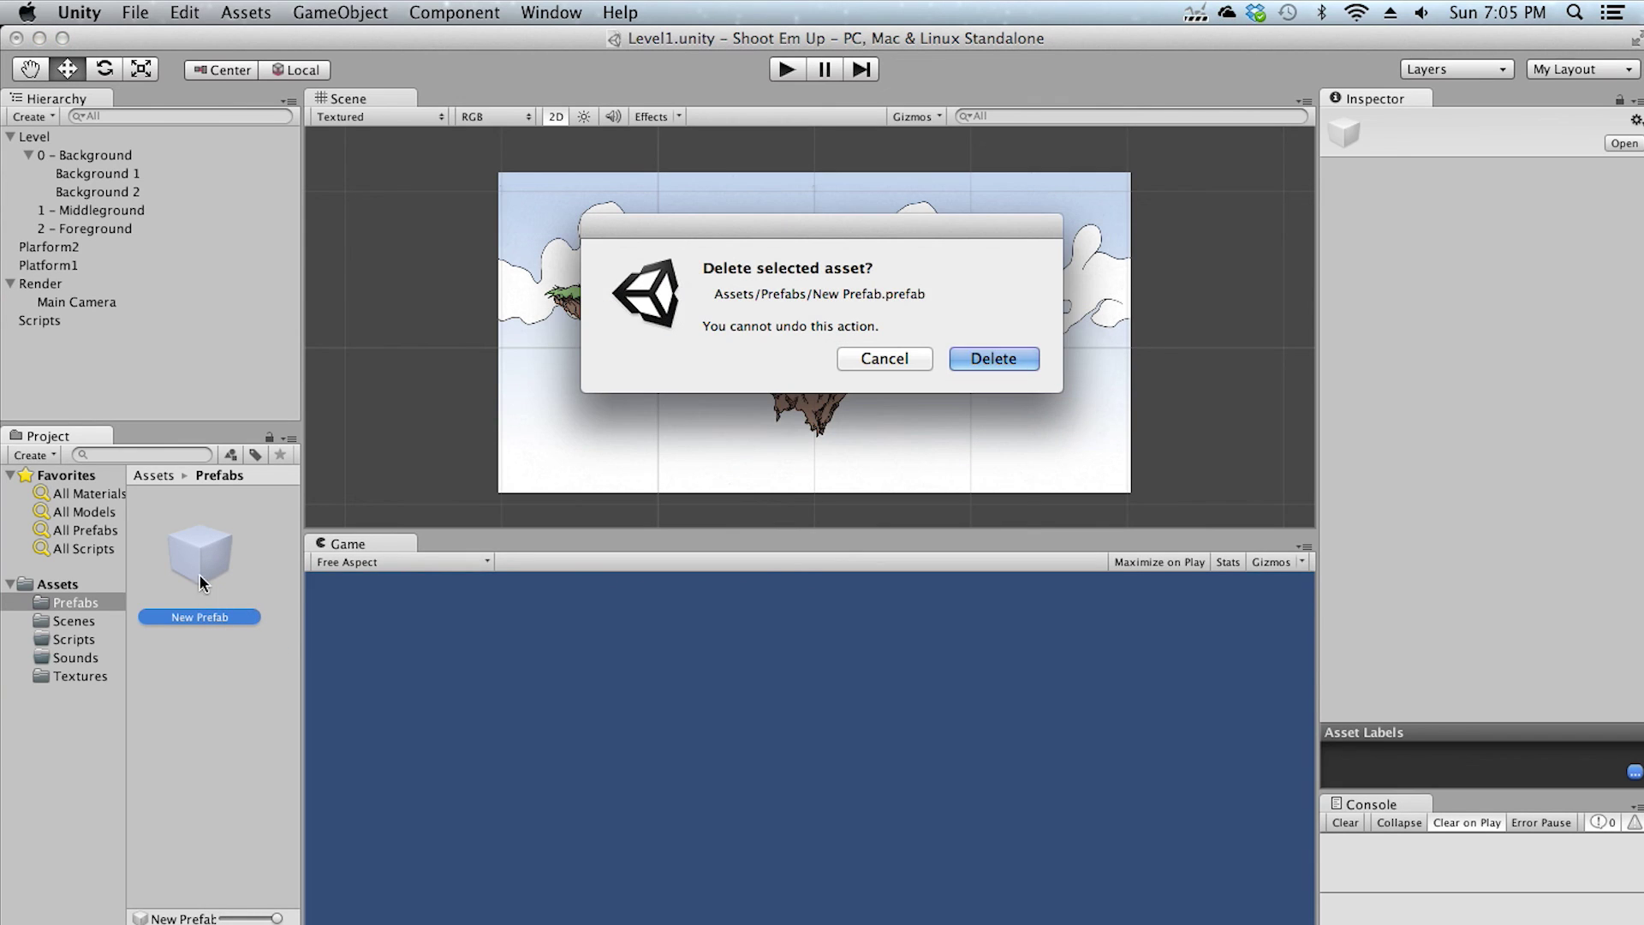
{"action": "left_click", "coordinate": [994, 360]}
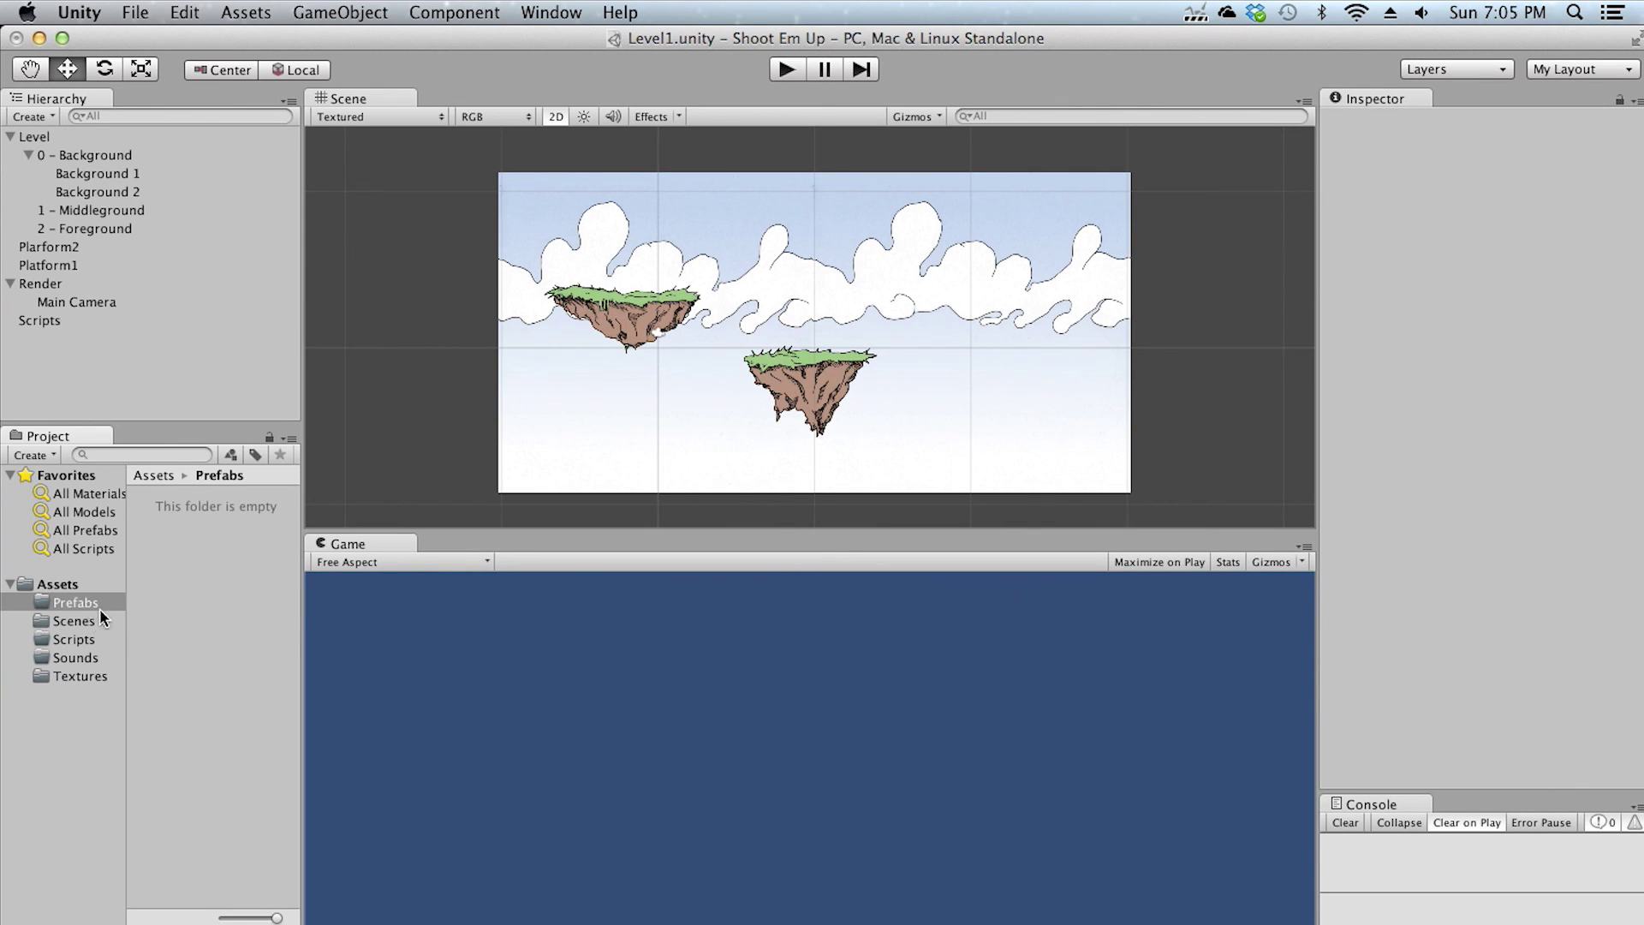
Turn the Platform1 scene object into a prefab in the Prefabs folder and select the prefab
{"action": "left_click", "coordinate": [81, 604]}
{"action": "left_click", "coordinate": [59, 267]}
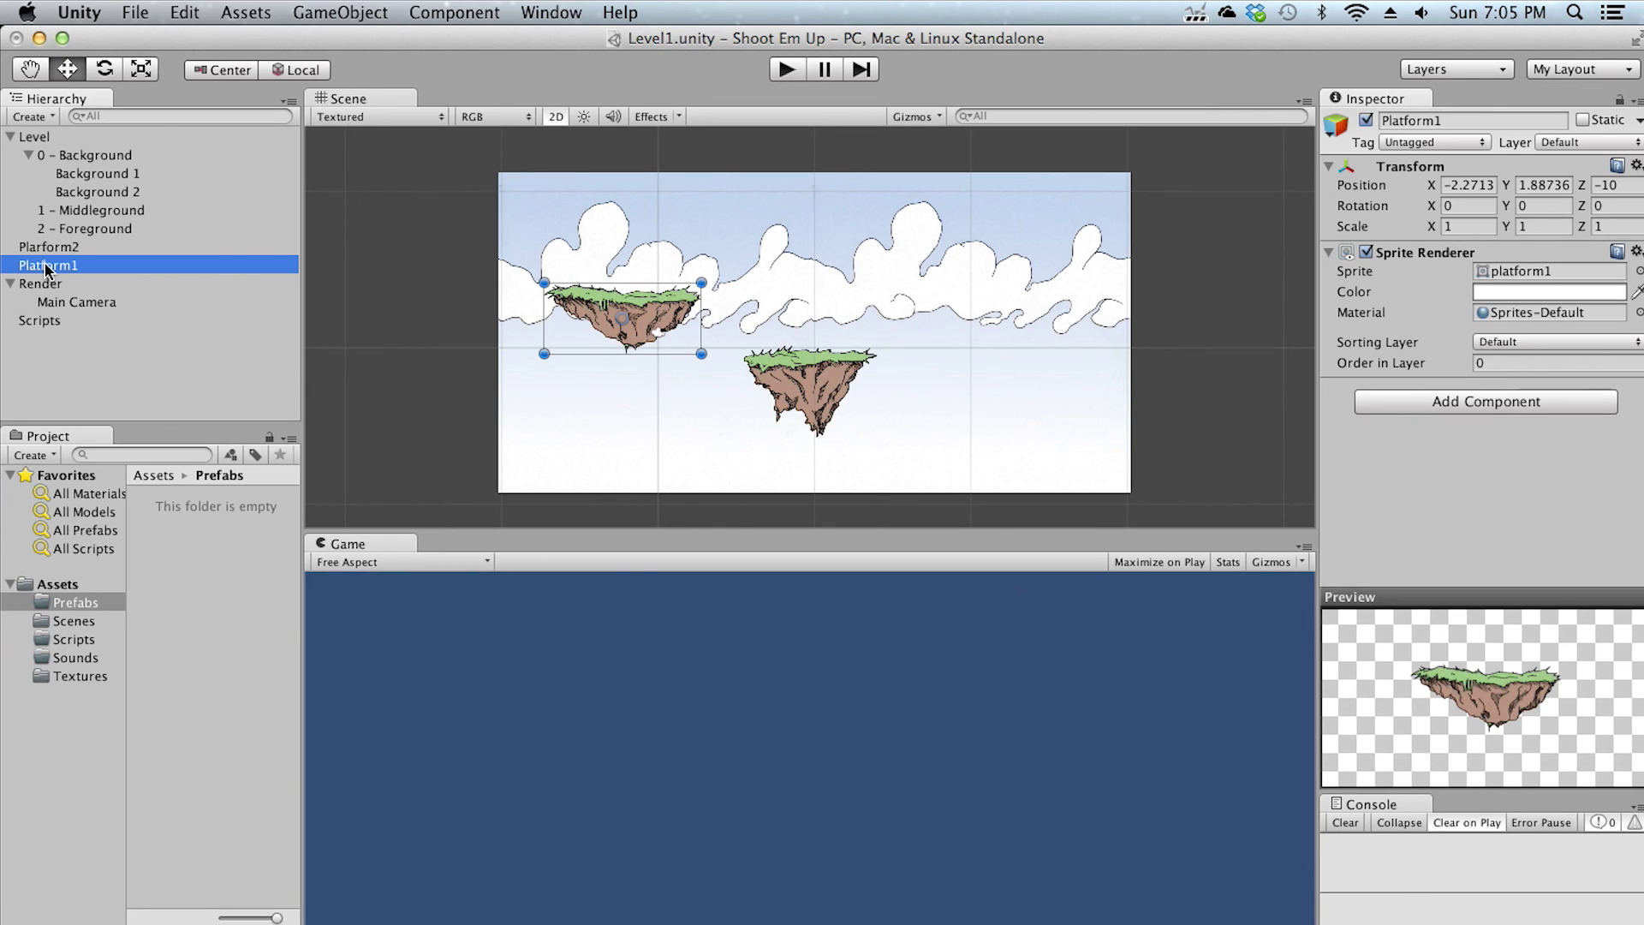
{"action": "left_click_drag", "start_coordinate": [47, 269], "coordinate": [69, 603]}
{"action": "left_click", "coordinate": [205, 554]}
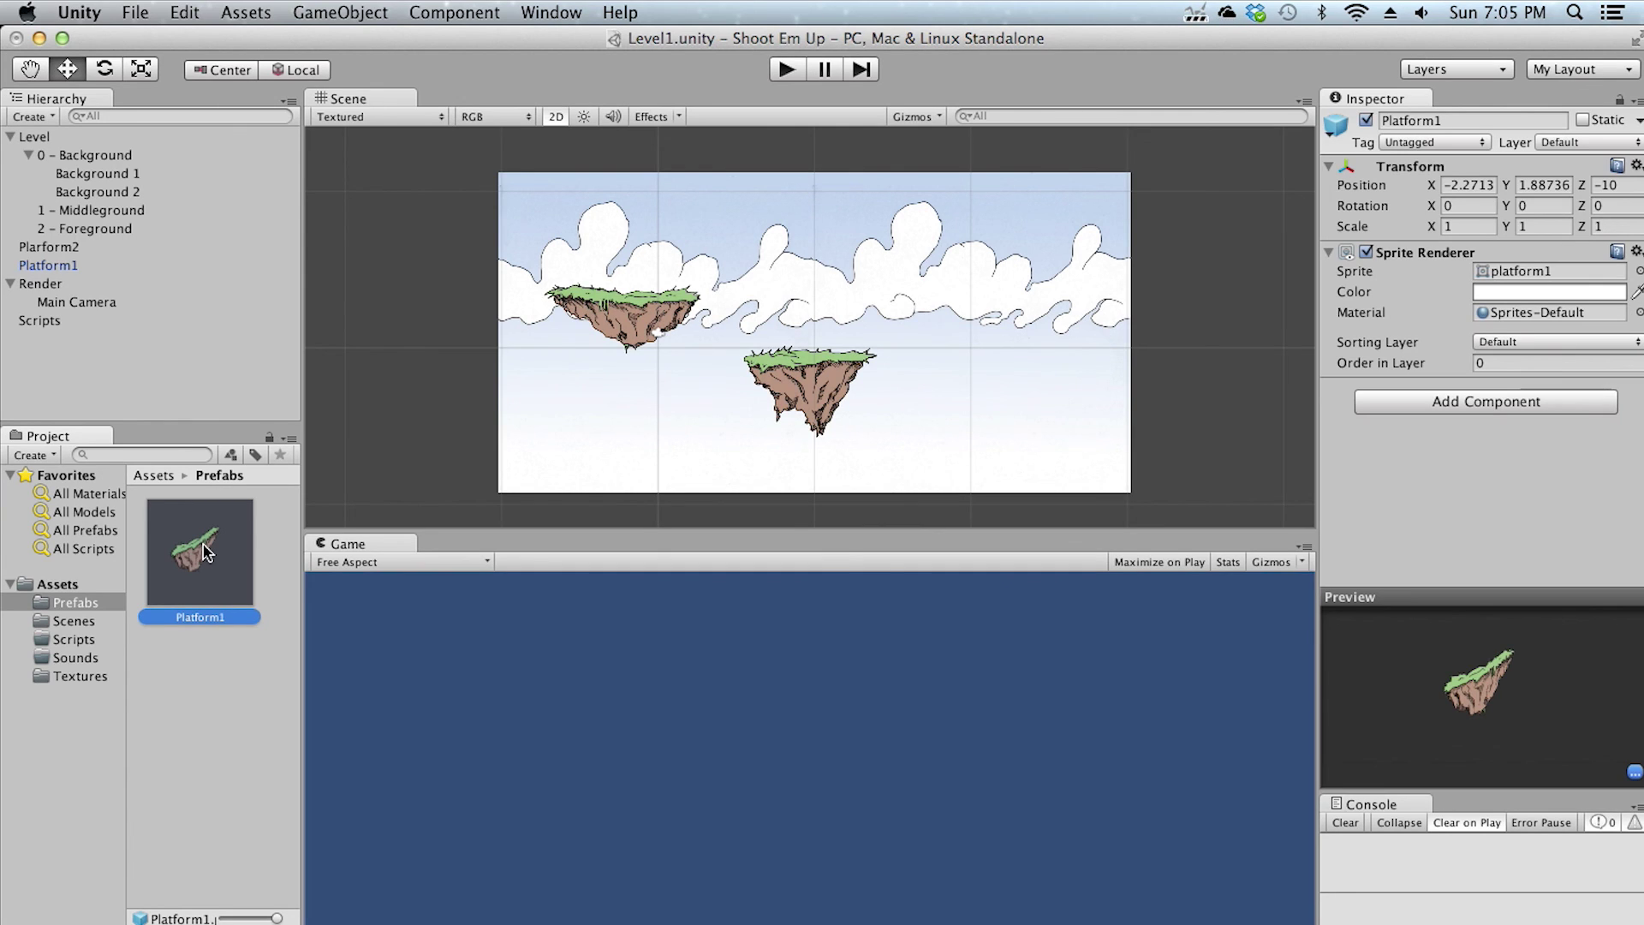
Compare the Platform1 prefab instance with the ordinary Plarform2 object in the hierarchy
{"action": "left_click", "coordinate": [67, 269]}
{"action": "left_click", "coordinate": [68, 248]}
{"action": "left_click", "coordinate": [68, 269]}
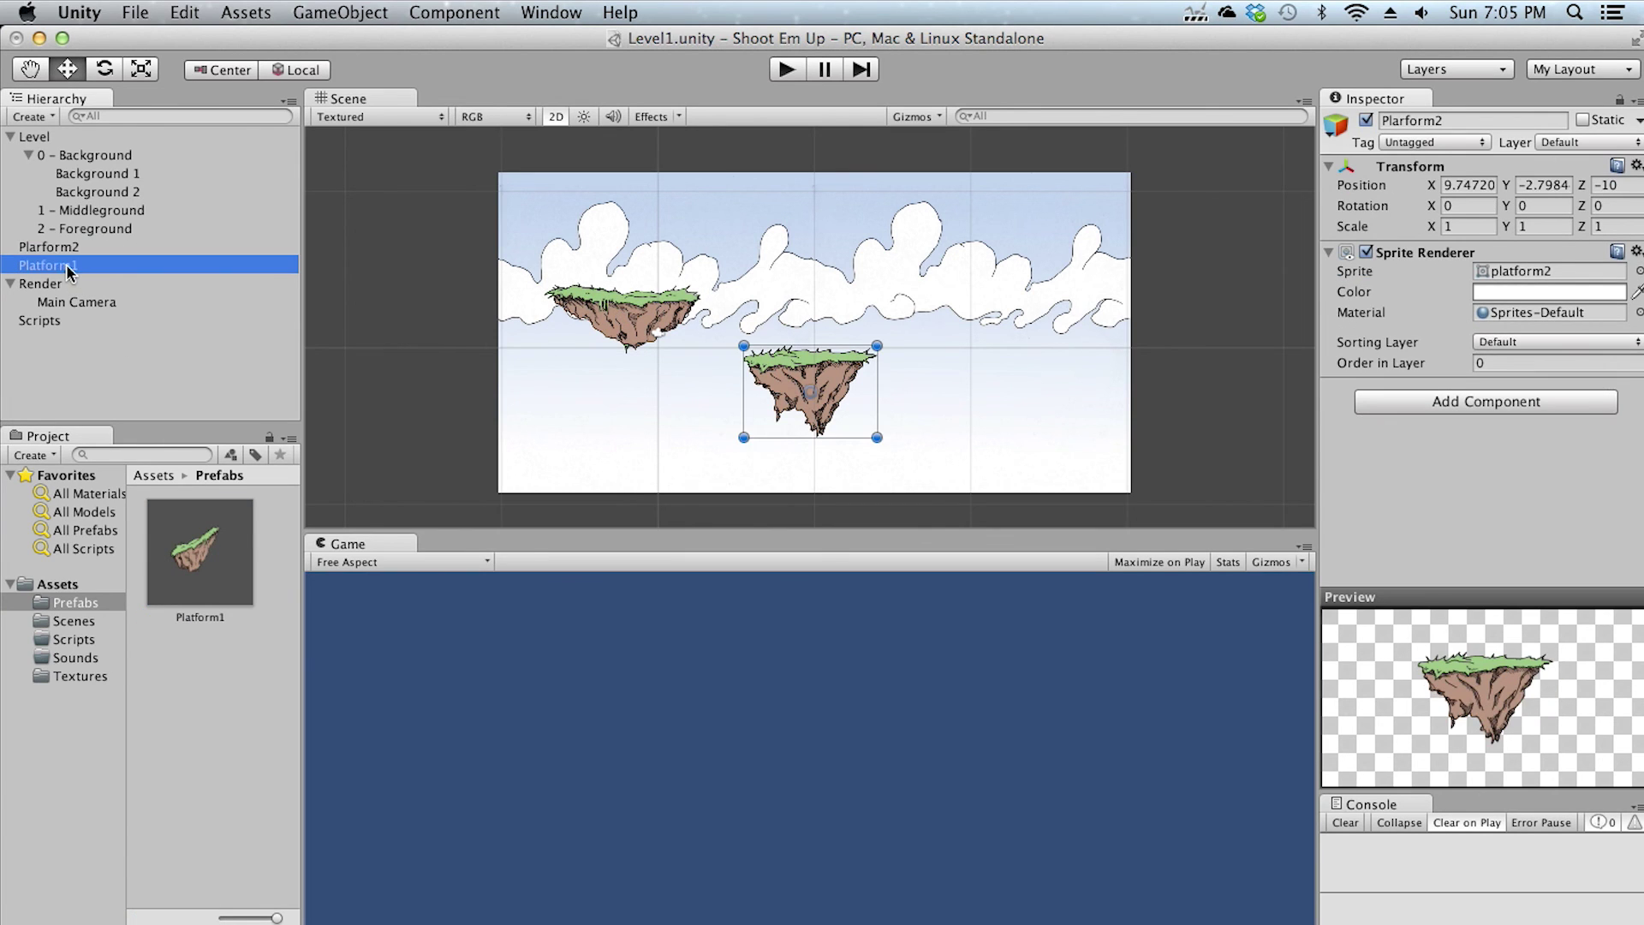
Inspect the Render and 2 - Foreground objects and the Platform1 prefab asset
{"action": "left_click", "coordinate": [62, 284]}
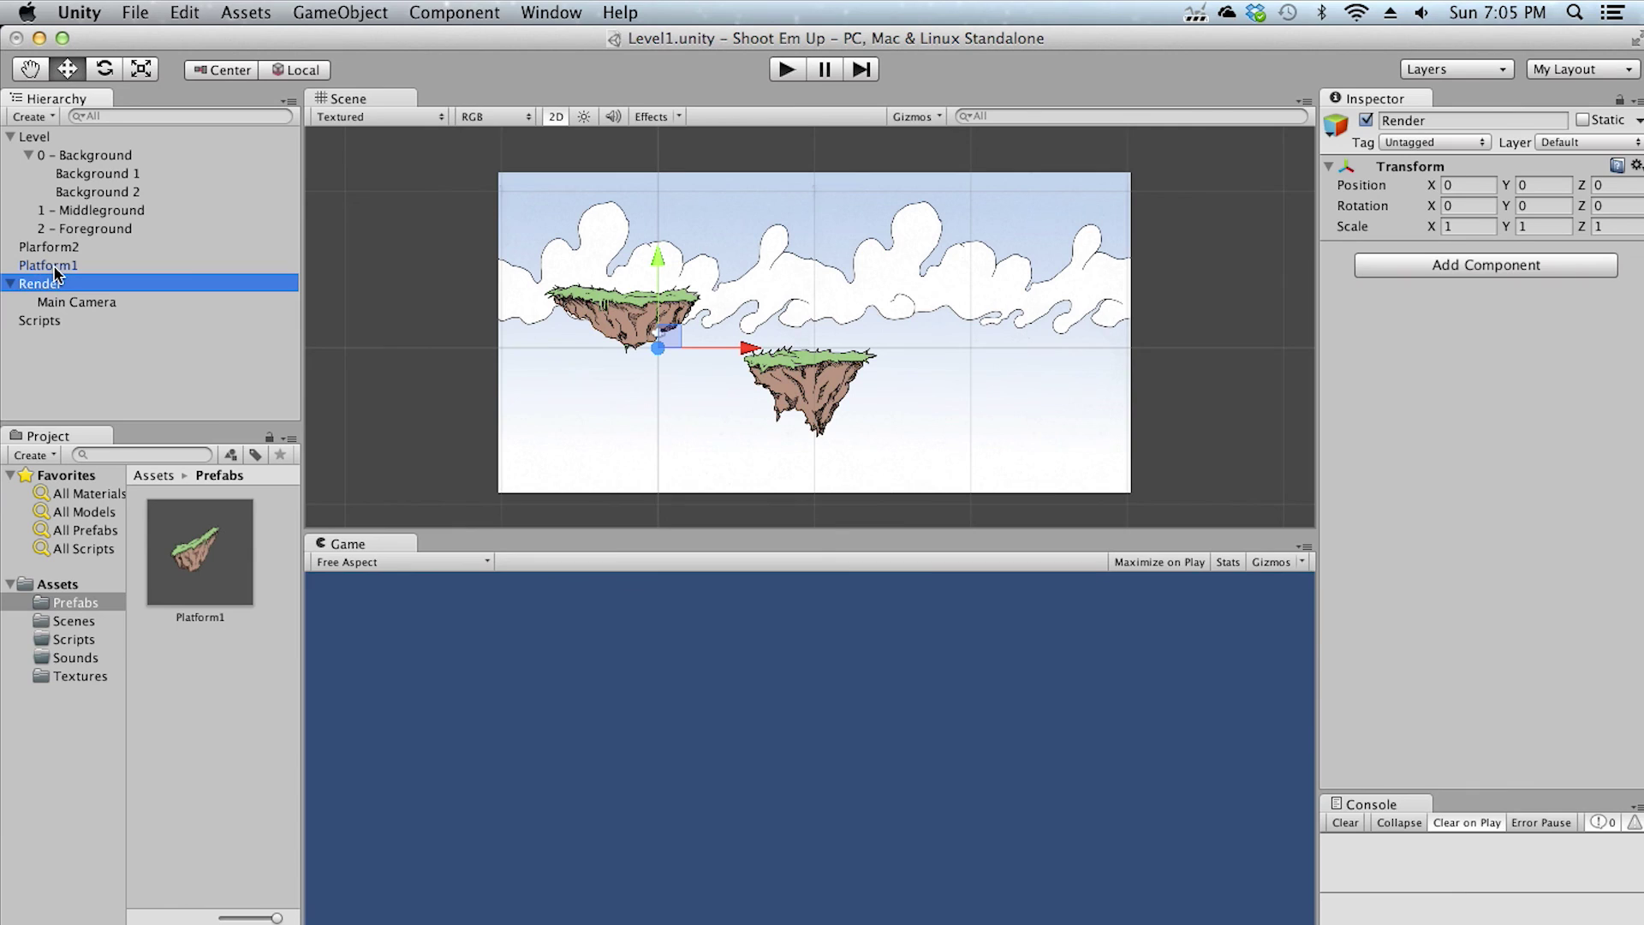
{"action": "left_click", "coordinate": [86, 233]}
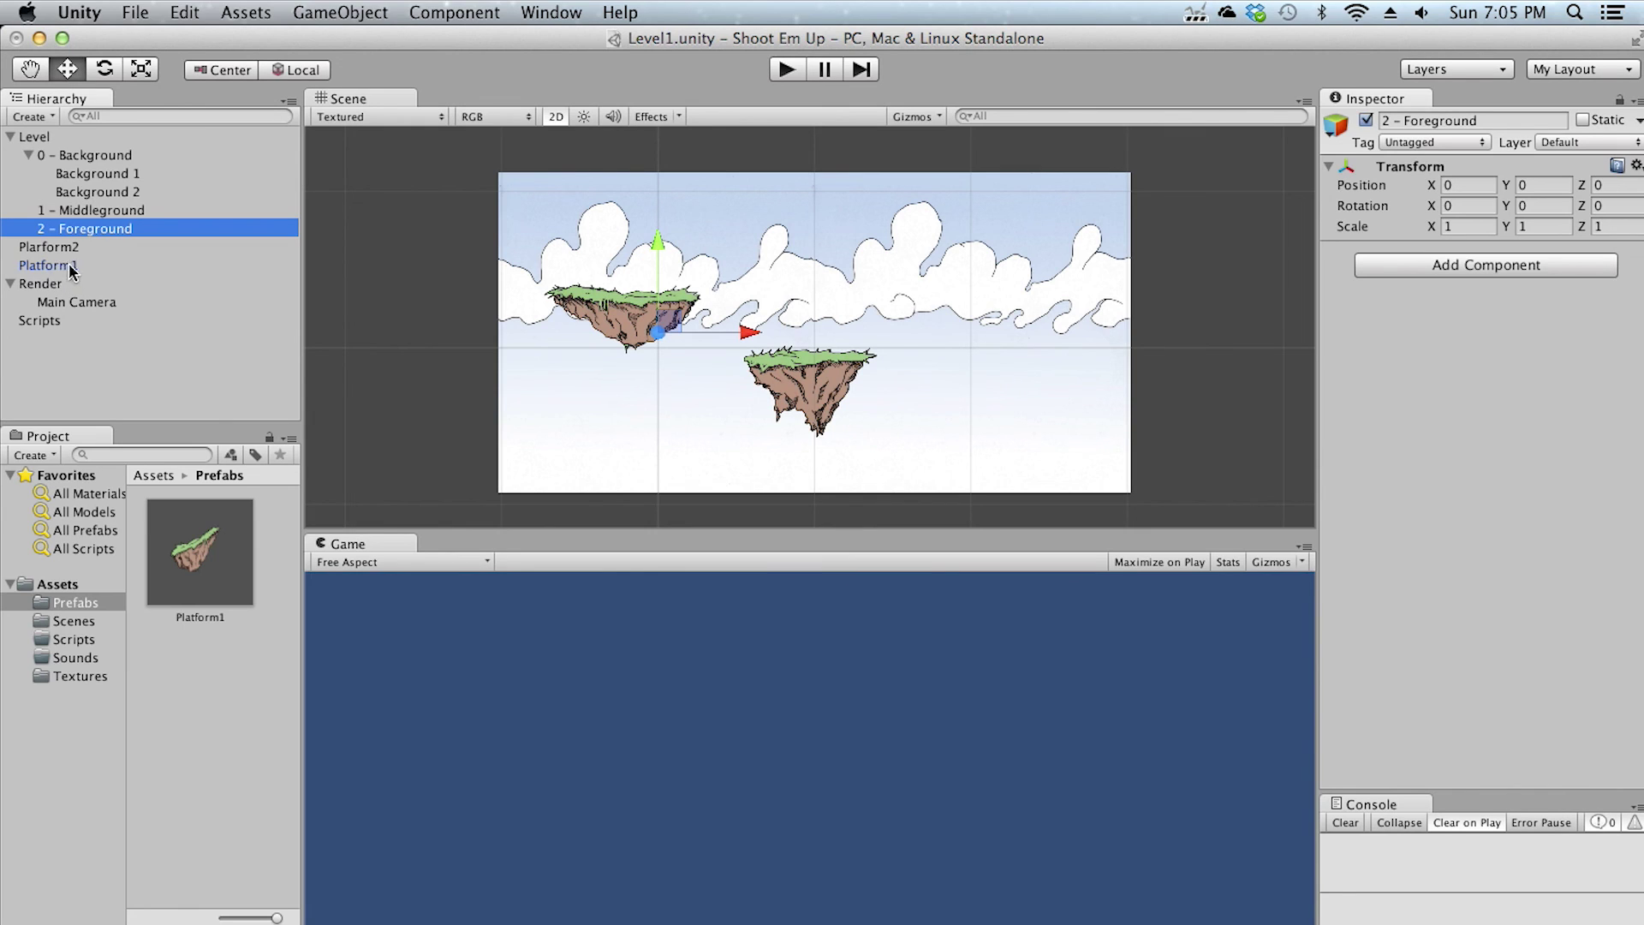
{"action": "left_click", "coordinate": [200, 560]}
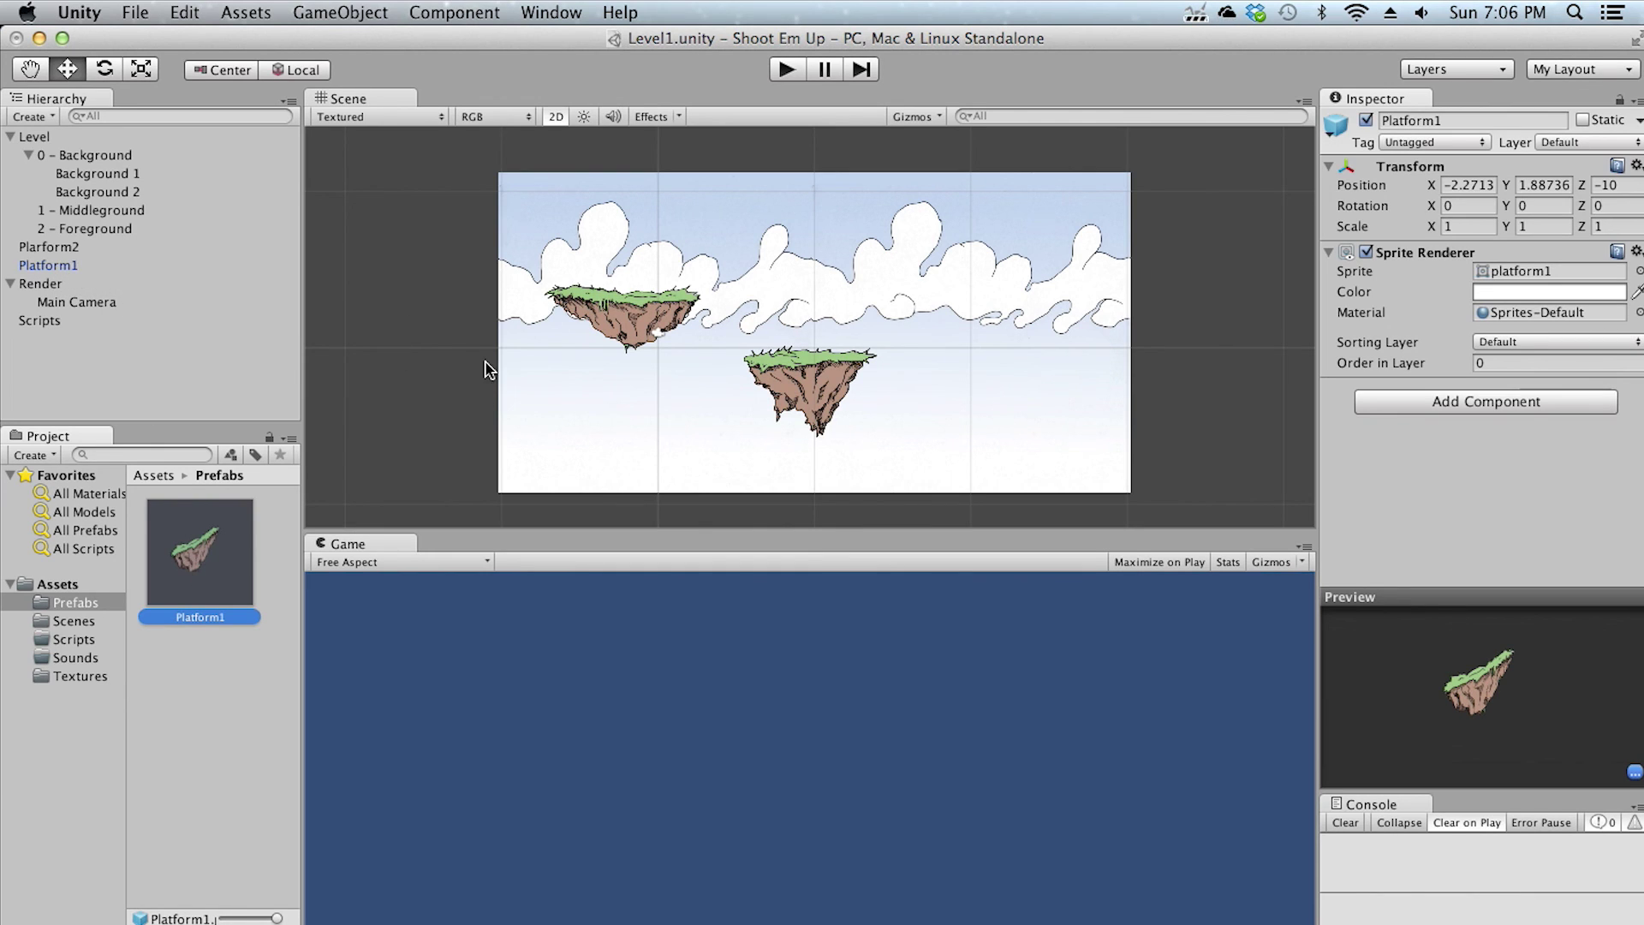
Turn the Plarform2 scene object into a prefab in the Prefabs folder and select the prefab
{"action": "left_click", "coordinate": [60, 250]}
{"action": "left_click_drag", "start_coordinate": [60, 250], "coordinate": [72, 605]}
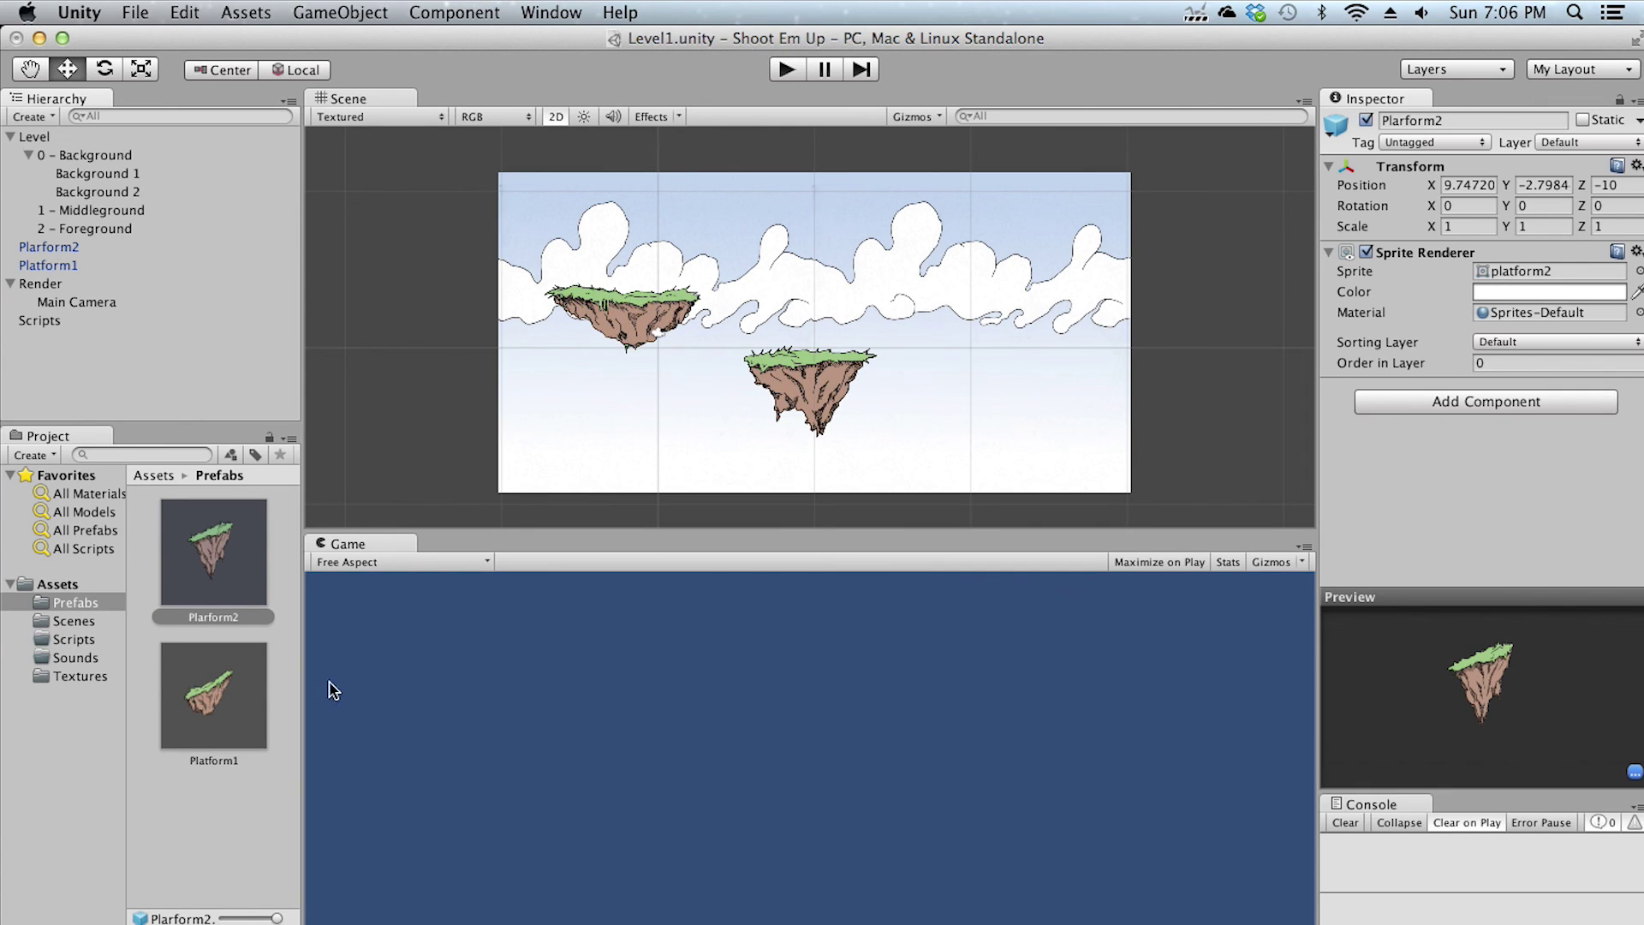
{"action": "left_click", "coordinate": [227, 657]}
{"action": "left_click", "coordinate": [214, 566]}
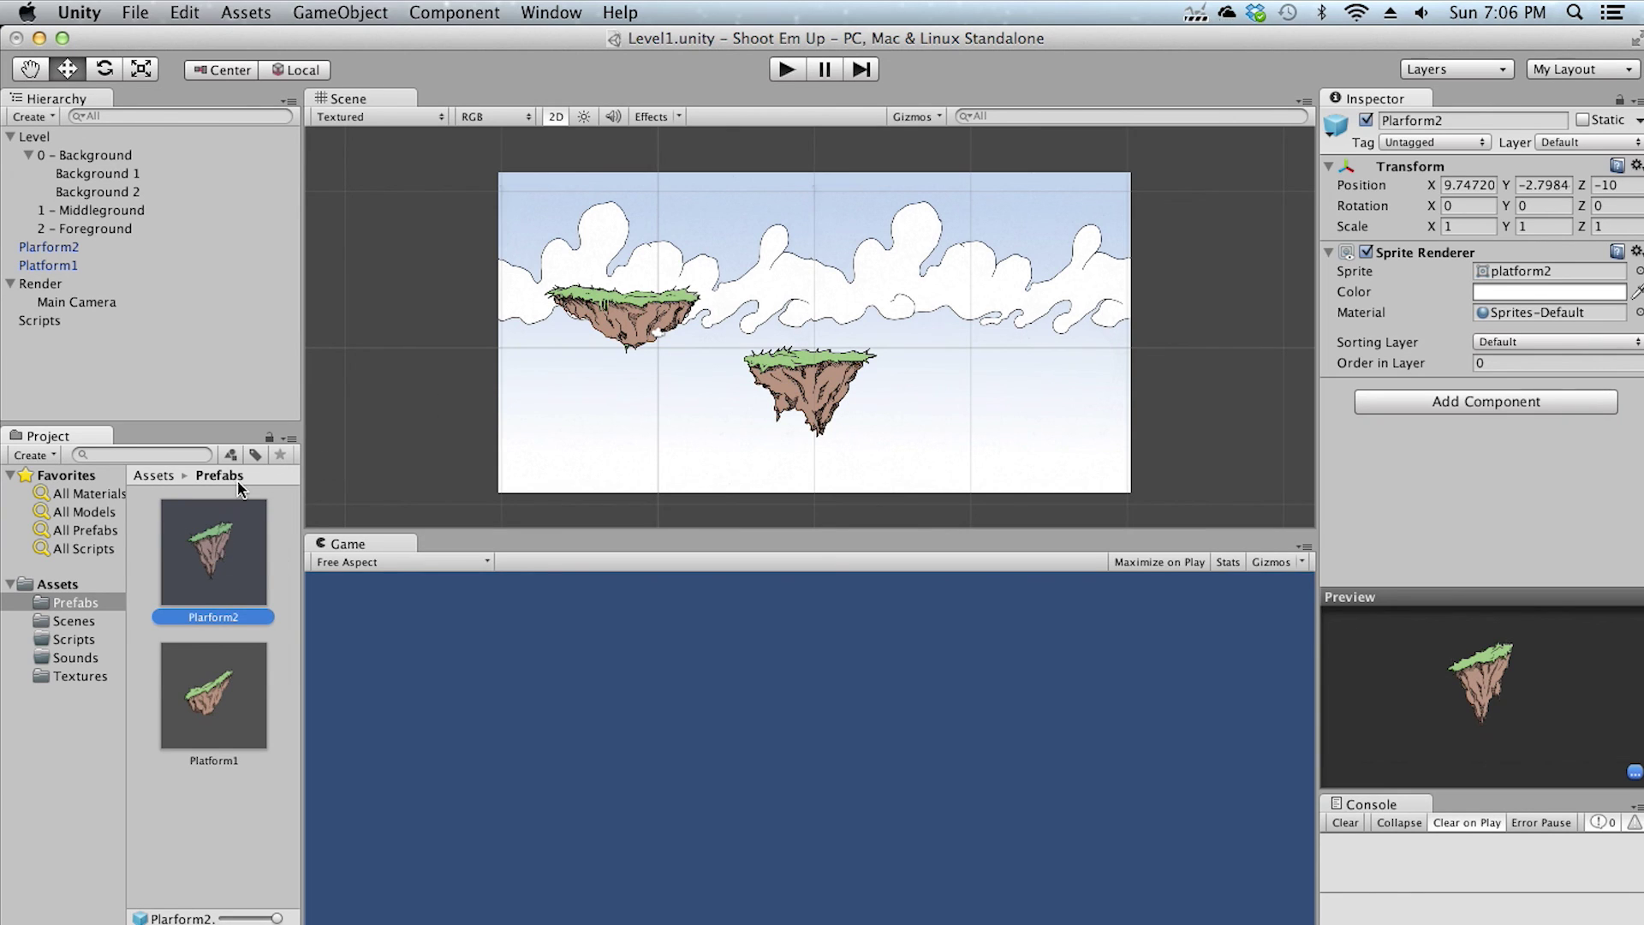
{"action": "left_click", "coordinate": [49, 115]}
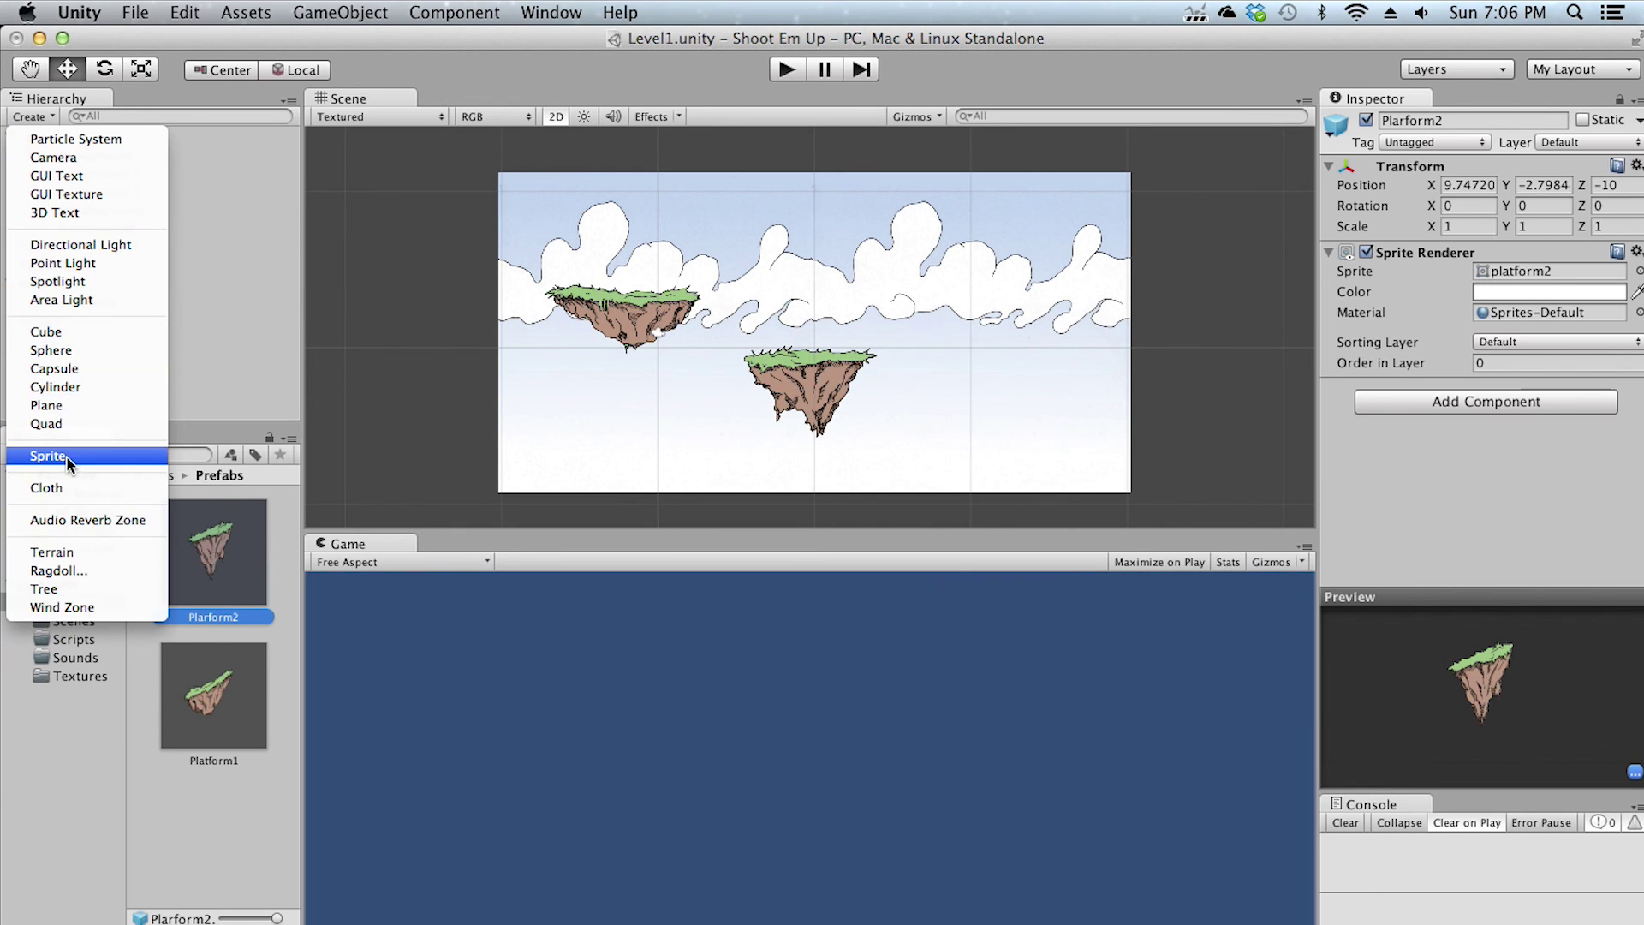
{"action": "left_click", "coordinate": [255, 278]}
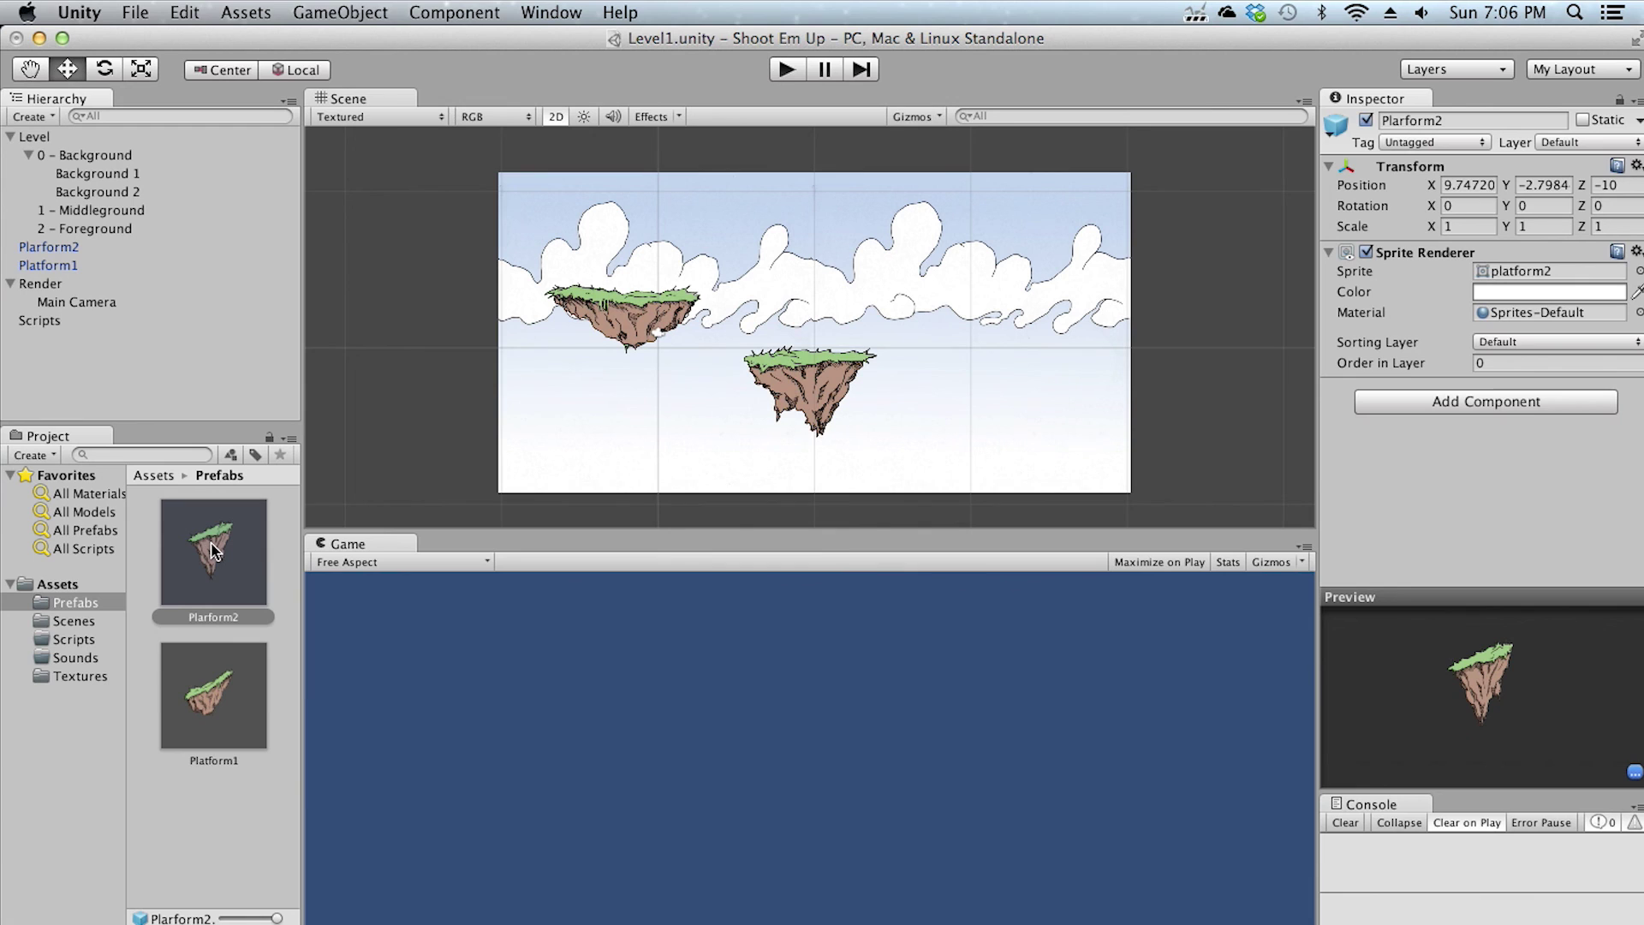
Place a second Plarform2 prefab instance at about X 24.64, Y 0.21 in the scene and check the platform instances
{"action": "left_click_drag", "start_coordinate": [214, 548], "coordinate": [1045, 347]}
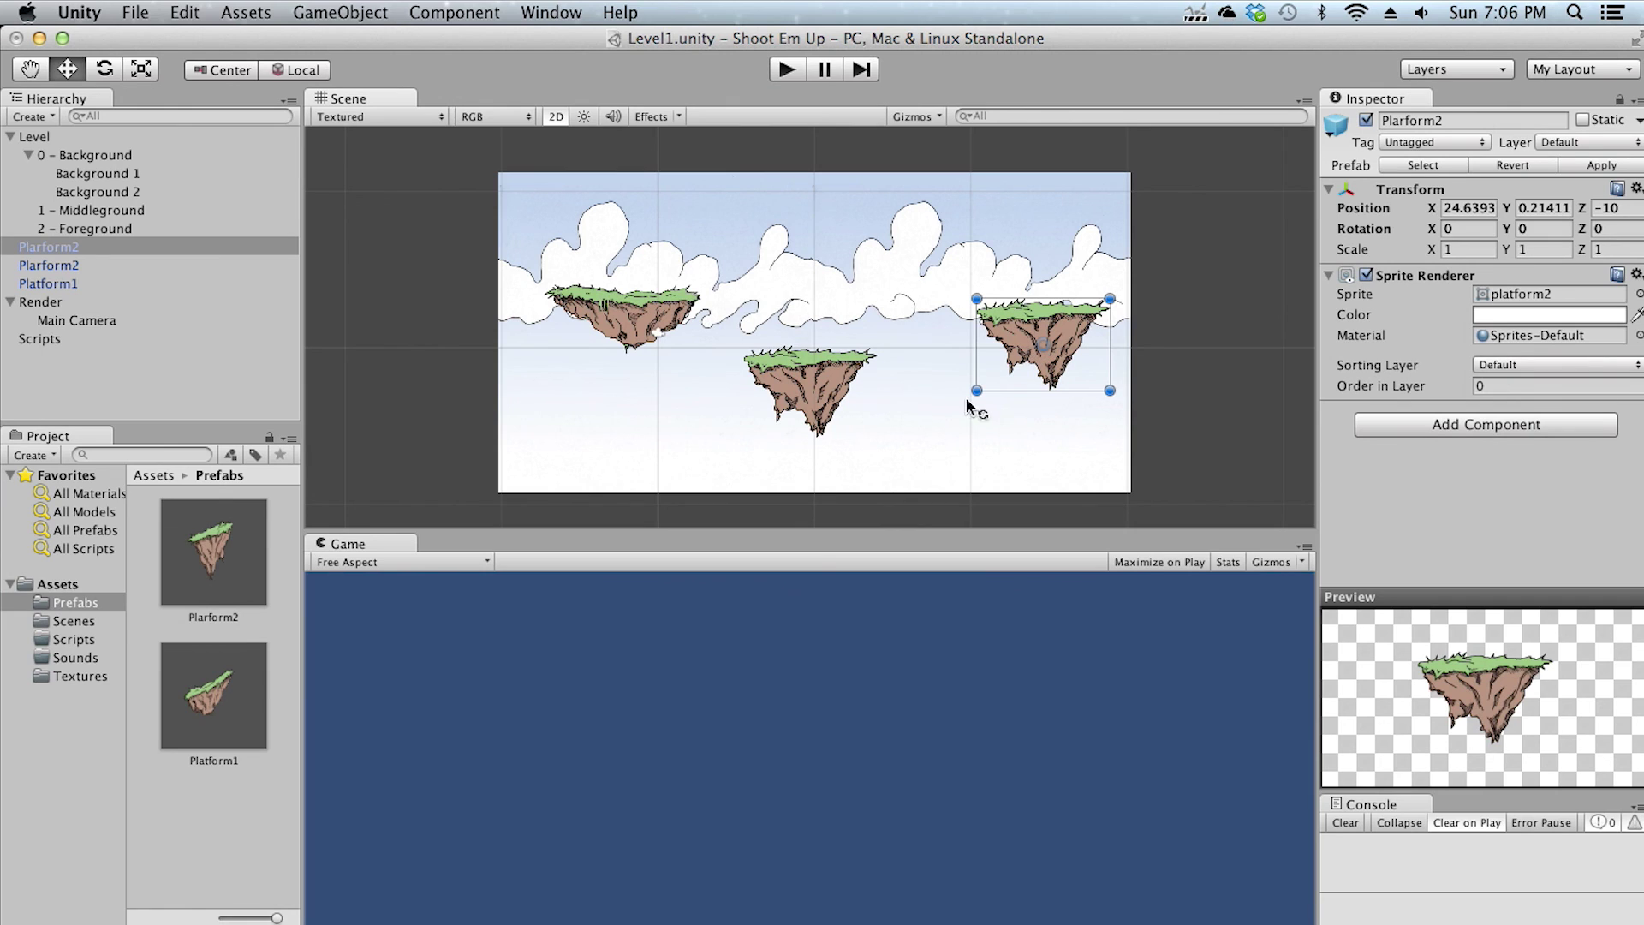
{"action": "left_click", "coordinate": [65, 284]}
{"action": "left_click", "coordinate": [60, 246]}
{"action": "left_click", "coordinate": [60, 268]}
{"action": "left_click", "coordinate": [62, 279]}
{"action": "left_click", "coordinate": [64, 265]}
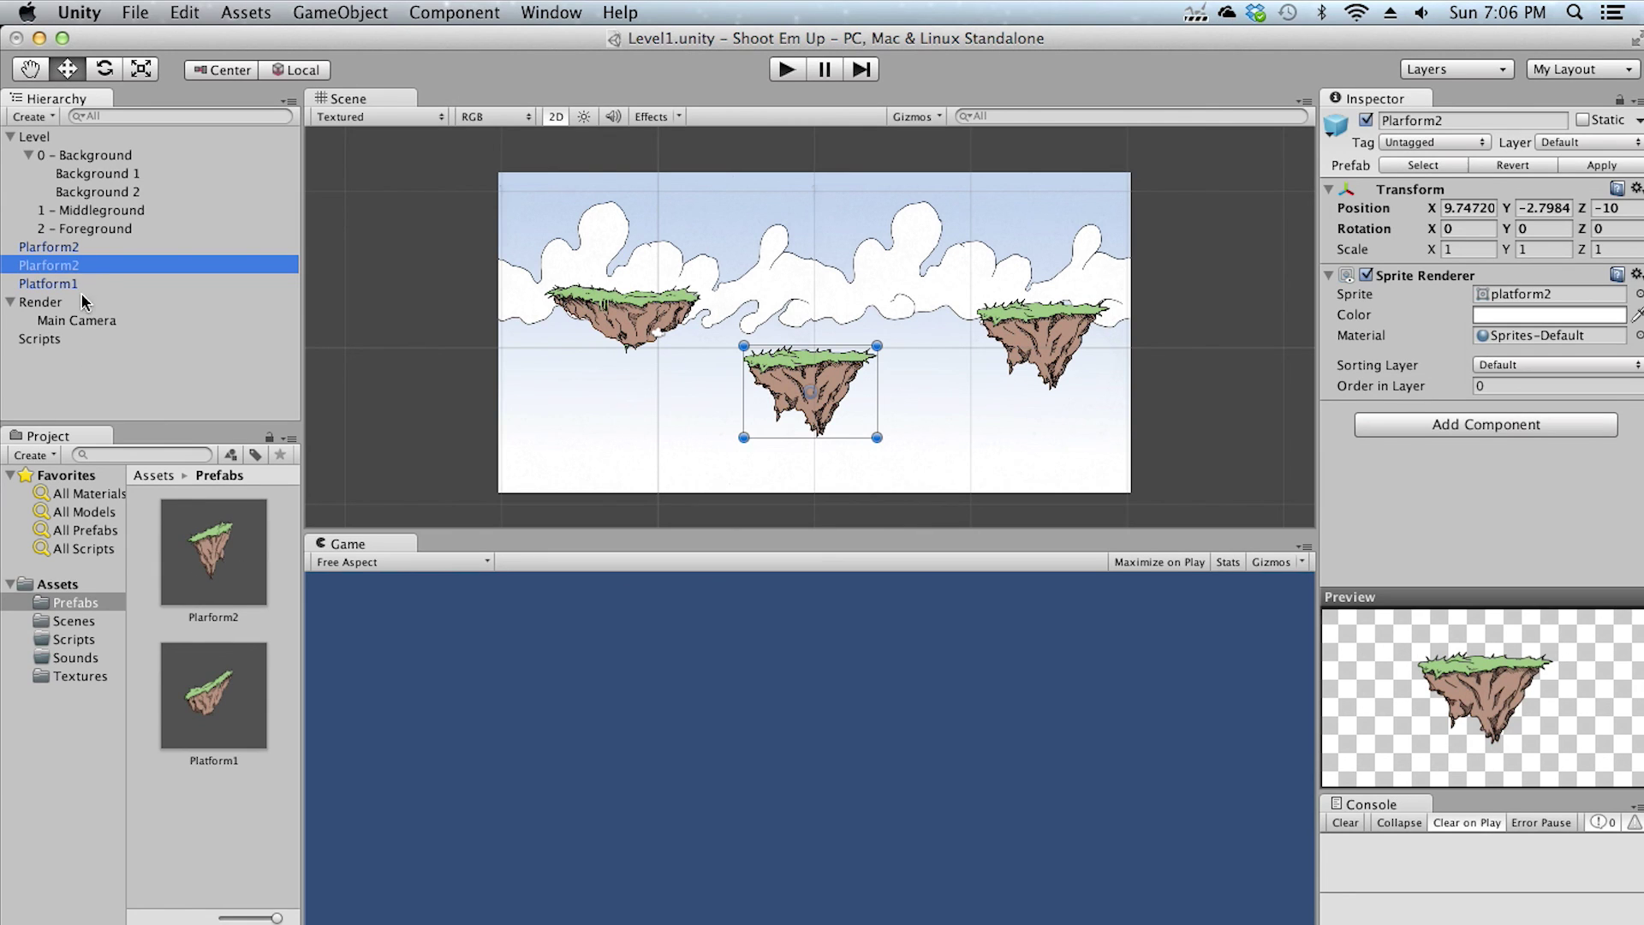
Make both Plarform2 objects and Platform1 children of the 1 - Middleground object
{"action": "left_click", "coordinate": [69, 248]}
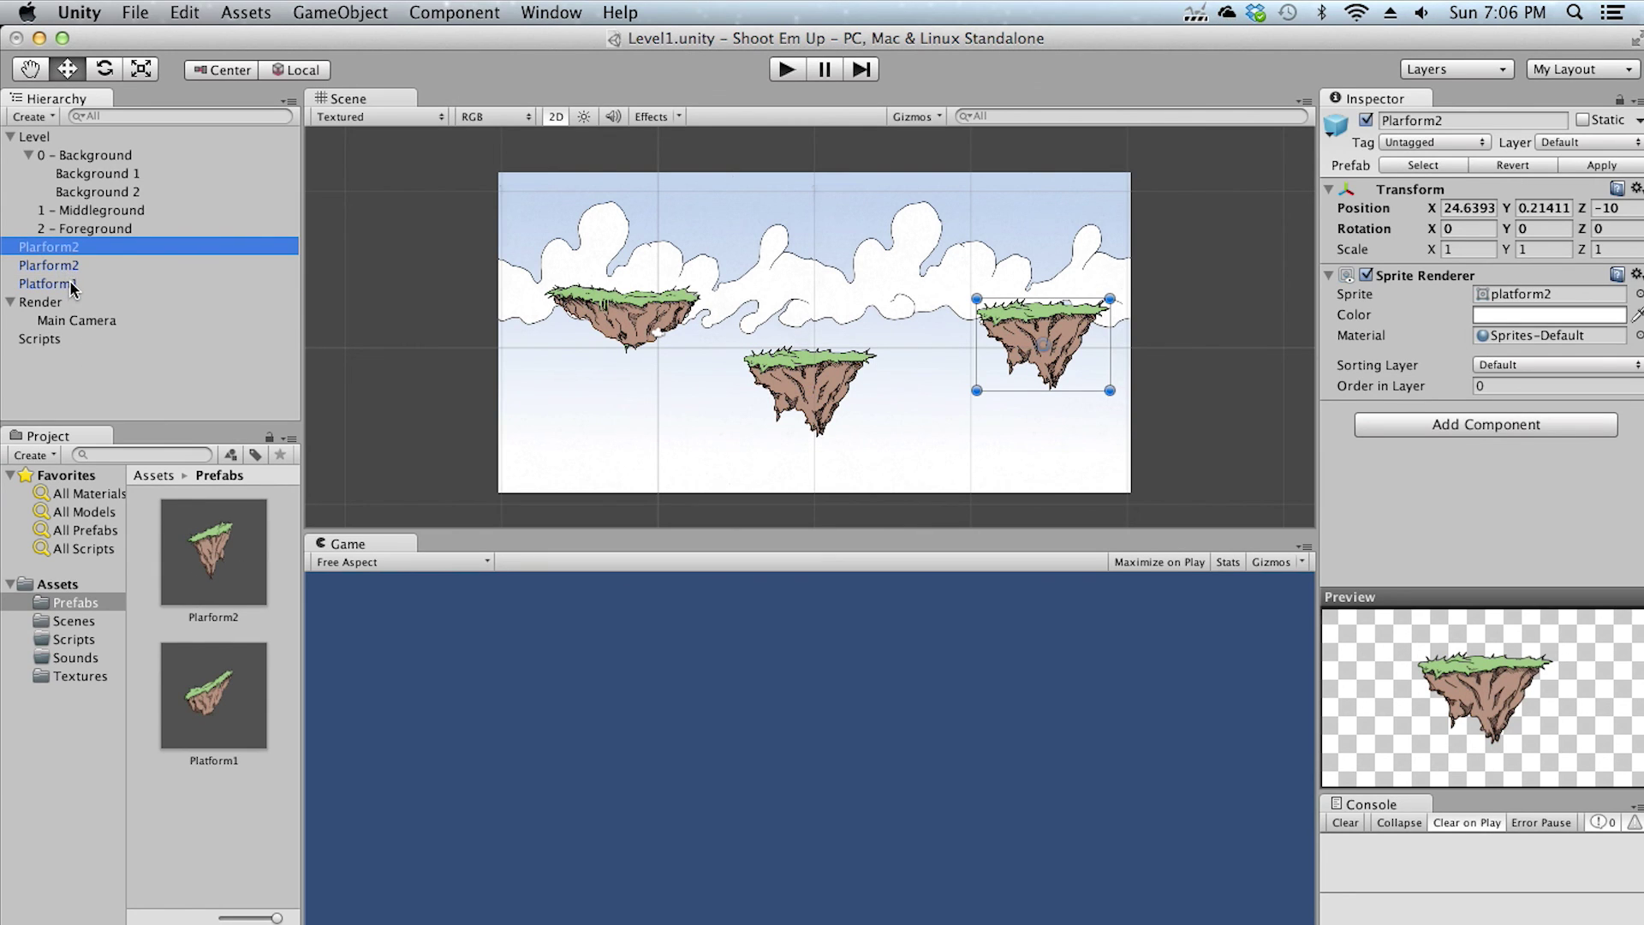
{"action": "left_click", "coordinate": [69, 282], "text": "shift"}
{"action": "left_click_drag", "start_coordinate": [40, 274], "coordinate": [99, 214]}
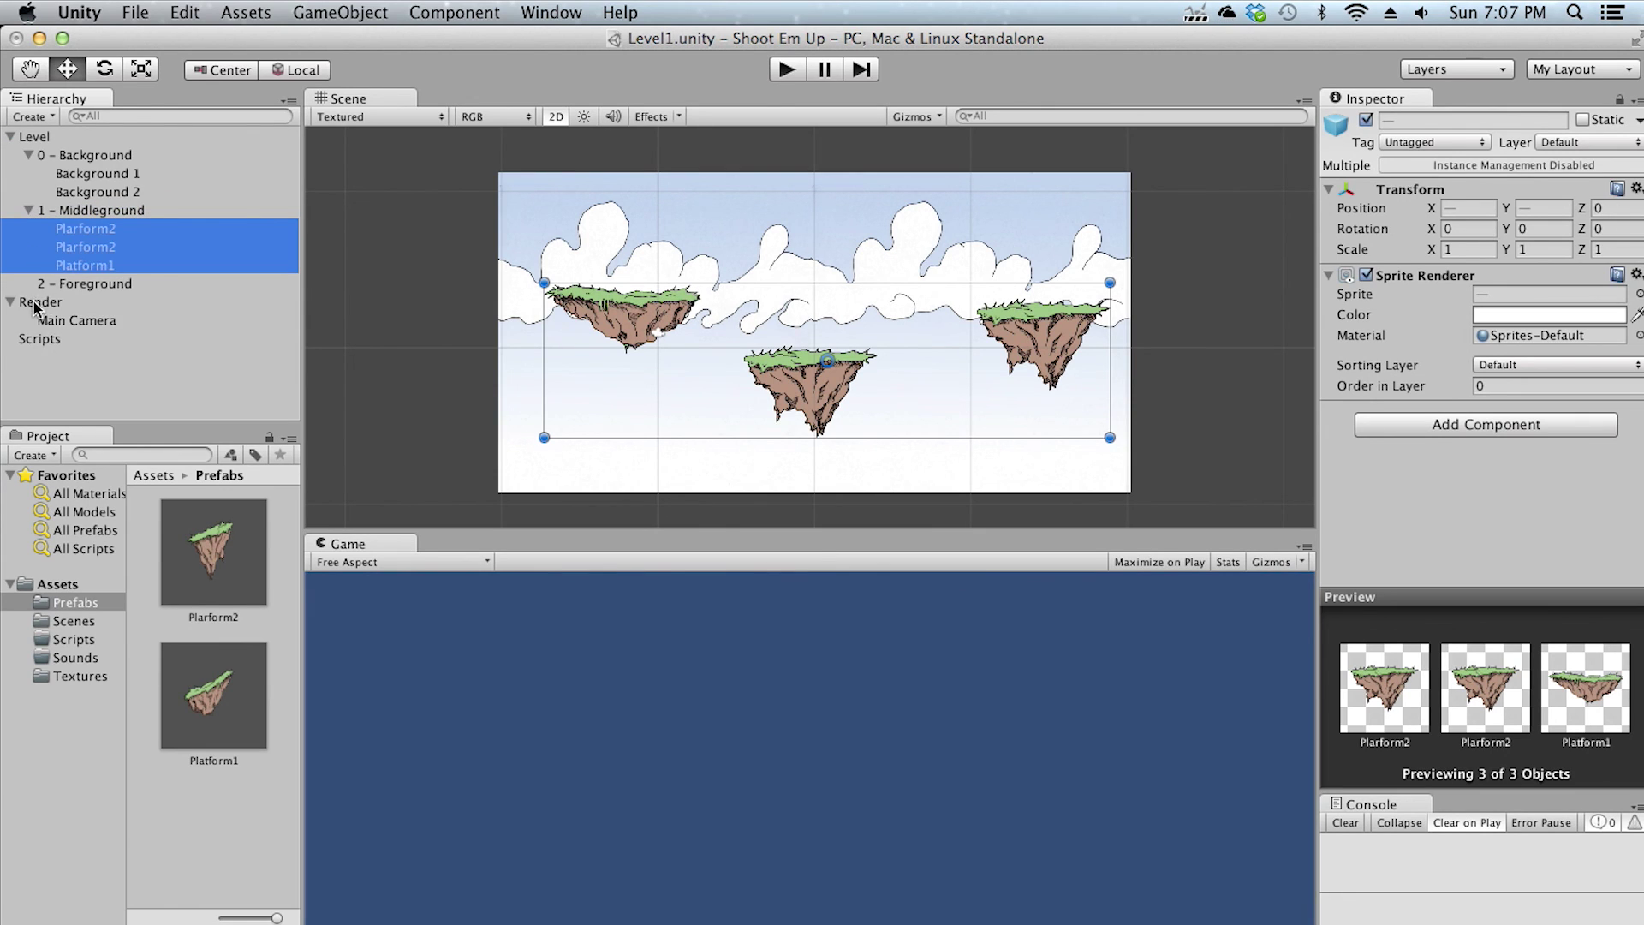
Check the transform positions of the Render, Scripts, layer group and Main Camera objects
{"action": "left_click", "coordinate": [35, 309]}
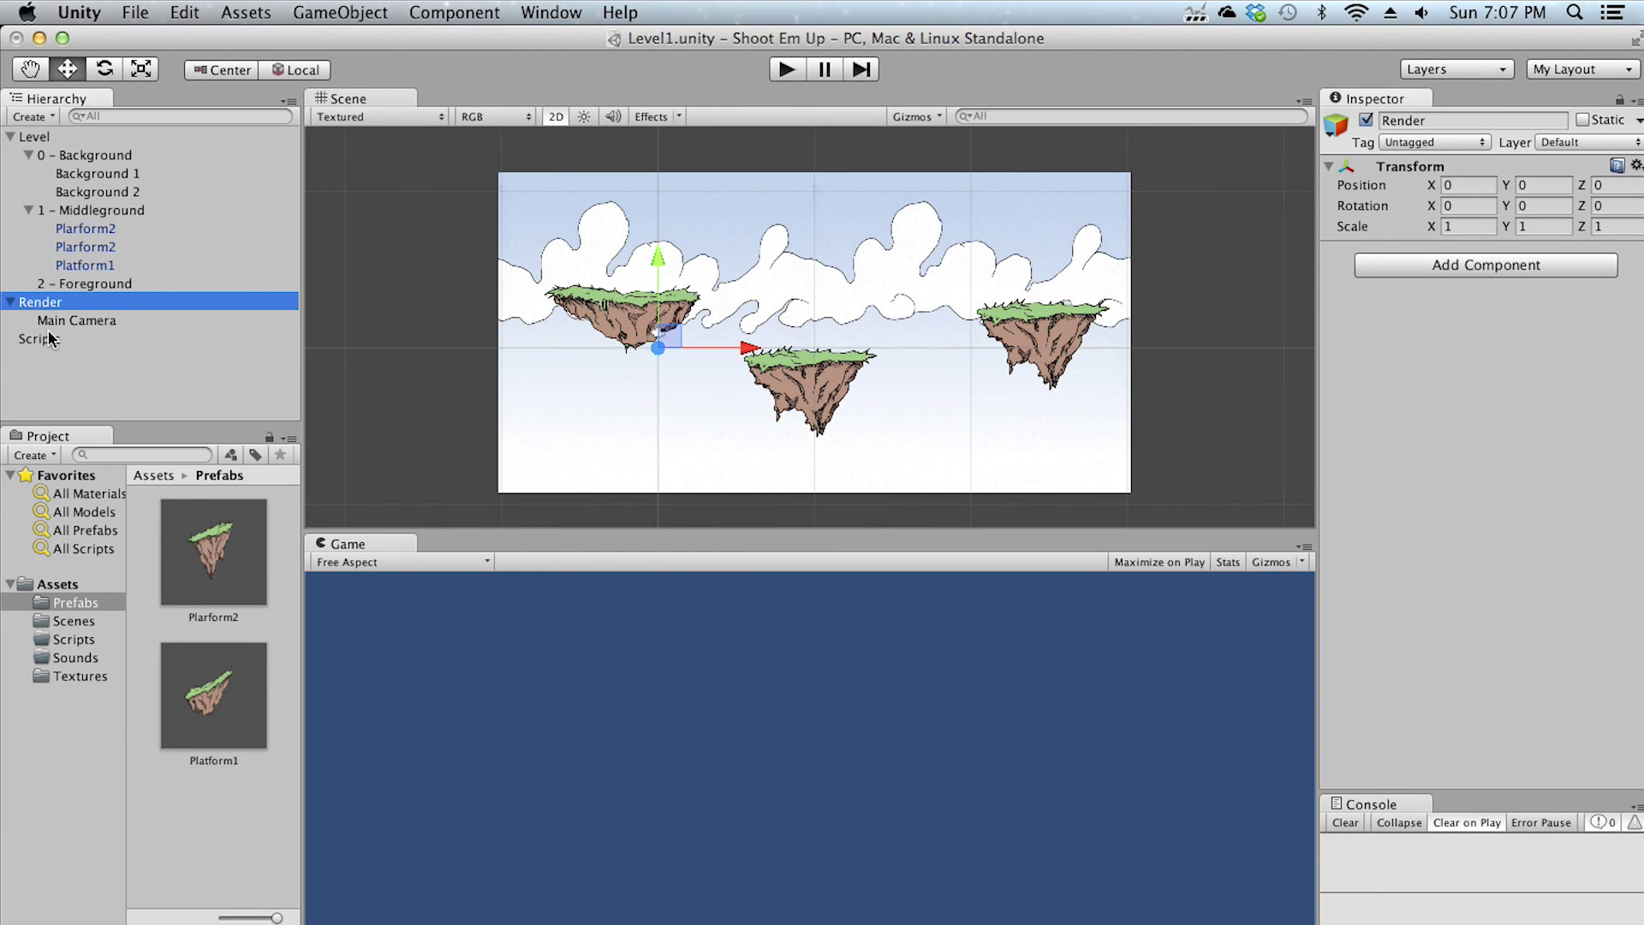
{"action": "left_click", "coordinate": [42, 340]}
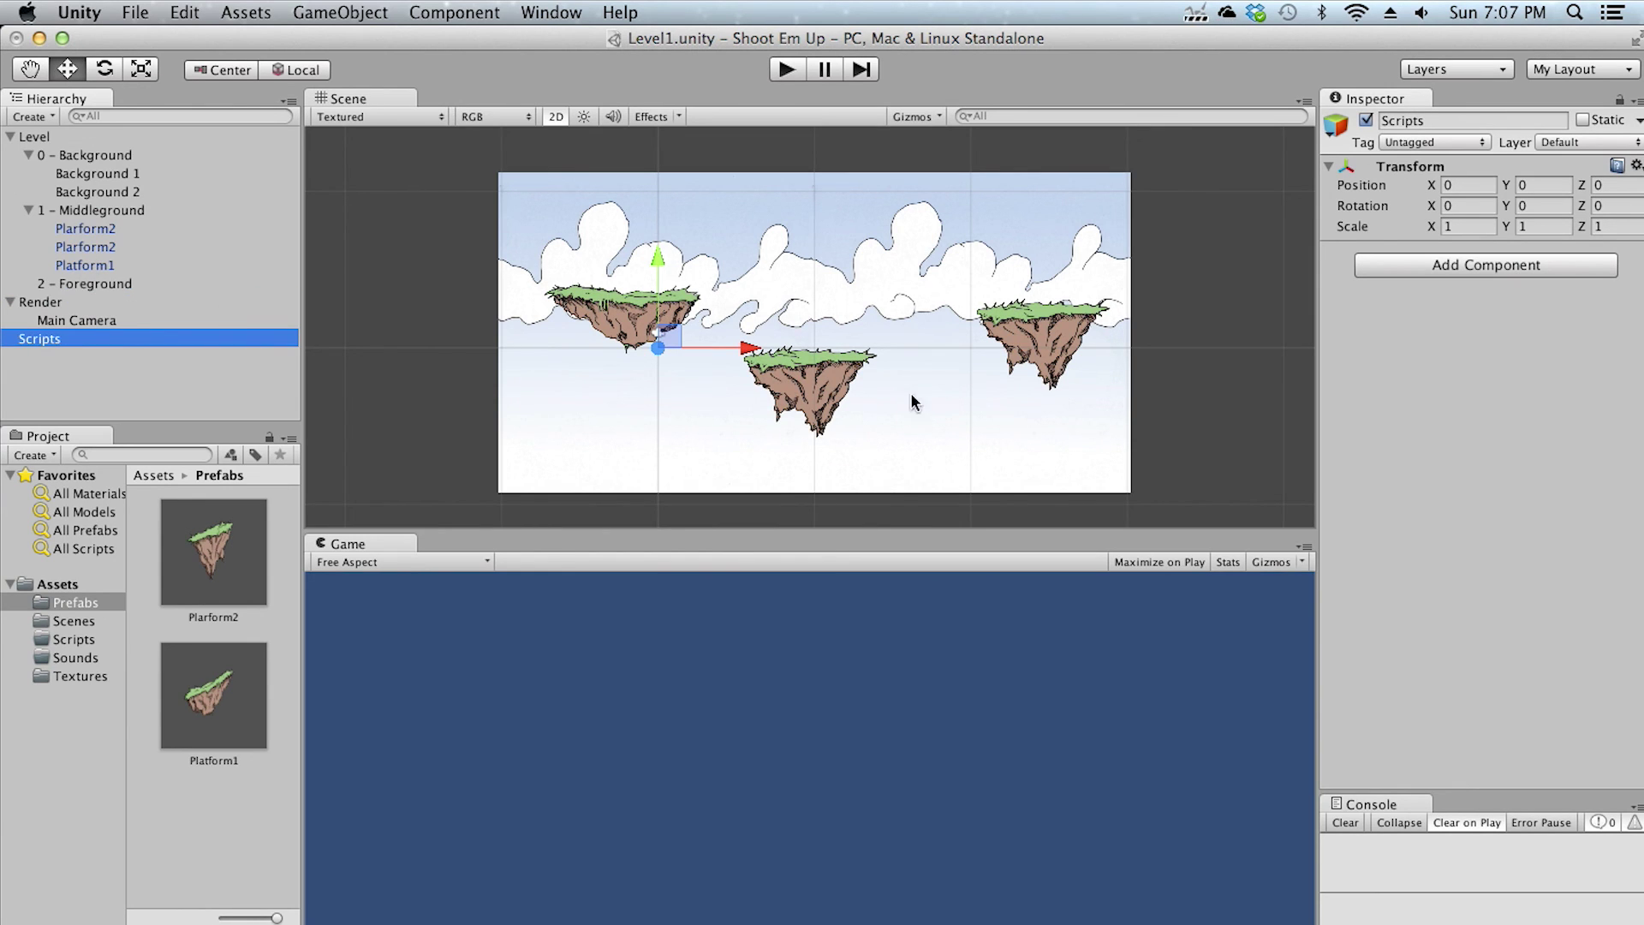
{"action": "left_click", "coordinate": [78, 284]}
{"action": "left_click", "coordinate": [100, 211]}
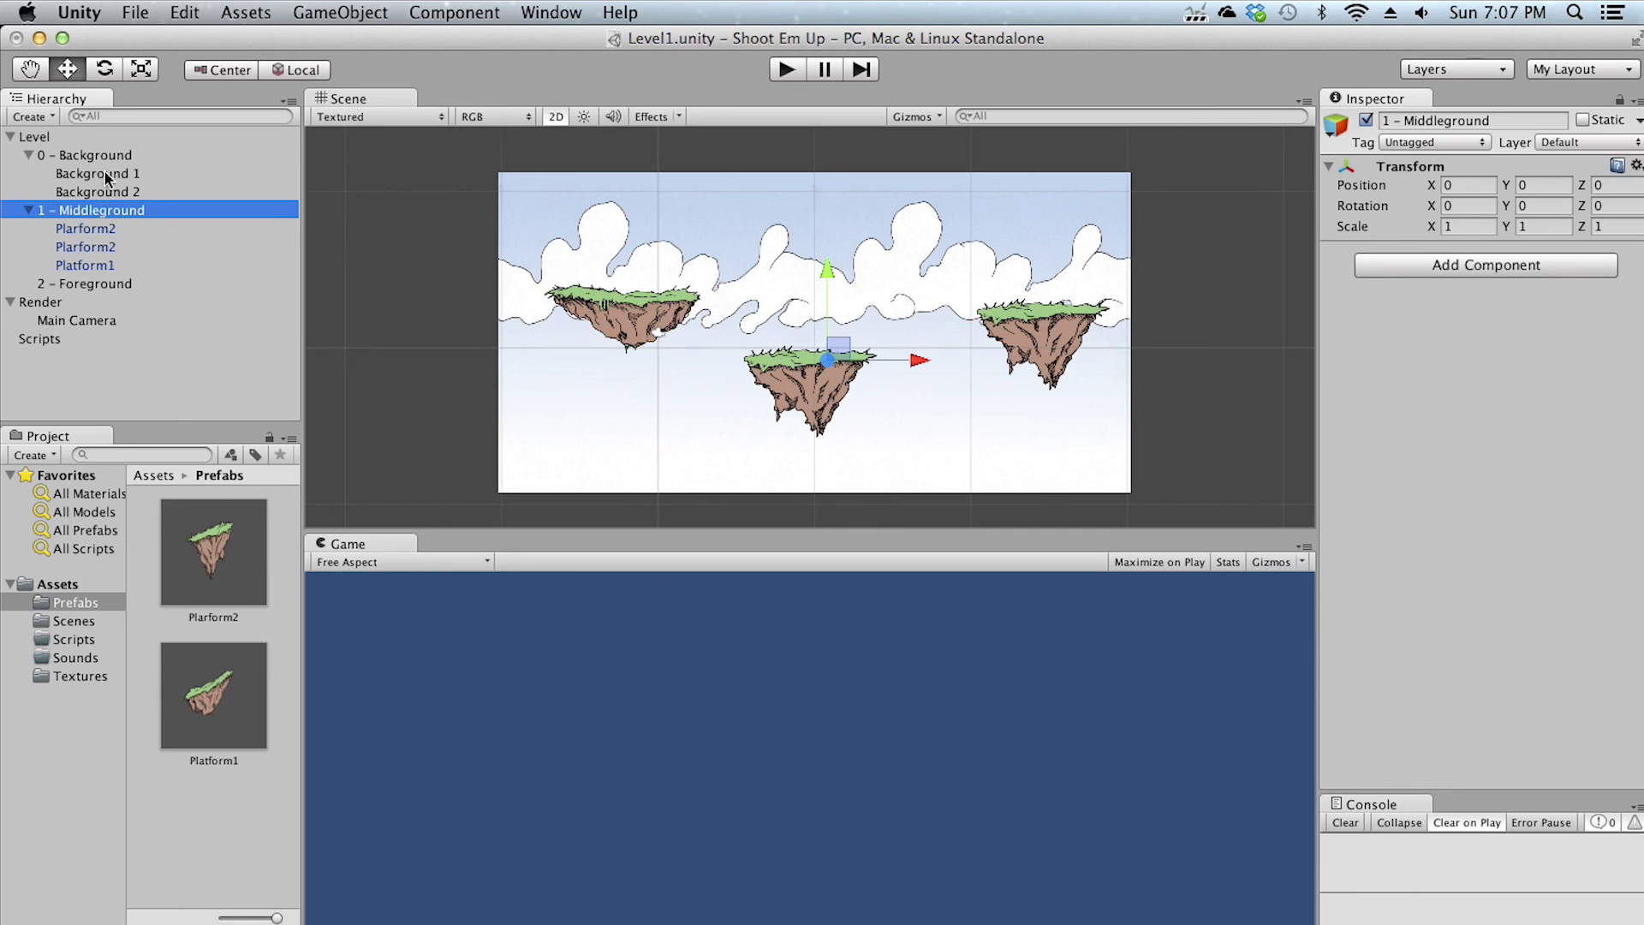
{"action": "left_click", "coordinate": [103, 158]}
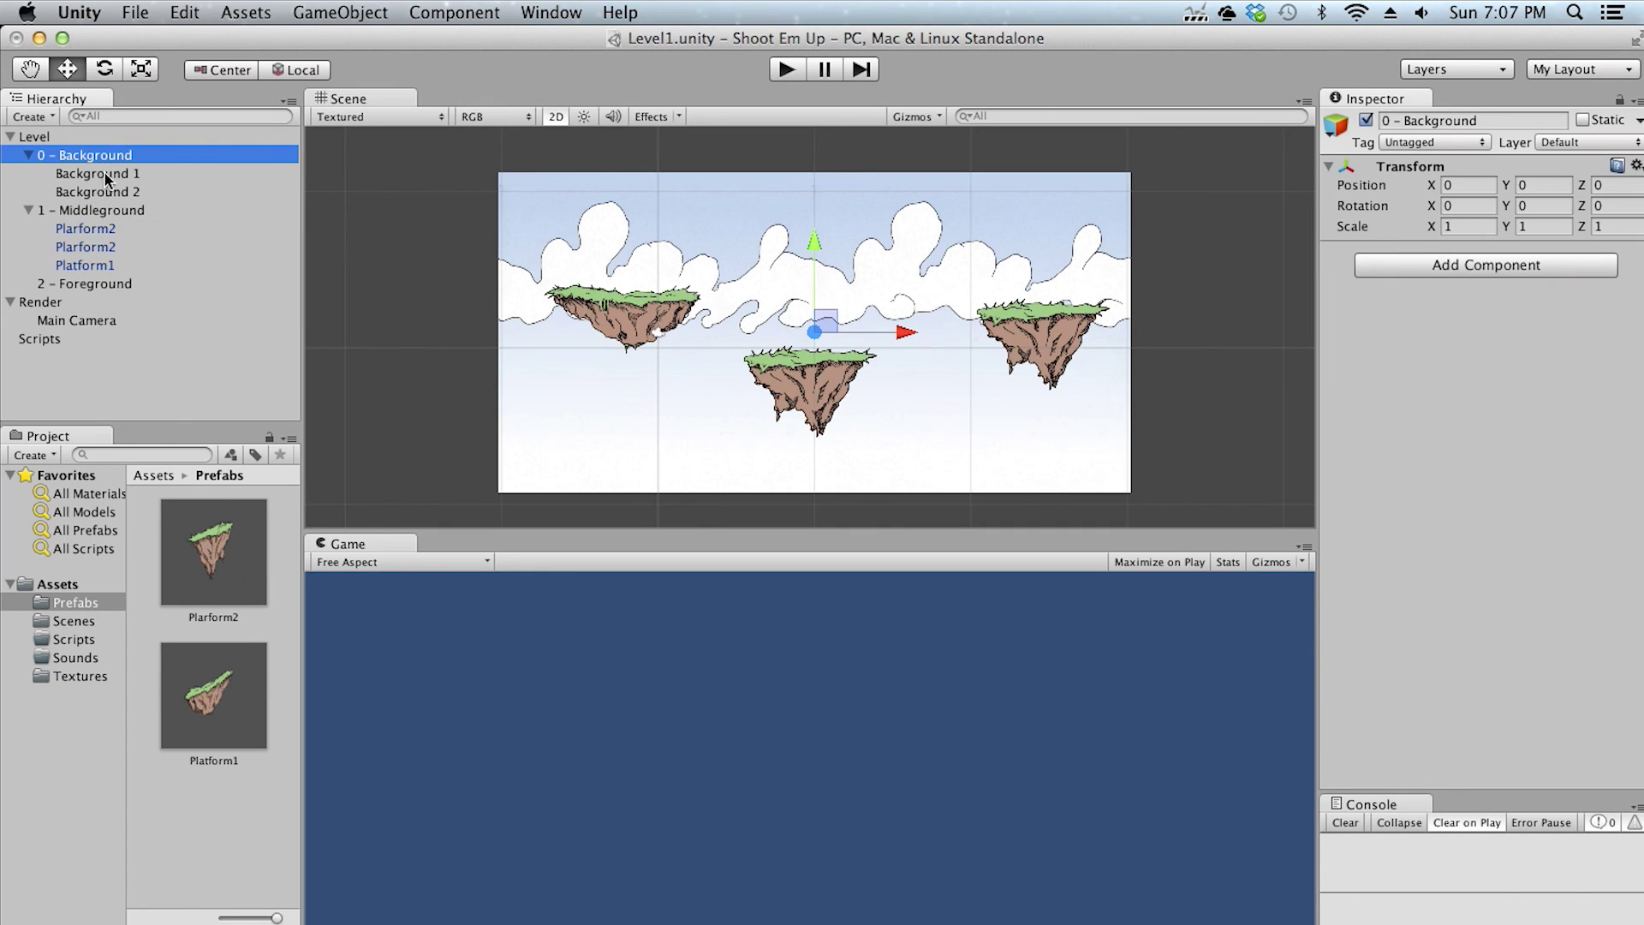
{"action": "left_click", "coordinate": [46, 340]}
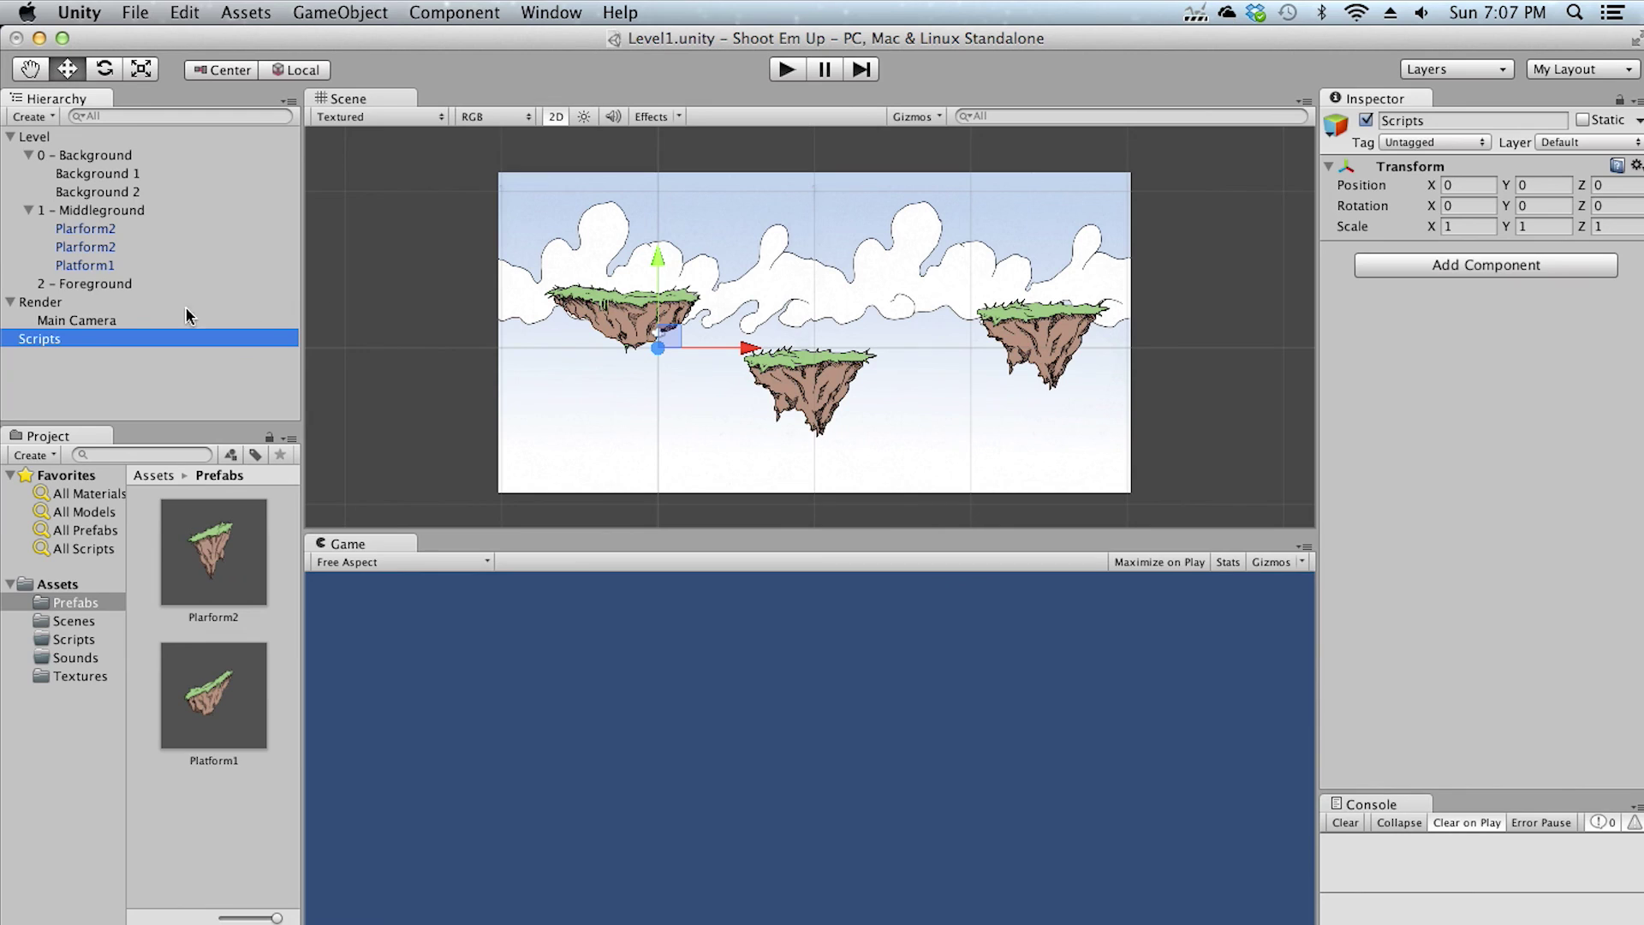
{"action": "left_click", "coordinate": [54, 305]}
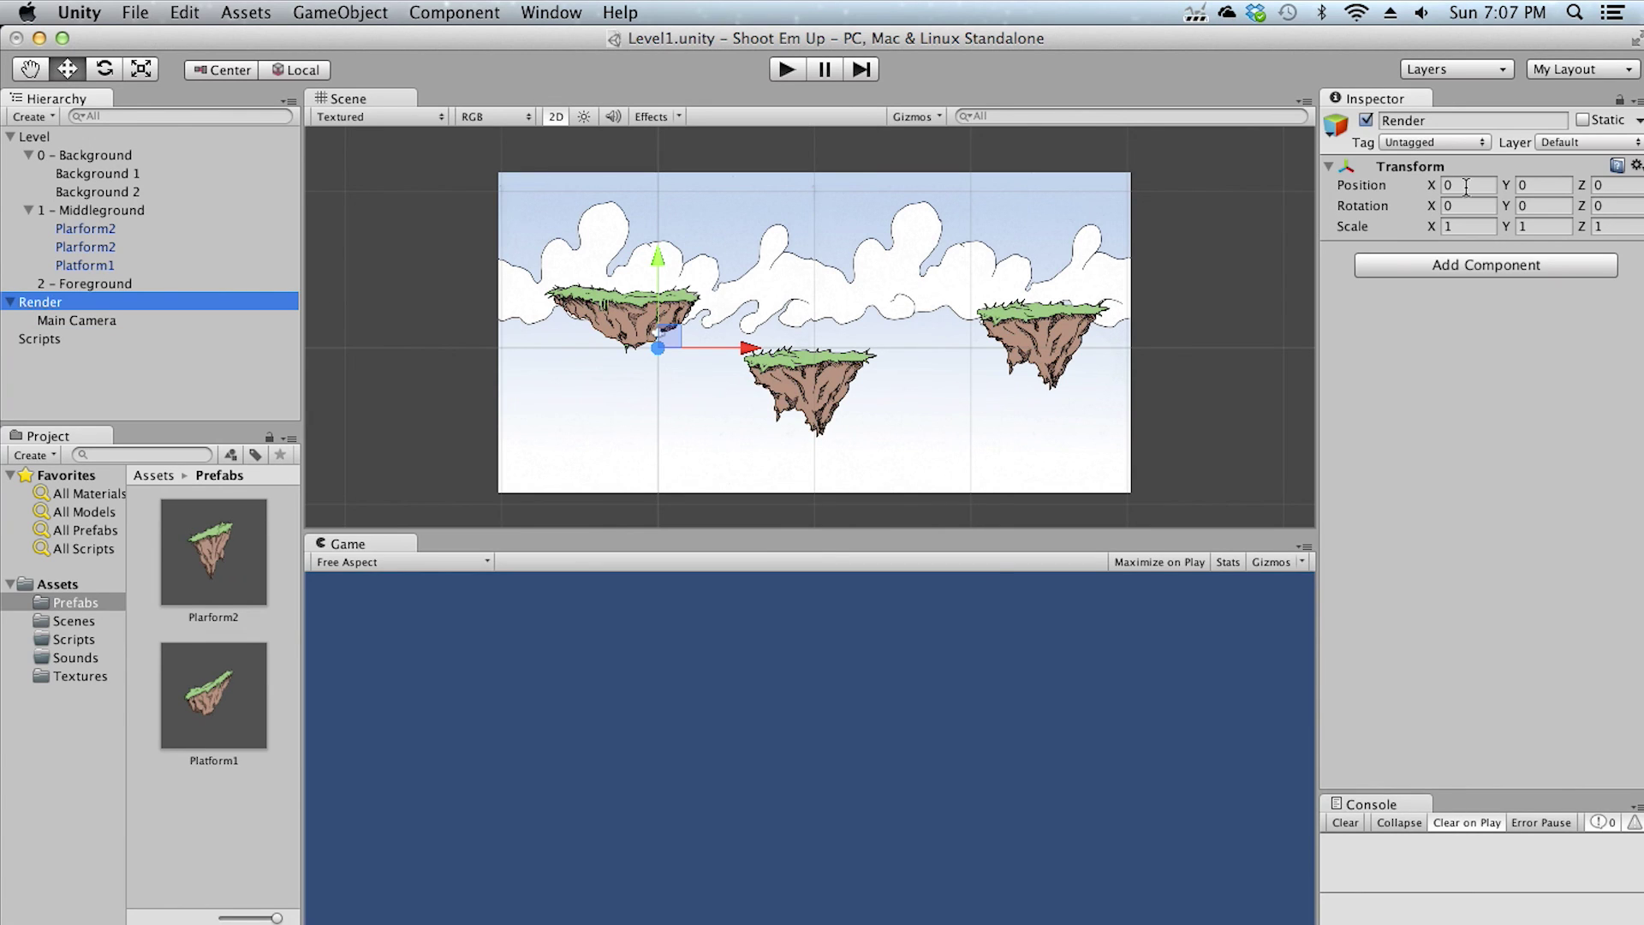
{"action": "left_click", "coordinate": [75, 321]}
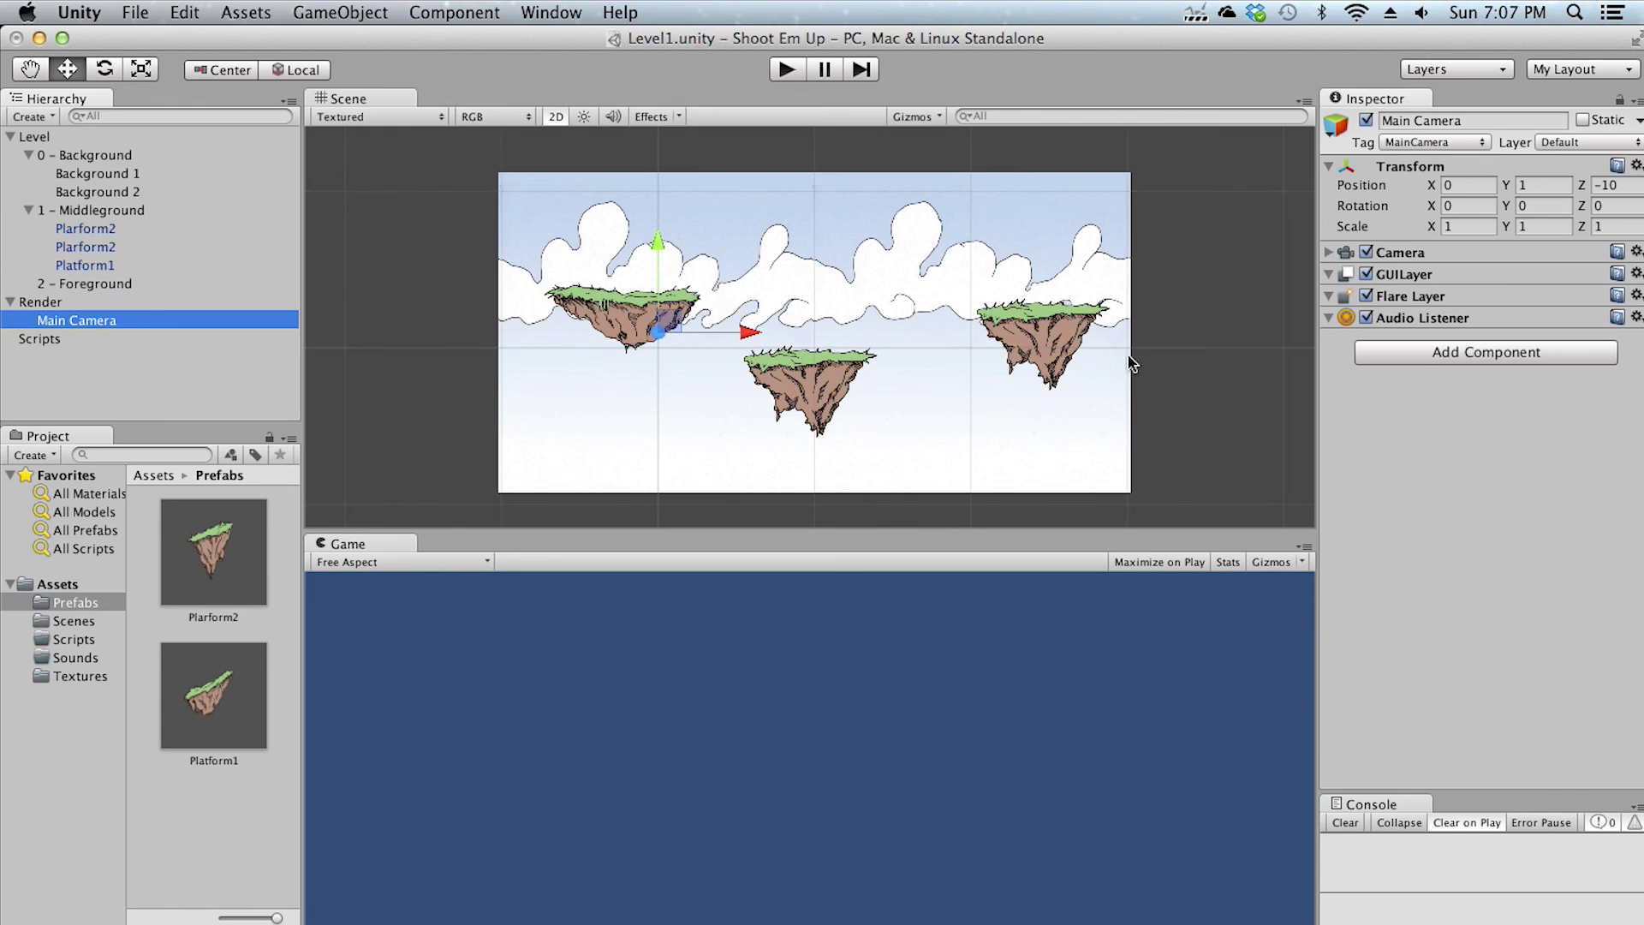
Set the Level object's Y and Z positions to 0
{"action": "left_click", "coordinate": [34, 137]}
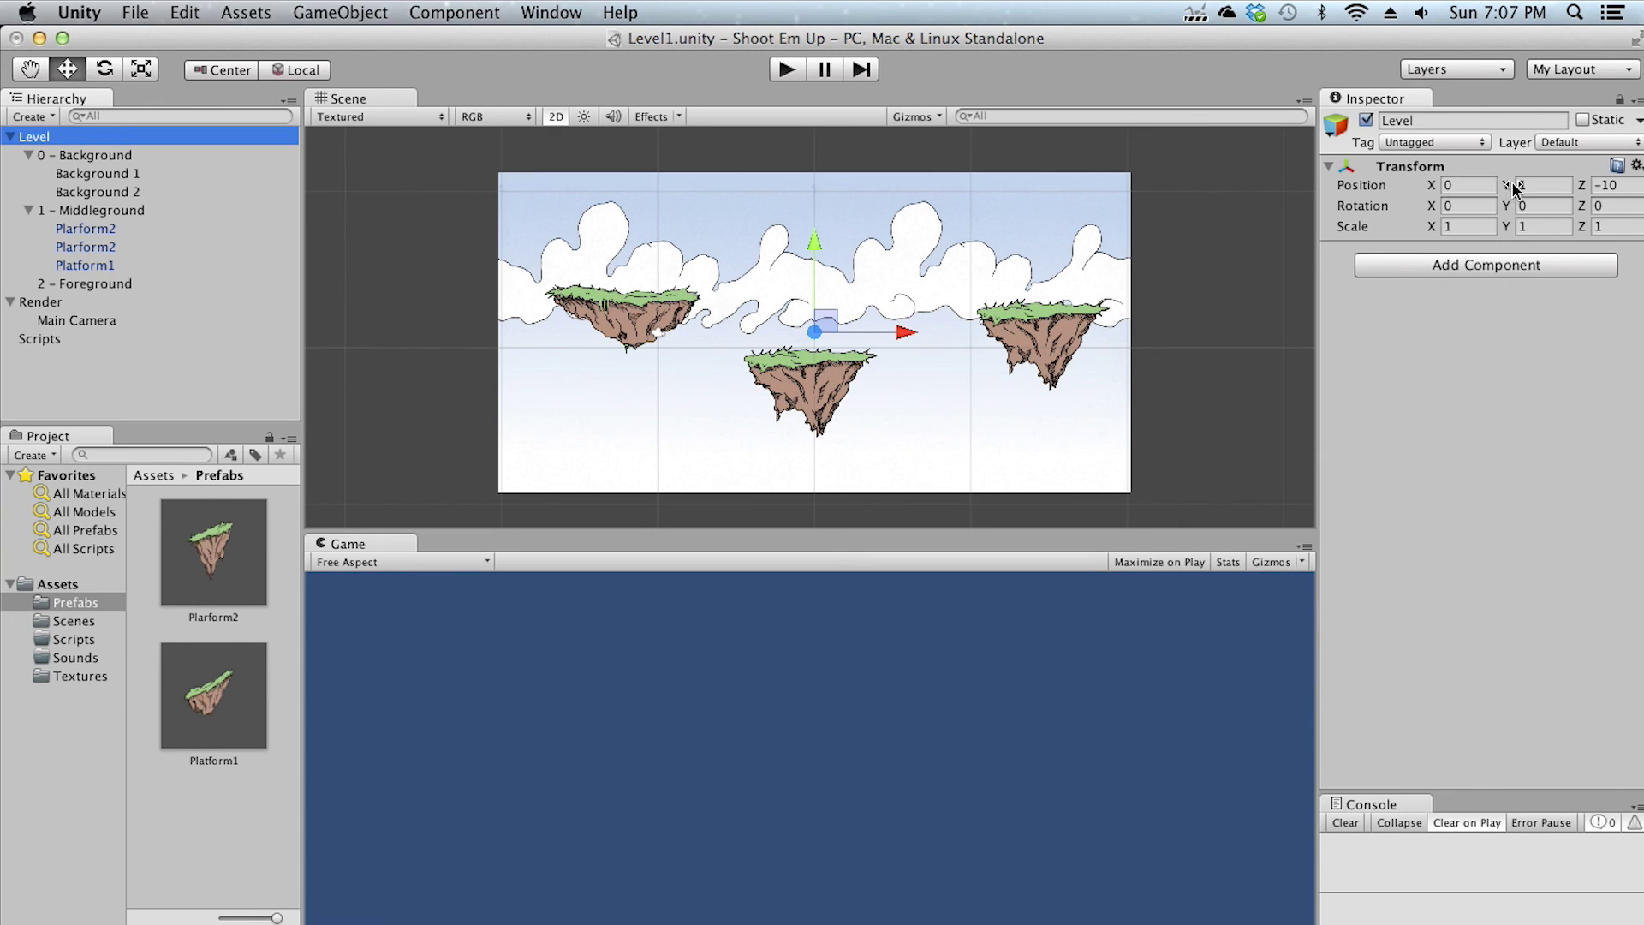
{"action": "left_click", "coordinate": [1539, 185]}
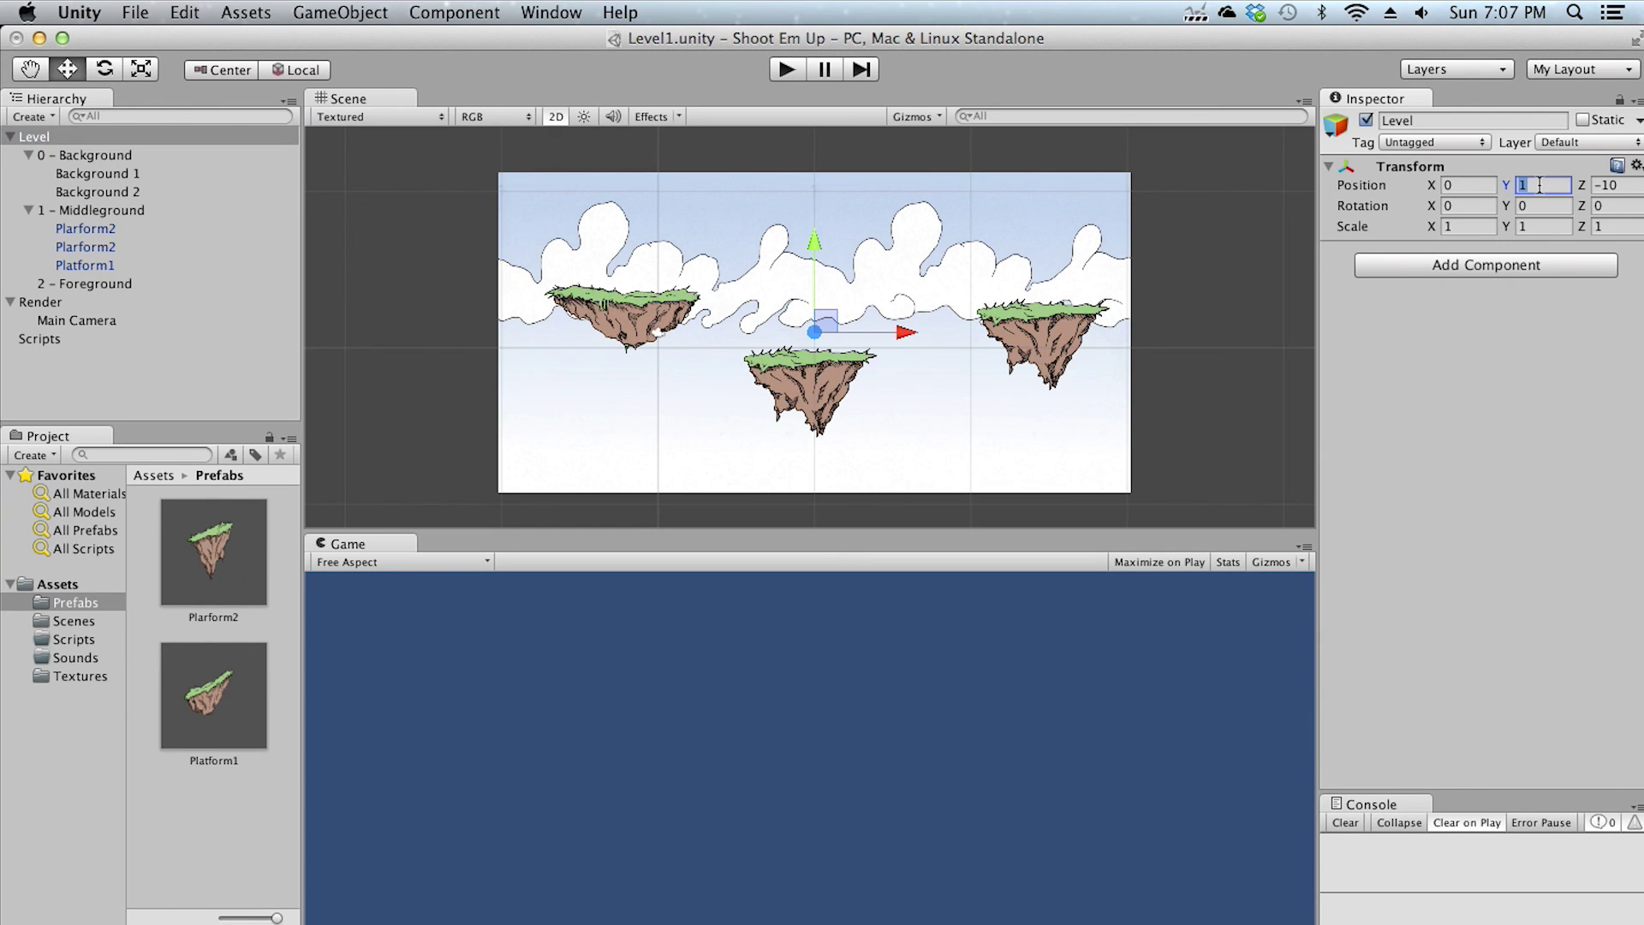
{"action": "type", "text": "0"}
{"action": "left_click", "coordinate": [1632, 185]}
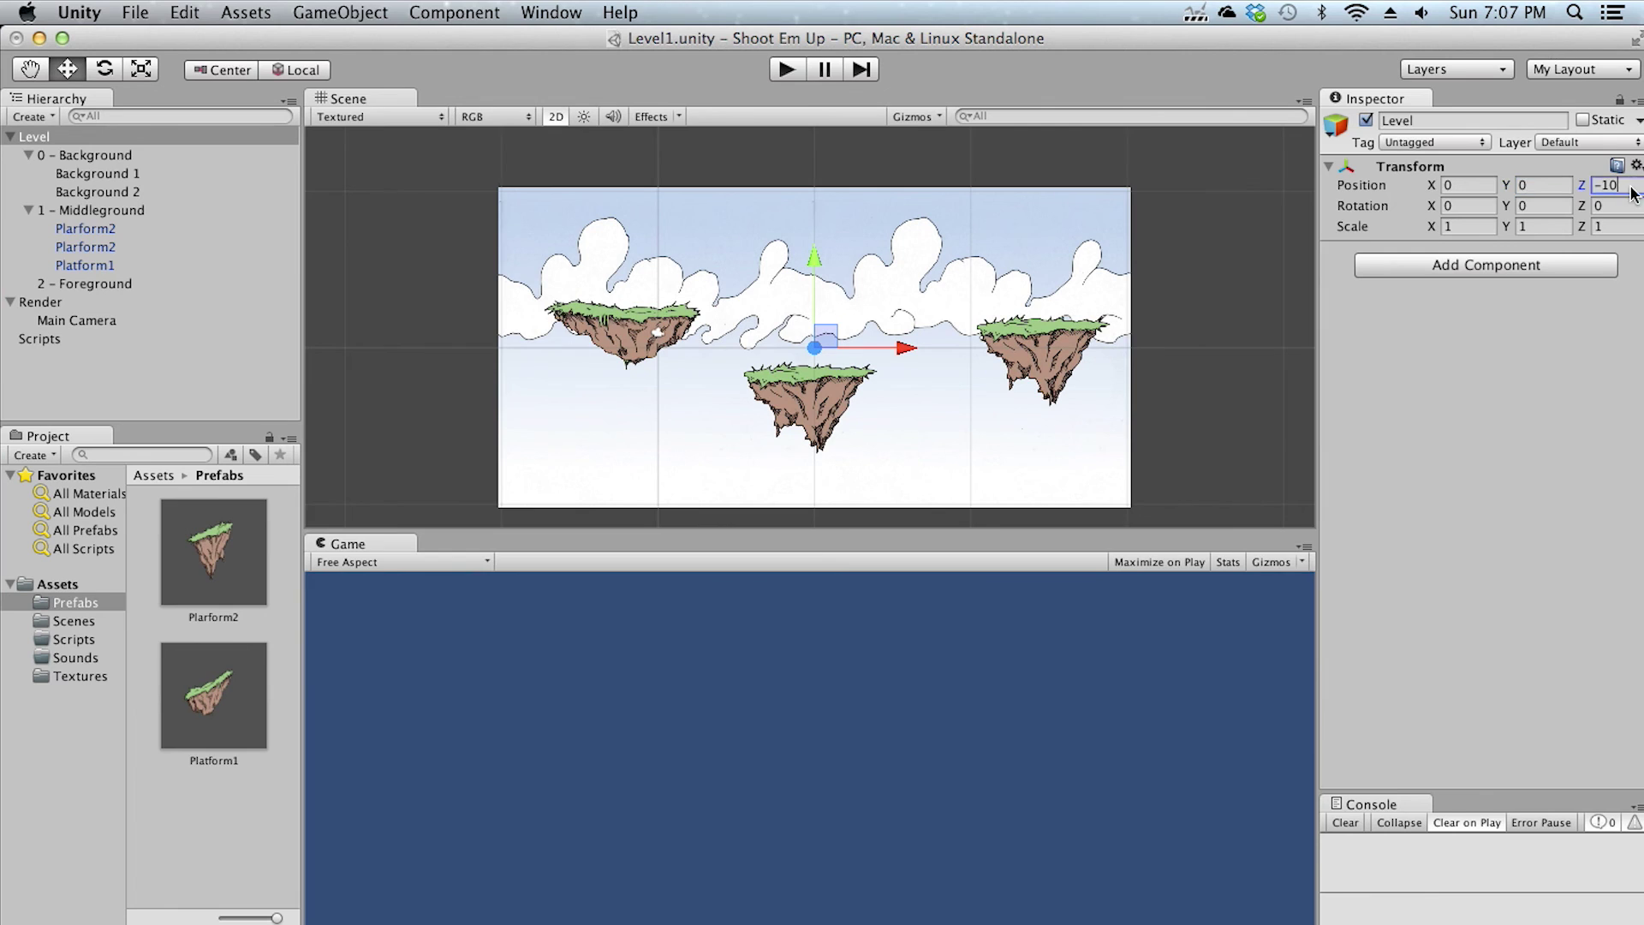
{"action": "type", "text": "0"}
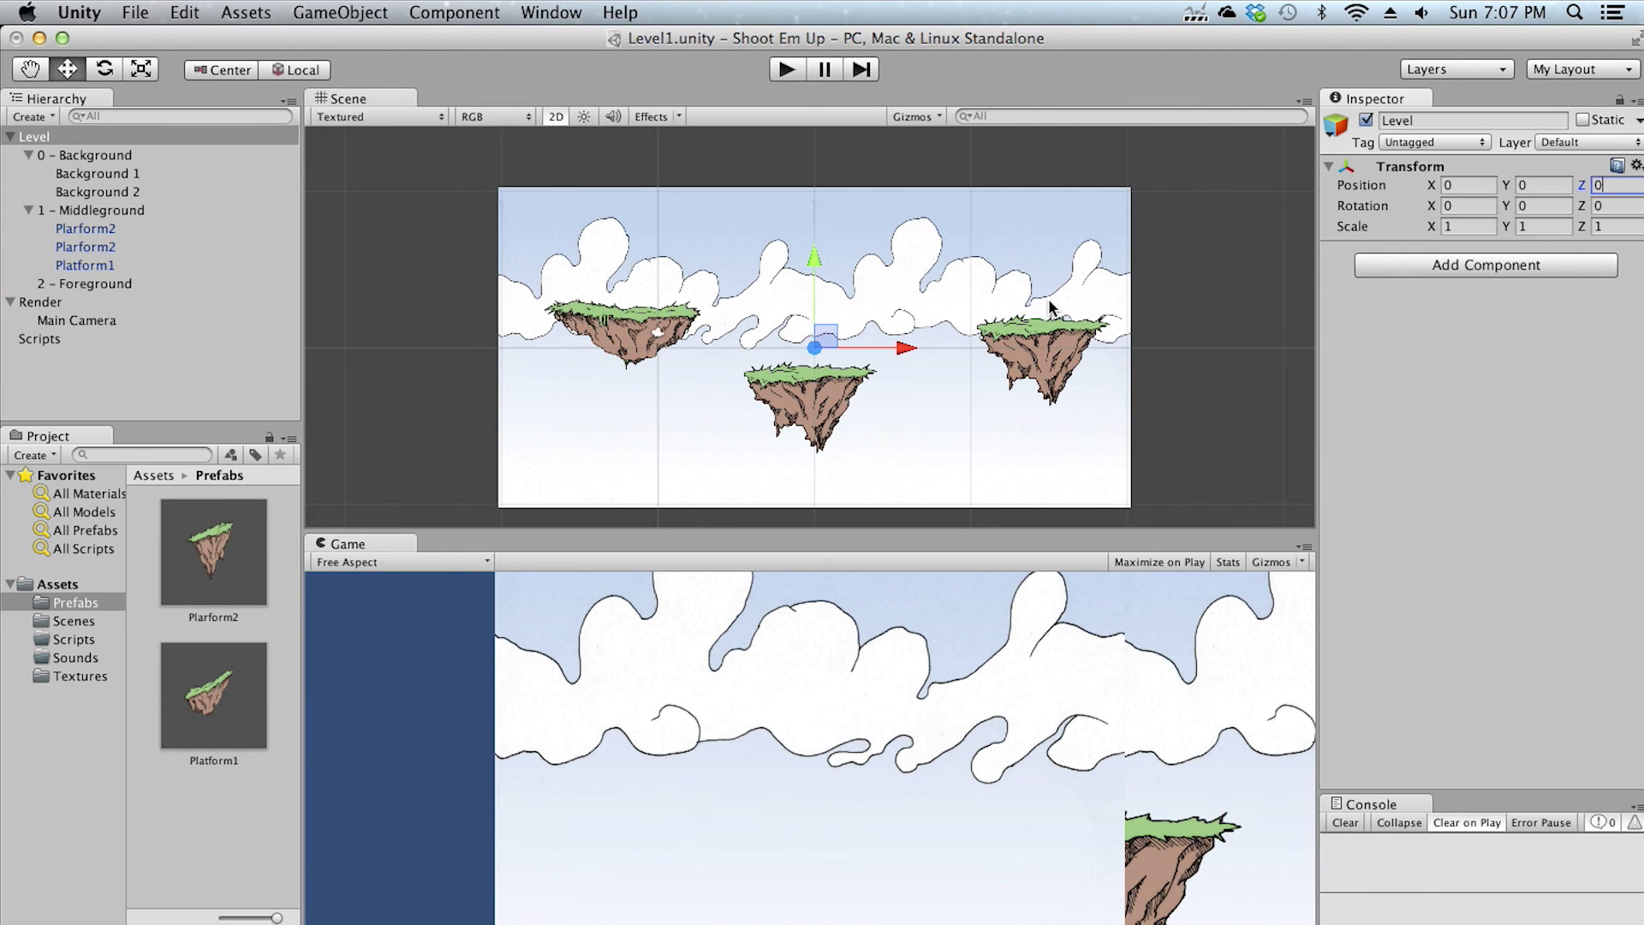
Set the Main Camera's Y position to 0
{"action": "left_click", "coordinate": [47, 303]}
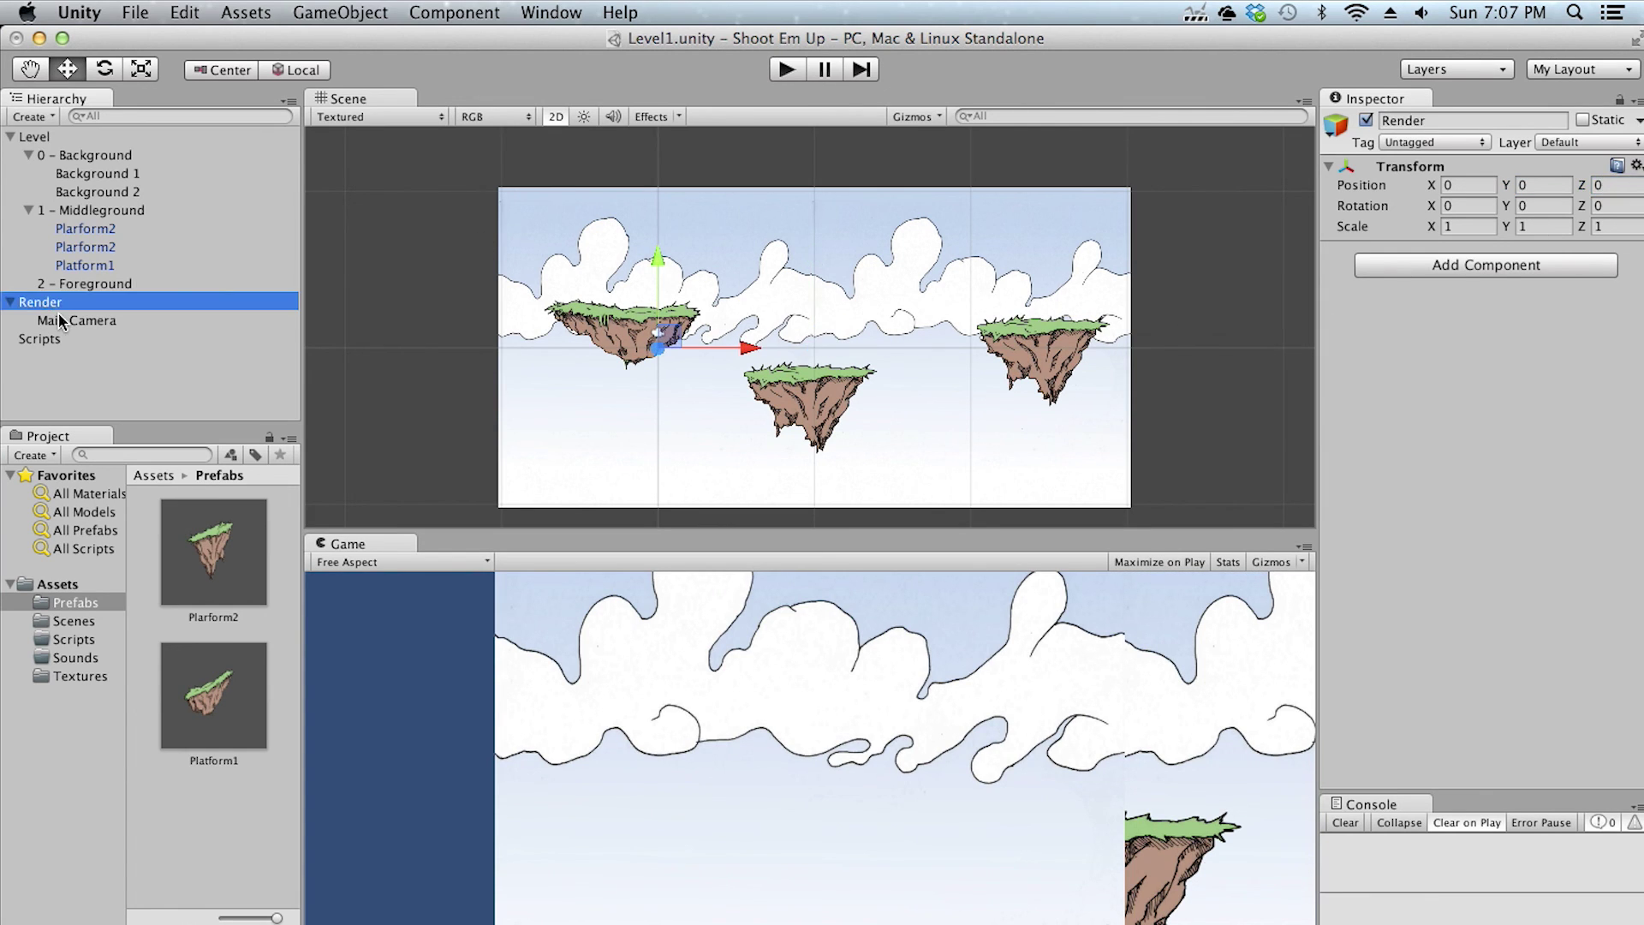
{"action": "left_click", "coordinate": [104, 321]}
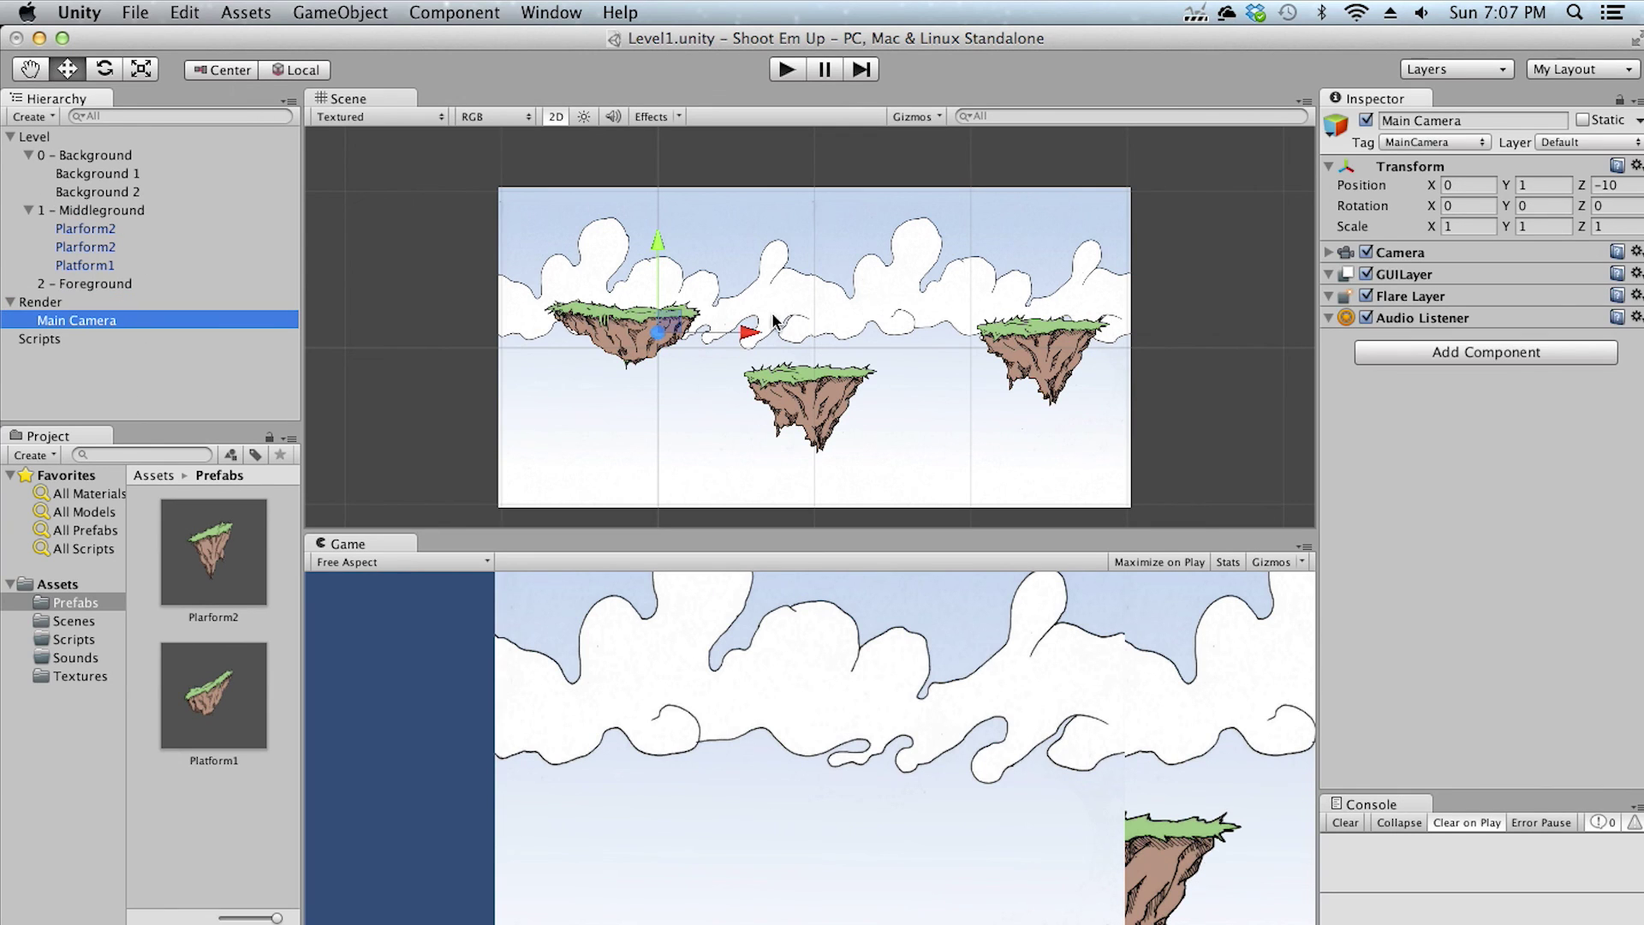
{"action": "left_click", "coordinate": [1540, 185]}
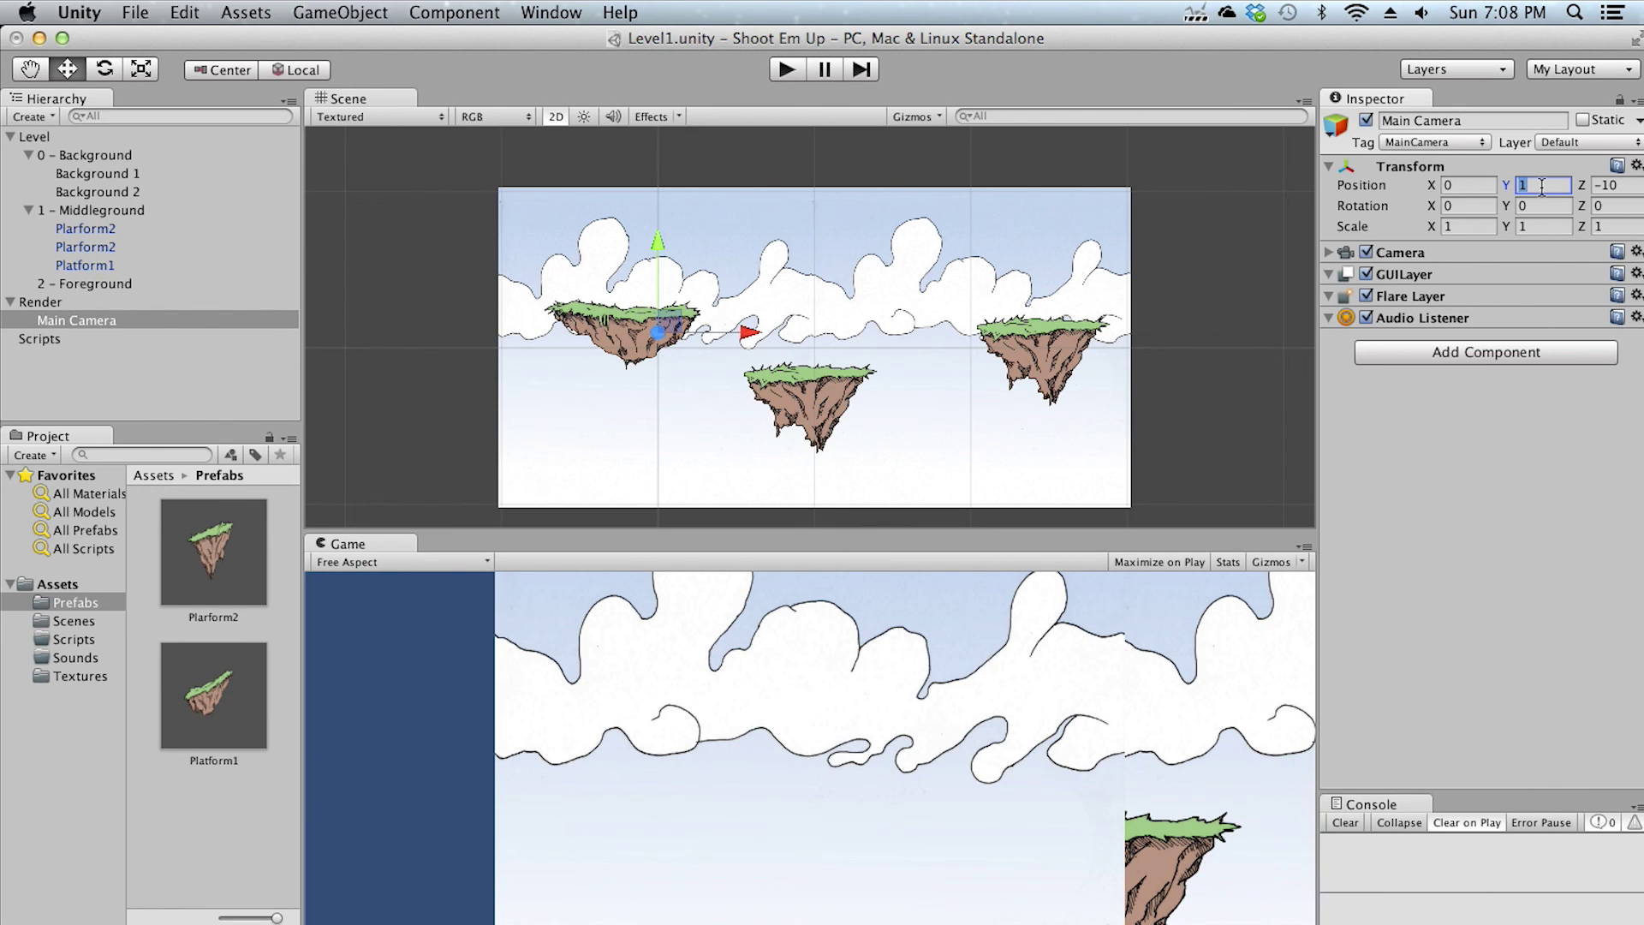
{"action": "type", "text": "0"}
{"action": "key", "text": "Delete"}
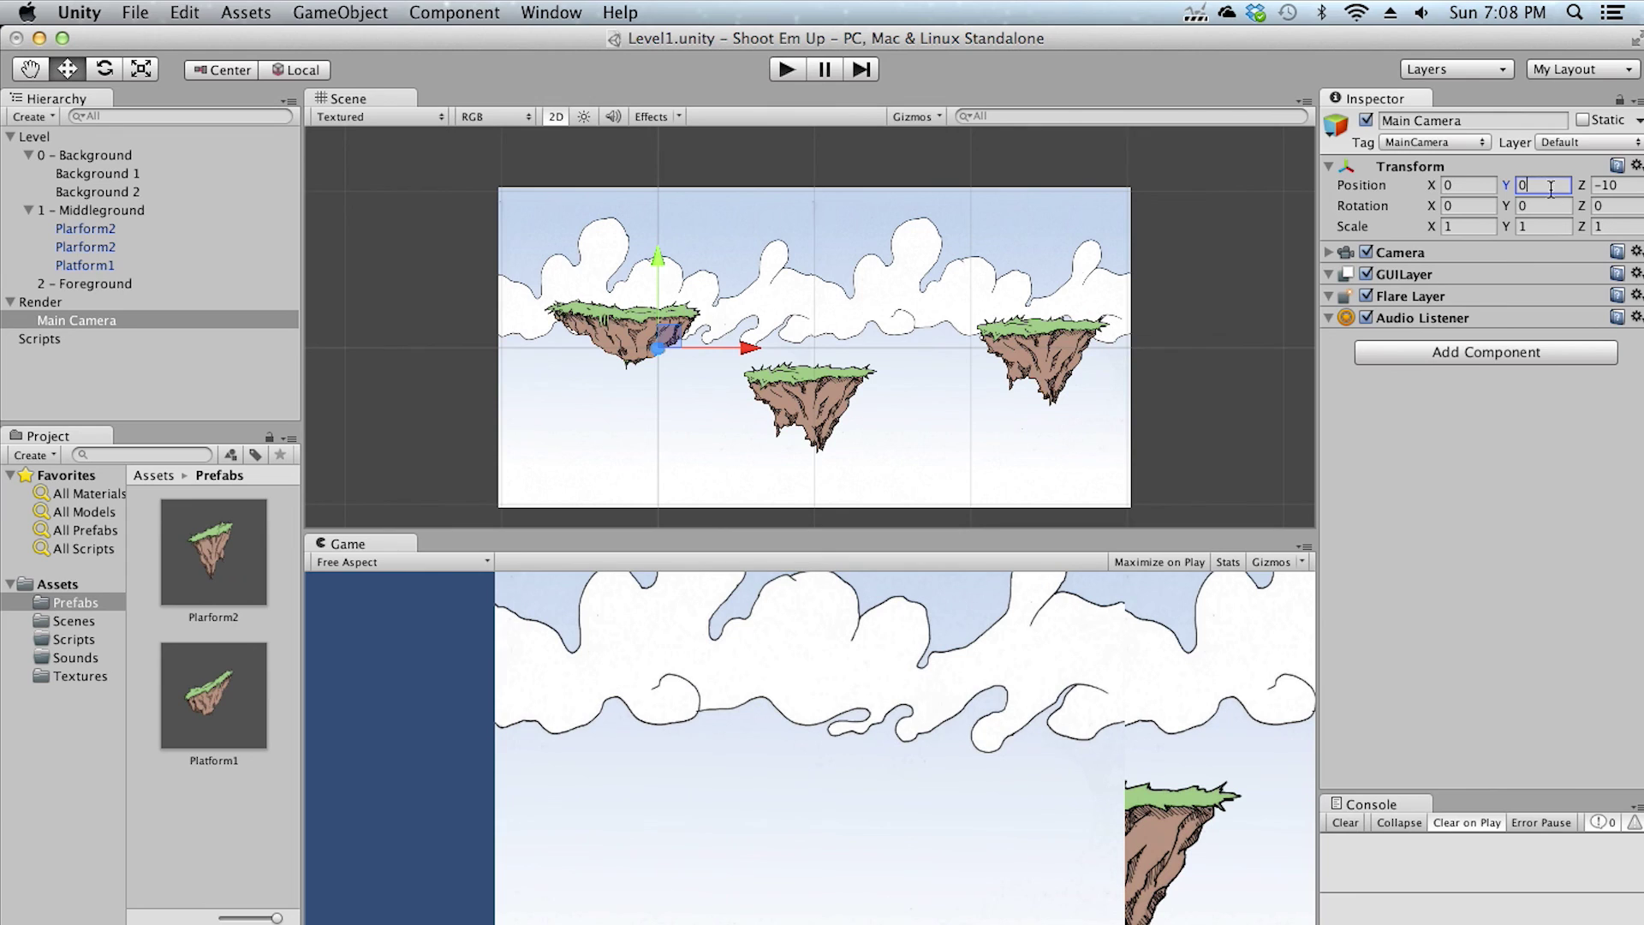
{"action": "left_click", "coordinate": [1625, 189]}
Switch the Scene view from 2D to 3D and orbit to see the camera and level at an angle
{"action": "left_click", "coordinate": [555, 117]}
{"action": "left_click_drag", "start_coordinate": [755, 343], "coordinate": [810, 285], "text": "alt"}
{"action": "left_click_drag", "start_coordinate": [805, 364], "coordinate": [676, 385], "text": "alt"}
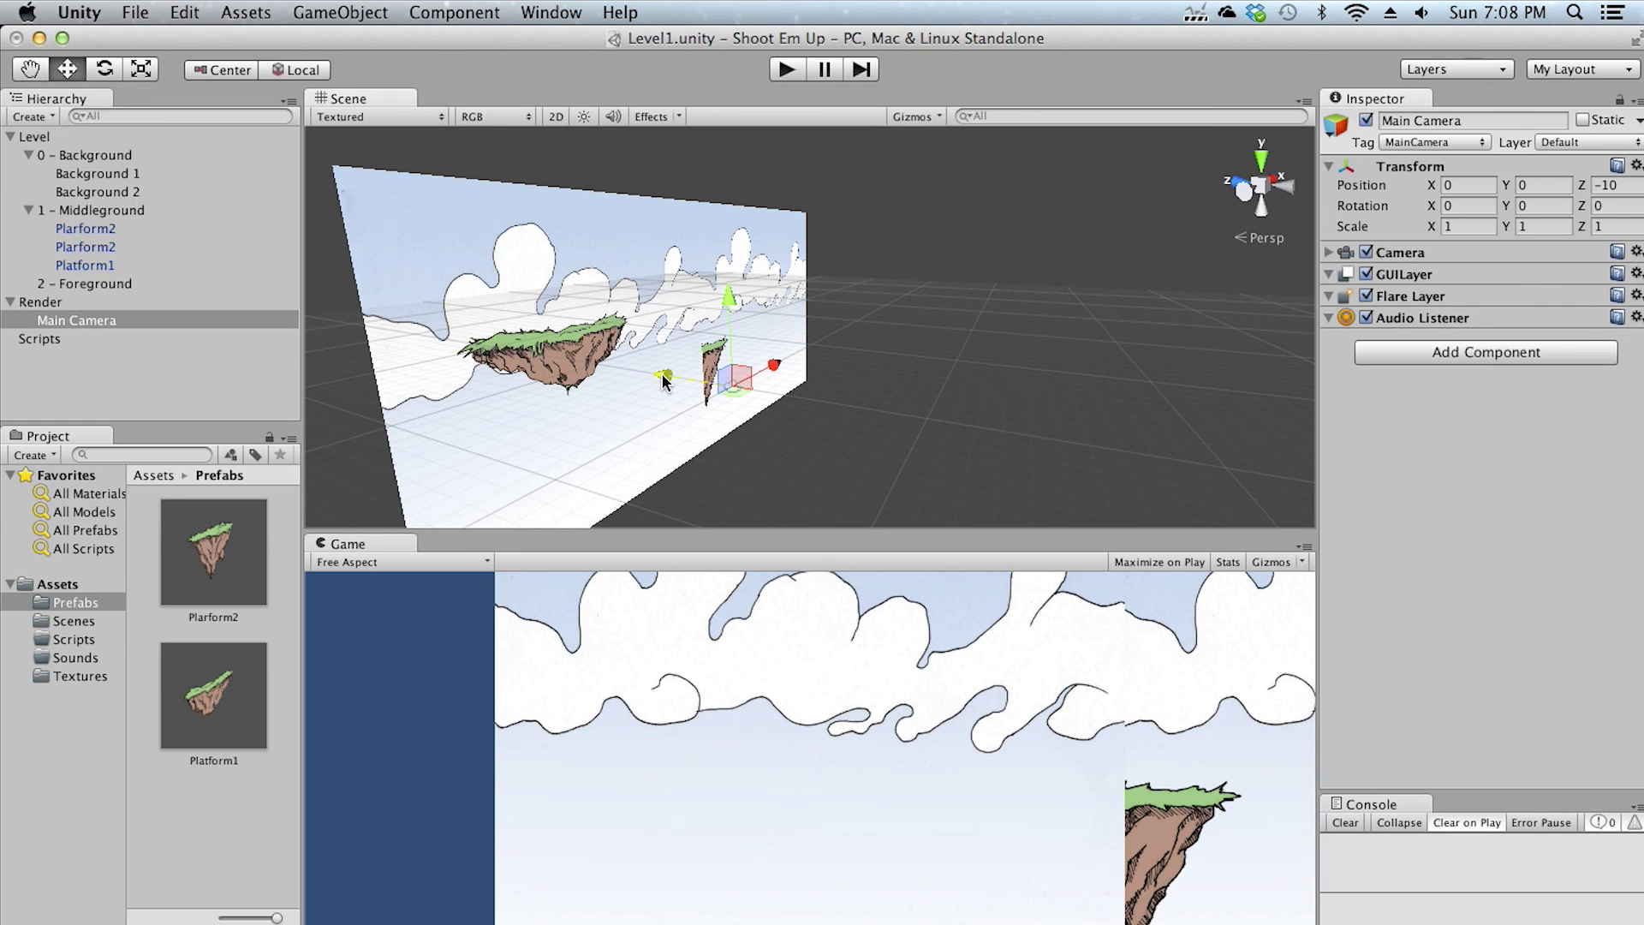
Move the Main Camera along Z to about -10.85, and restore its Z position to -10
{"action": "mouse_move", "coordinate": [664, 381]}
{"action": "left_mouse_down"}
{"action": "mouse_move", "coordinate": [709, 387]}
{"action": "mouse_move", "coordinate": [589, 373]}
{"action": "mouse_move", "coordinate": [786, 414]}
{"action": "mouse_move", "coordinate": [676, 381]}
{"action": "left_mouse_up"}
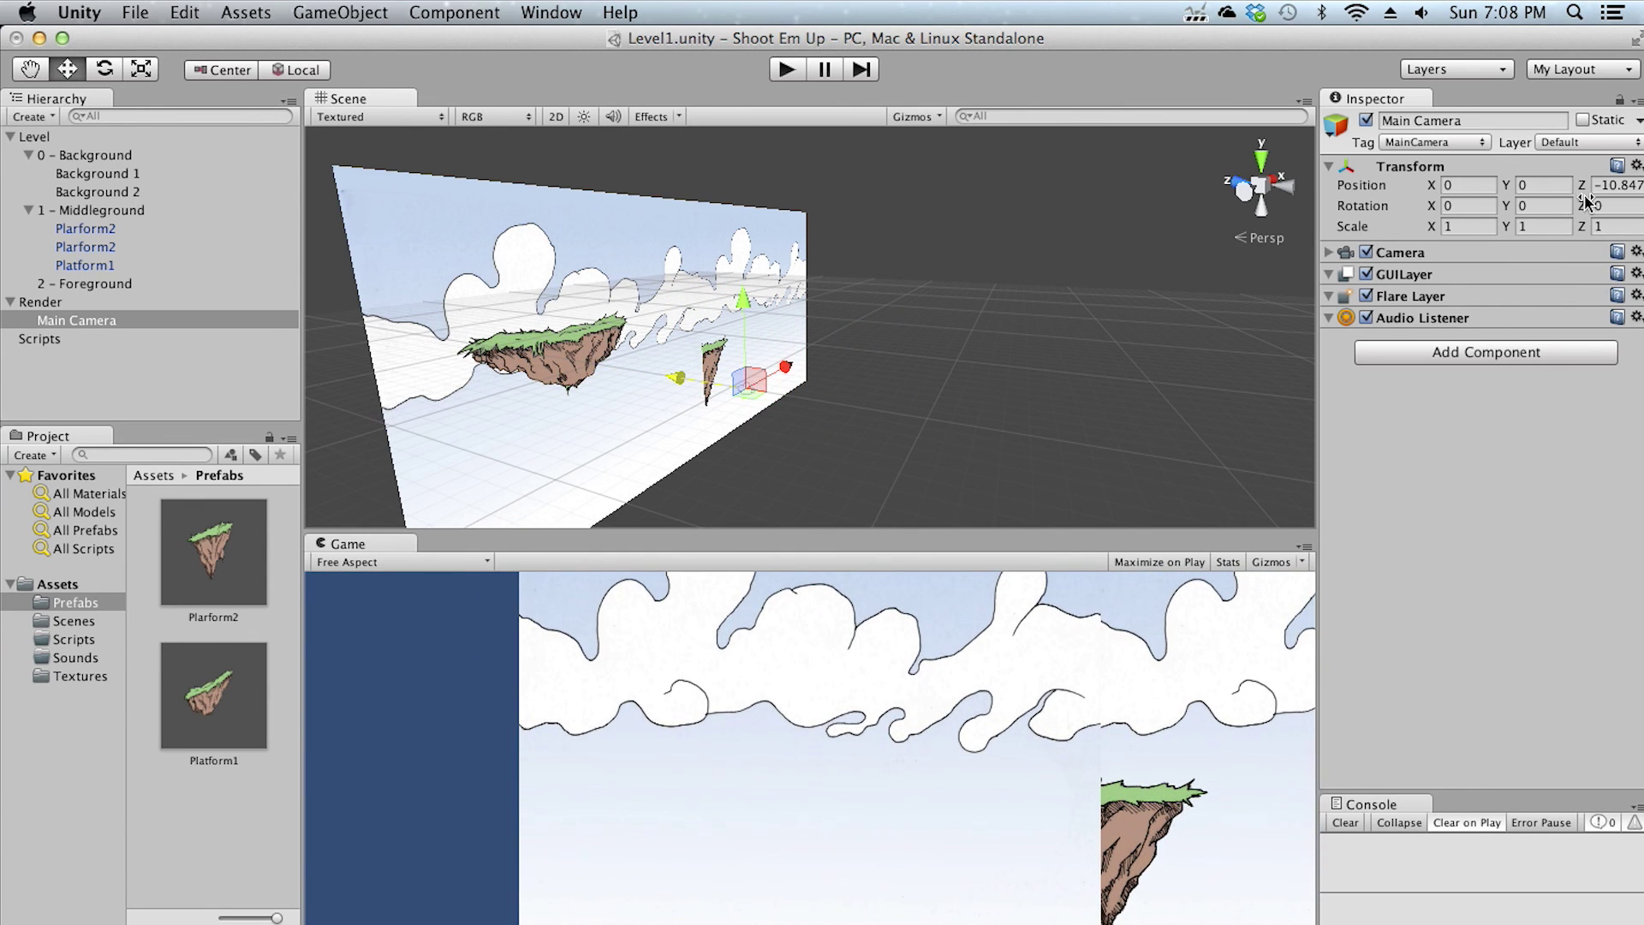
{"action": "left_click", "coordinate": [1618, 185]}
{"action": "type", "text": "-10"}
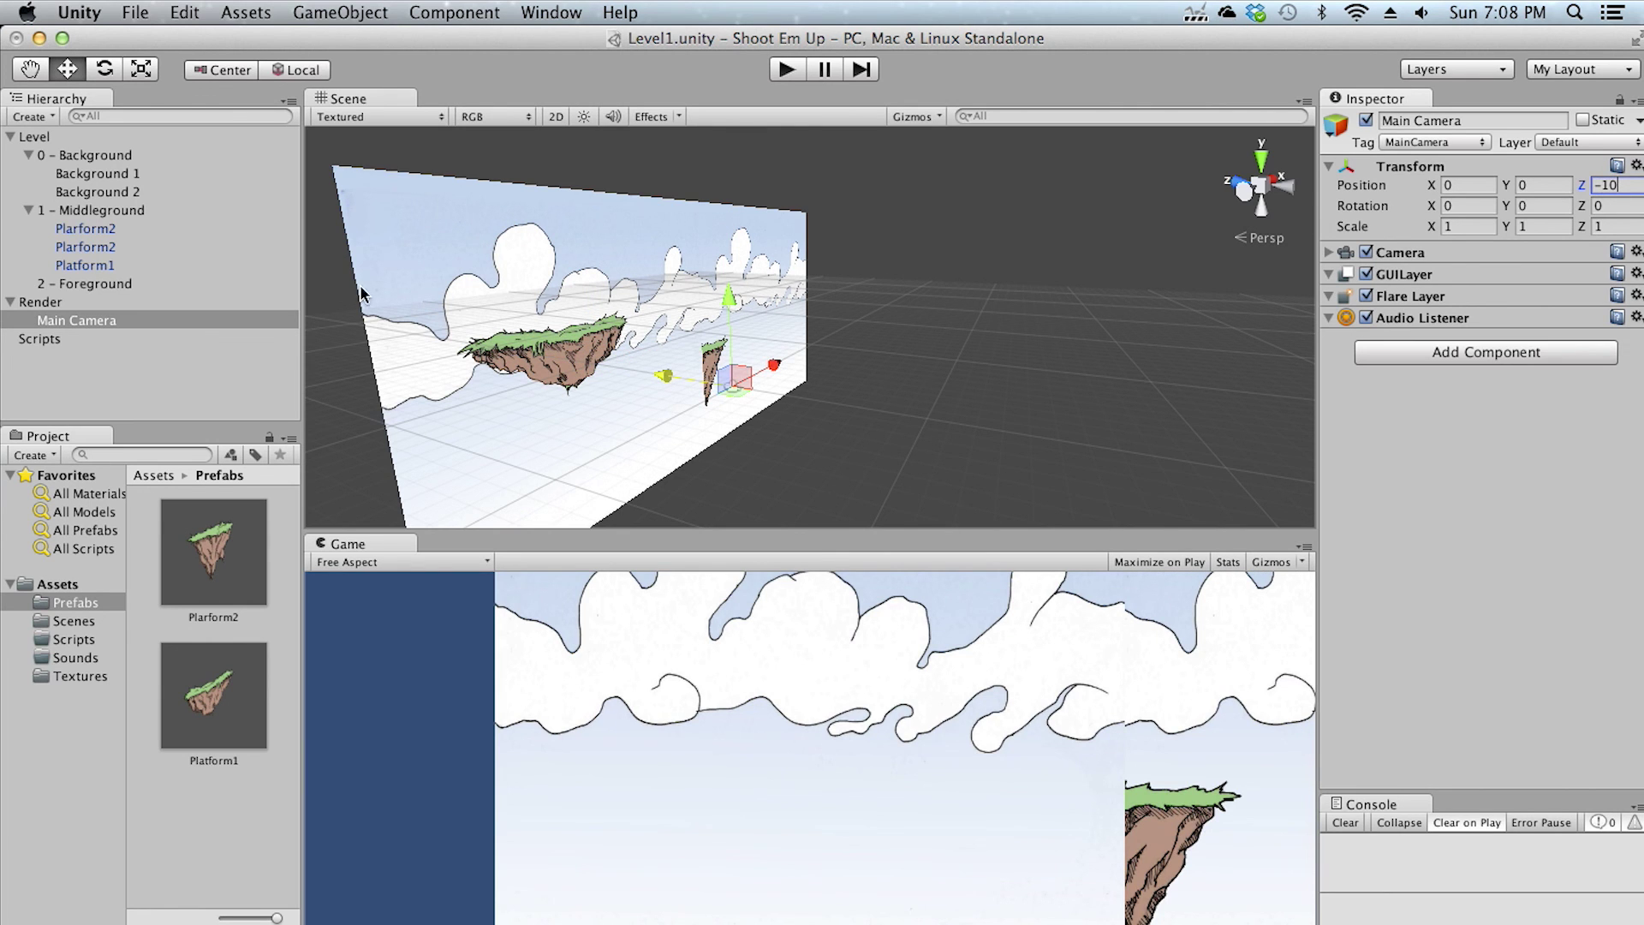
Set the 0 - Background object's Z position to 10
{"action": "left_click_drag", "start_coordinate": [608, 370], "coordinate": [797, 370], "text": "alt"}
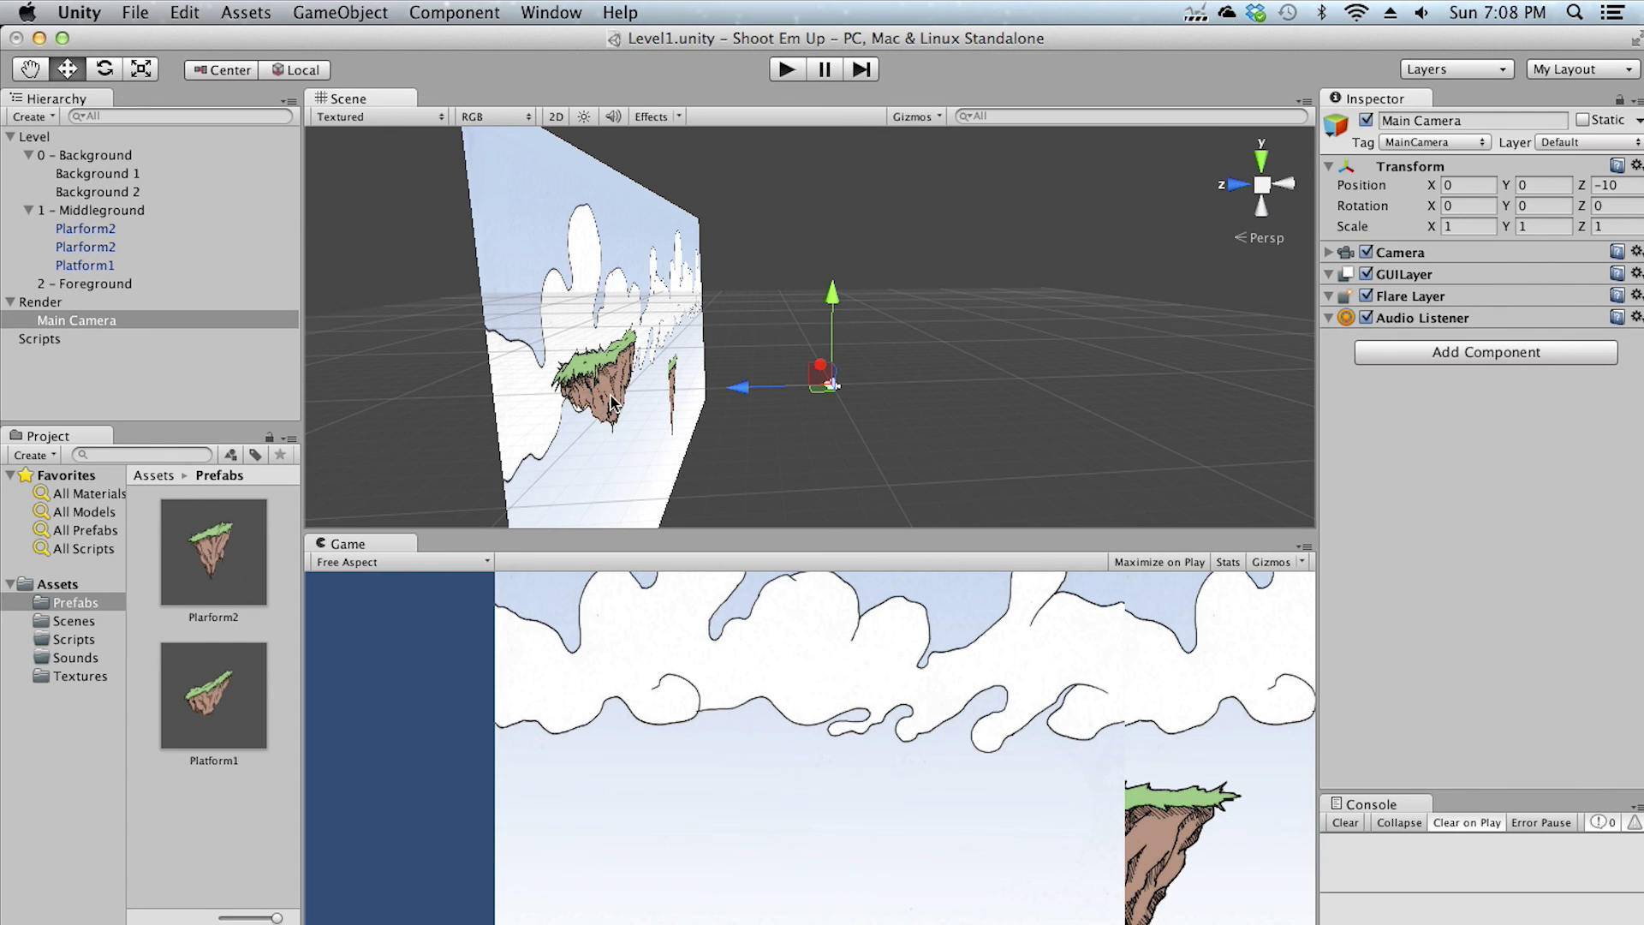
{"action": "key", "text": "alt"}
{"action": "left_click_drag", "start_coordinate": [623, 373], "coordinate": [659, 417], "text": "alt"}
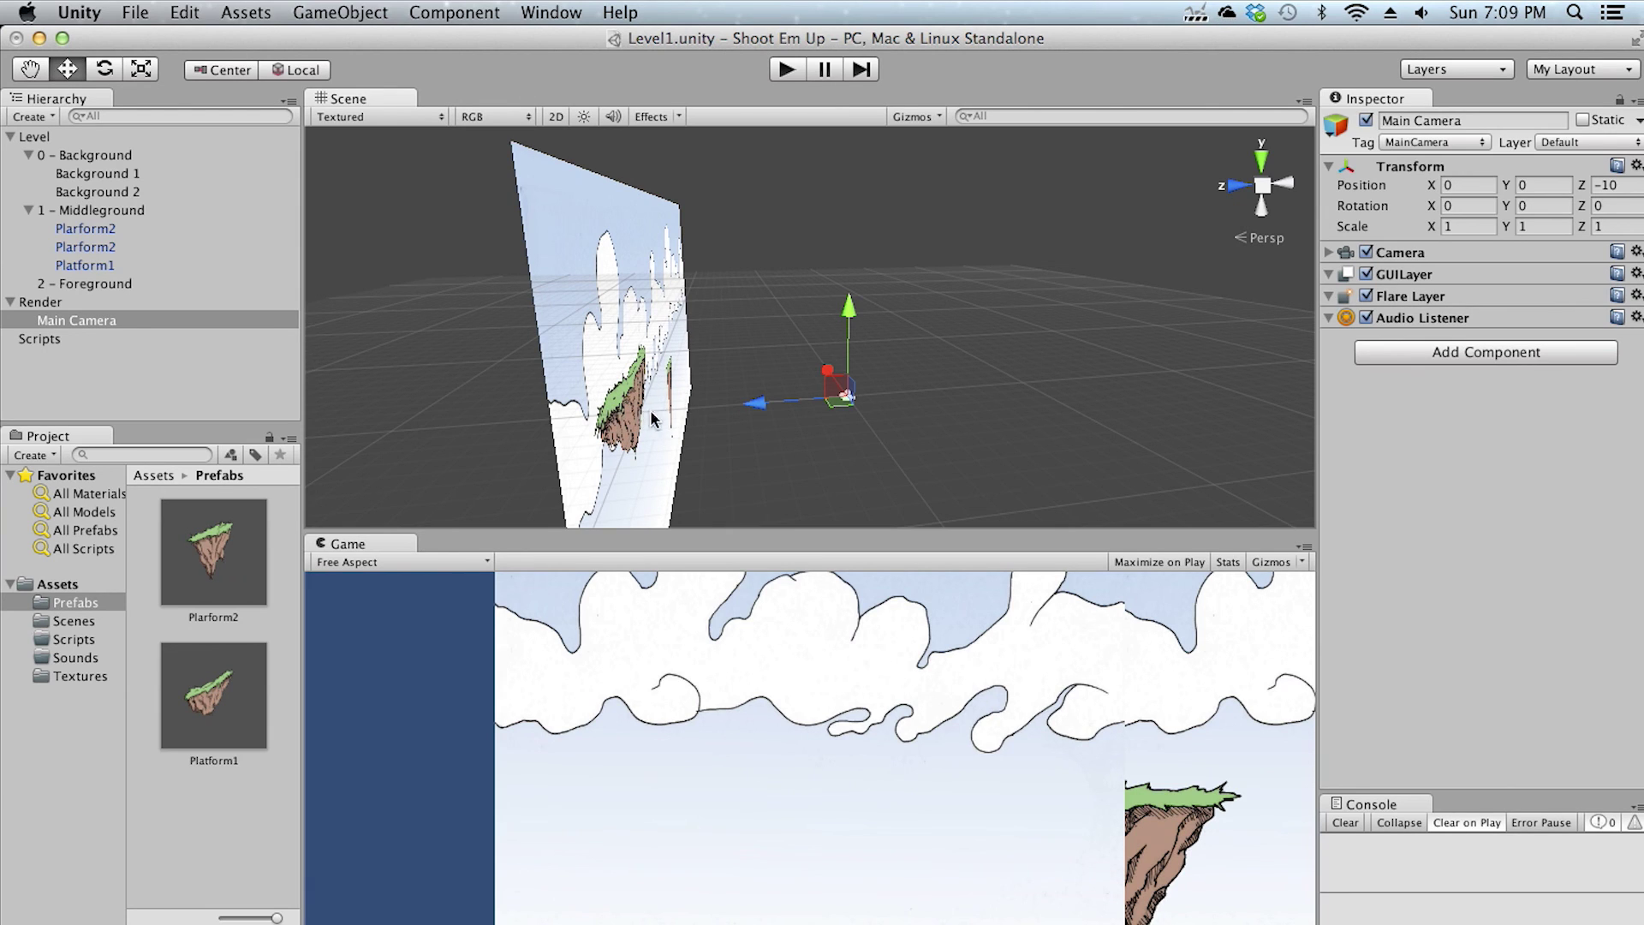
{"action": "left_click_drag", "start_coordinate": [565, 295], "coordinate": [326, 240], "text": "alt"}
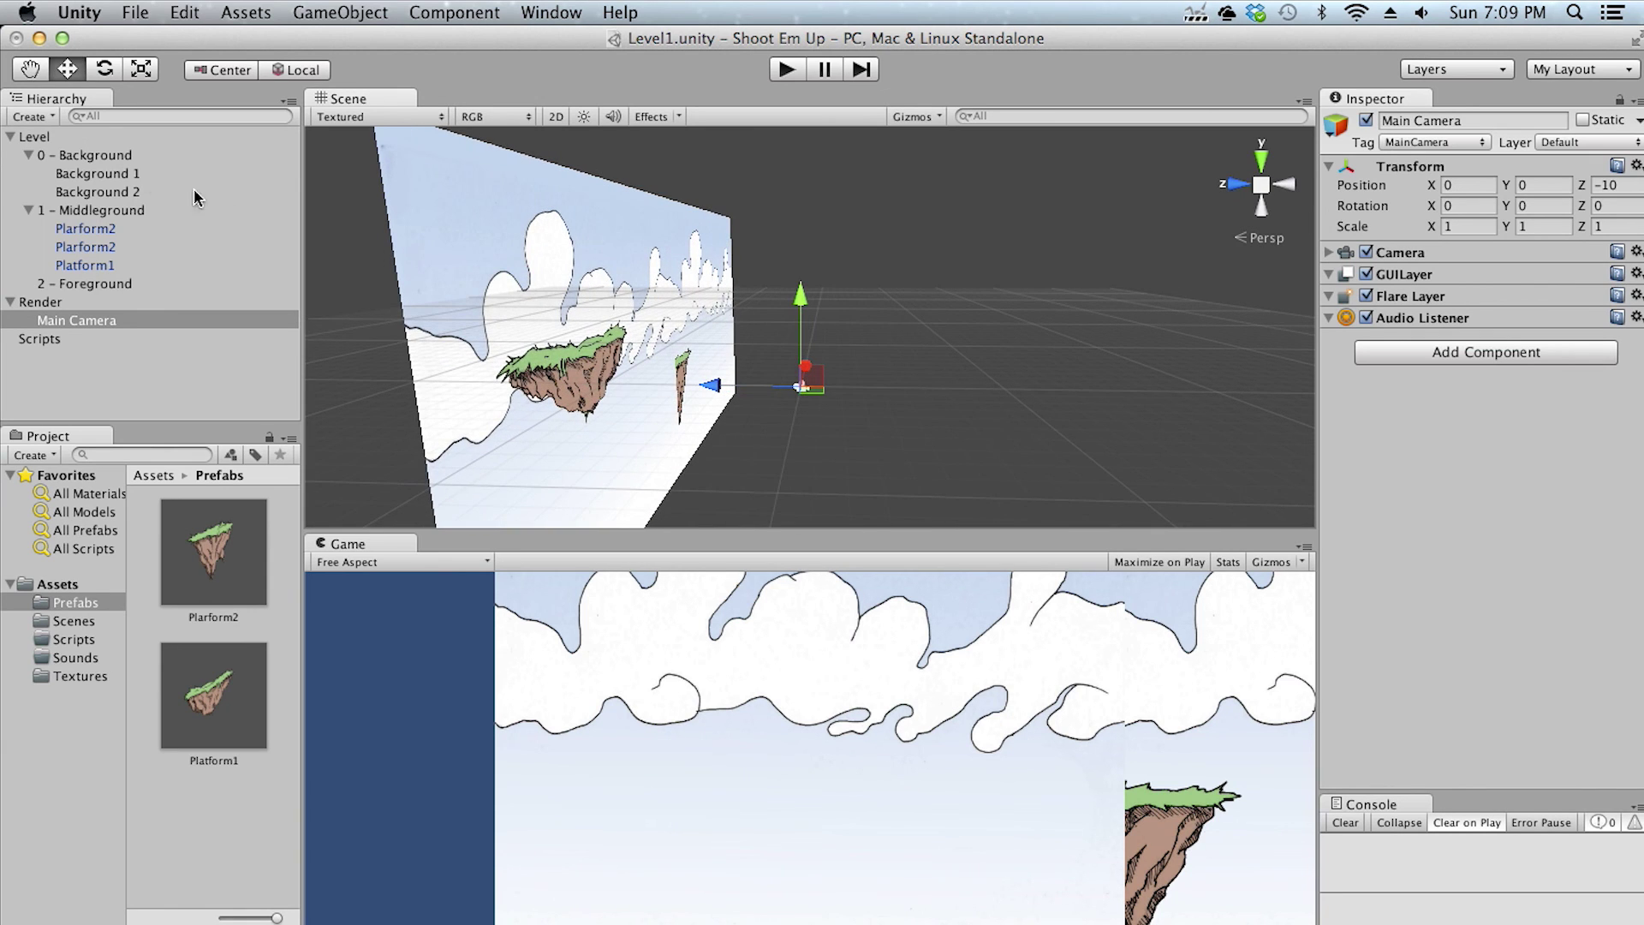
{"action": "left_click", "coordinate": [115, 156]}
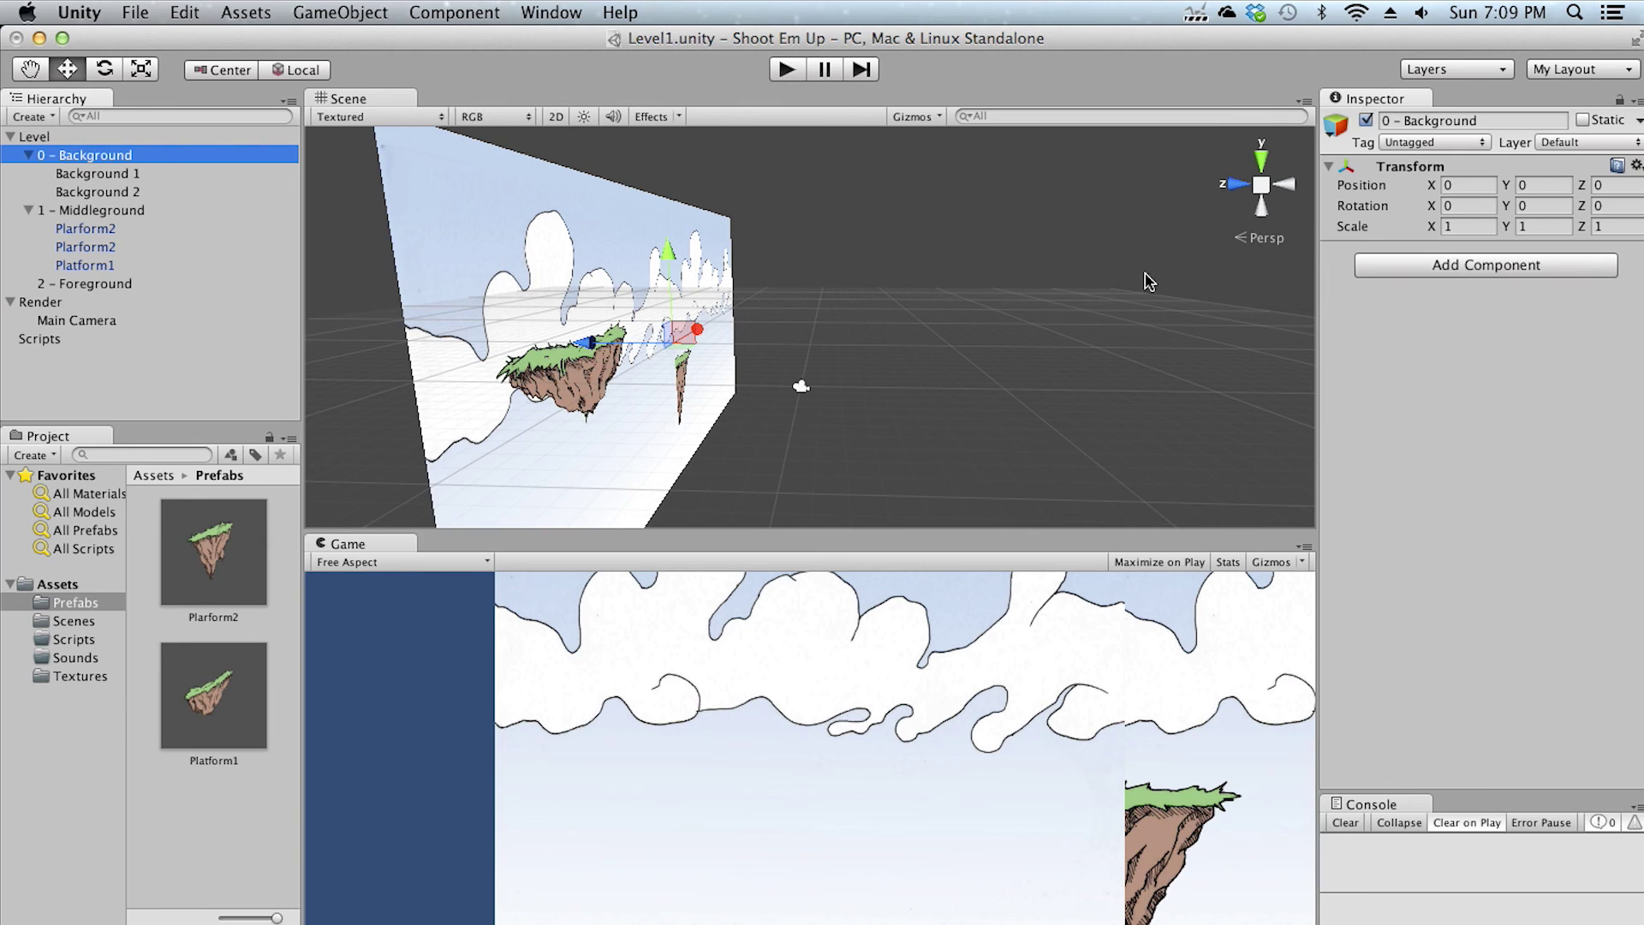
{"action": "left_click", "coordinate": [1616, 186]}
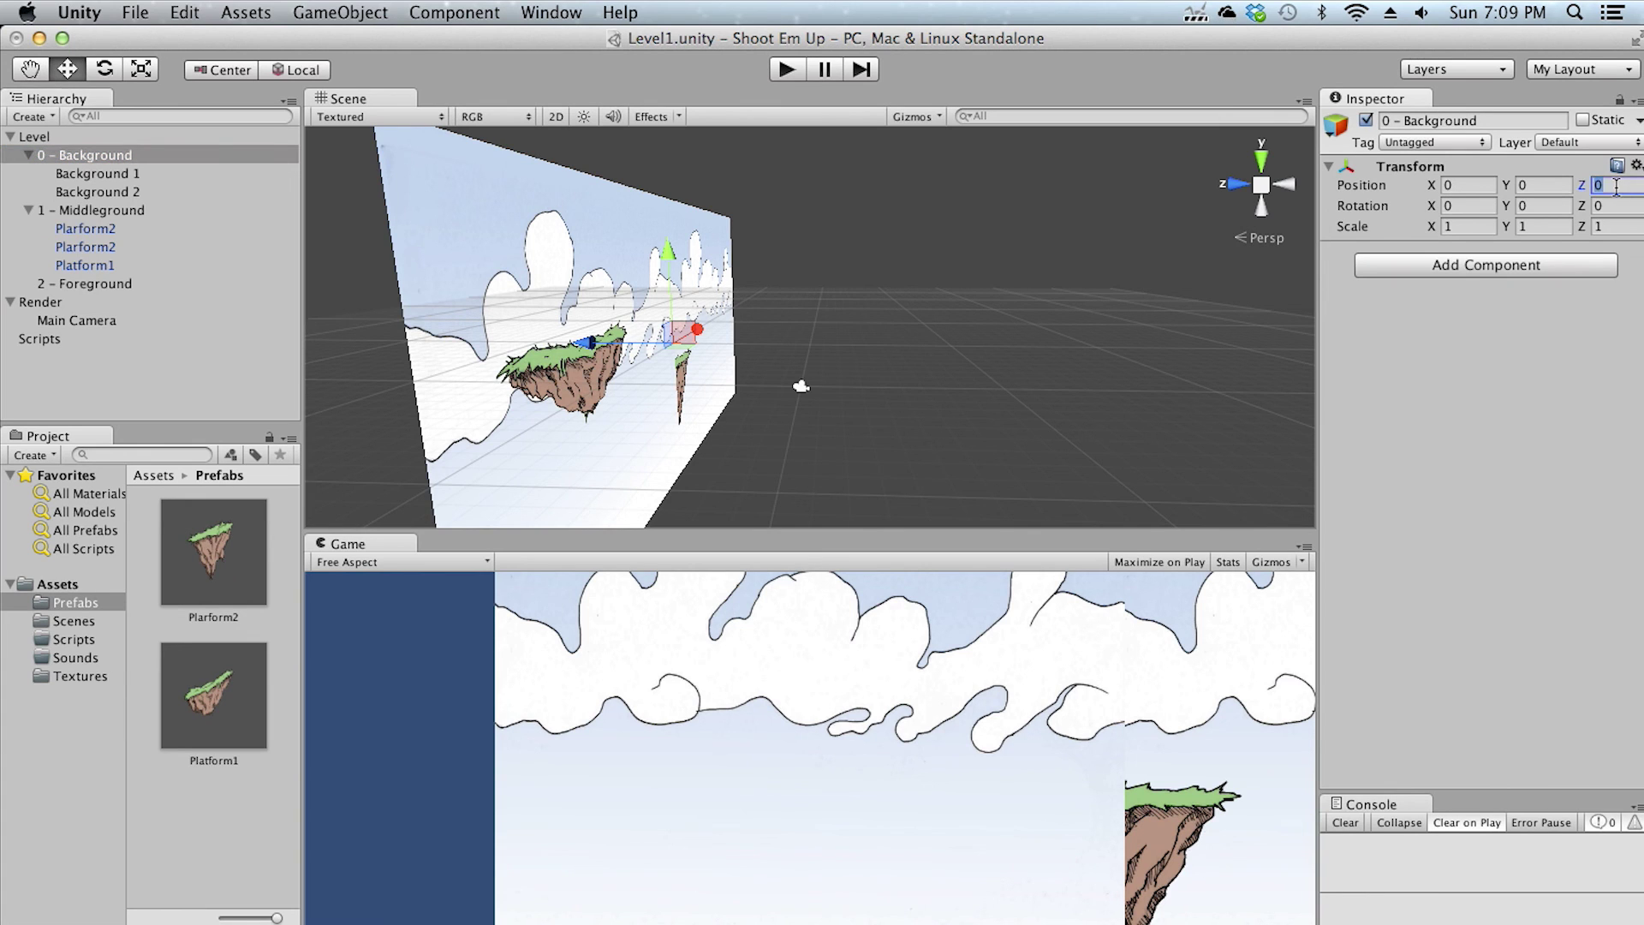
{"action": "type", "text": "10"}
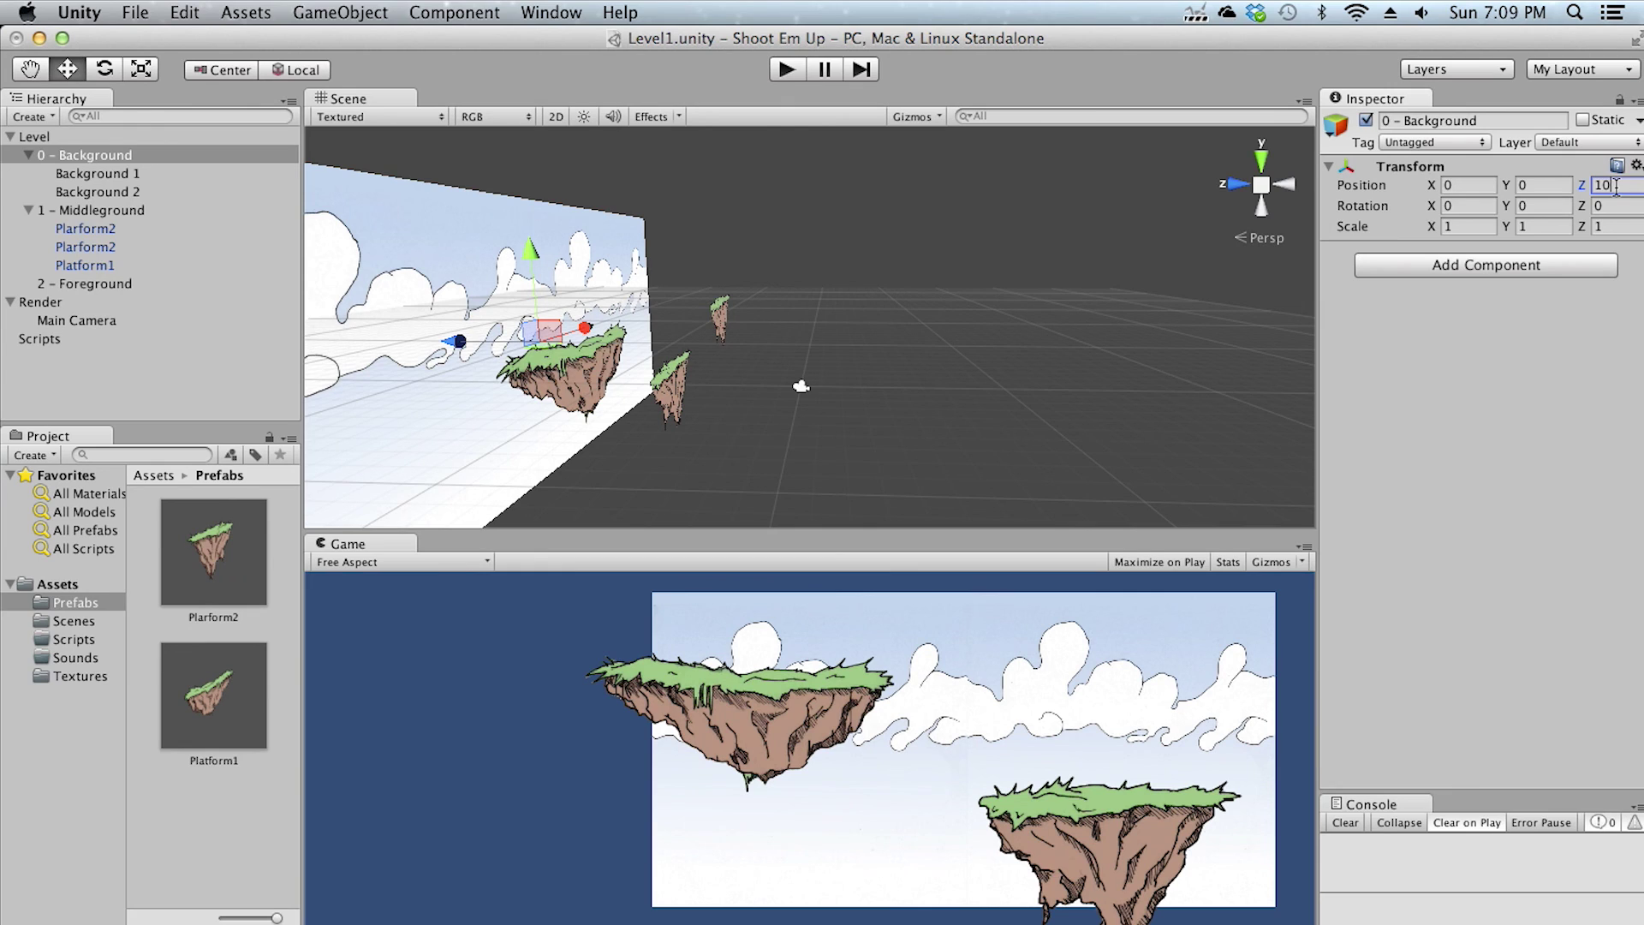
Check the Main Camera and 0 - Background depths, and set the 1 - Middleground object's Z position to 5
{"action": "left_click", "coordinate": [103, 321]}
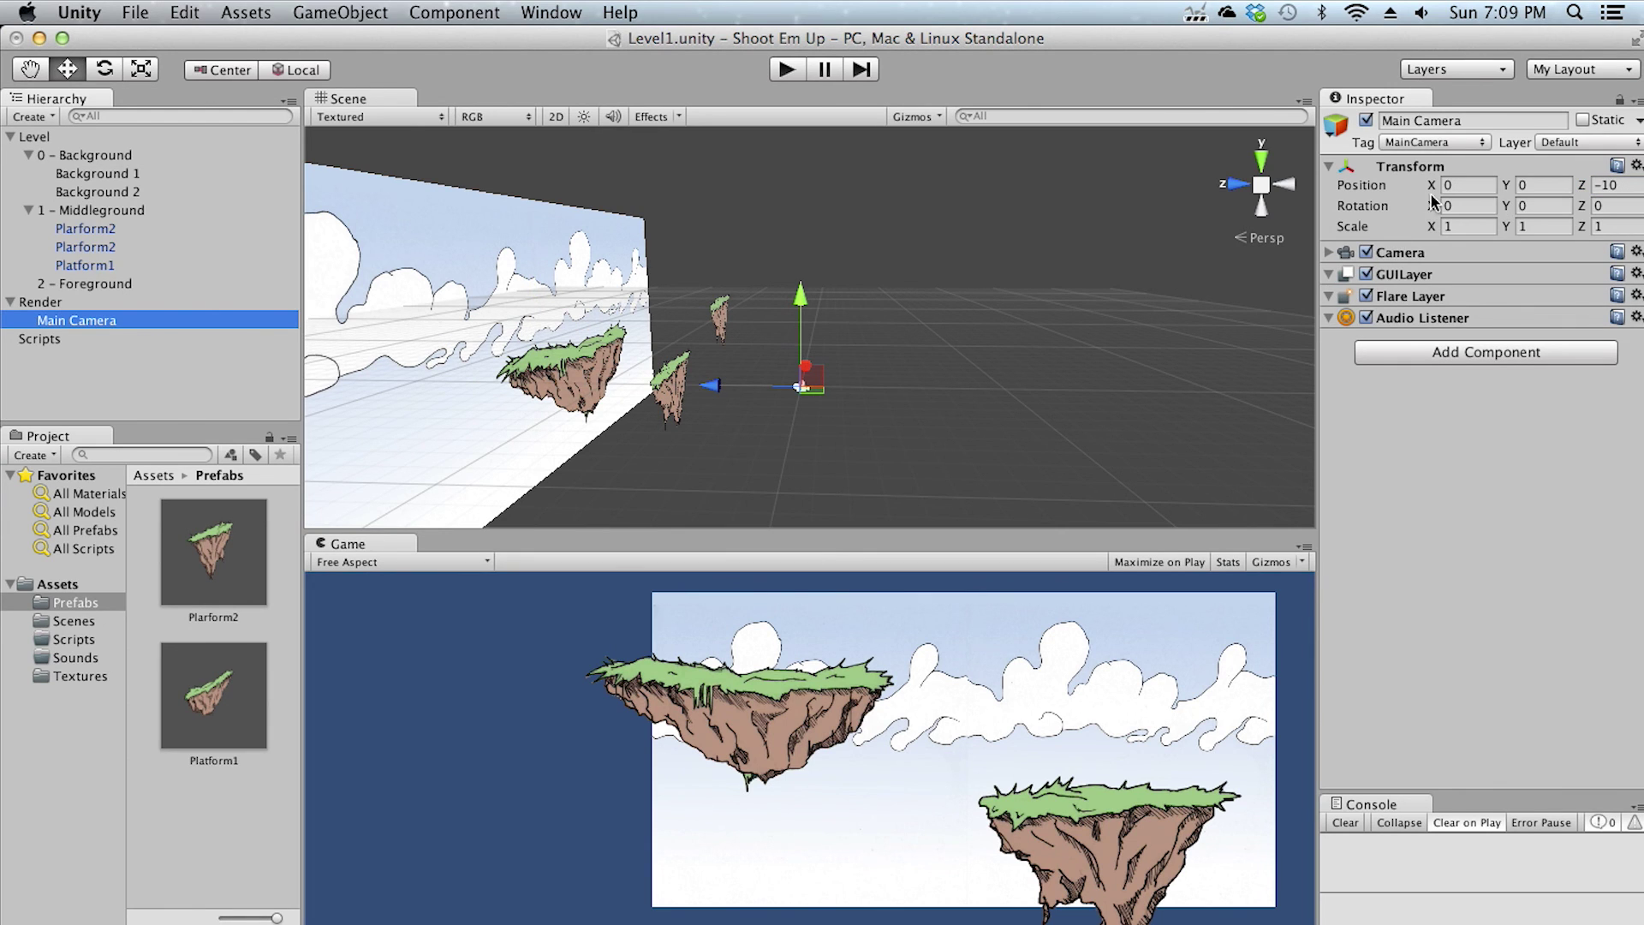
{"action": "left_click", "coordinate": [106, 155]}
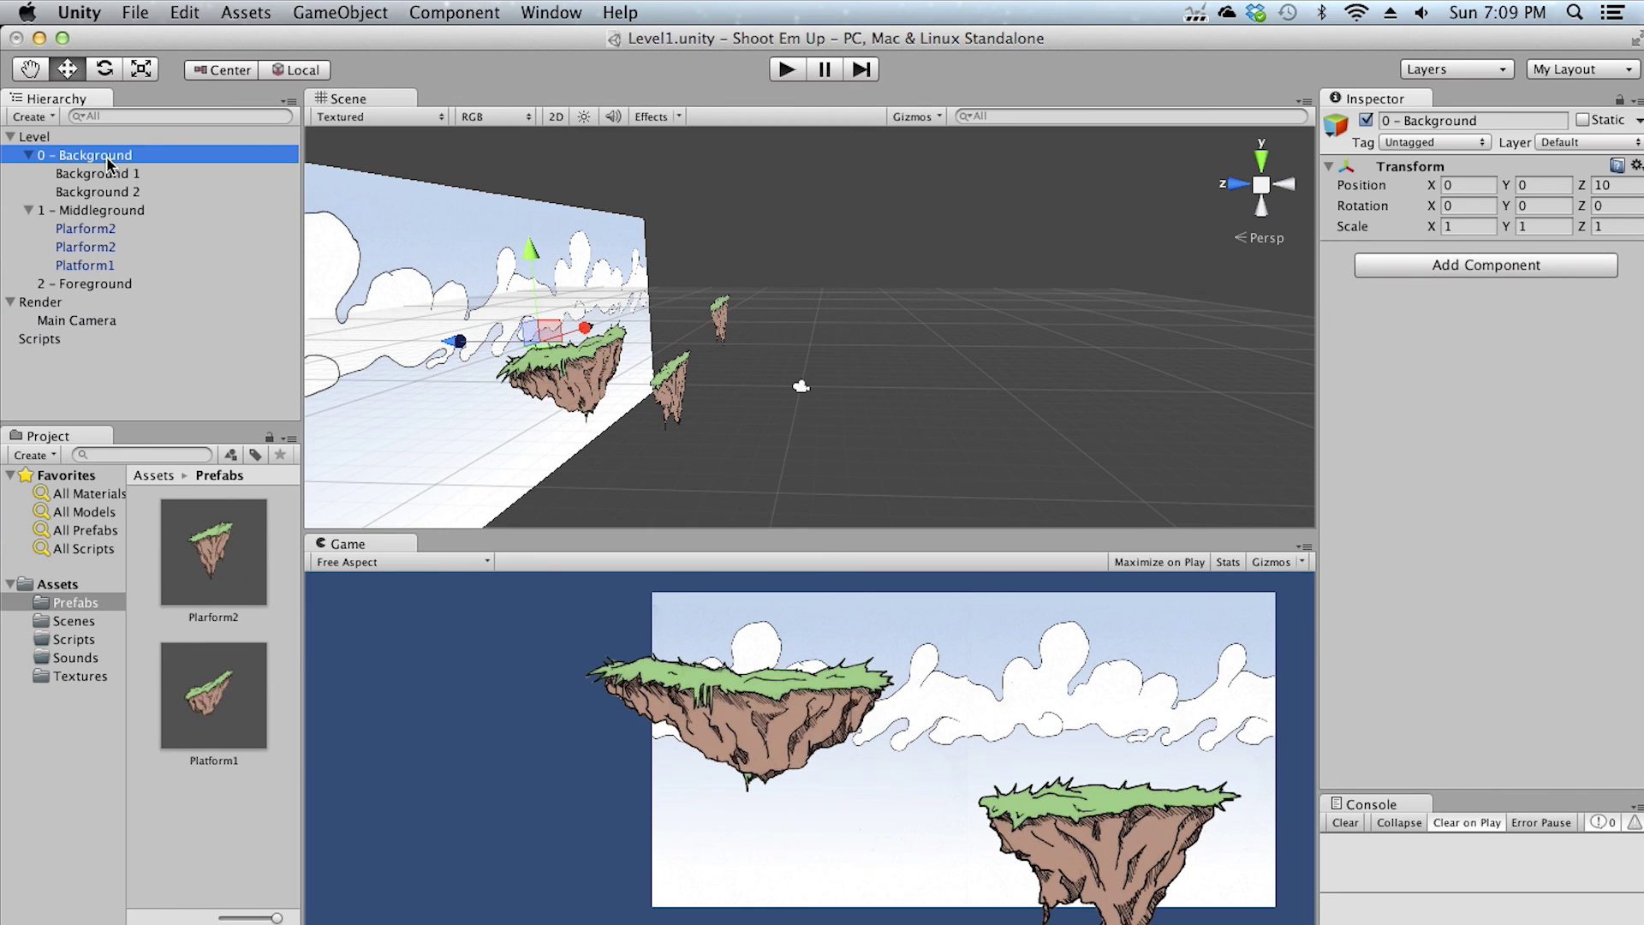
{"action": "left_click", "coordinate": [134, 214]}
{"action": "left_click", "coordinate": [1621, 187]}
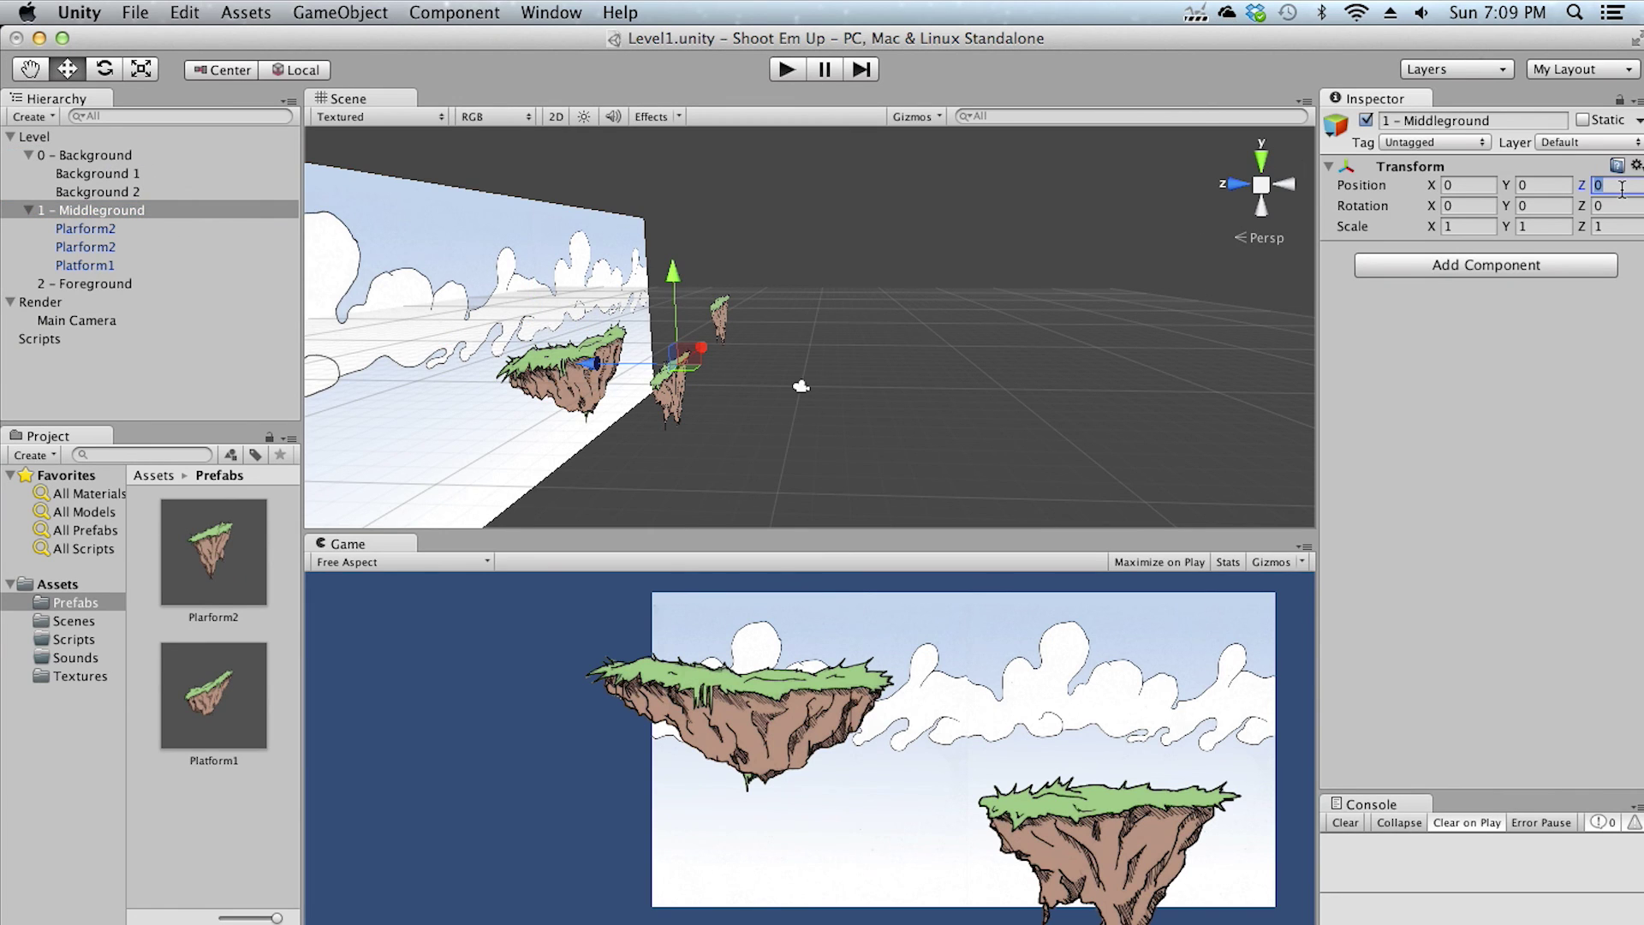
{"action": "type", "text": "5"}
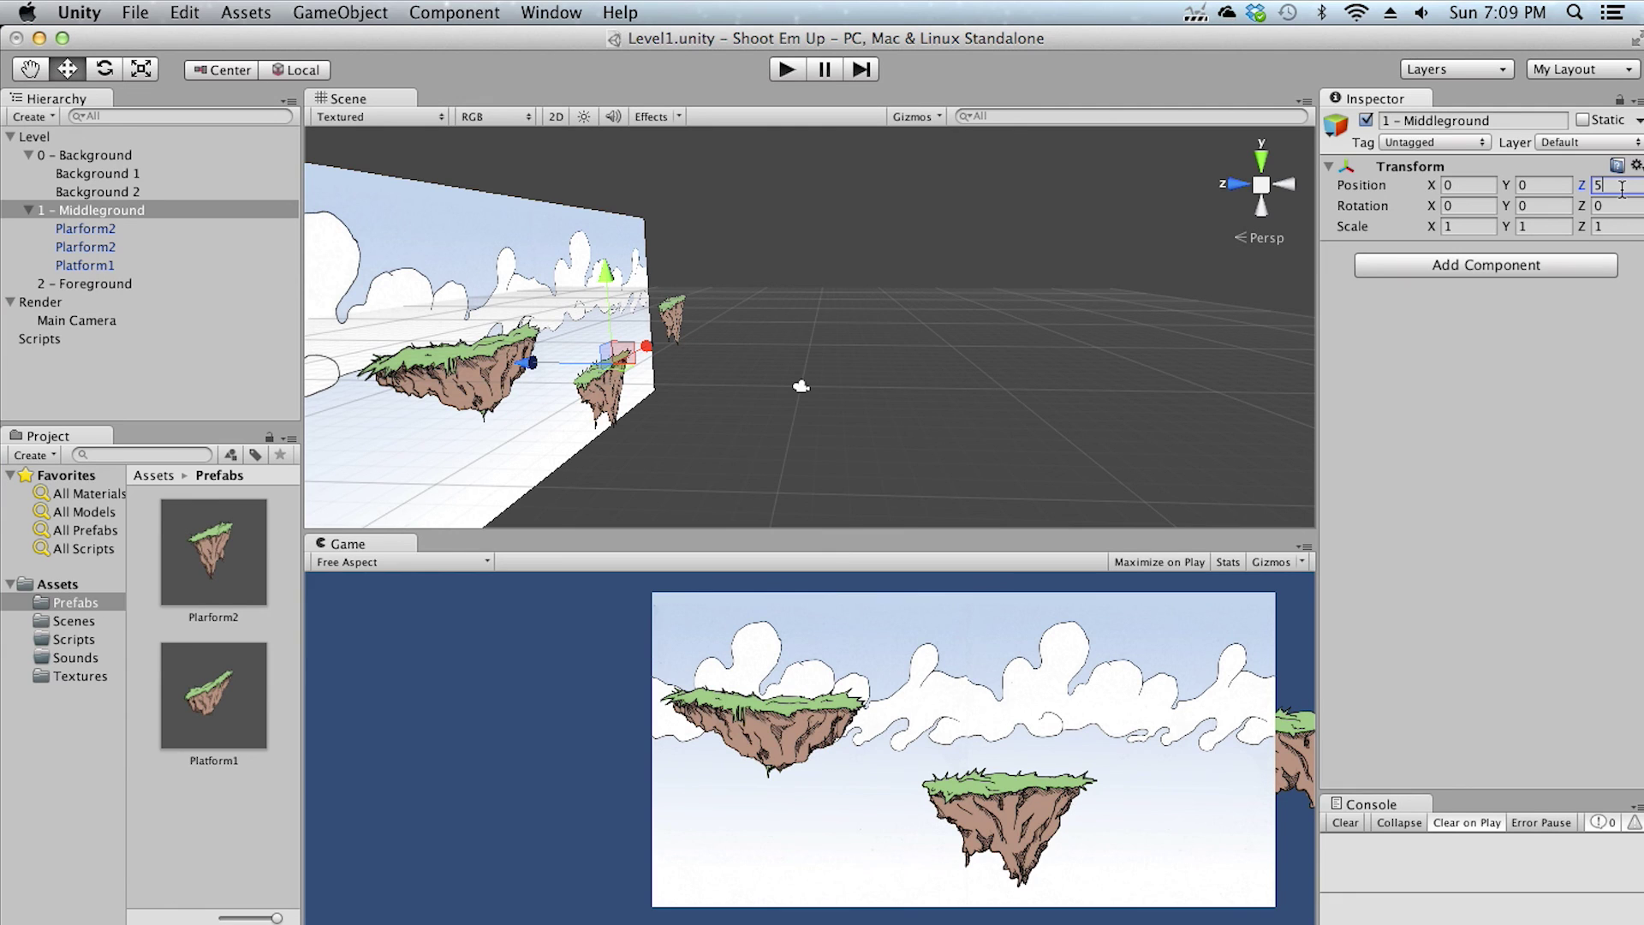
Move the three platforms along X: the far Plarform2 to about 18.53, Platform1 to about -6.34 and the middle Plarform2 to about 6.46
{"action": "left_click_drag", "start_coordinate": [984, 433], "coordinate": [945, 311], "text": "alt"}
{"action": "left_click", "coordinate": [915, 308]}
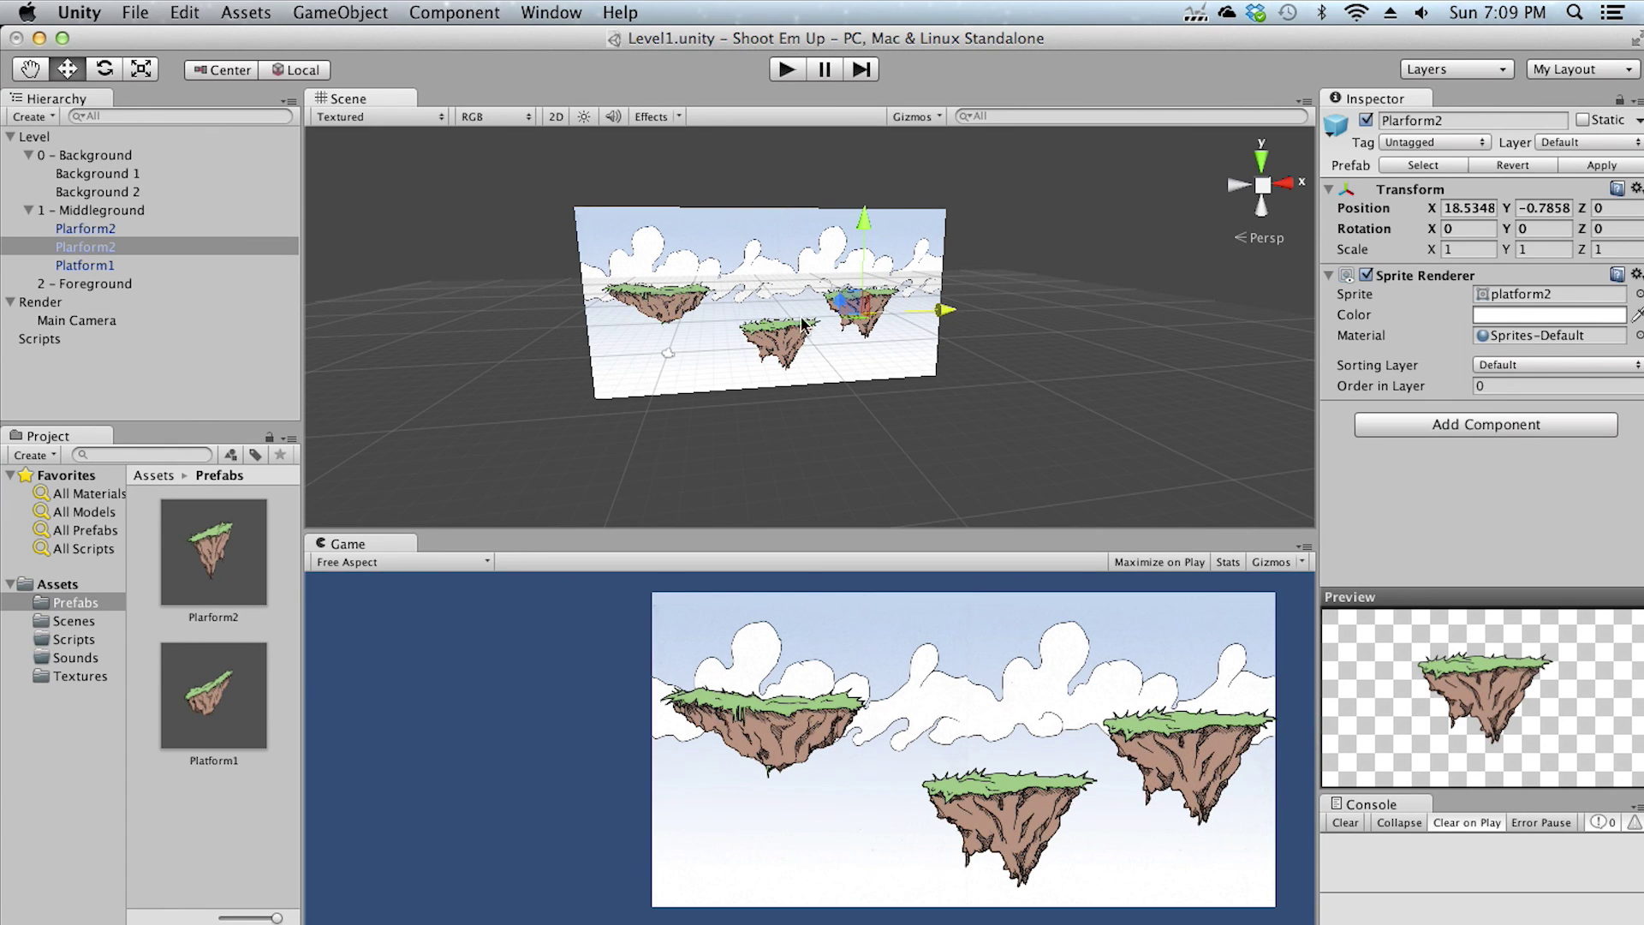
{"action": "left_click", "coordinate": [680, 307]}
{"action": "left_click_drag", "start_coordinate": [753, 310], "coordinate": [707, 301]}
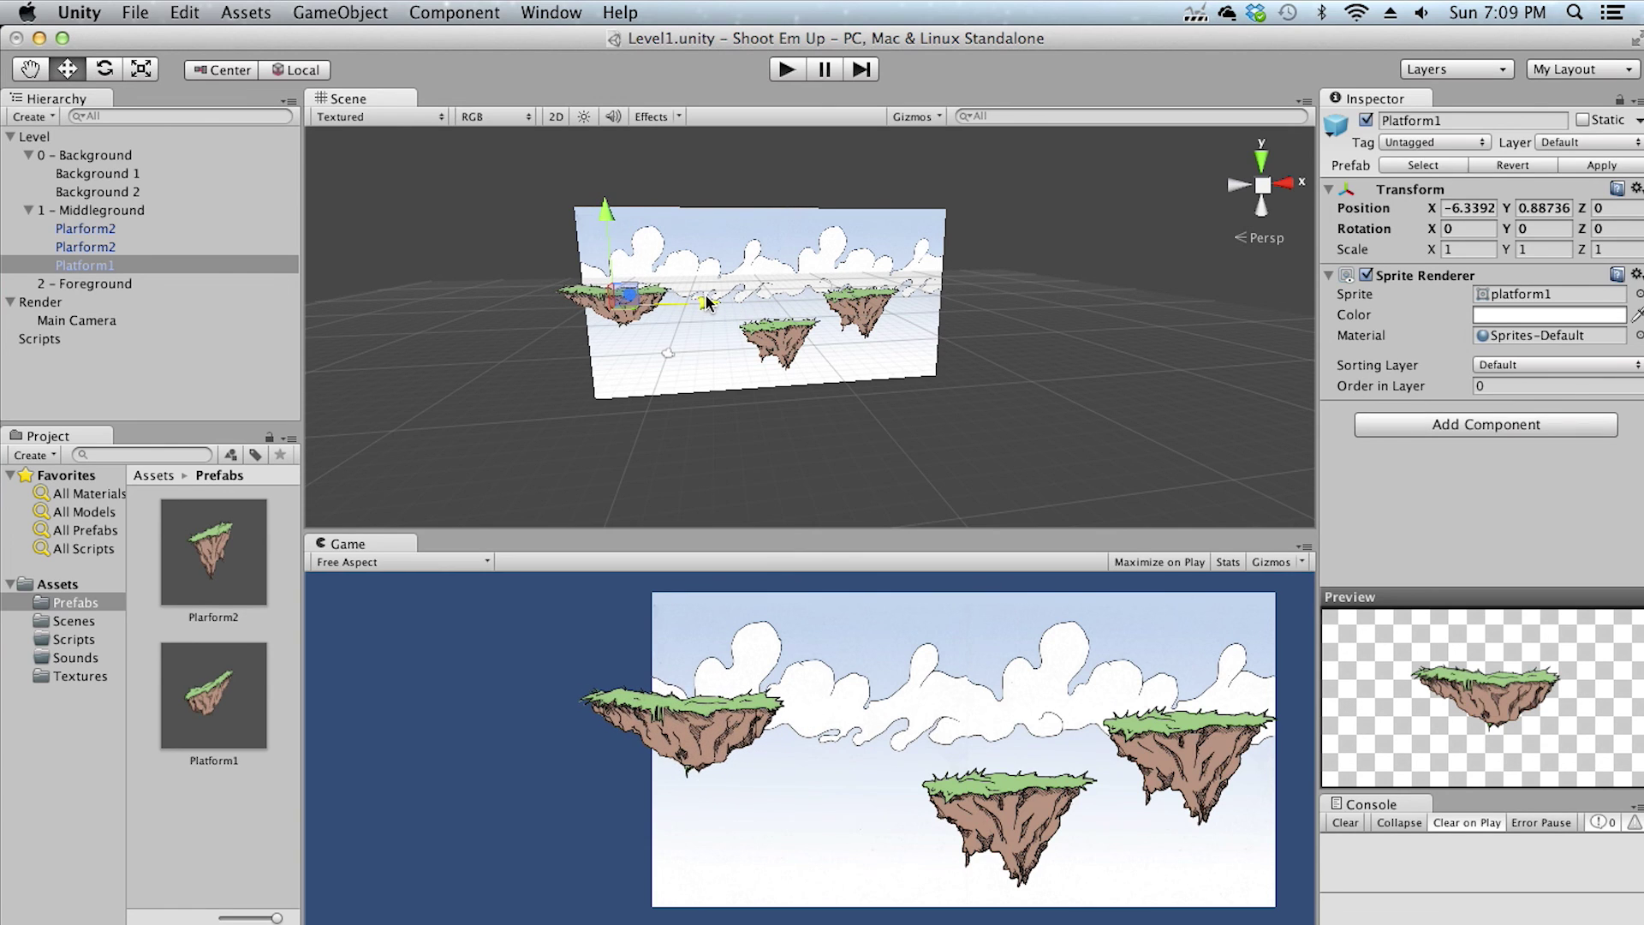
{"action": "left_click", "coordinate": [810, 344]}
{"action": "left_click_drag", "start_coordinate": [863, 340], "coordinate": [829, 340]}
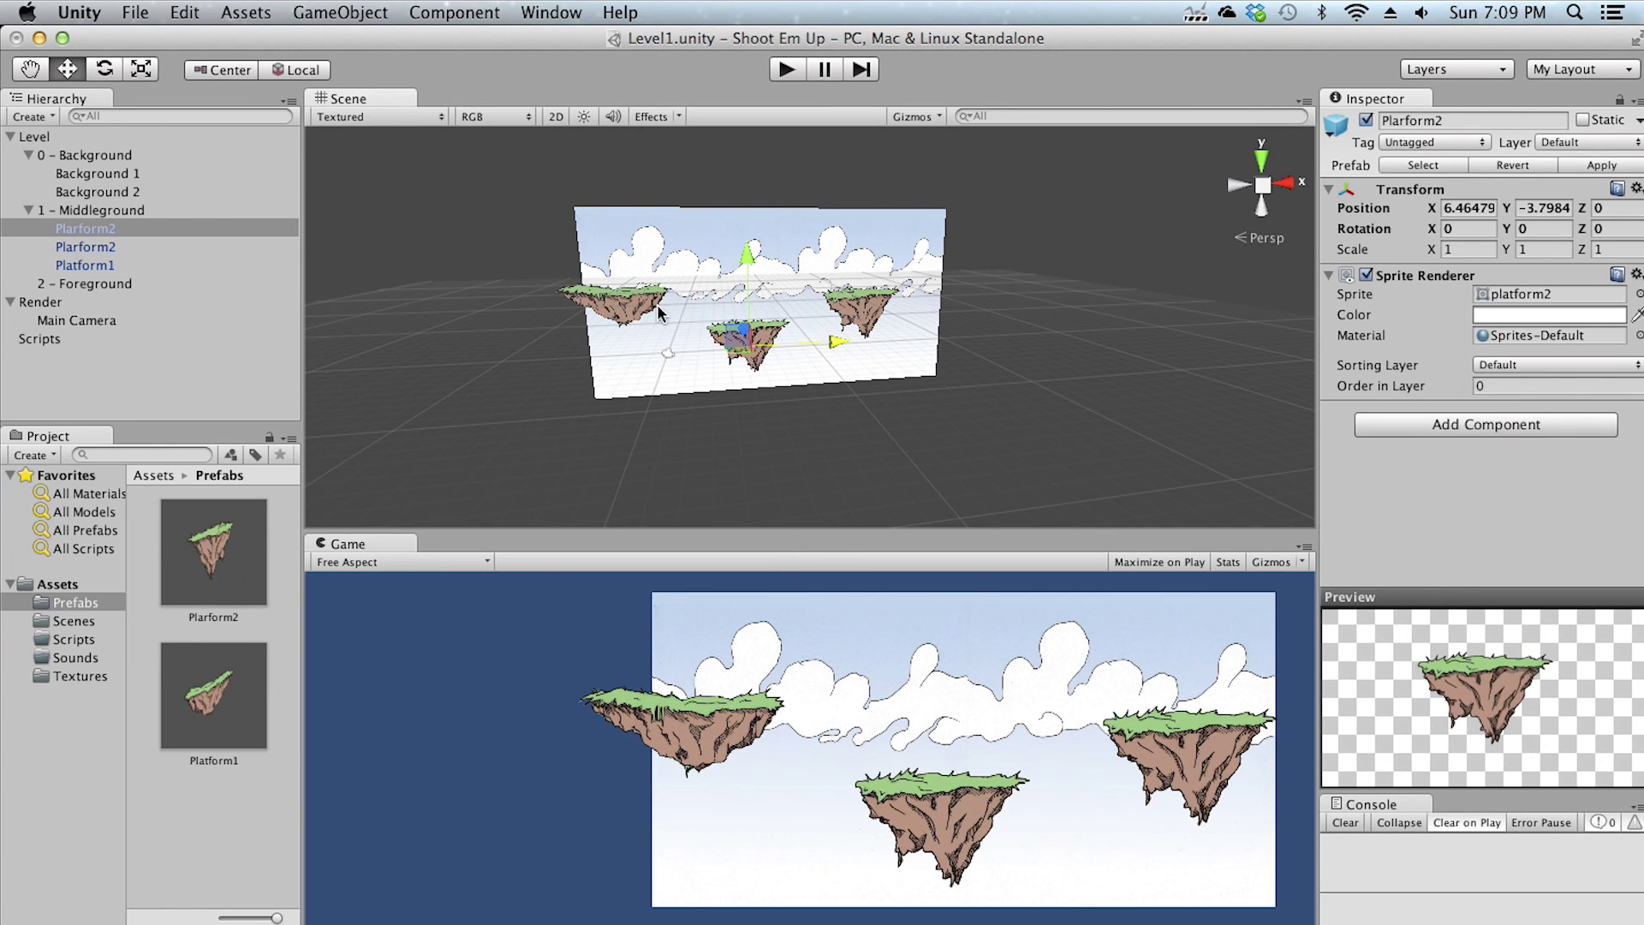
Check the 2 - Foreground object's position and save the Level1 scene
{"action": "left_click", "coordinate": [118, 285]}
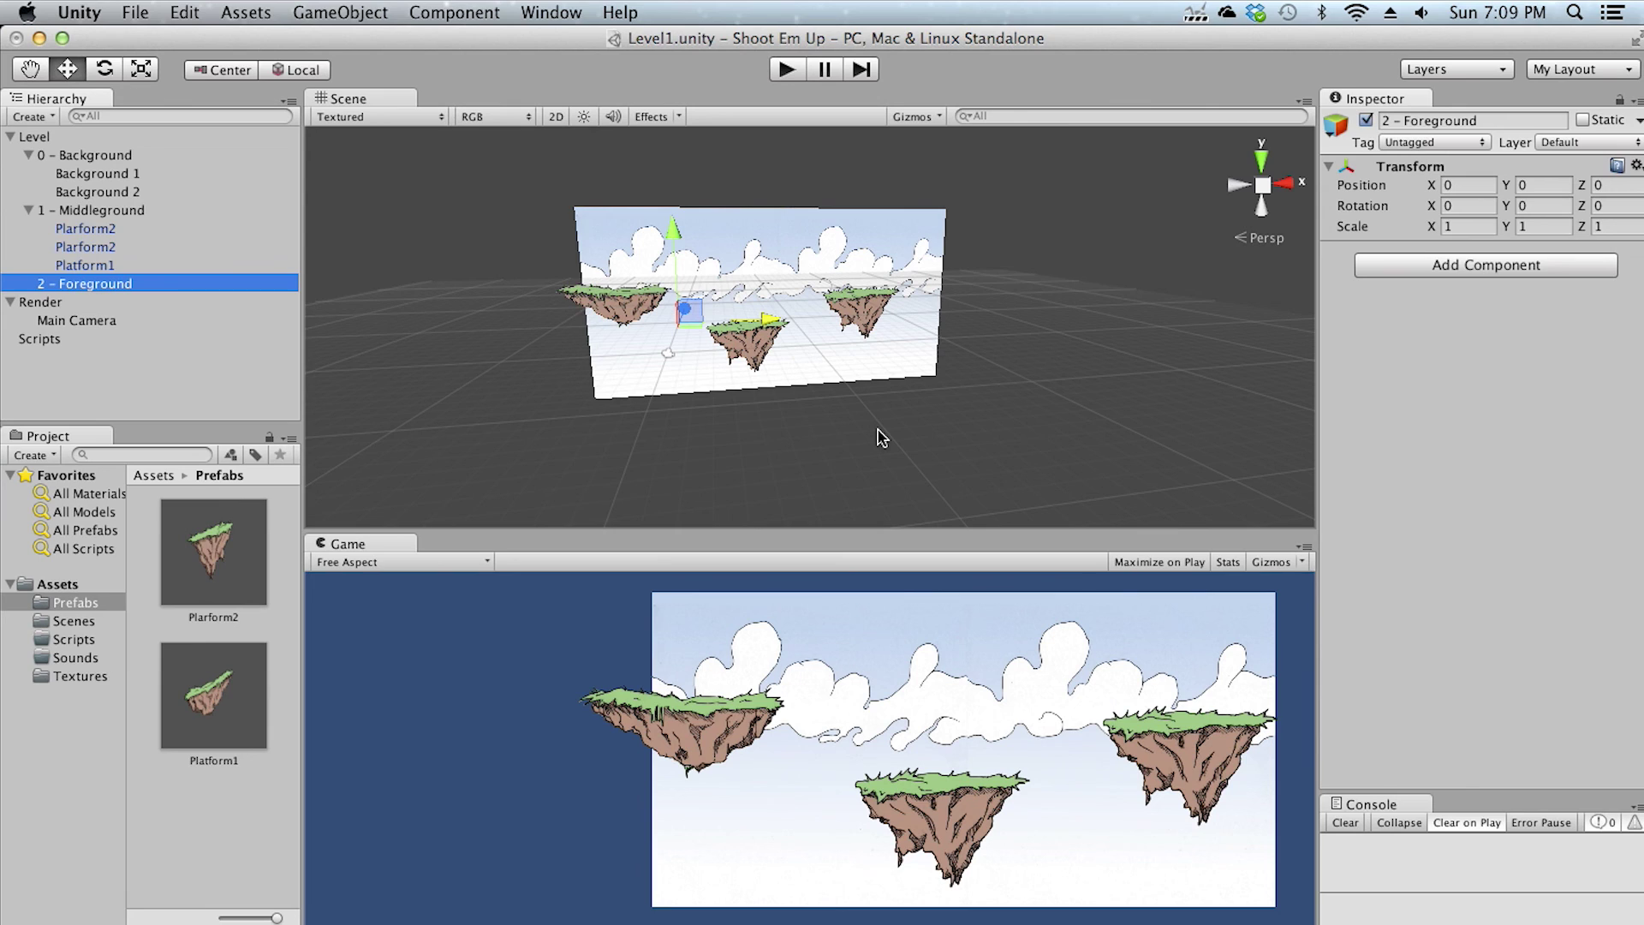
{"action": "key", "text": "super+s"}
{"action": "key", "text": "super+s"}
{"action": "left_click", "coordinate": [145, 23]}
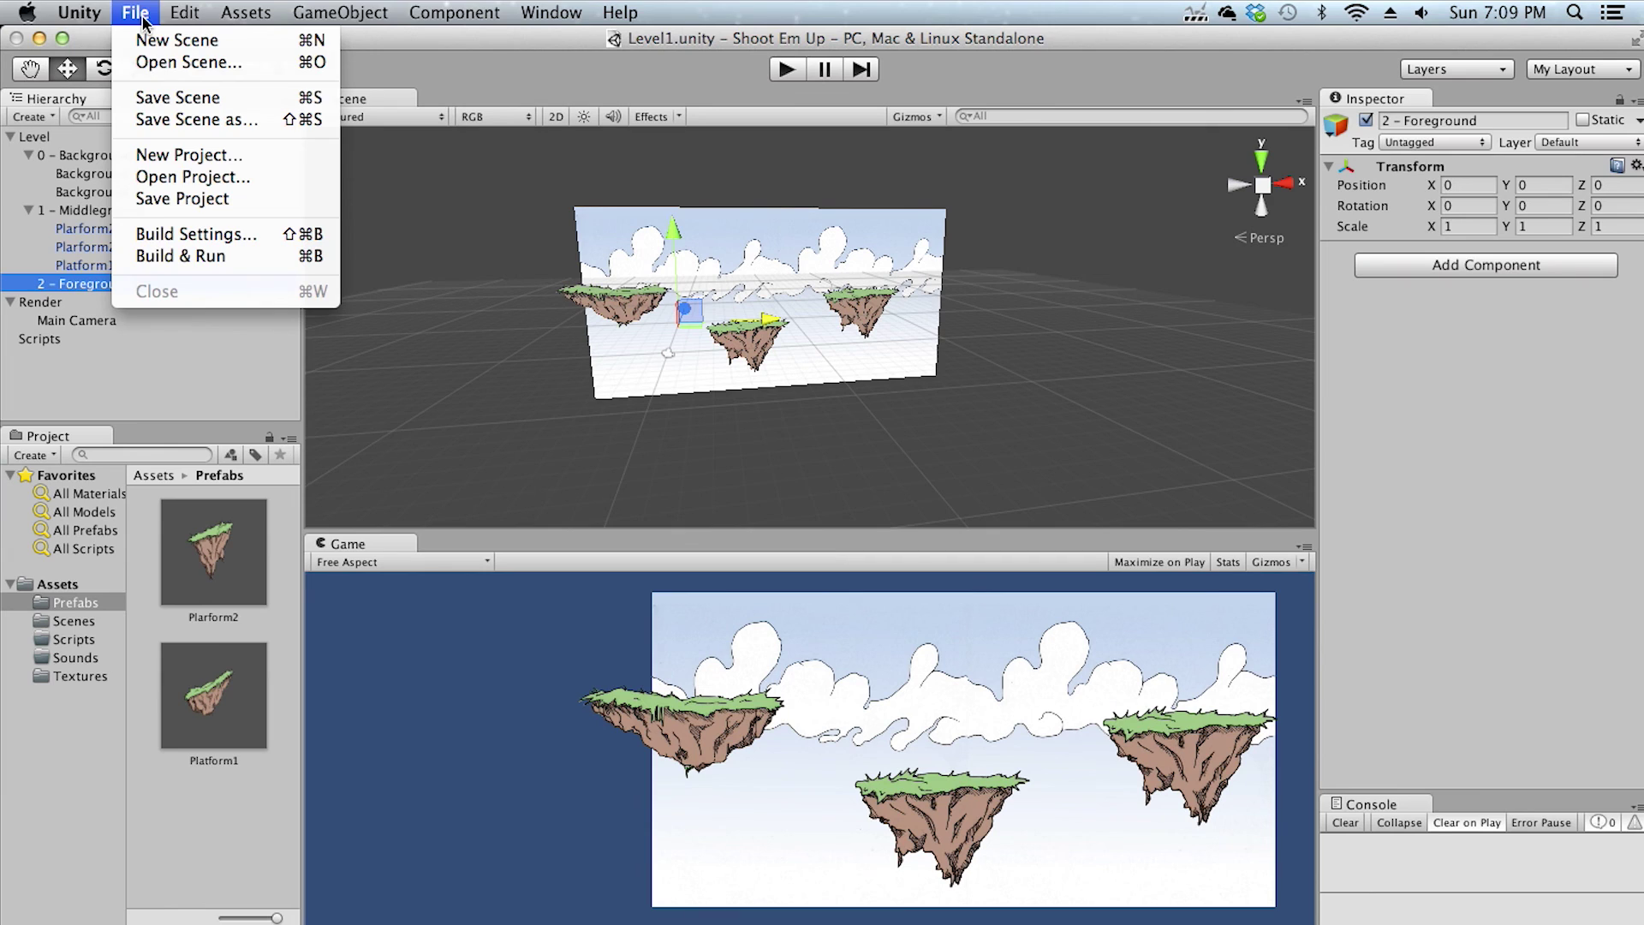
{"action": "left_click", "coordinate": [181, 99]}
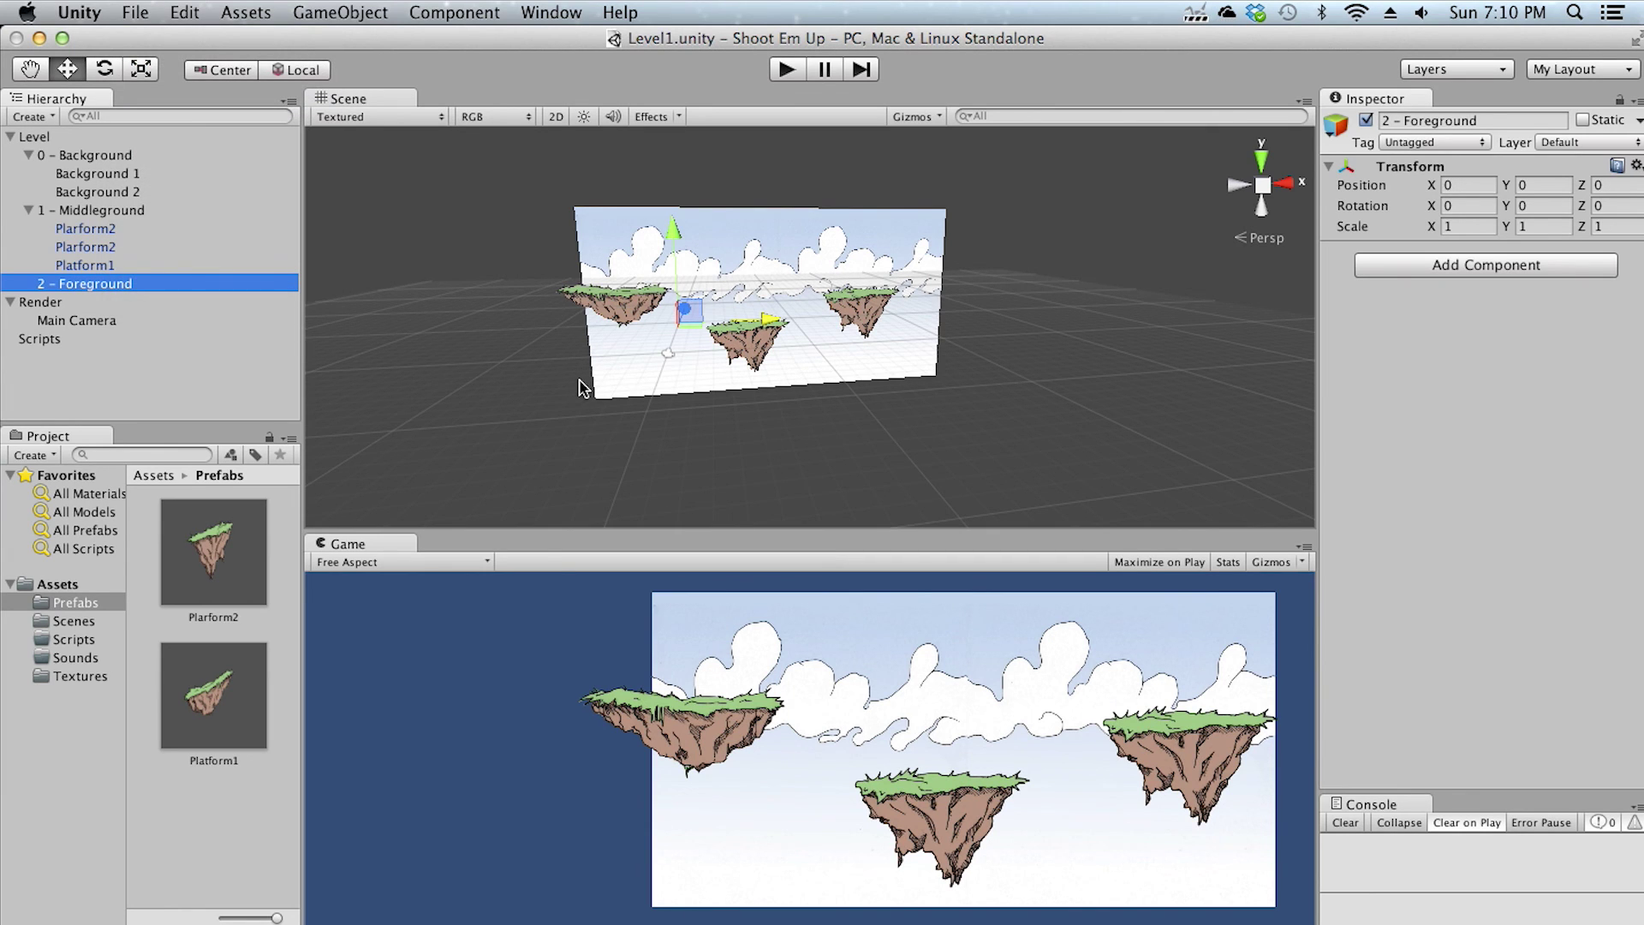